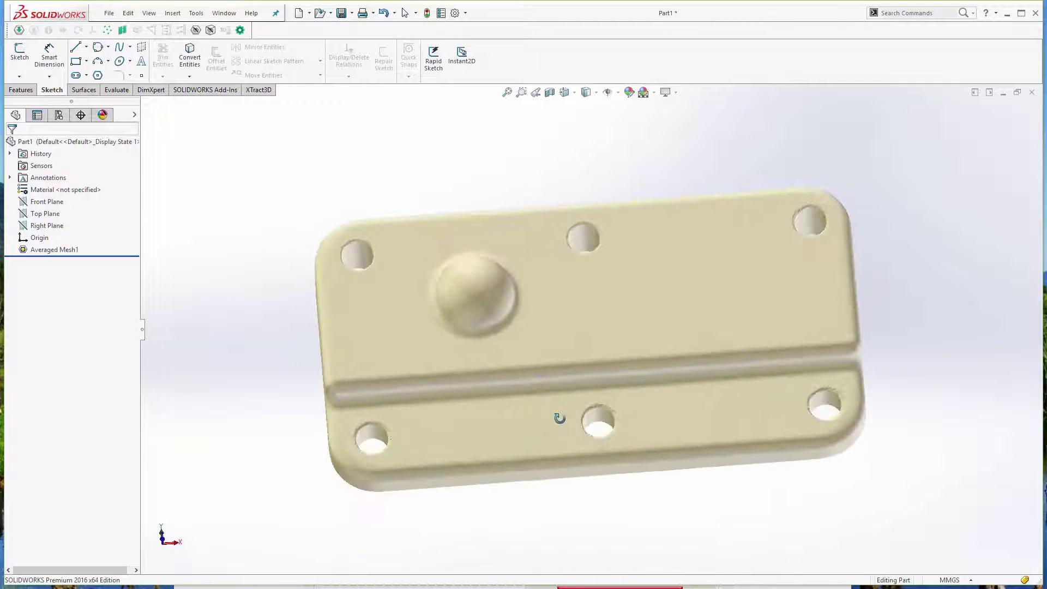
Step: Show the Front, Top and Right reference planes
{"action": "left_click", "coordinate": [55, 226]}
{"action": "left_click", "coordinate": [44, 213], "text": "ctrl"}
{"action": "left_click", "coordinate": [40, 202], "text": "ctrl"}
{"action": "right_click", "coordinate": [38, 201]}
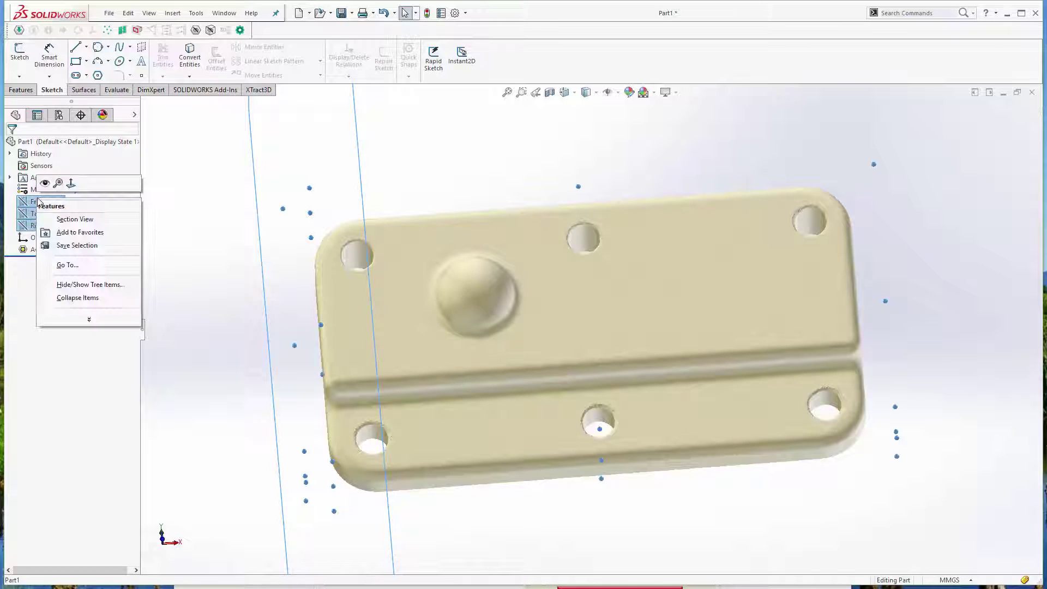
{"action": "left_click", "coordinate": [44, 183]}
Step: Examine how the mesh sits relative to the three reference planes and the origin, from the front and at an angle
{"action": "middle_click_drag", "start_coordinate": [628, 418], "coordinate": [648, 480]}
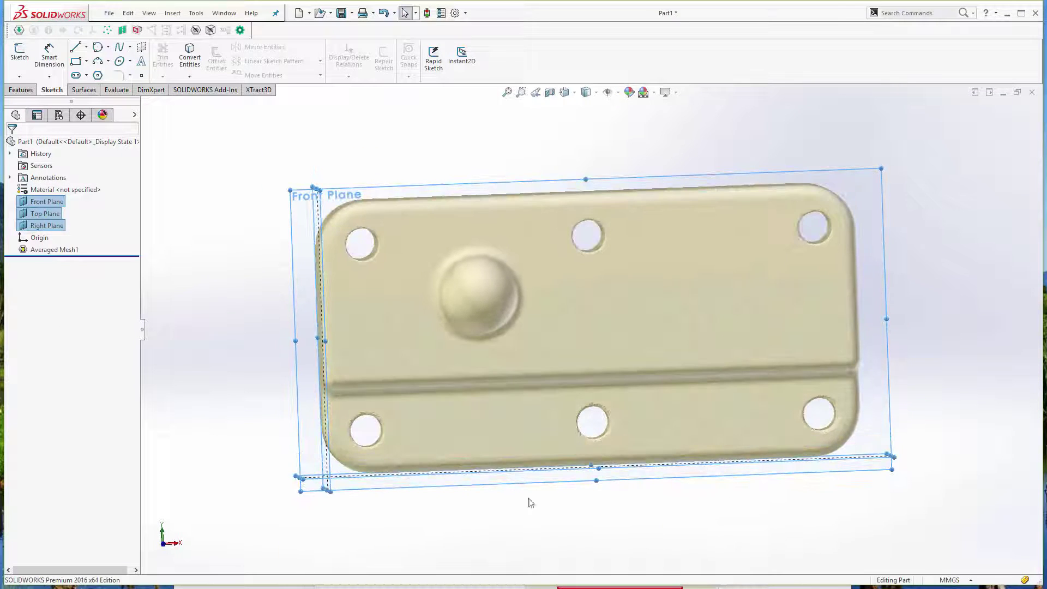
{"action": "middle_click_drag", "start_coordinate": [531, 503], "coordinate": [511, 444]}
{"action": "left_click", "coordinate": [277, 485]}
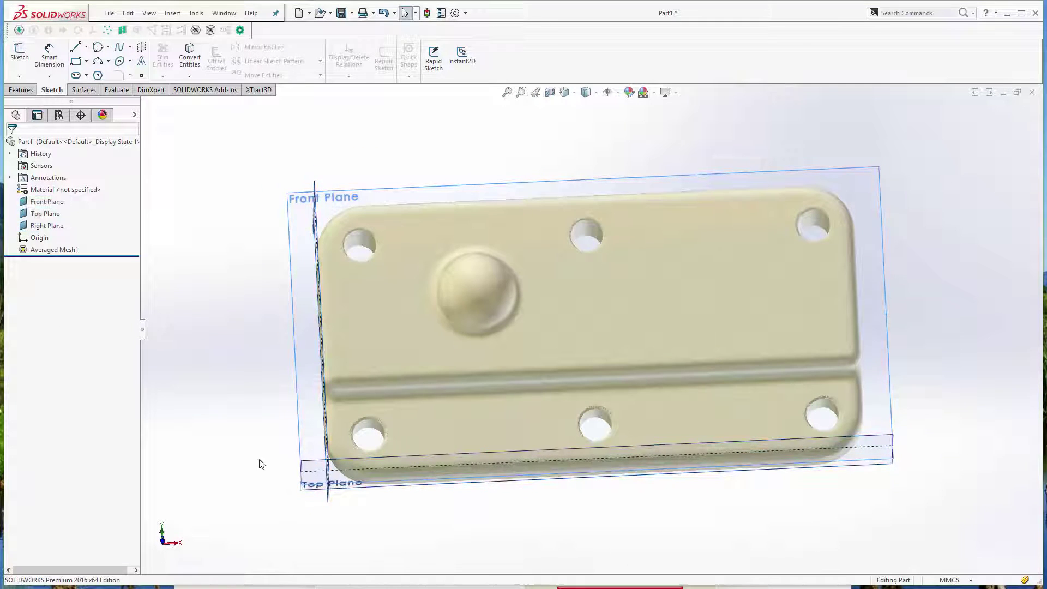
{"action": "key", "text": "ctrl+1"}
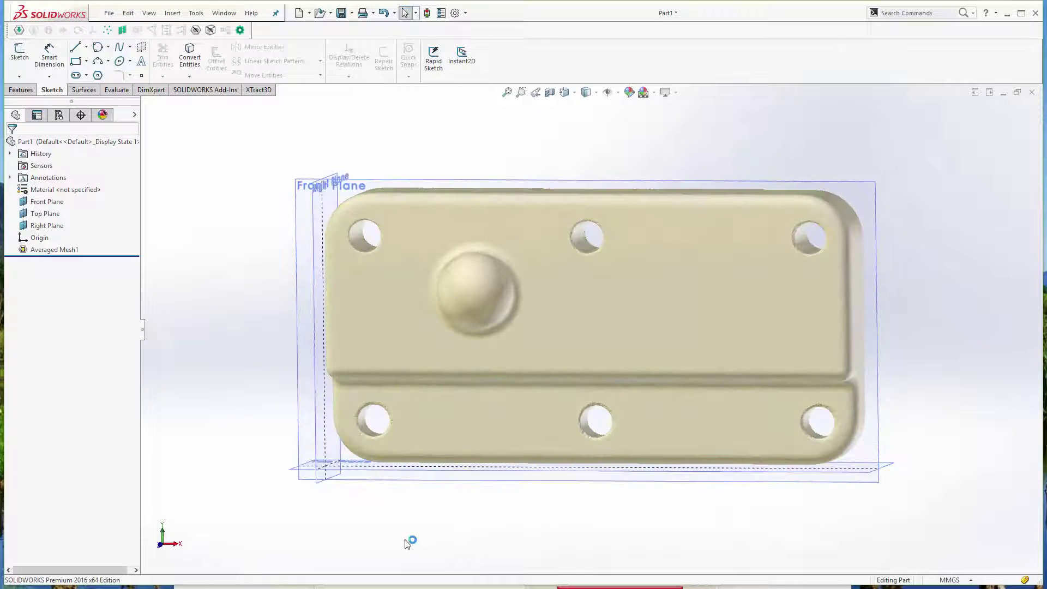
{"action": "middle_click_drag", "start_coordinate": [430, 437], "coordinate": [348, 485]}
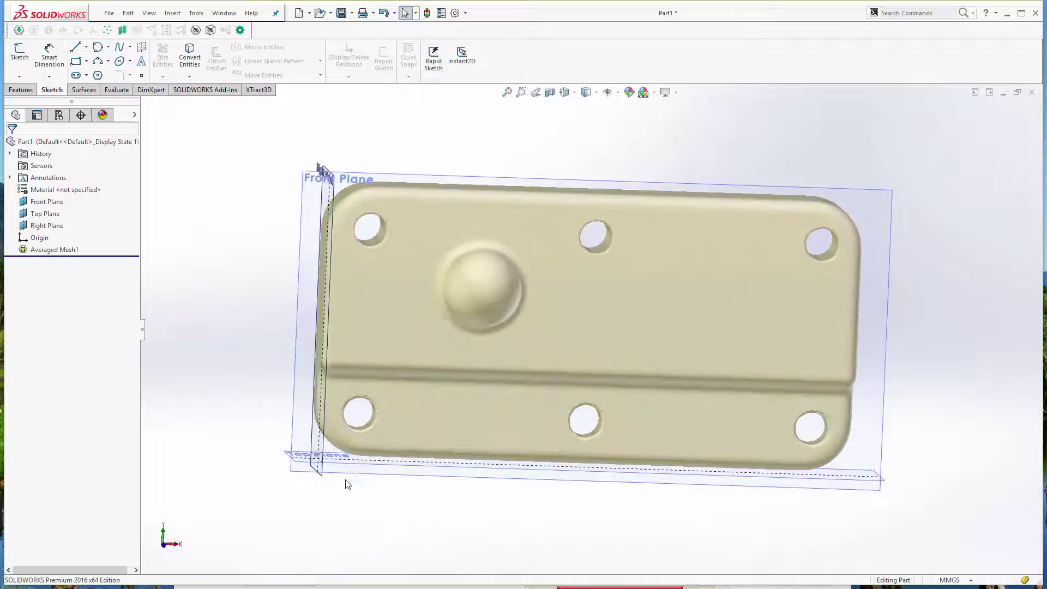
{"action": "scroll", "coordinate": [347, 484], "scroll_direction": "down", "scroll_amount": 3}
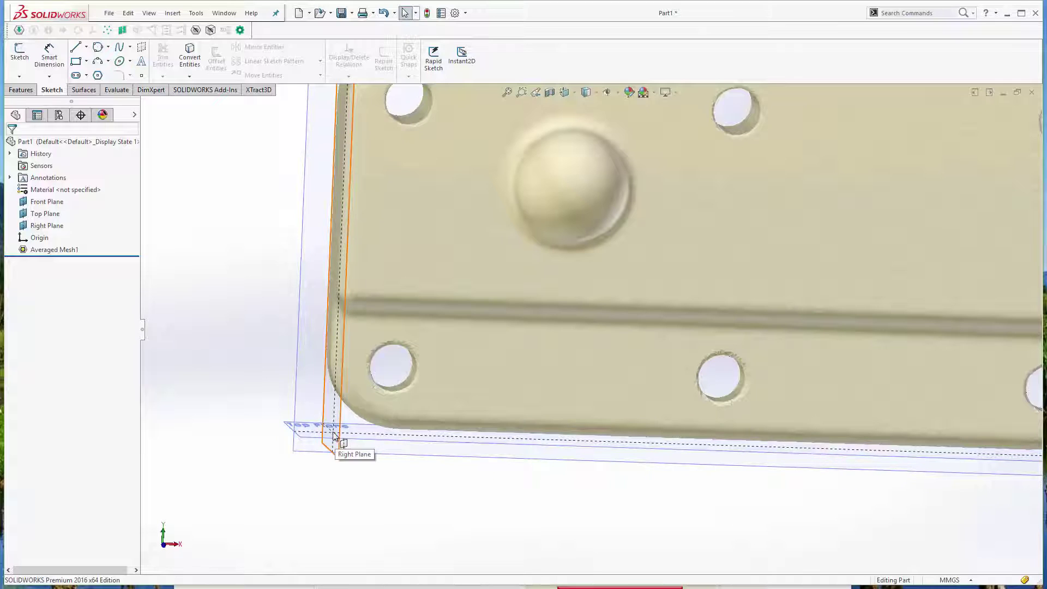
{"action": "scroll", "coordinate": [625, 447], "scroll_direction": "up", "scroll_amount": 3}
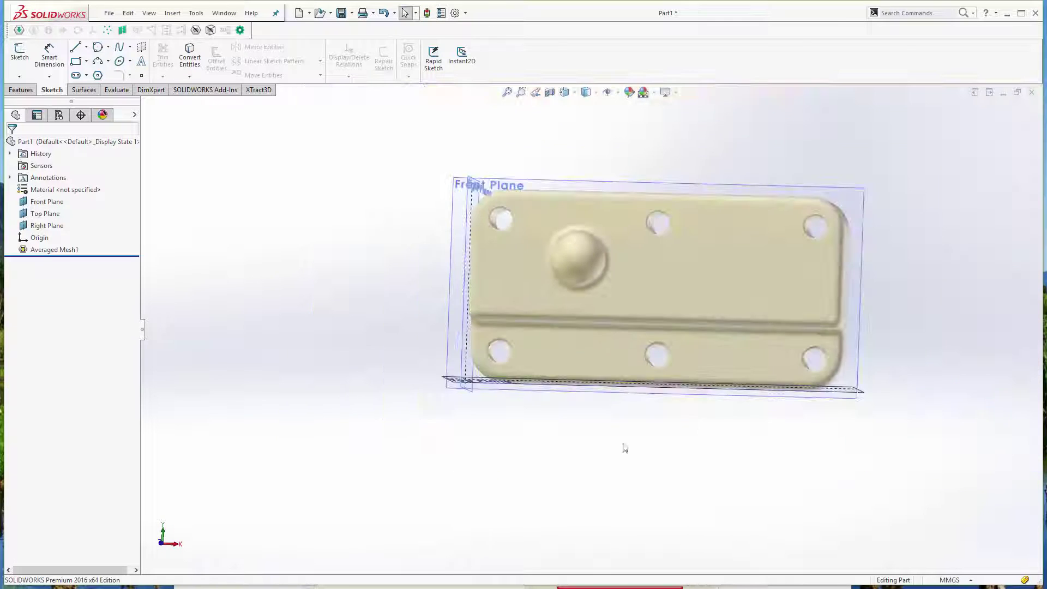
{"action": "middle_click_drag", "start_coordinate": [625, 448], "coordinate": [545, 256]}
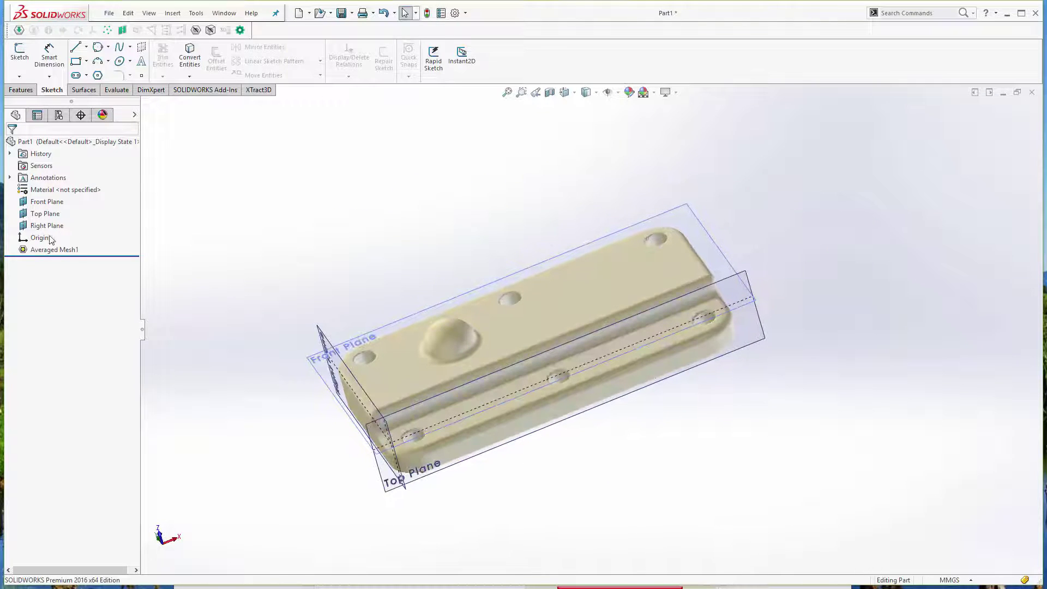
Step: Align the averaged mesh to the origin with Auto Center Mesh and accept the transformation
{"action": "left_click", "coordinate": [55, 250]}
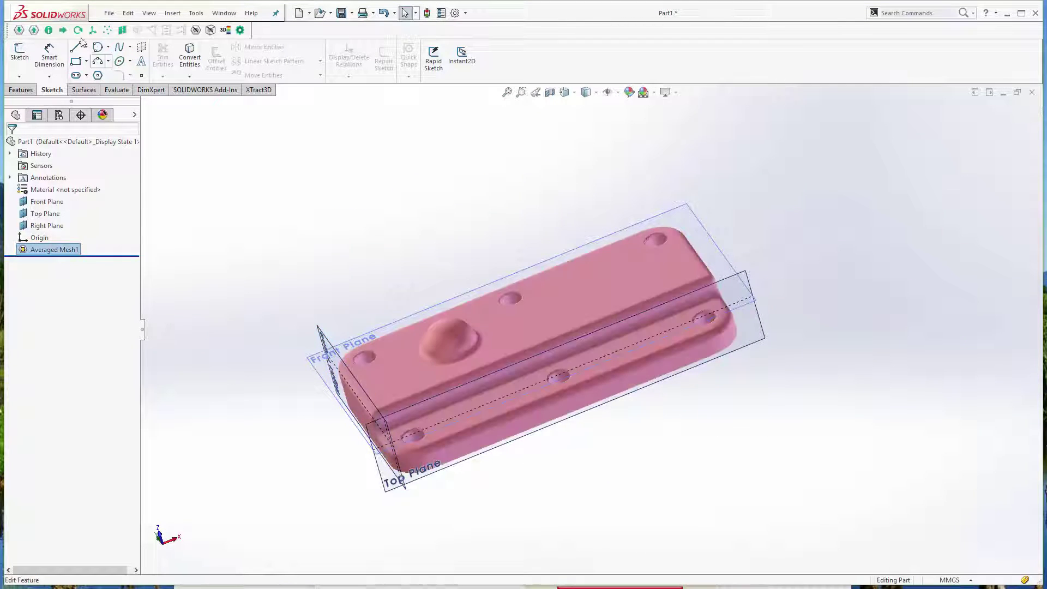
{"action": "left_click", "coordinate": [93, 31]}
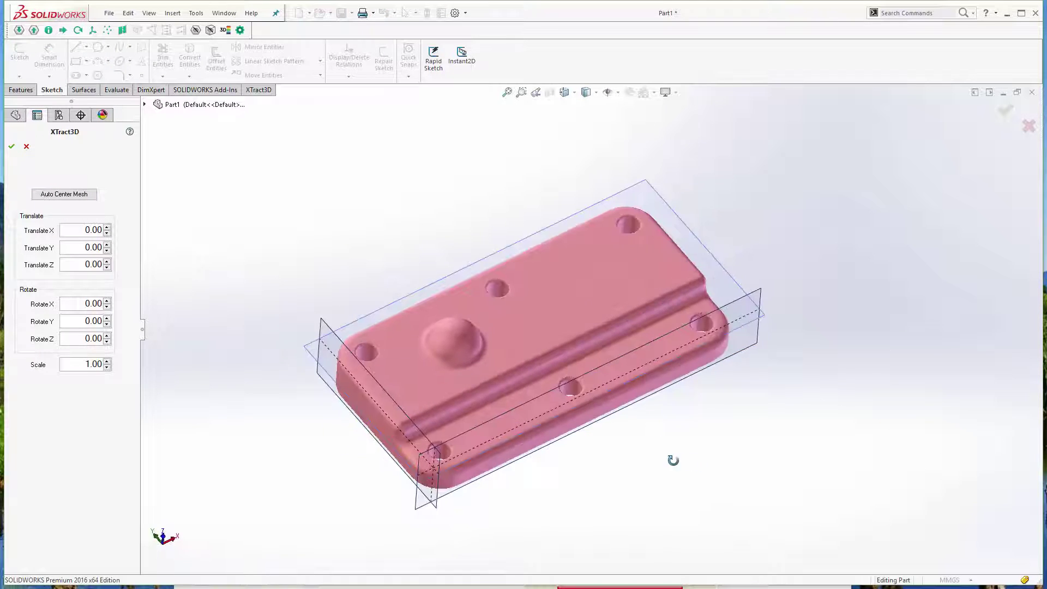
{"action": "left_click", "coordinate": [71, 198]}
{"action": "scroll", "coordinate": [568, 332], "scroll_direction": "up", "scroll_amount": 2}
{"action": "middle_click_drag", "start_coordinate": [627, 360], "coordinate": [894, 450]}
{"action": "middle_click_drag", "start_coordinate": [508, 483], "coordinate": [457, 430]}
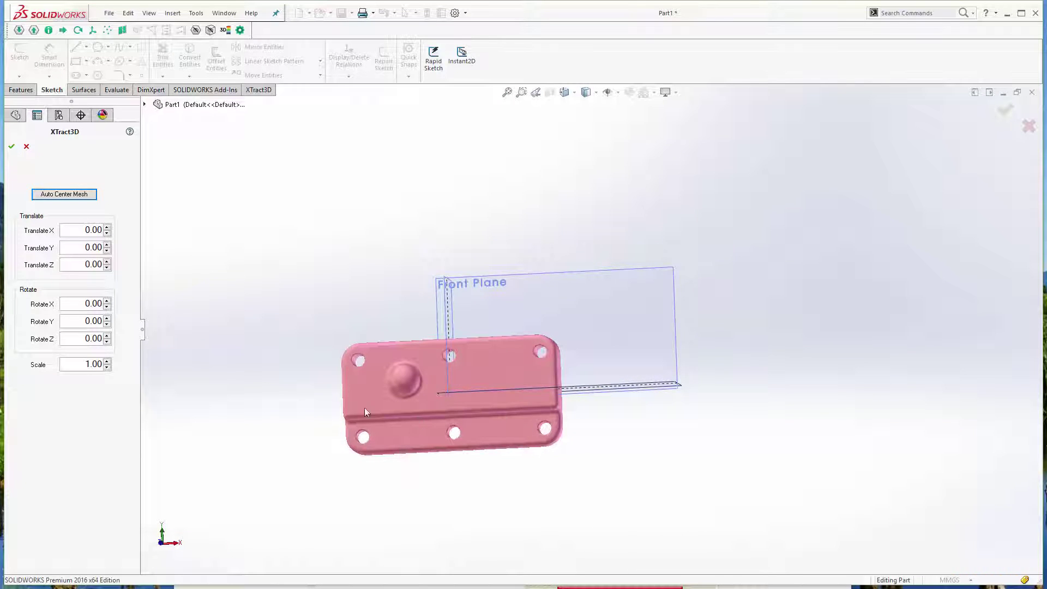
{"action": "left_click", "coordinate": [12, 148]}
Step: Hide the Front, Top and Right planes and show them again so they fit around the centred mesh
{"action": "left_click", "coordinate": [47, 201]}
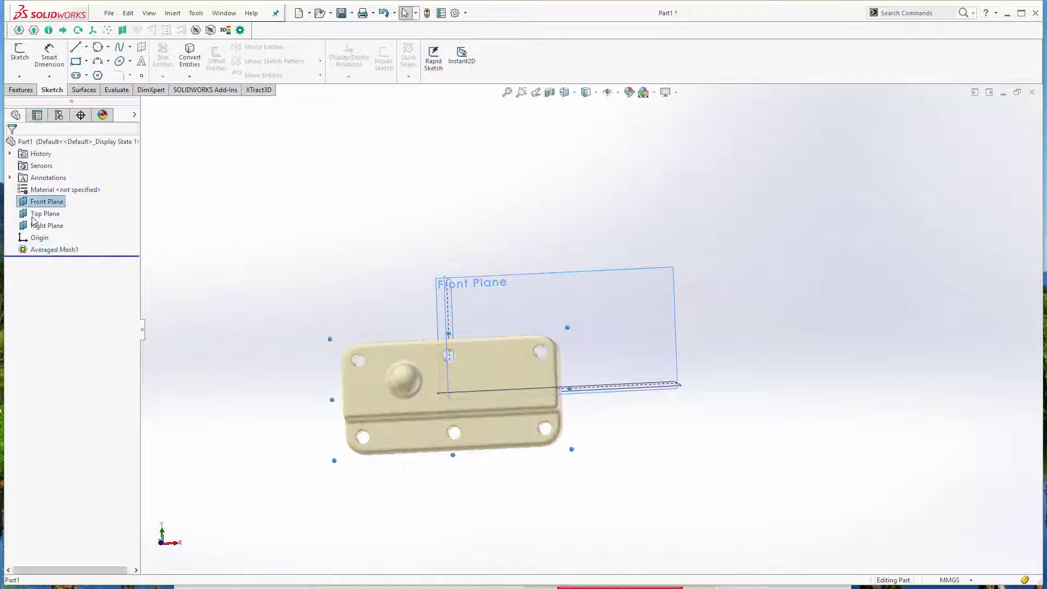
{"action": "left_click", "coordinate": [47, 225], "text": "shift"}
{"action": "right_click", "coordinate": [37, 218]}
{"action": "left_click", "coordinate": [41, 212]}
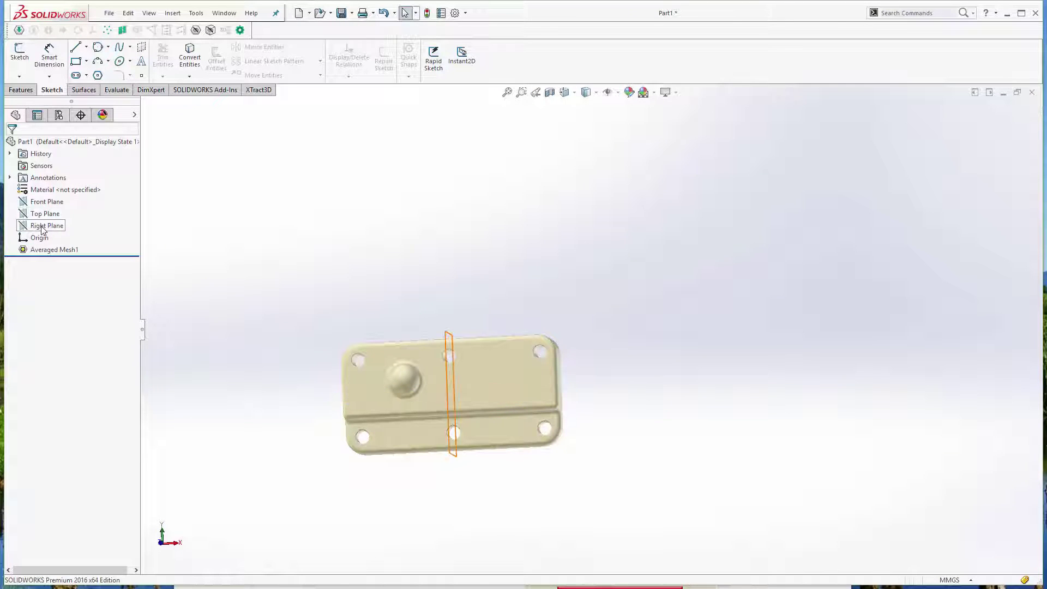
{"action": "left_click", "coordinate": [38, 225]}
{"action": "right_click", "coordinate": [34, 201]}
{"action": "left_click", "coordinate": [42, 185]}
{"action": "left_click", "coordinate": [236, 313]}
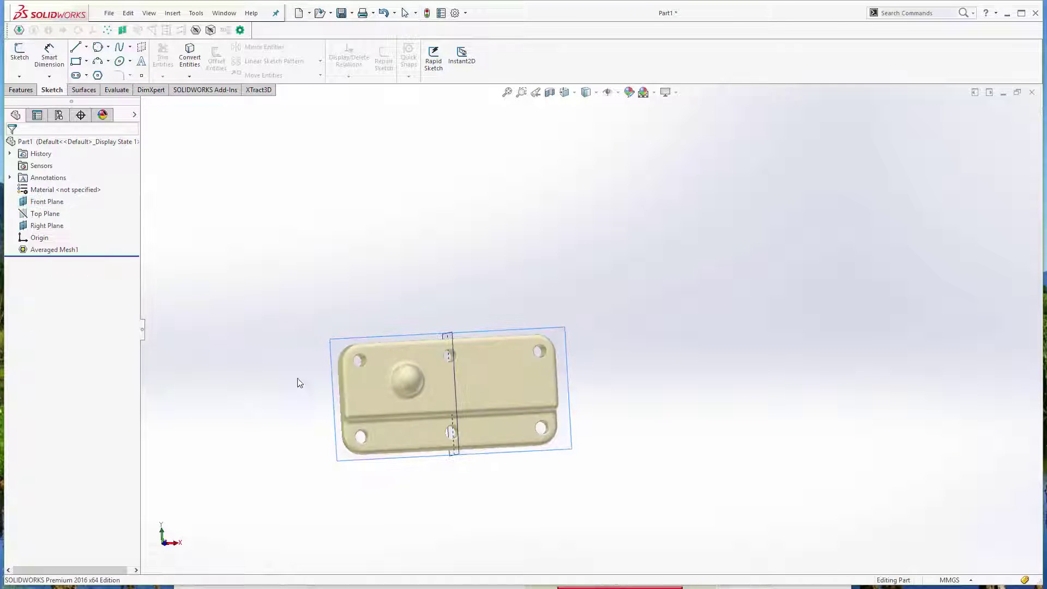
{"action": "right_click", "coordinate": [48, 215]}
{"action": "left_click", "coordinate": [66, 201]}
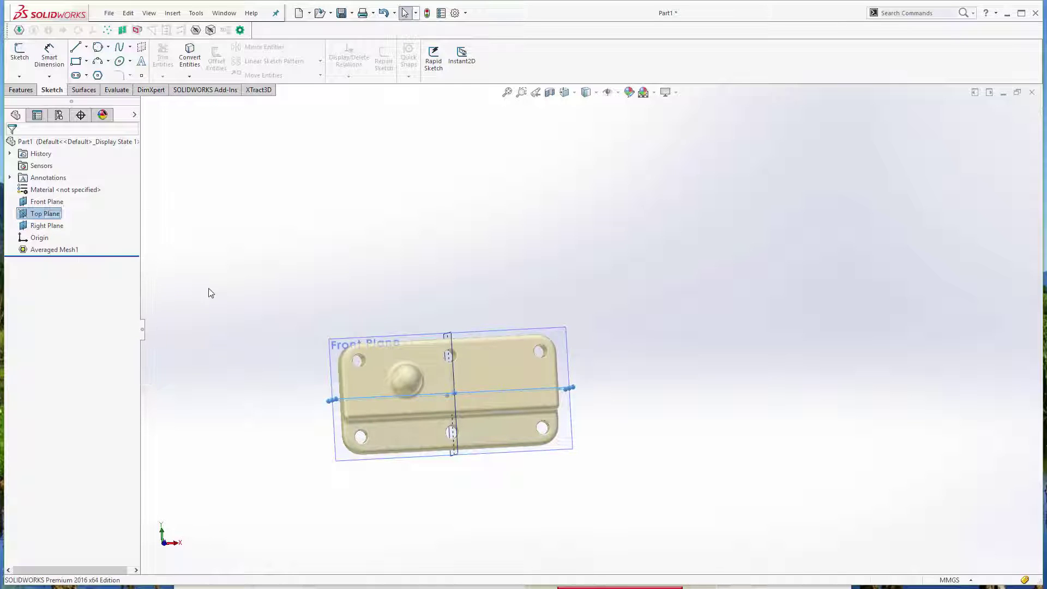
Step: Slice the centred mesh with the Front Plane
{"action": "middle_click_drag", "start_coordinate": [463, 465], "coordinate": [521, 510]}
{"action": "middle_click_drag", "start_coordinate": [362, 361], "coordinate": [543, 407]}
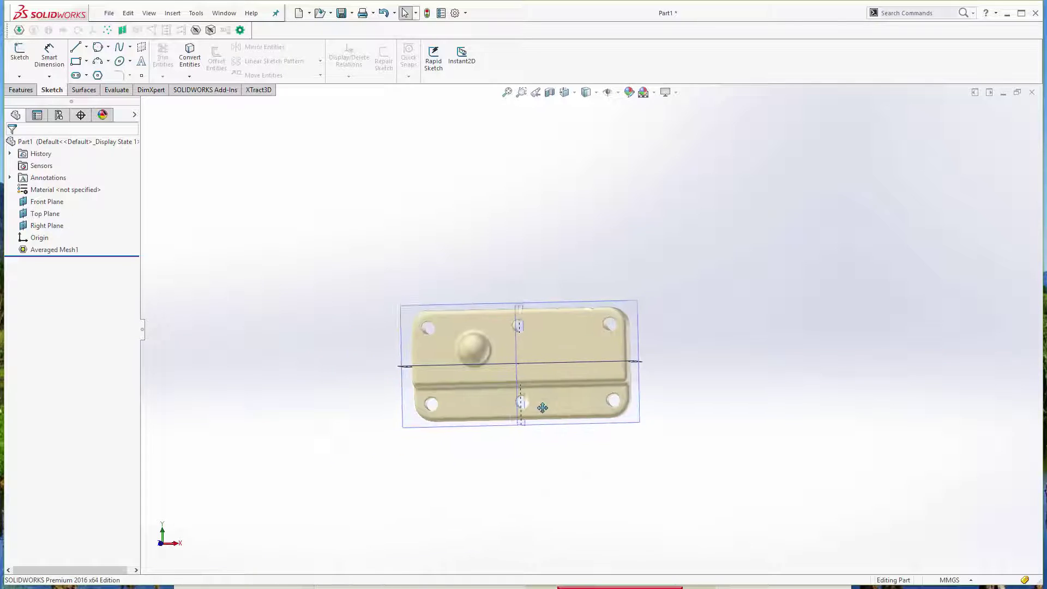
{"action": "scroll", "coordinate": [533, 386], "scroll_direction": "down", "scroll_amount": 5}
{"action": "middle_click_drag", "start_coordinate": [562, 230], "coordinate": [602, 353]}
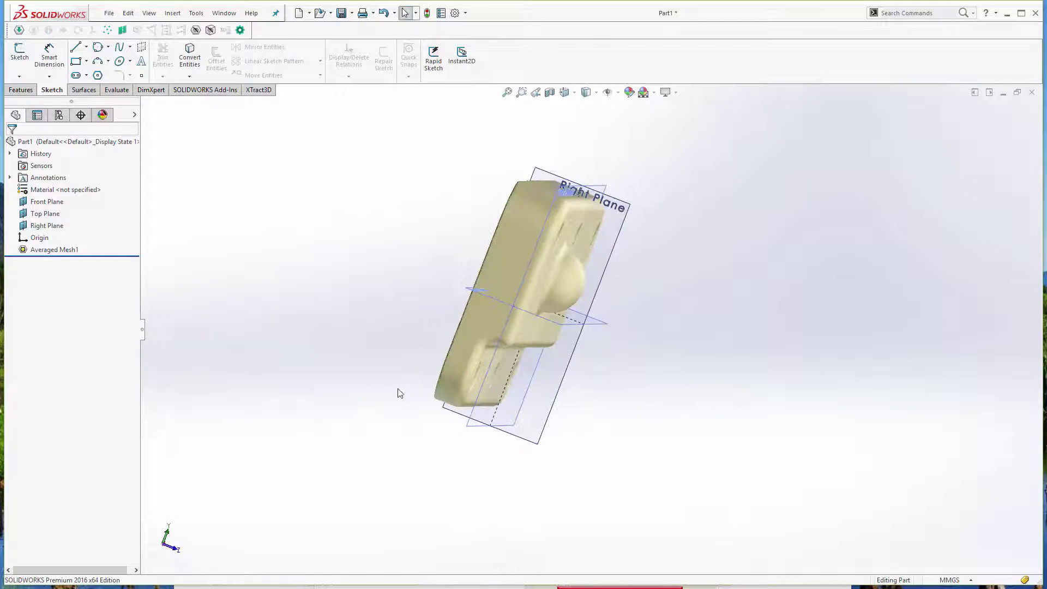
{"action": "middle_click_drag", "start_coordinate": [754, 418], "coordinate": [574, 388]}
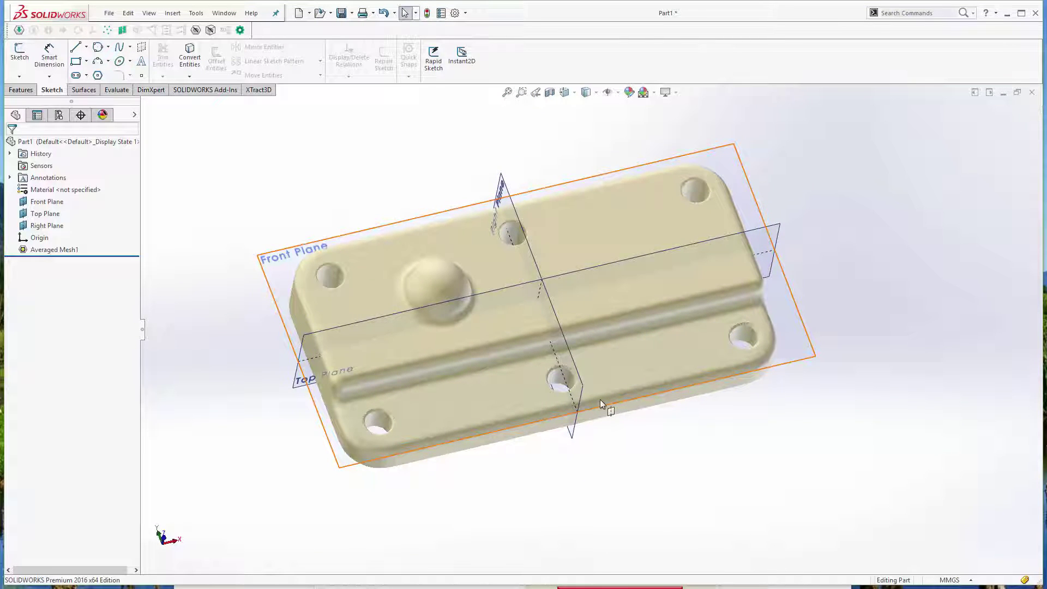
{"action": "key", "text": "ctrl+1"}
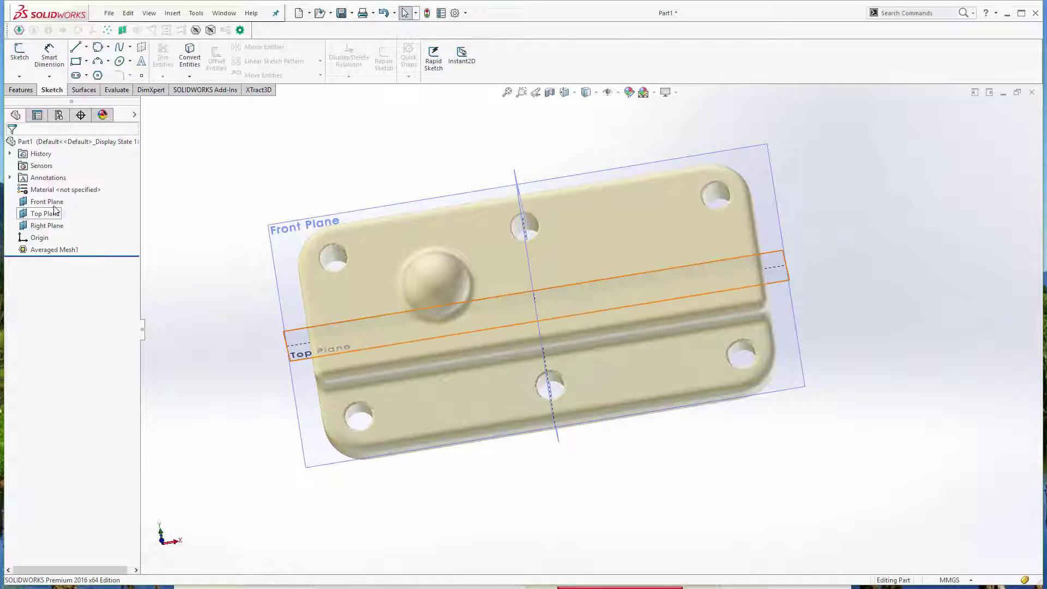
{"action": "left_click", "coordinate": [47, 201]}
{"action": "key", "text": "ctrl+8"}
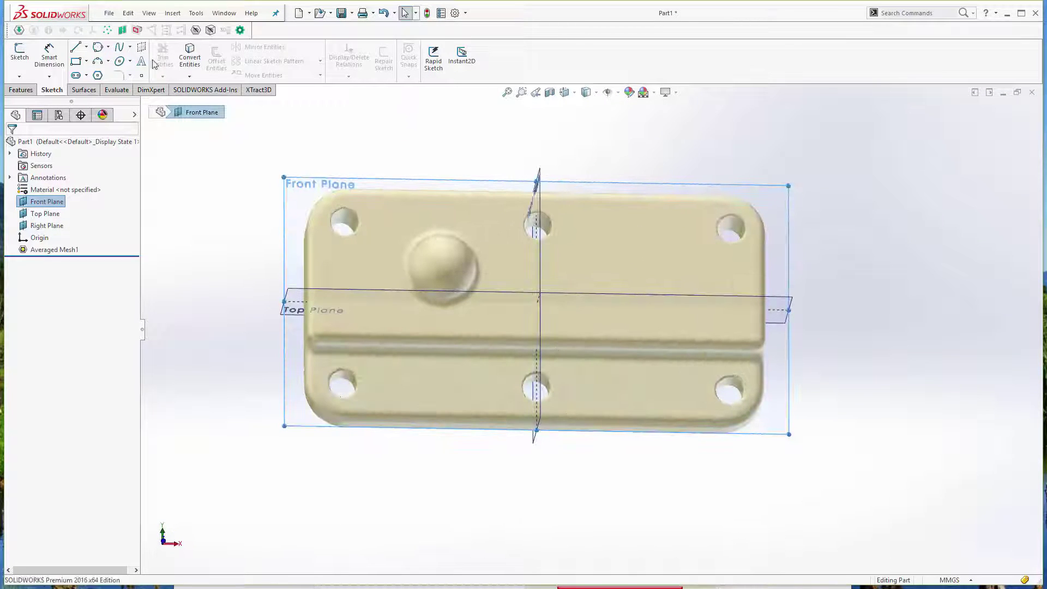
{"action": "left_click", "coordinate": [137, 31]}
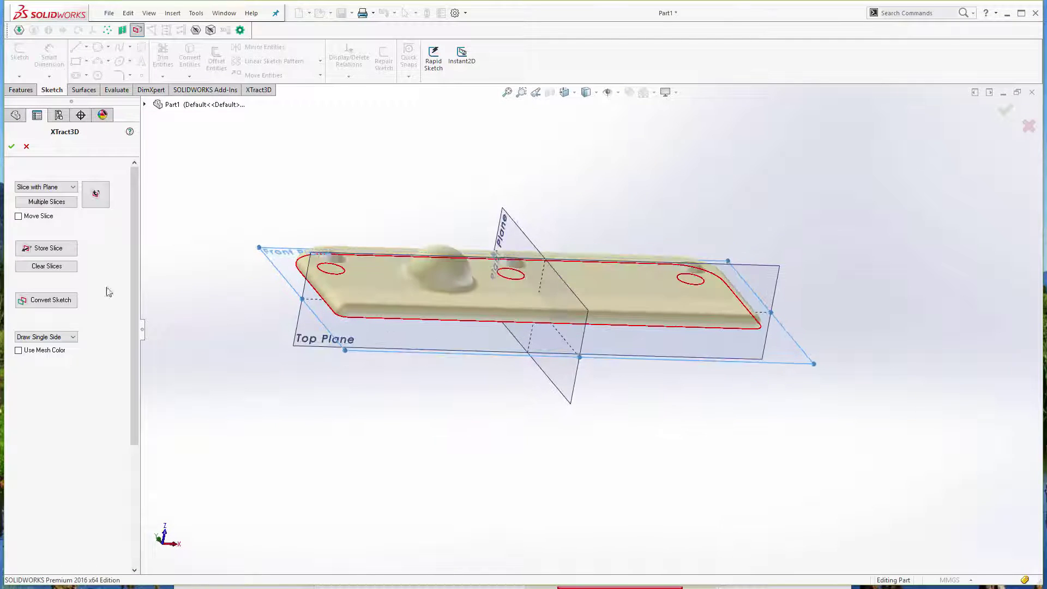
Step: Enable Move Slice, shift the slice towards the plate's flat back below the rounded edges, and accept it
{"action": "middle_click_drag", "start_coordinate": [283, 290], "coordinate": [299, 260]}
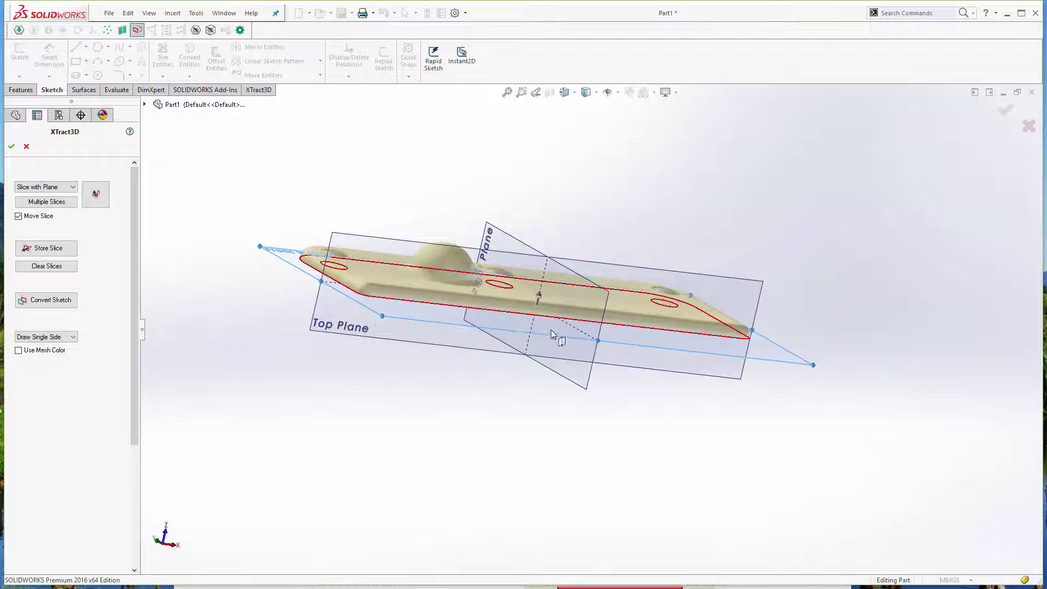
{"action": "left_click_drag", "start_coordinate": [538, 298], "coordinate": [533, 369]}
{"action": "key", "text": "ctrl+1"}
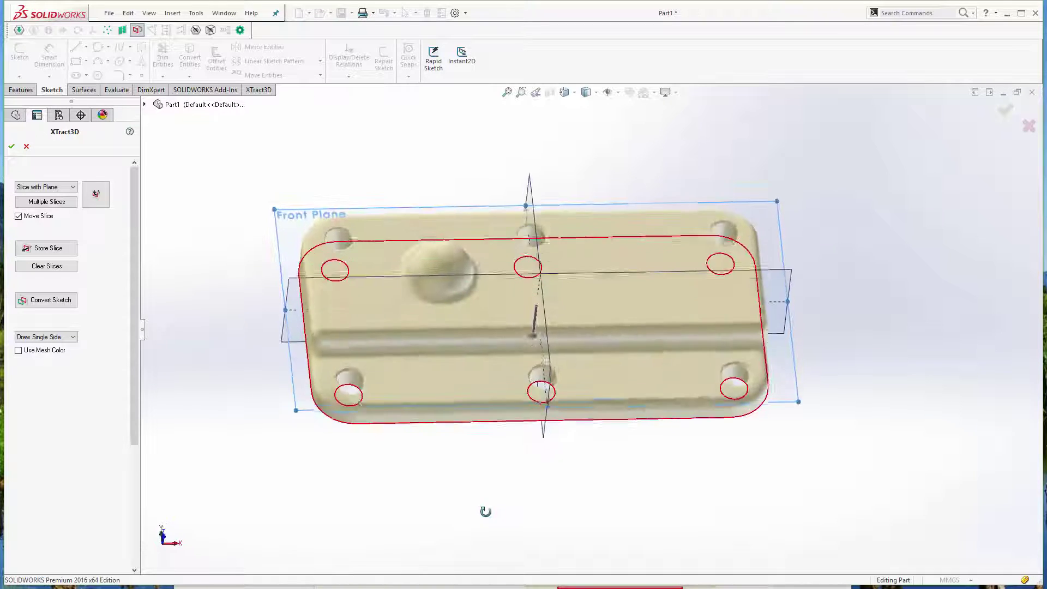
{"action": "middle_click_drag", "start_coordinate": [627, 470], "coordinate": [627, 498]}
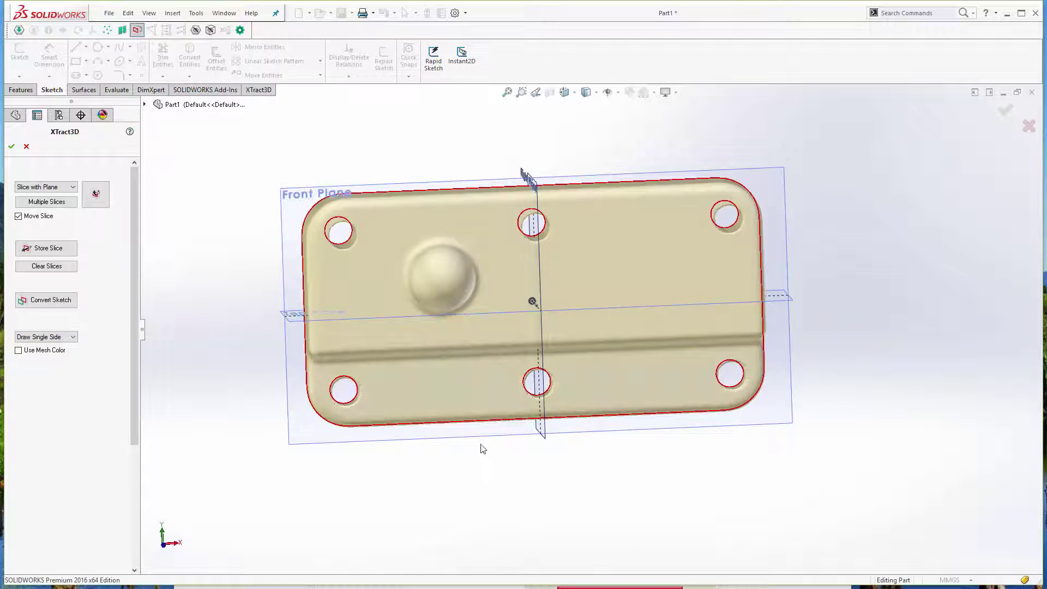
{"action": "mouse_move", "coordinate": [594, 467]}
{"action": "middle_mouse_down"}
{"action": "mouse_move", "coordinate": [559, 461]}
{"action": "mouse_move", "coordinate": [591, 462]}
{"action": "middle_mouse_up"}
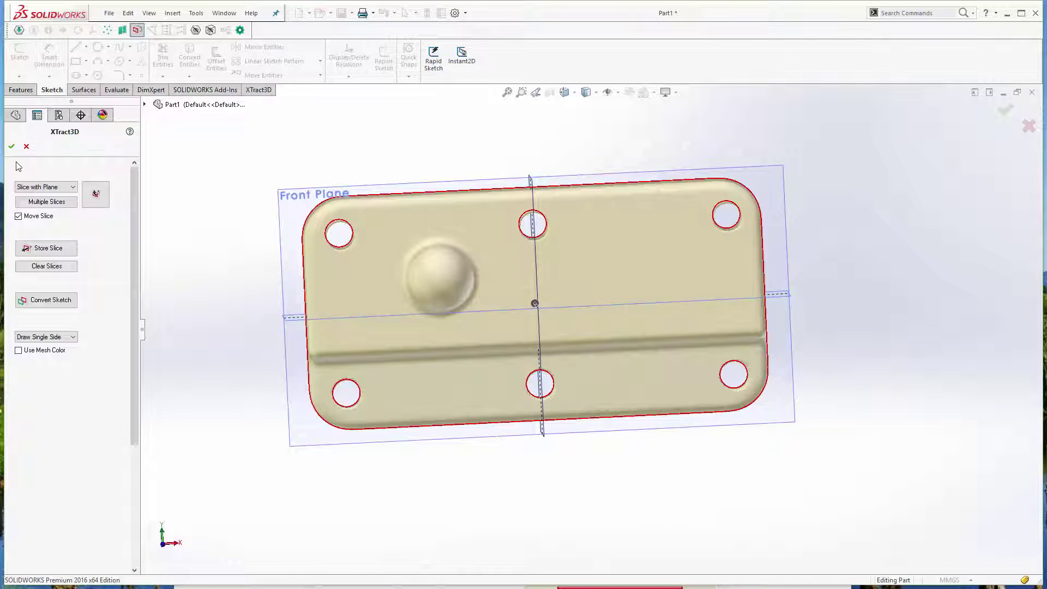
{"action": "left_click", "coordinate": [12, 147]}
Step: Start a sketch on the Front Plane and hide the mesh
{"action": "left_click", "coordinate": [47, 202]}
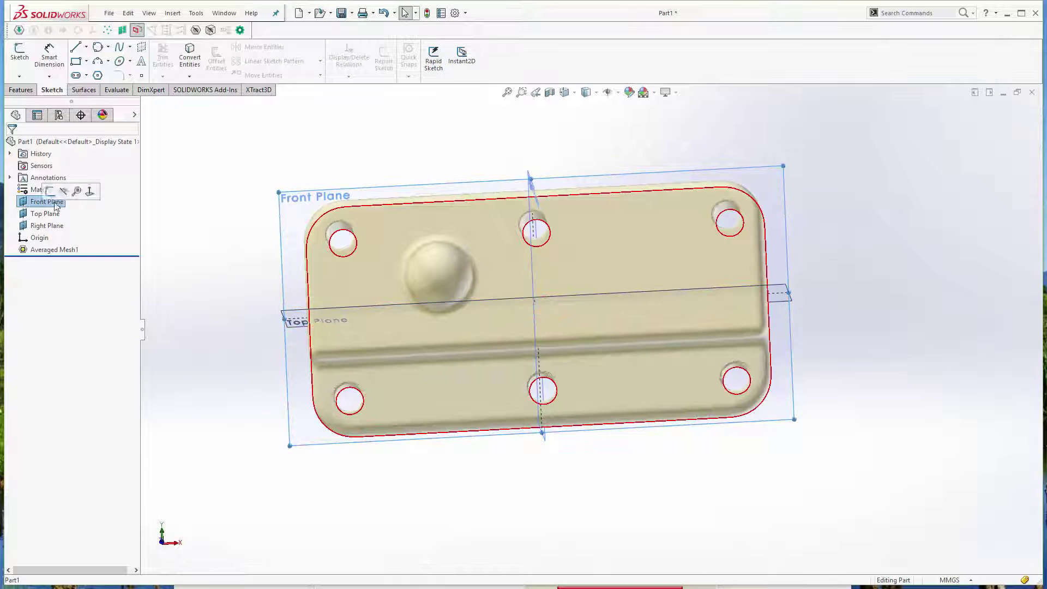
{"action": "left_click", "coordinate": [20, 54]}
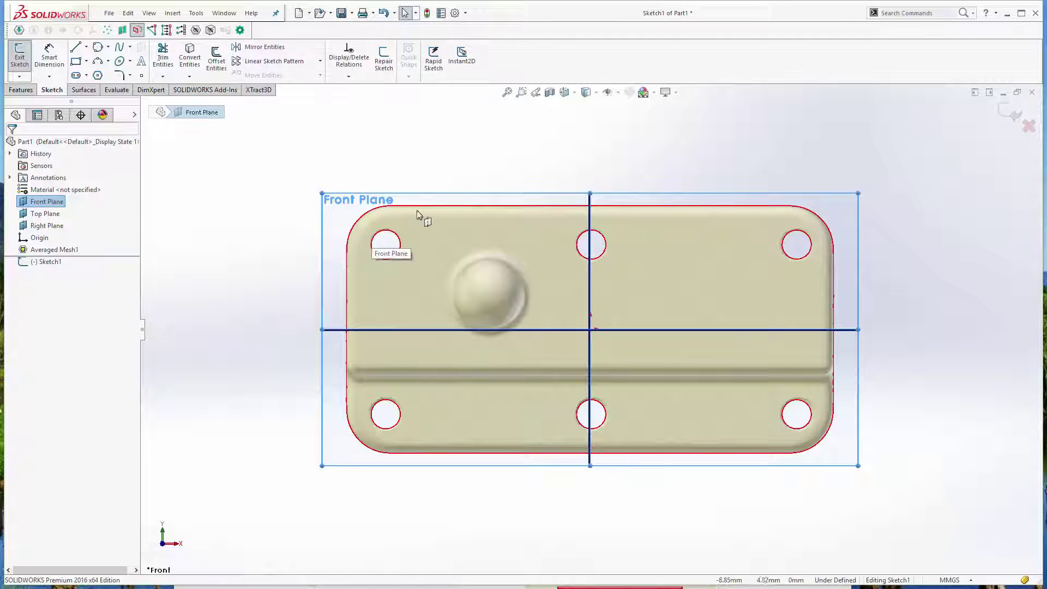
{"action": "left_click", "coordinate": [196, 29]}
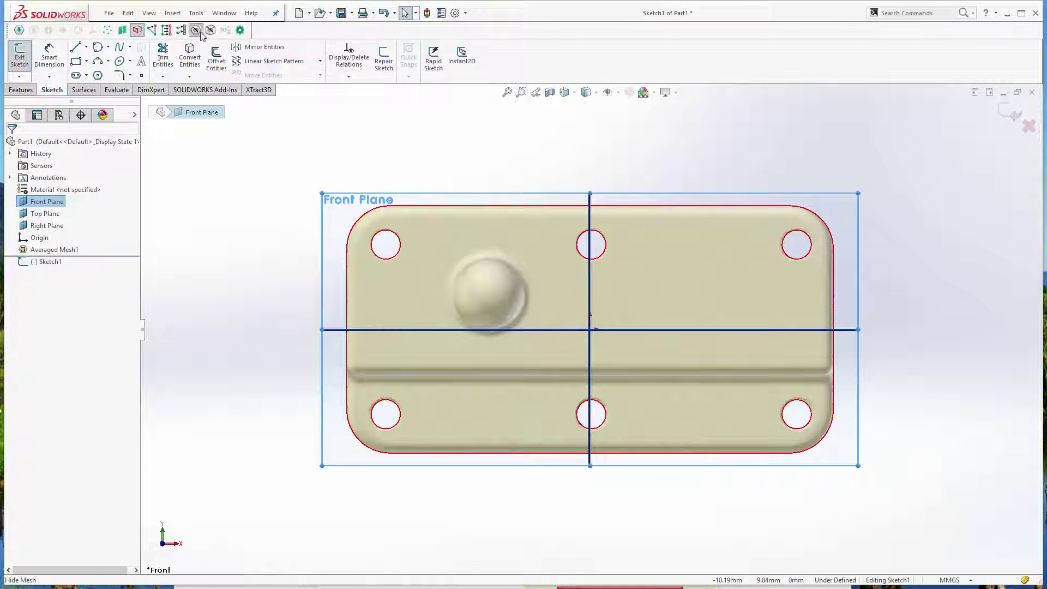
Step: Hide the Front, Top and Right planes so only the slice outline is left for sketching
{"action": "left_click", "coordinate": [46, 225]}
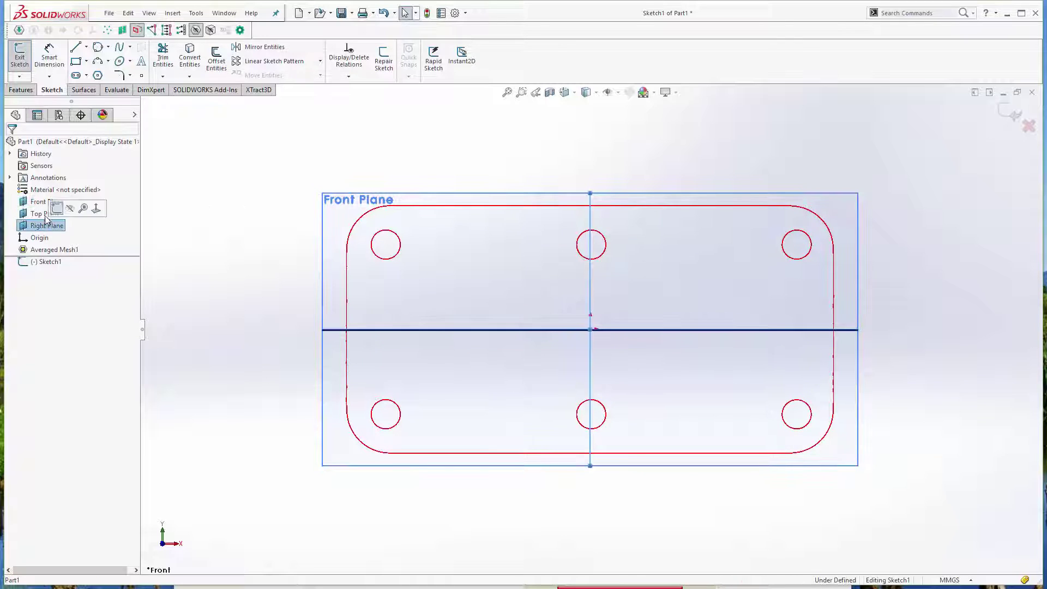
{"action": "left_click", "coordinate": [47, 202], "text": "shift"}
{"action": "right_click", "coordinate": [44, 202]}
{"action": "left_click", "coordinate": [48, 190]}
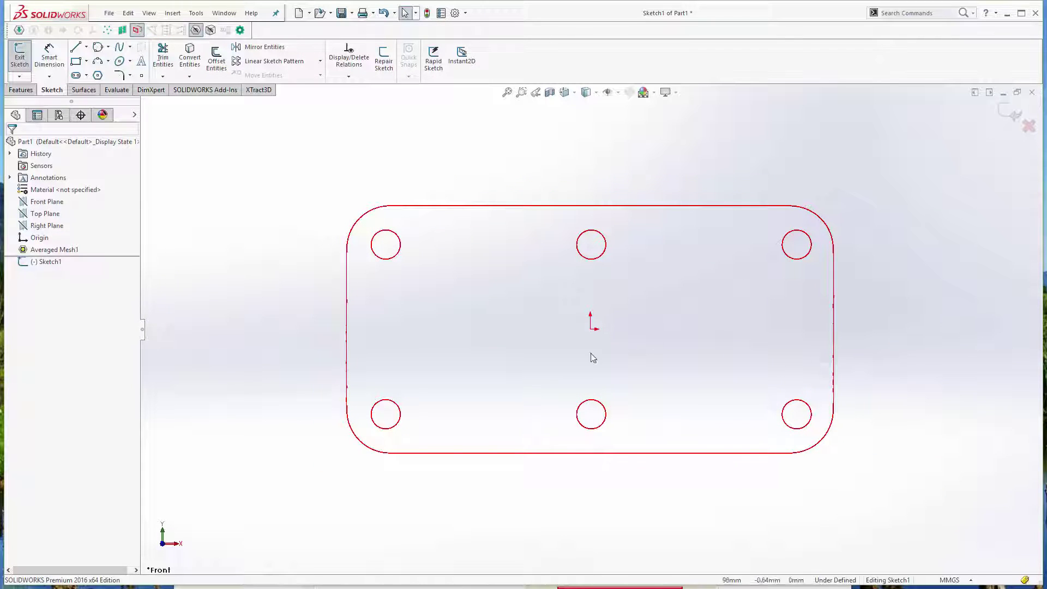
Step: Sketch a line about 15.25 mm long over the slice outline's straight upper edge and select it
{"action": "scroll", "coordinate": [580, 286], "scroll_direction": "down", "scroll_amount": 2}
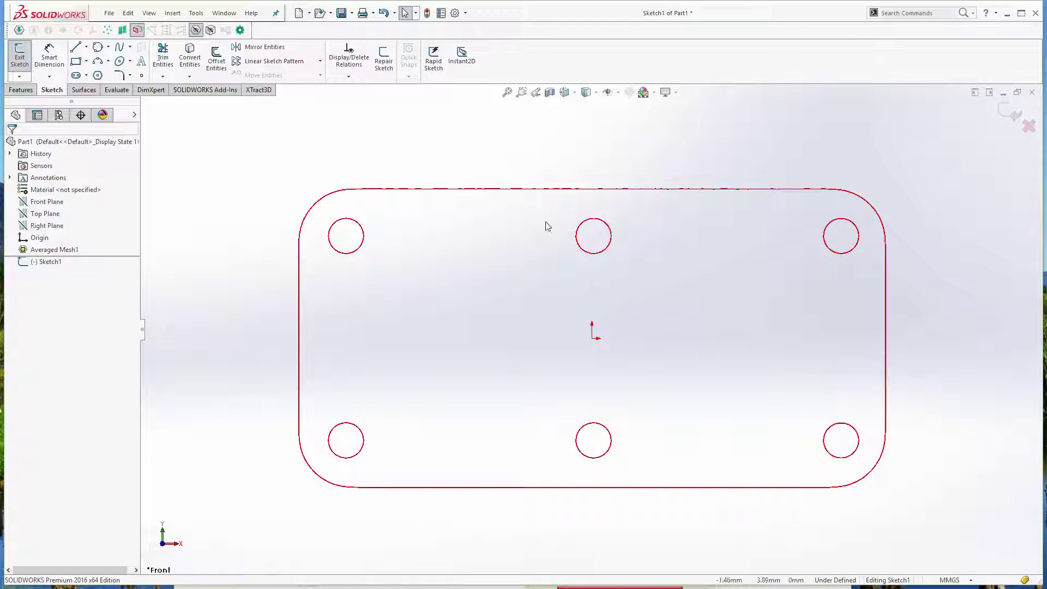
{"action": "scroll", "coordinate": [548, 226], "scroll_direction": "down", "scroll_amount": 2}
{"action": "scroll", "coordinate": [611, 245], "scroll_direction": "up", "scroll_amount": 3}
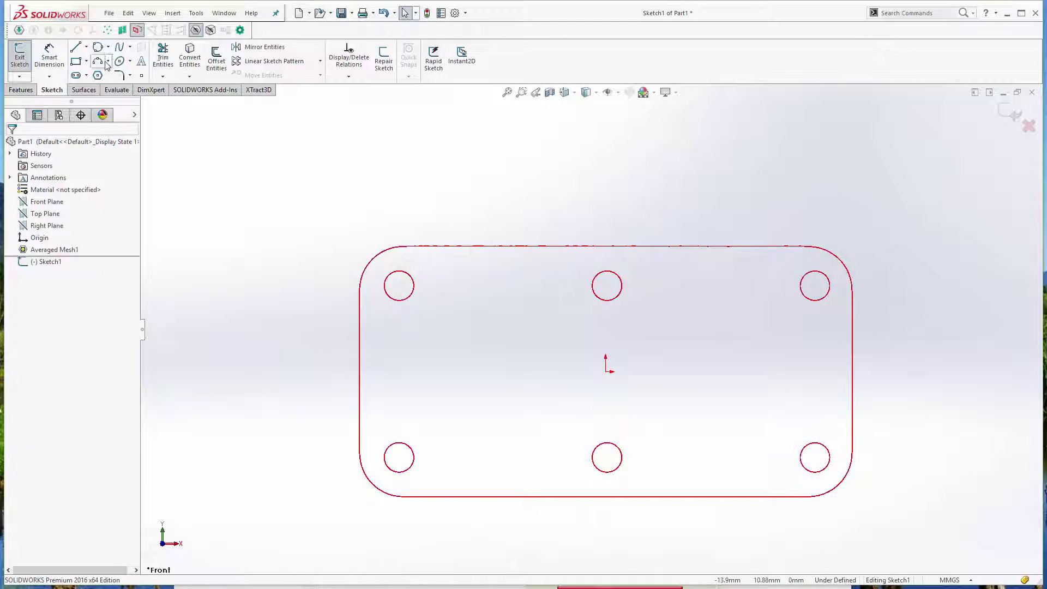
{"action": "left_click", "coordinate": [82, 51]}
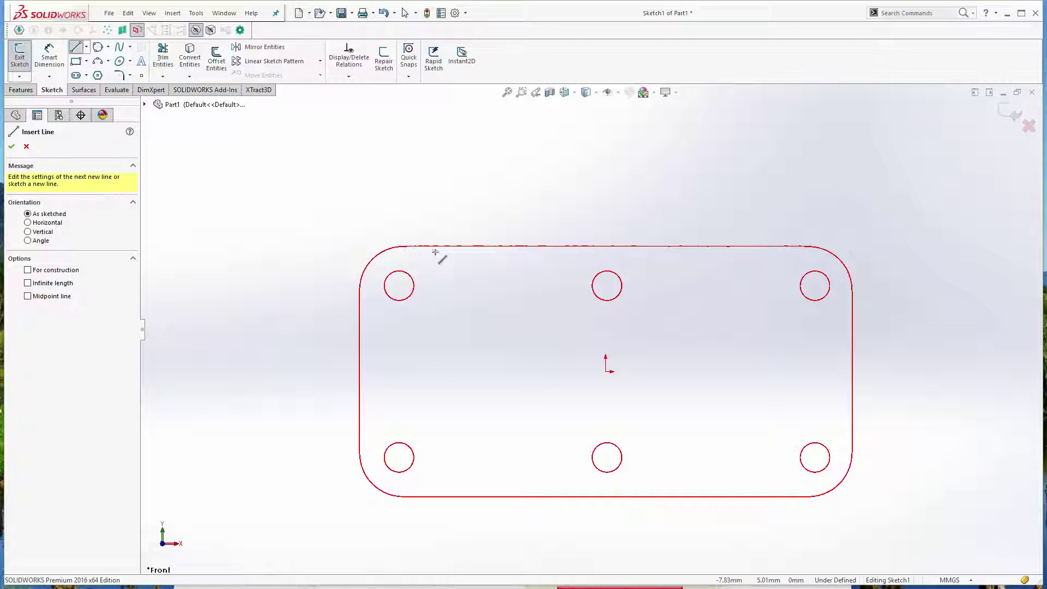
{"action": "left_click", "coordinate": [410, 246]}
{"action": "left_click", "coordinate": [792, 245]}
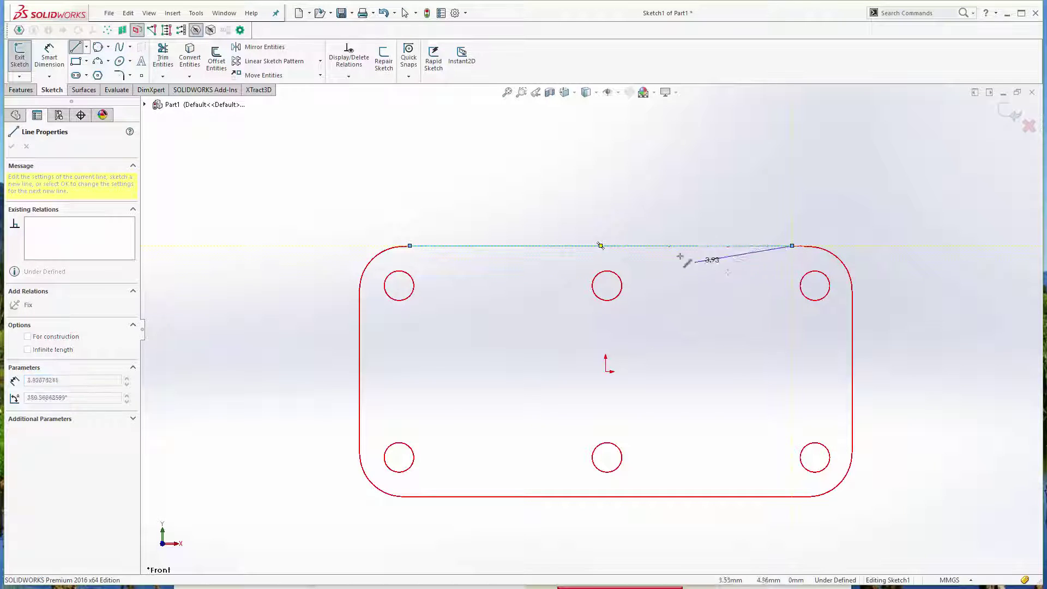
{"action": "key", "text": "Escape"}
{"action": "left_click", "coordinate": [654, 247]}
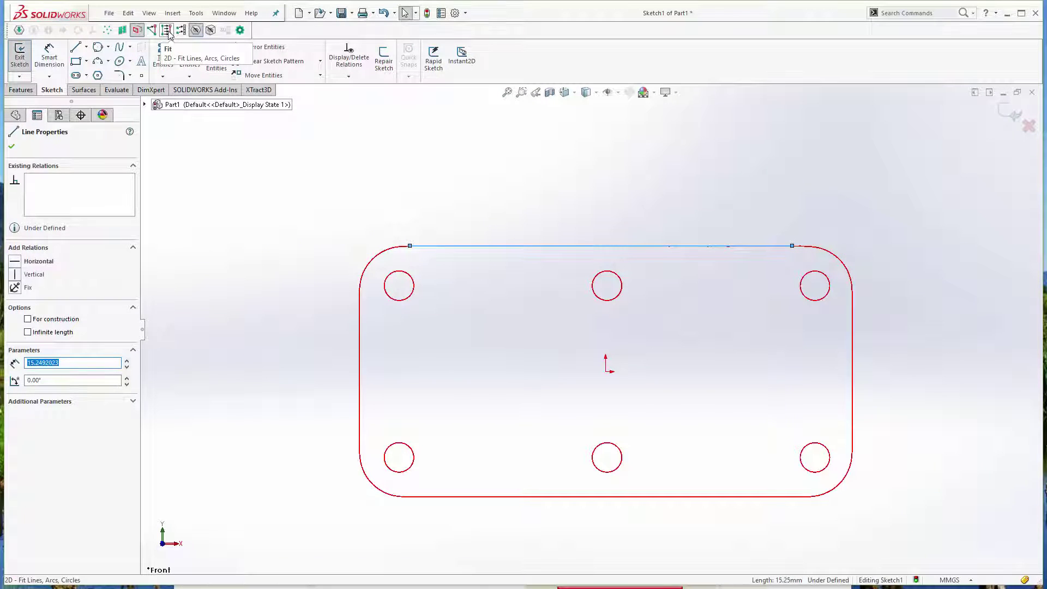
Step: Fit the upper line to the slice outline with the 2D Fit command and add a Fix relation to it
{"action": "scroll", "coordinate": [755, 246], "scroll_direction": "down", "scroll_amount": 5}
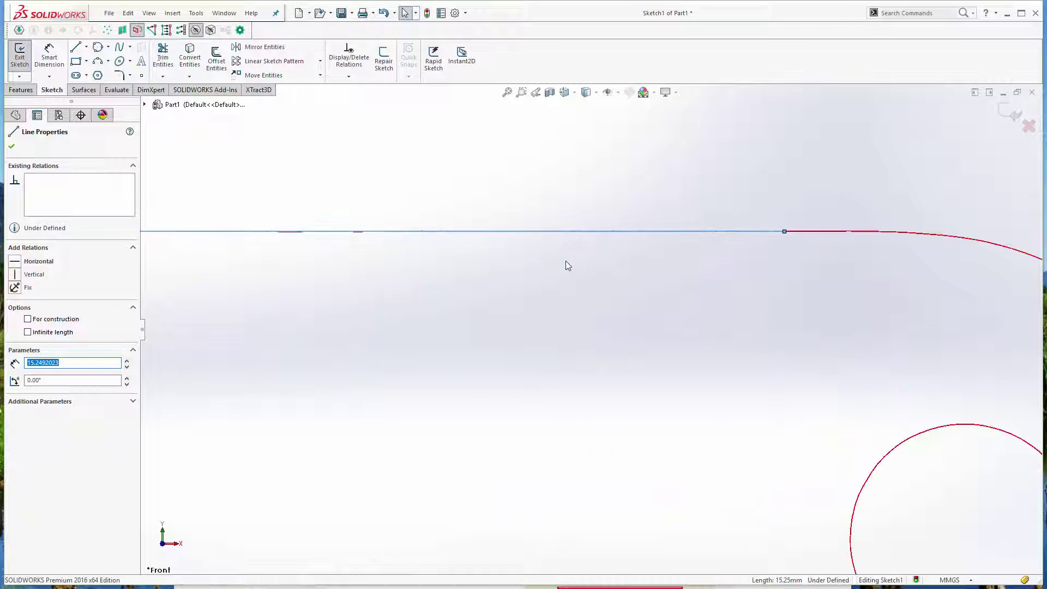
{"action": "scroll", "coordinate": [329, 304], "scroll_direction": "up", "scroll_amount": 4}
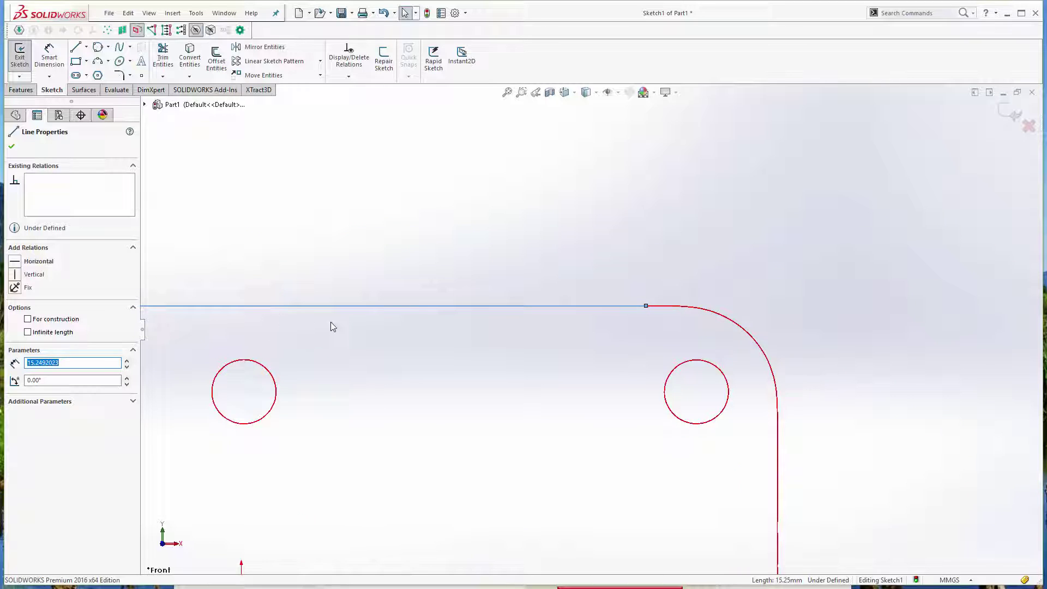
{"action": "scroll", "coordinate": [437, 333], "scroll_direction": "up", "scroll_amount": 1}
{"action": "scroll", "coordinate": [402, 327], "scroll_direction": "down", "scroll_amount": 2}
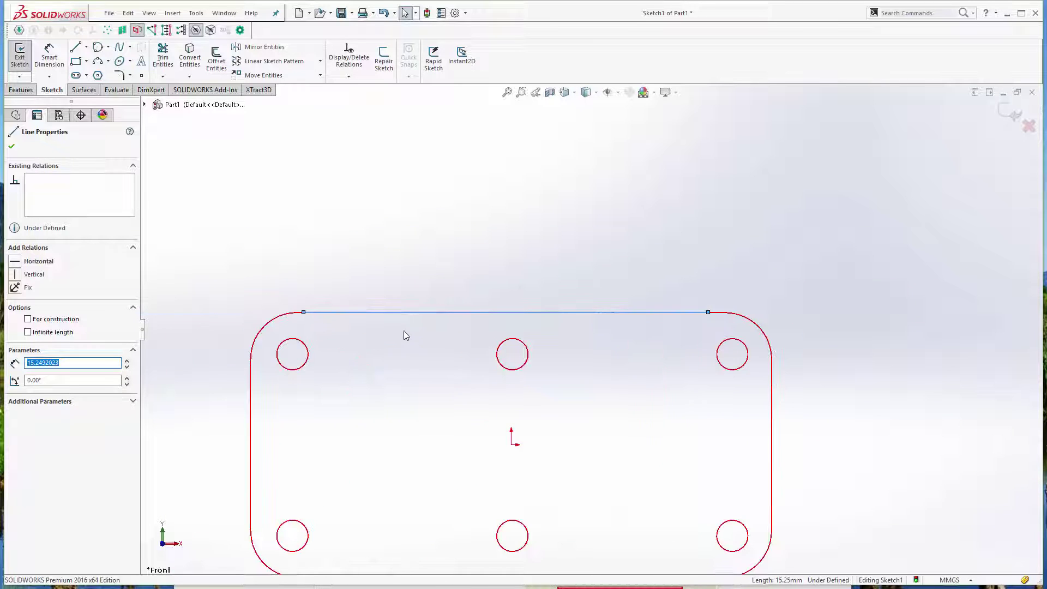
{"action": "left_click", "coordinate": [401, 316]}
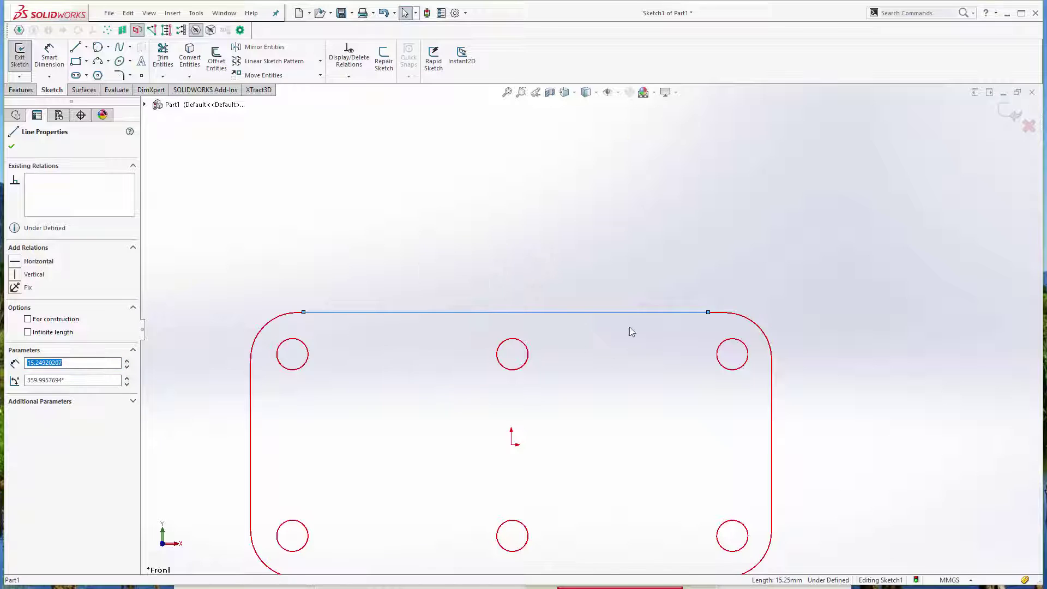
{"action": "scroll", "coordinate": [511, 463], "scroll_direction": "up", "scroll_amount": 2}
{"action": "scroll", "coordinate": [524, 426], "scroll_direction": "down", "scroll_amount": 1}
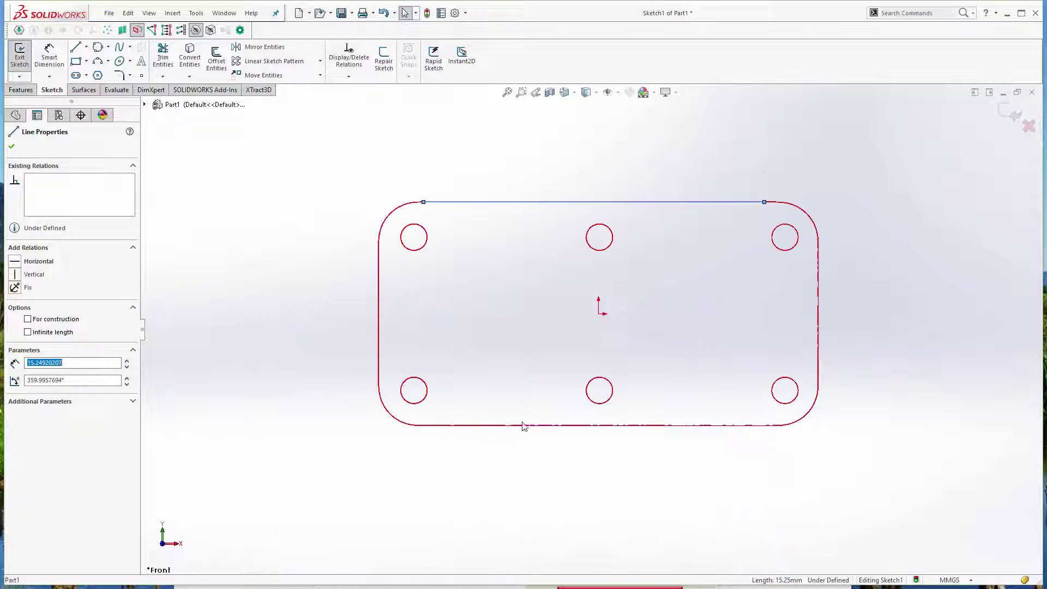
{"action": "scroll", "coordinate": [767, 301], "scroll_direction": "down", "scroll_amount": 1}
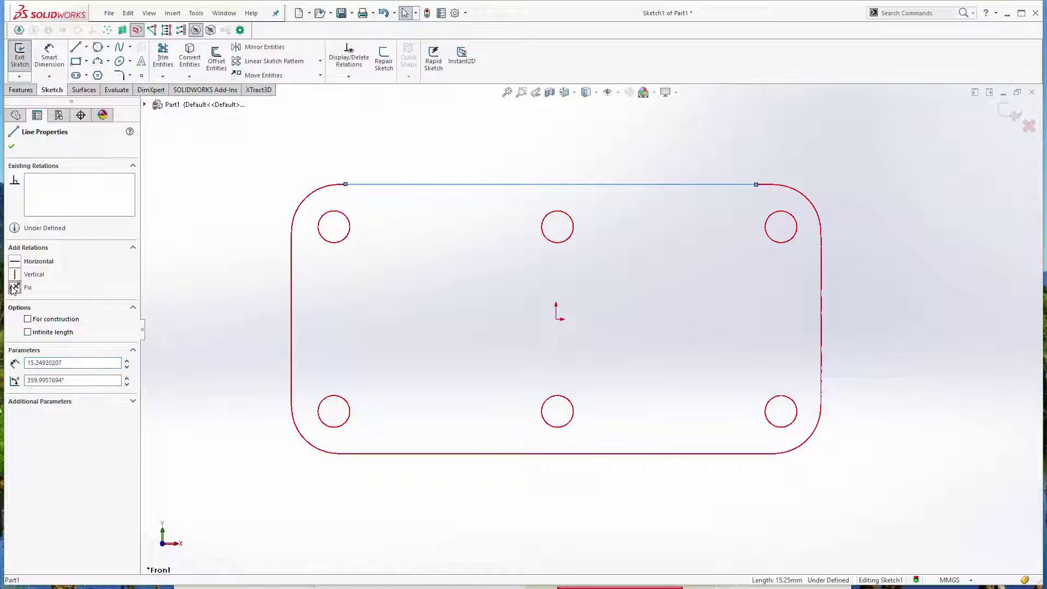
{"action": "left_click", "coordinate": [511, 191]}
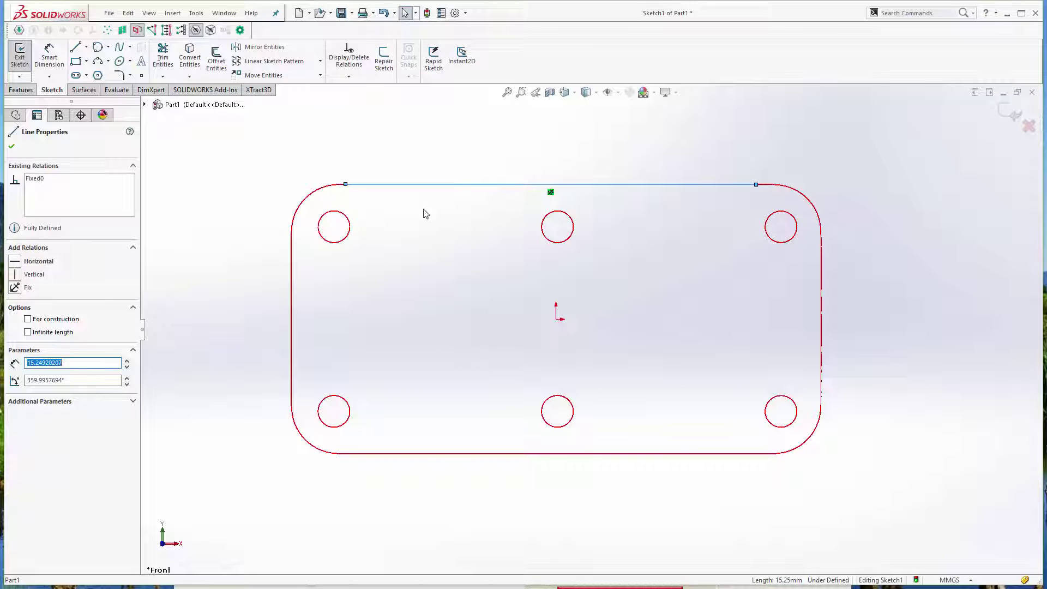
Step: Sketch separate vertical lines over the slice outline's straight right and left edges, the left one about 5.04 mm long
{"action": "left_click", "coordinate": [76, 47]}
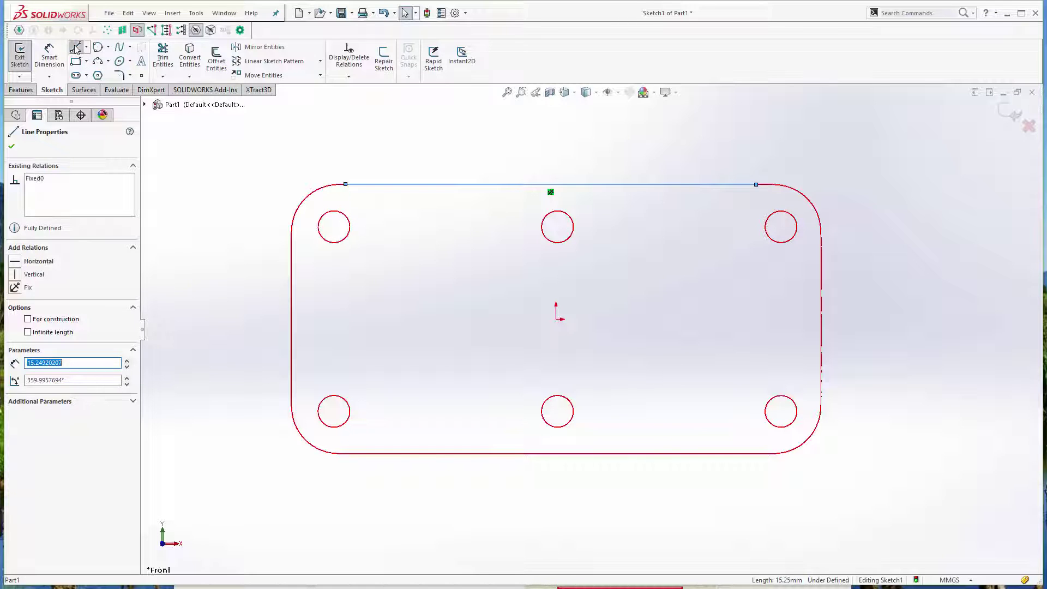
{"action": "left_click", "coordinate": [823, 235]}
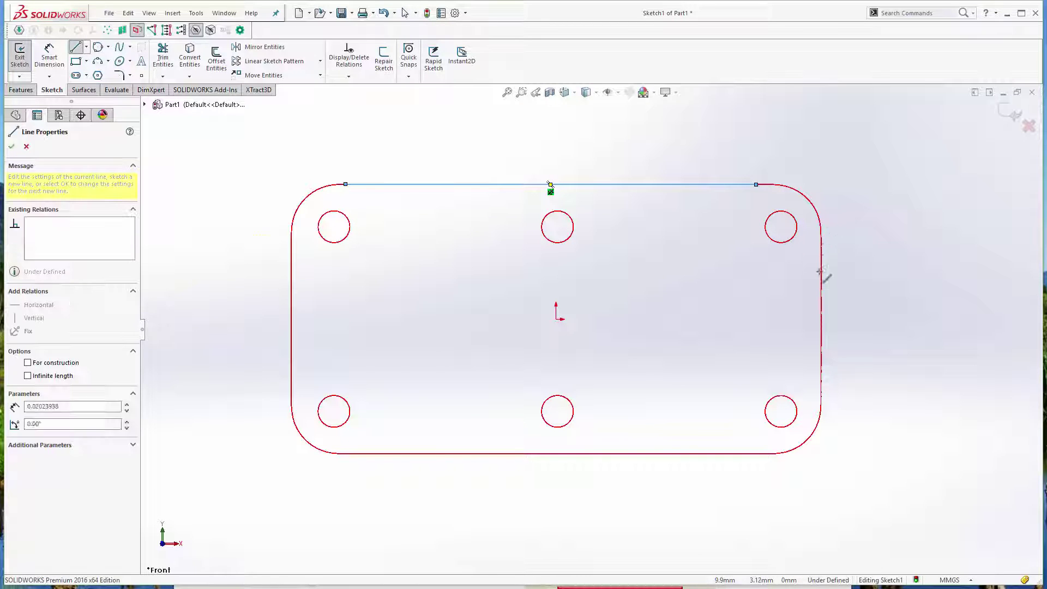
{"action": "left_click", "coordinate": [823, 380]}
{"action": "key", "text": "Escape"}
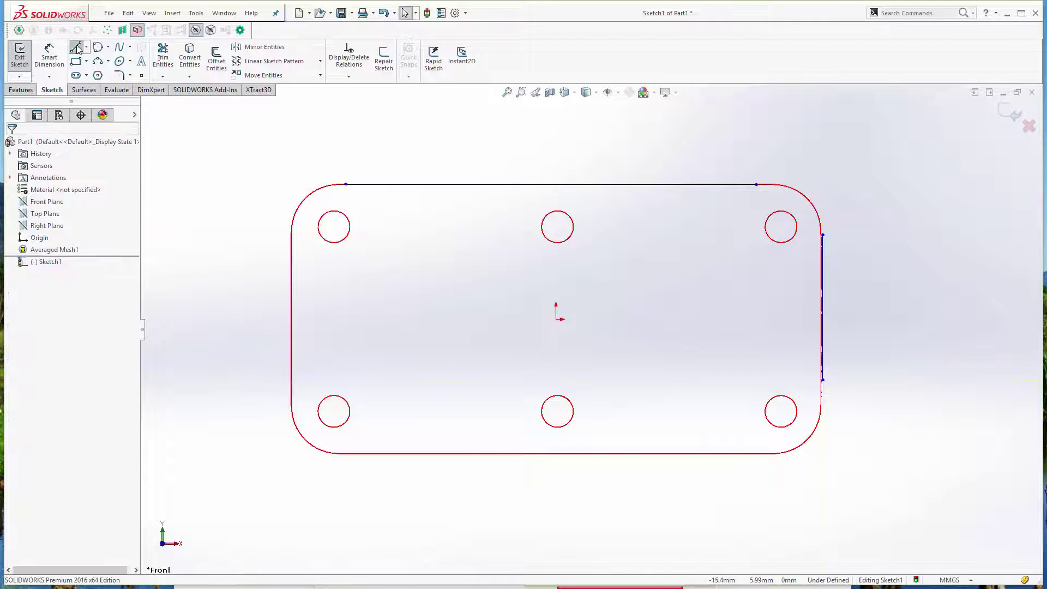
{"action": "left_click", "coordinate": [77, 48]}
{"action": "left_click", "coordinate": [292, 238]}
{"action": "left_click", "coordinate": [292, 374]}
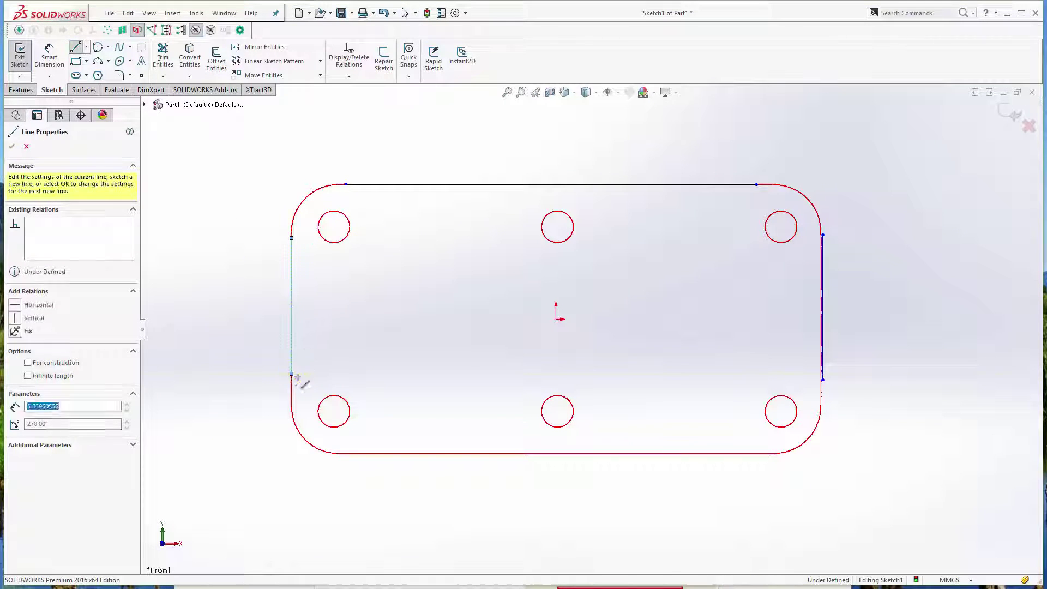
{"action": "key", "text": "Escape"}
Step: Sketch a horizontal line about 14.15 mm long over the slice outline's straight lower edge
{"action": "left_click", "coordinate": [76, 49]}
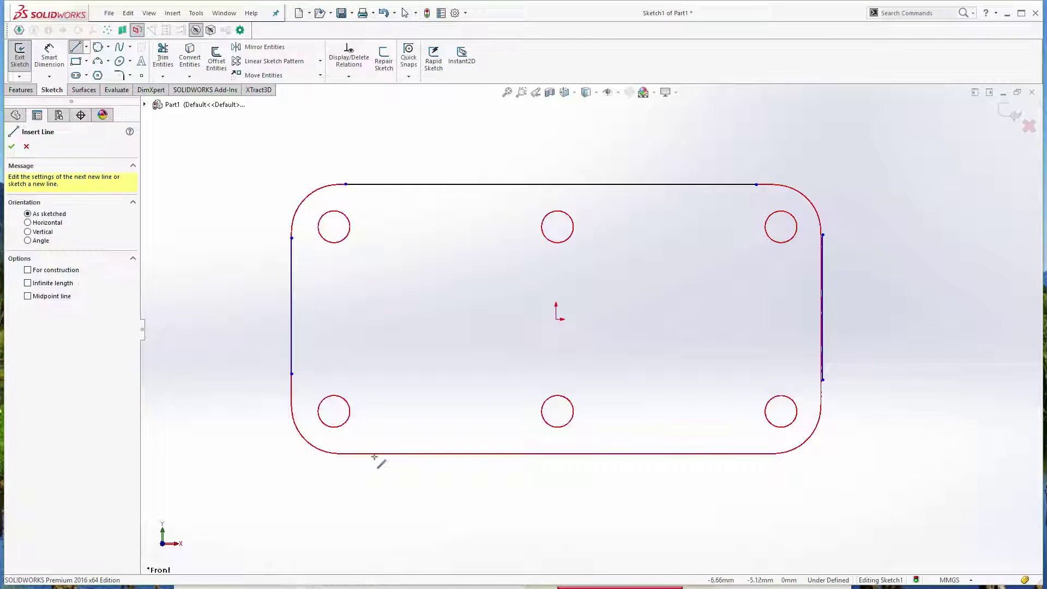
{"action": "left_click", "coordinate": [368, 453]}
{"action": "left_click", "coordinate": [750, 454]}
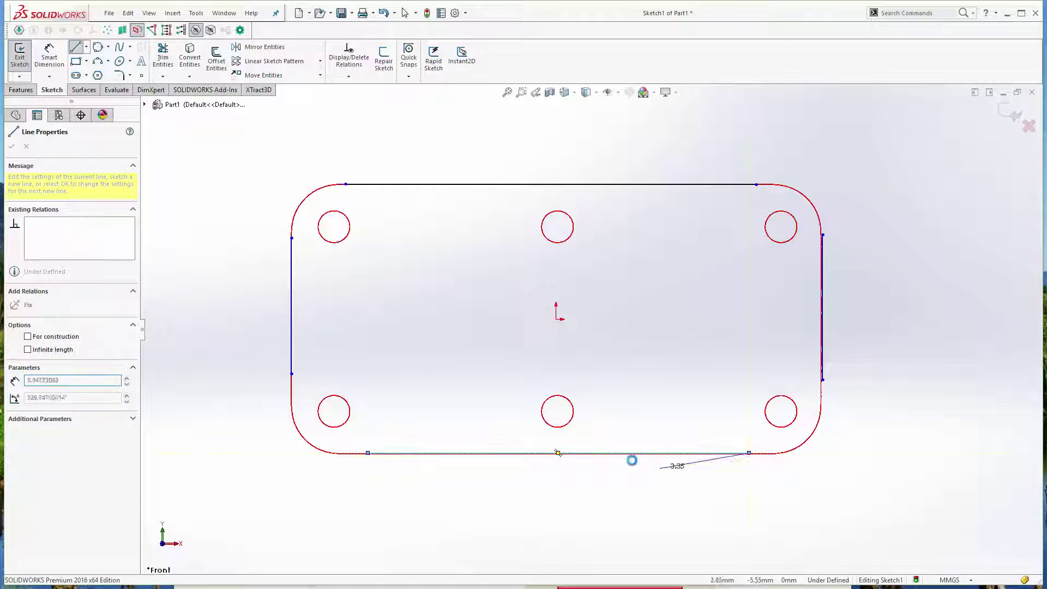
{"action": "key", "text": "Escape"}
Step: Fit the left, right and lower lines to the slice outline together with the 2D Fit command
{"action": "mouse_move", "coordinate": [192, 230]}
{"action": "left_mouse_down"}
{"action": "mouse_move", "coordinate": [954, 564]}
{"action": "mouse_move", "coordinate": [962, 556]}
{"action": "left_mouse_up"}
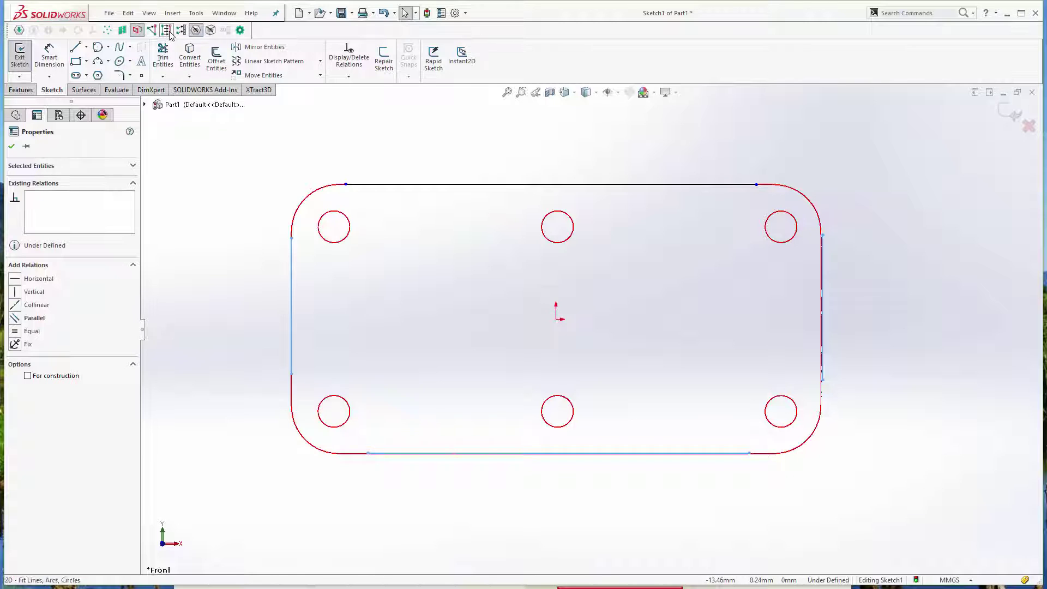
{"action": "left_click", "coordinate": [859, 311]}
{"action": "scroll", "coordinate": [859, 311], "scroll_direction": "down", "scroll_amount": 3}
{"action": "scroll", "coordinate": [764, 289], "scroll_direction": "up", "scroll_amount": 3}
{"action": "scroll", "coordinate": [535, 344], "scroll_direction": "up", "scroll_amount": 3}
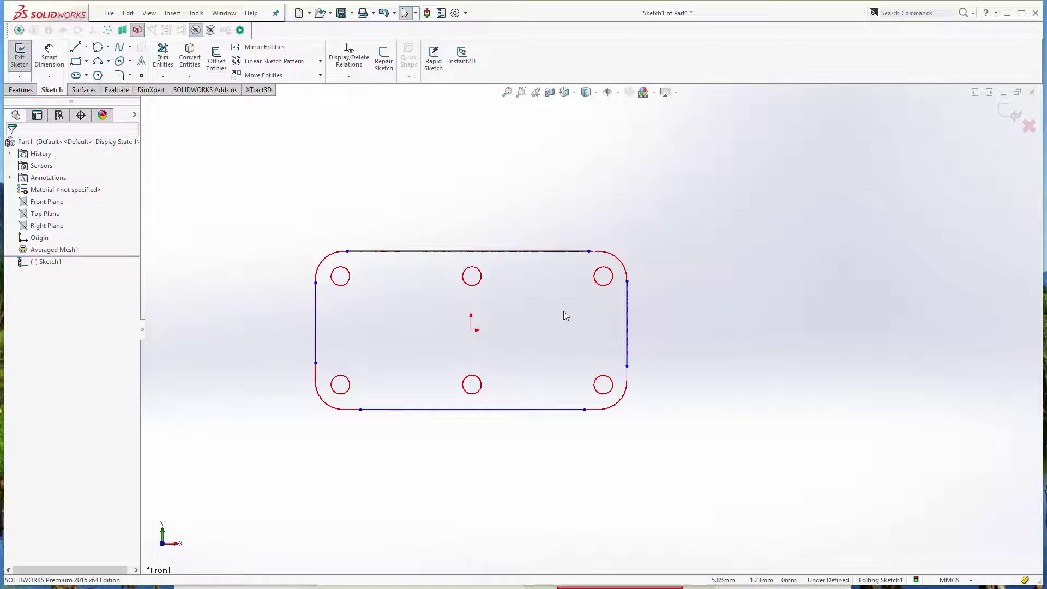
{"action": "scroll", "coordinate": [584, 311], "scroll_direction": "down", "scroll_amount": 3}
{"action": "scroll", "coordinate": [435, 321], "scroll_direction": "up", "scroll_amount": 3}
{"action": "scroll", "coordinate": [437, 333], "scroll_direction": "down", "scroll_amount": 2}
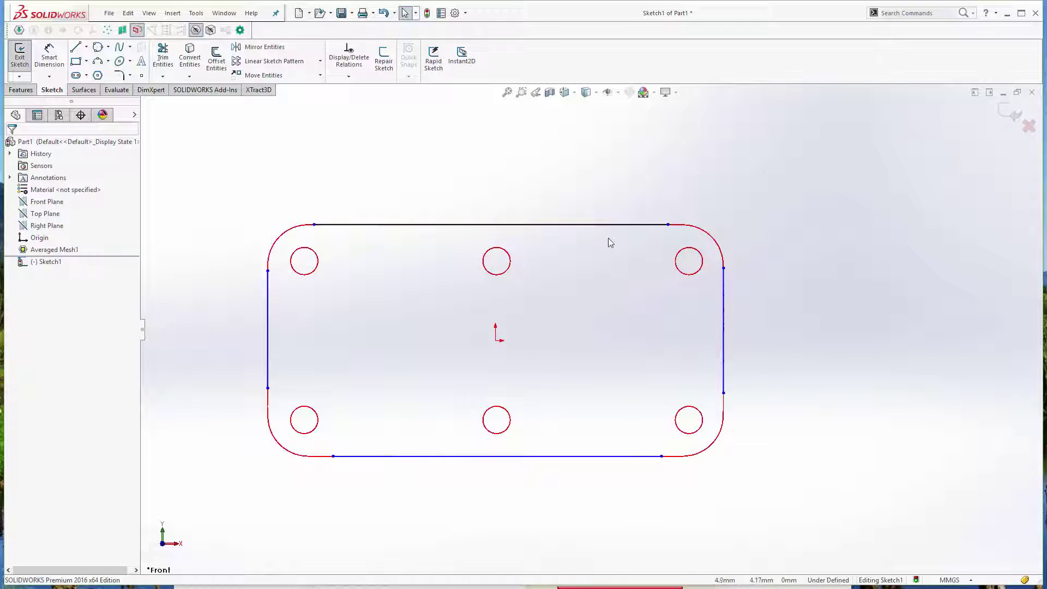
Step: Add a Perpendicular relation between the fixed upper line and the right line
{"action": "left_click", "coordinate": [615, 226]}
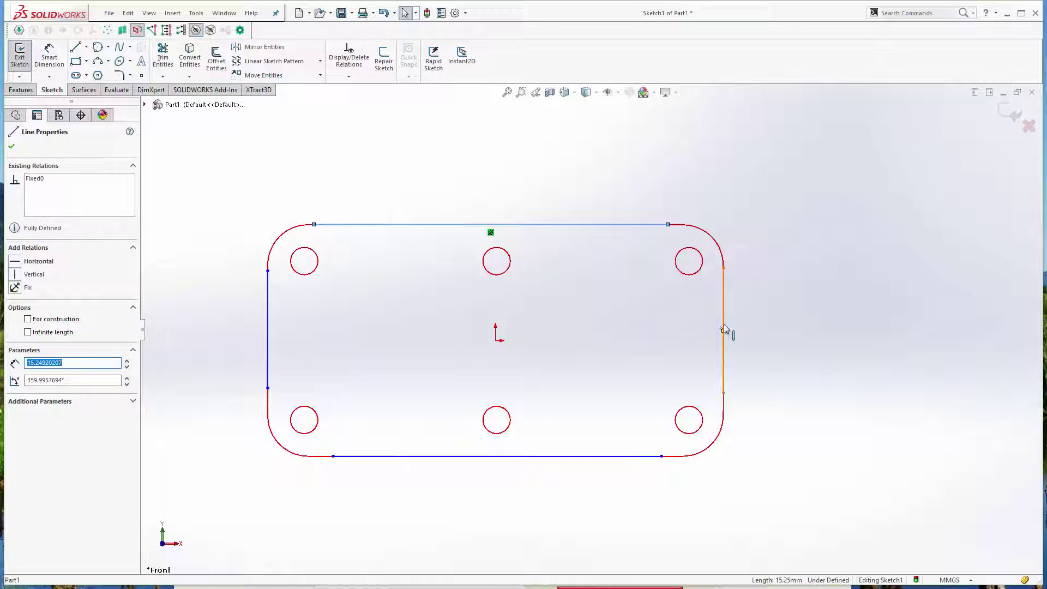
{"action": "left_click", "coordinate": [724, 329], "text": "ctrl"}
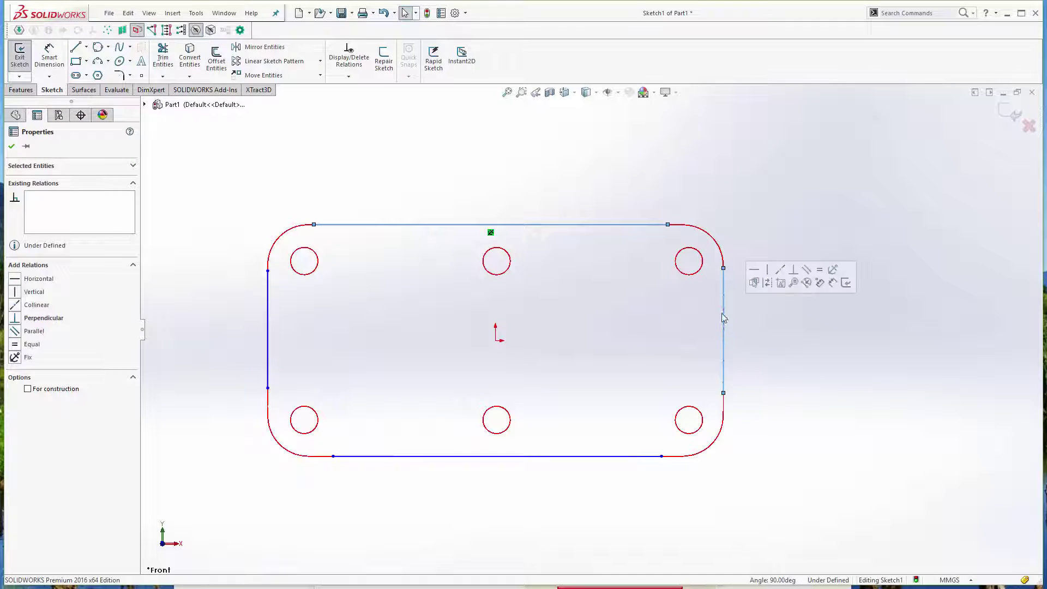
{"action": "left_click", "coordinate": [17, 319]}
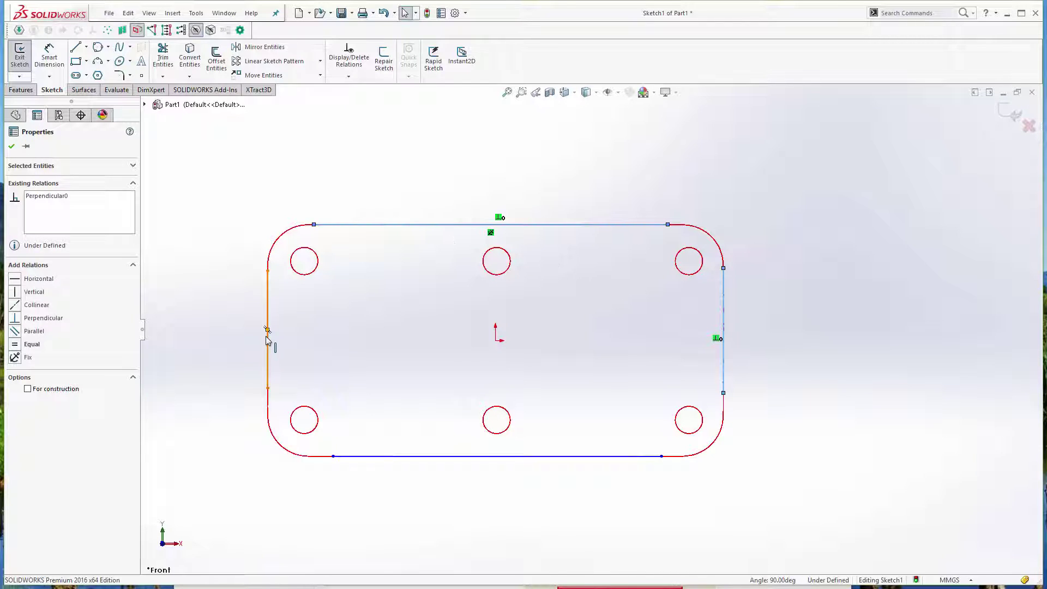
Step: Add a Perpendicular relation between the right line and the lower line
{"action": "left_click", "coordinate": [267, 344]}
{"action": "left_click", "coordinate": [373, 226], "text": "ctrl"}
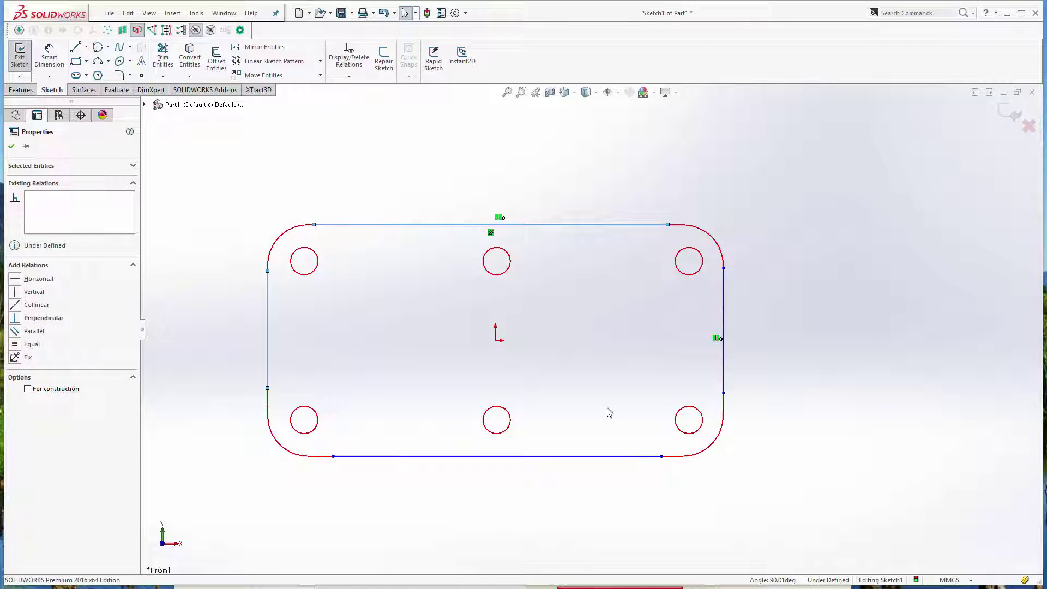
{"action": "left_click", "coordinate": [724, 365]}
{"action": "left_click", "coordinate": [576, 460], "text": "ctrl"}
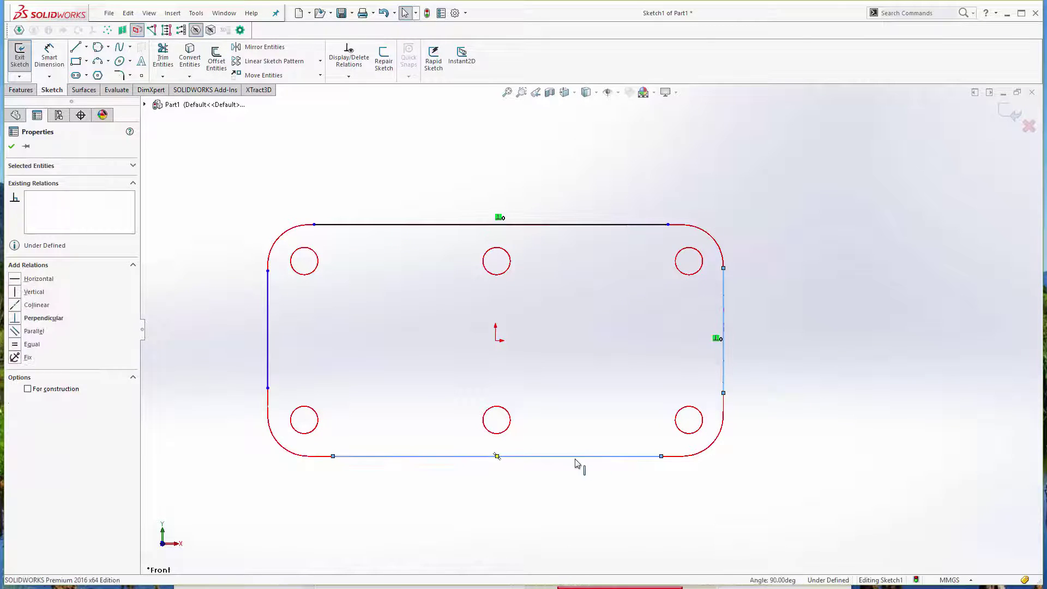
{"action": "left_click", "coordinate": [17, 319]}
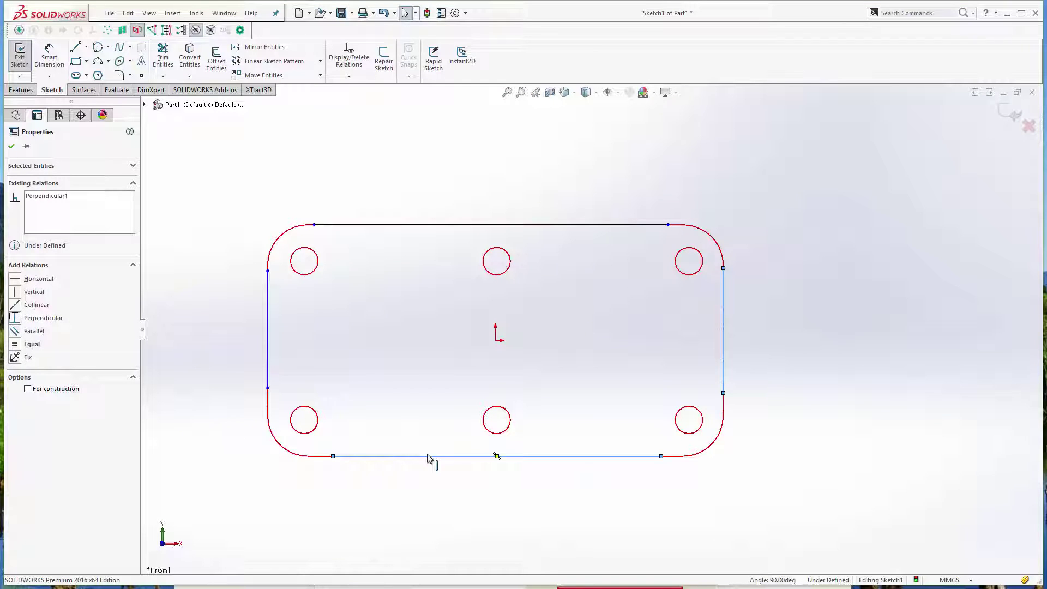
Step: Add a Perpendicular relation between the upper line and the left line
{"action": "left_click", "coordinate": [268, 347], "text": "ctrl"}
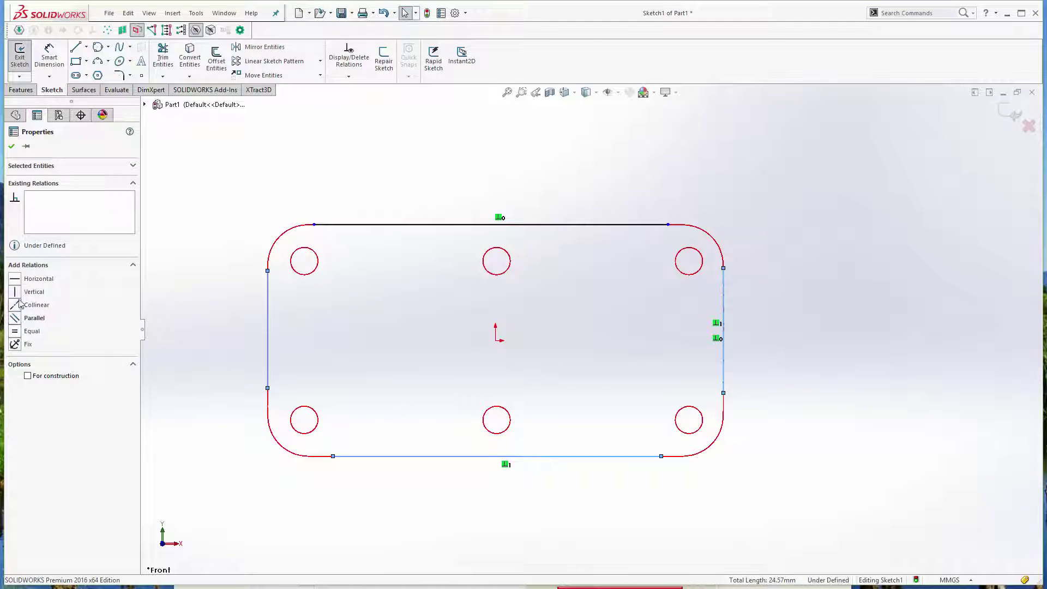
{"action": "left_click", "coordinate": [367, 253]}
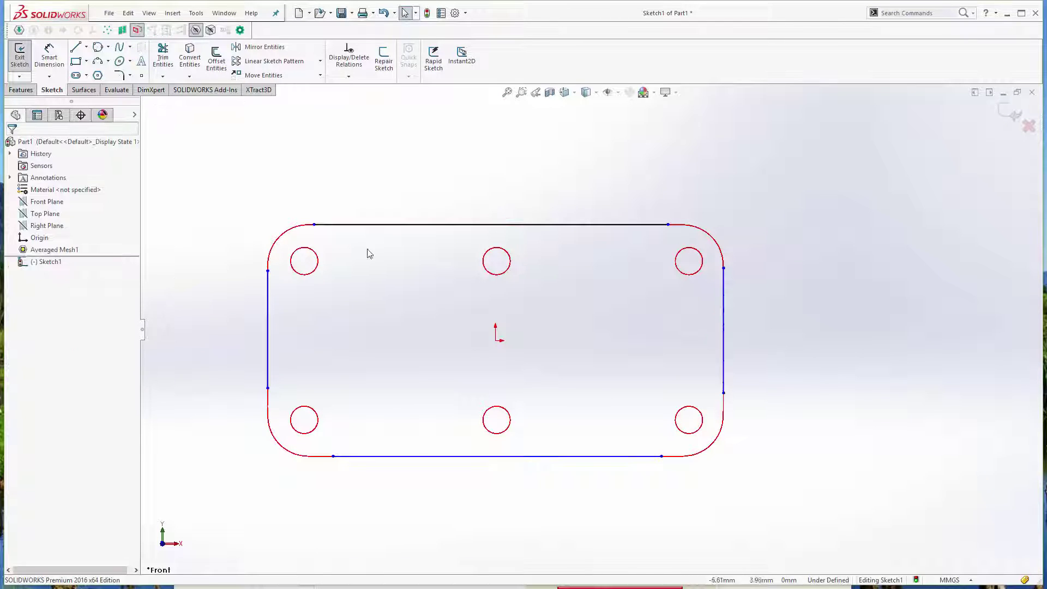
{"action": "left_click", "coordinate": [397, 225]}
{"action": "left_click", "coordinate": [268, 326], "text": "ctrl"}
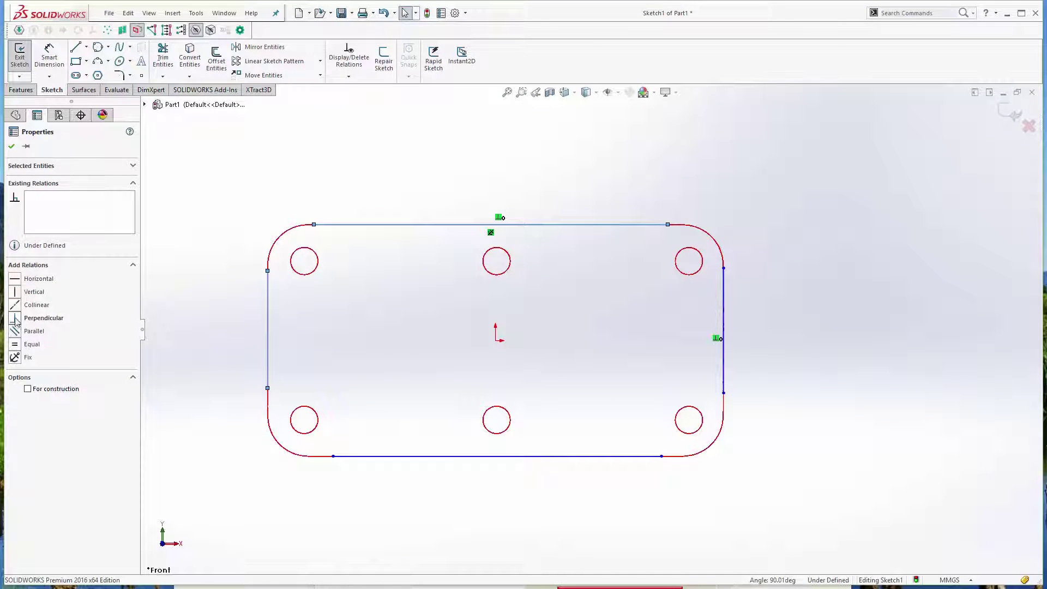
{"action": "left_click", "coordinate": [16, 318]}
{"action": "left_click", "coordinate": [200, 325]}
Step: Try to extend the left line by moving its lower endpoint down to the rounded corner
{"action": "left_click", "coordinate": [267, 330]}
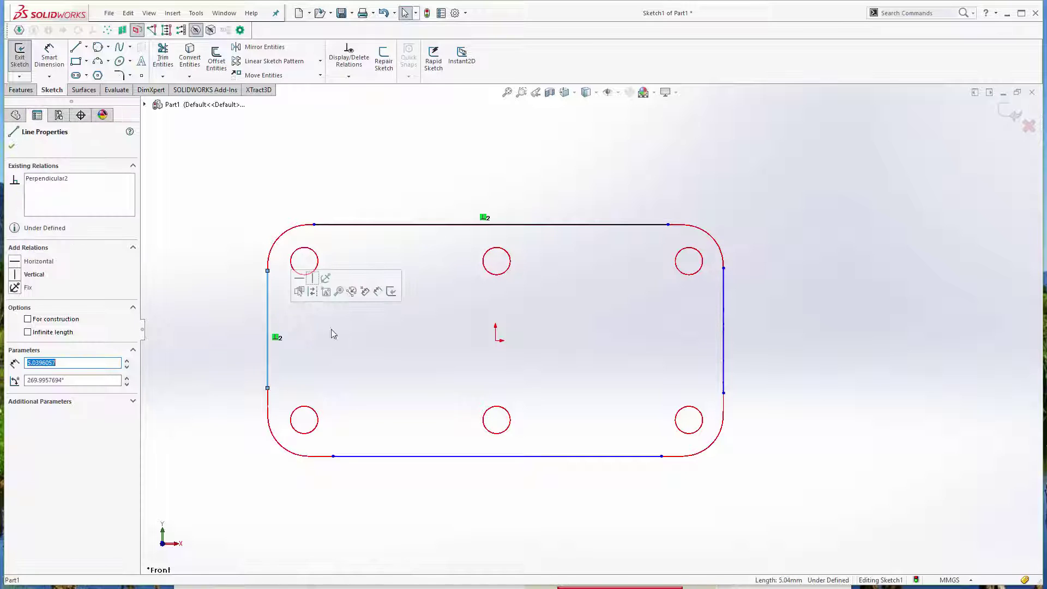
{"action": "scroll", "coordinate": [510, 474], "scroll_direction": "down", "scroll_amount": 3}
{"action": "scroll", "coordinate": [345, 440], "scroll_direction": "up", "scroll_amount": 4}
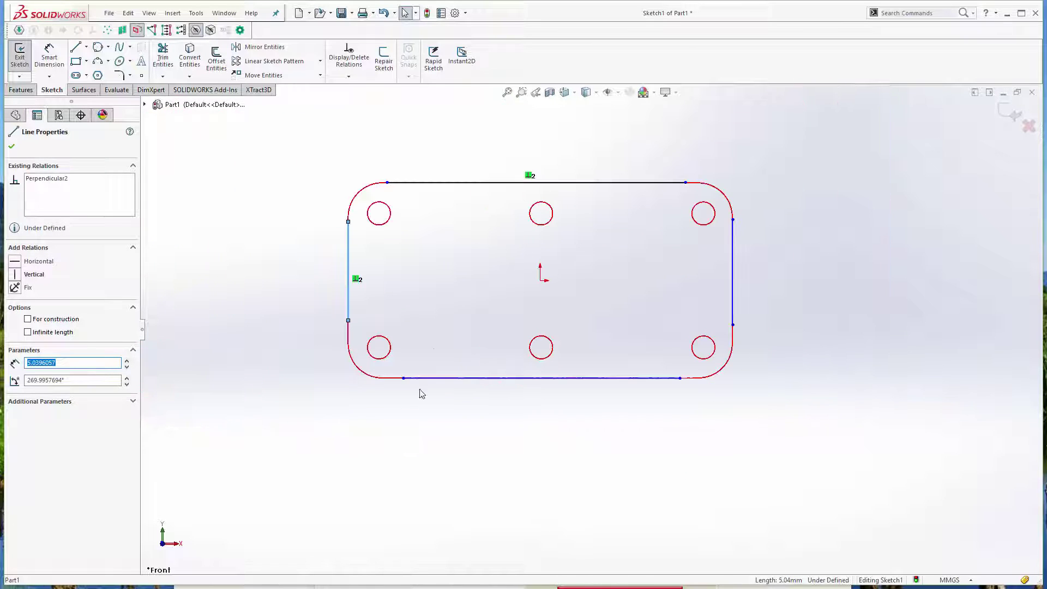
{"action": "scroll", "coordinate": [431, 346], "scroll_direction": "down", "scroll_amount": 1}
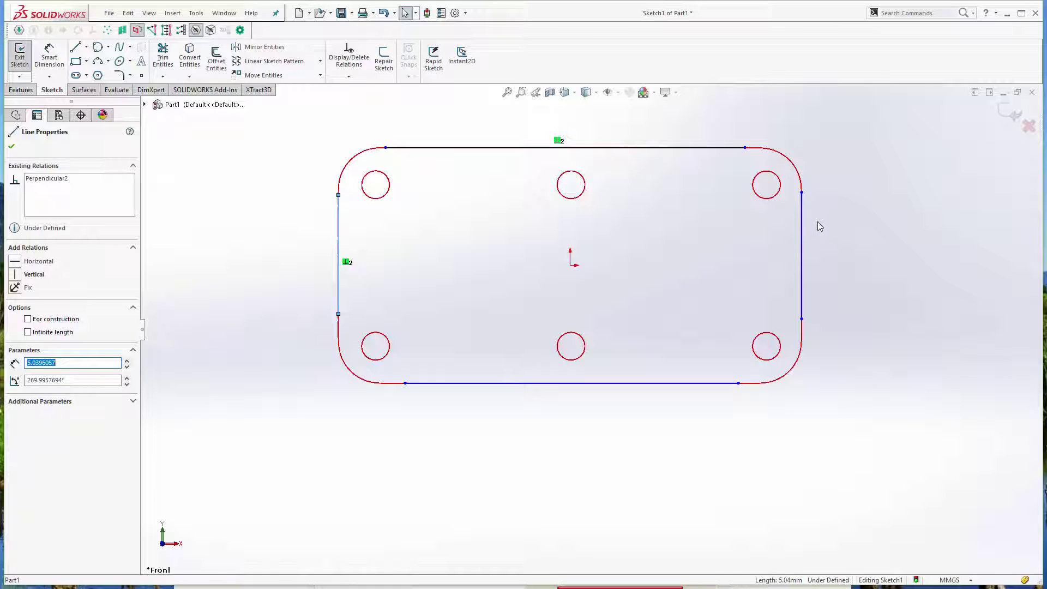
{"action": "scroll", "coordinate": [820, 226], "scroll_direction": "down", "scroll_amount": 3}
{"action": "scroll", "coordinate": [736, 487], "scroll_direction": "up", "scroll_amount": 3}
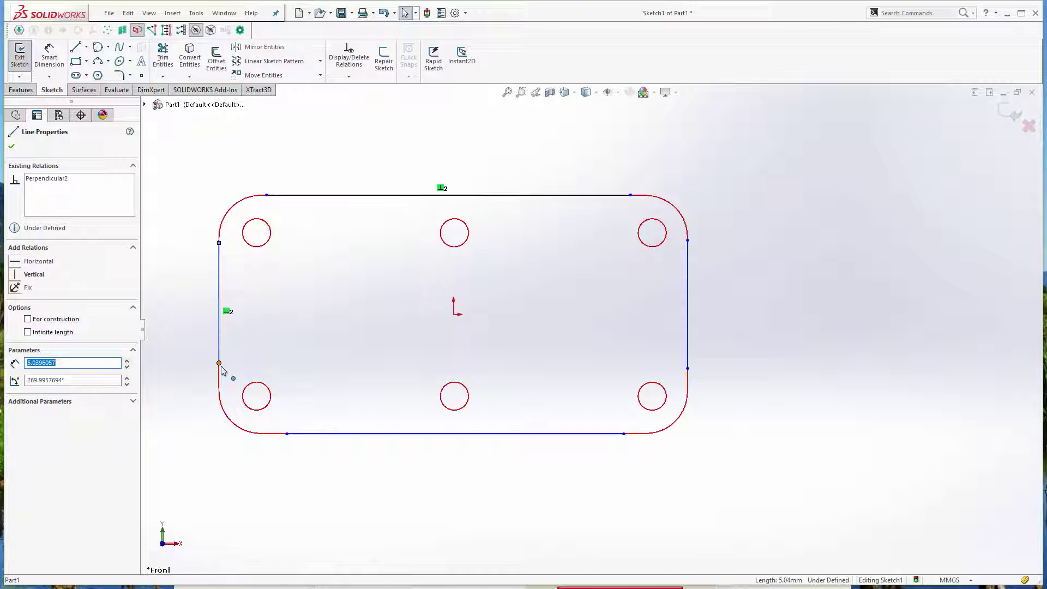
{"action": "left_click_drag", "start_coordinate": [219, 364], "coordinate": [217, 397]}
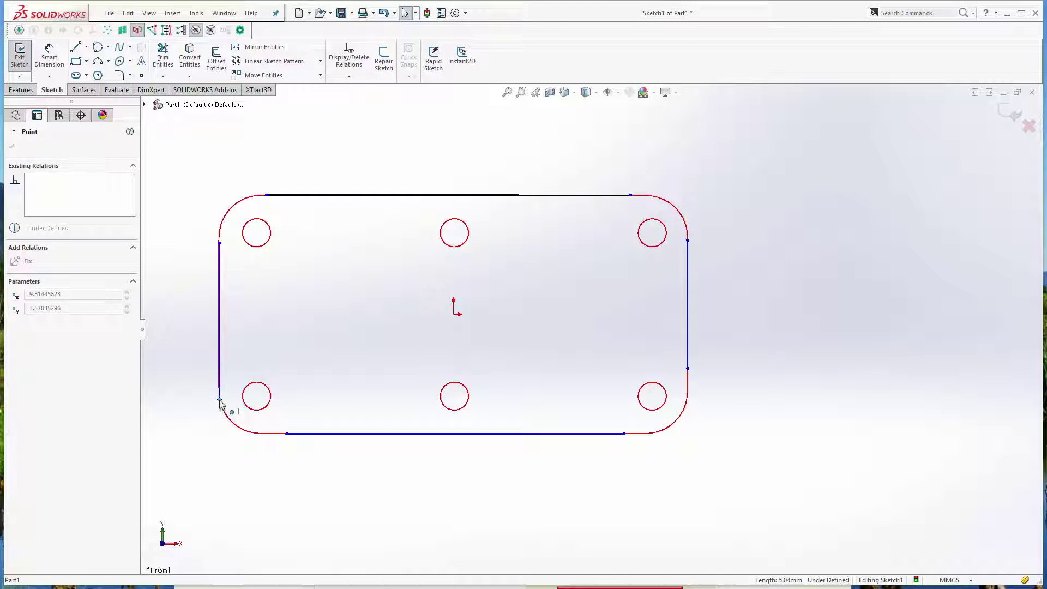
{"action": "left_click_drag", "start_coordinate": [220, 402], "coordinate": [220, 405]}
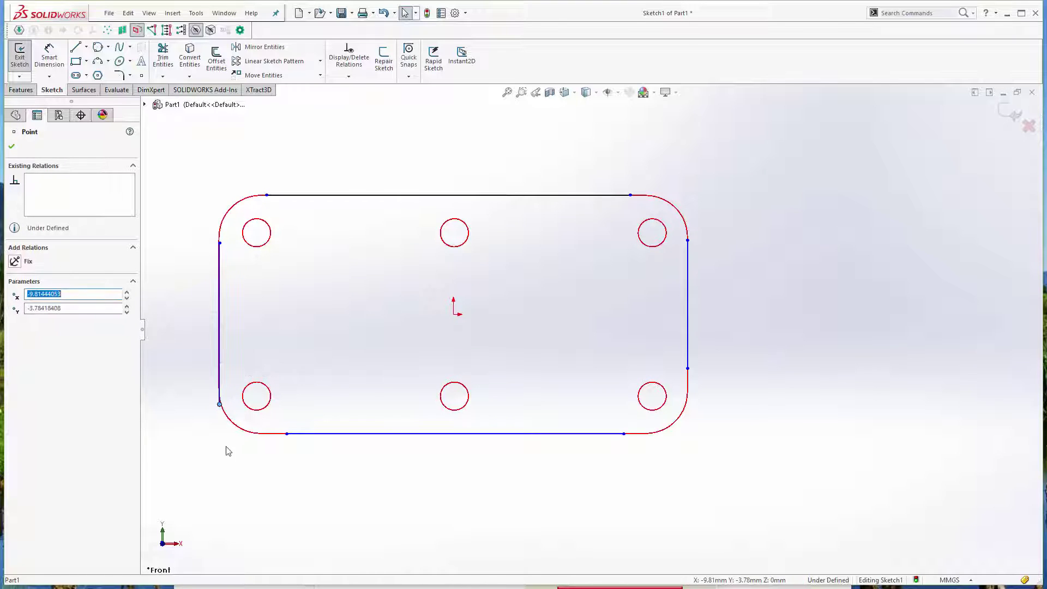
Step: Add a Fix relation to the left line
{"action": "scroll", "coordinate": [257, 316], "scroll_direction": "down", "scroll_amount": 4}
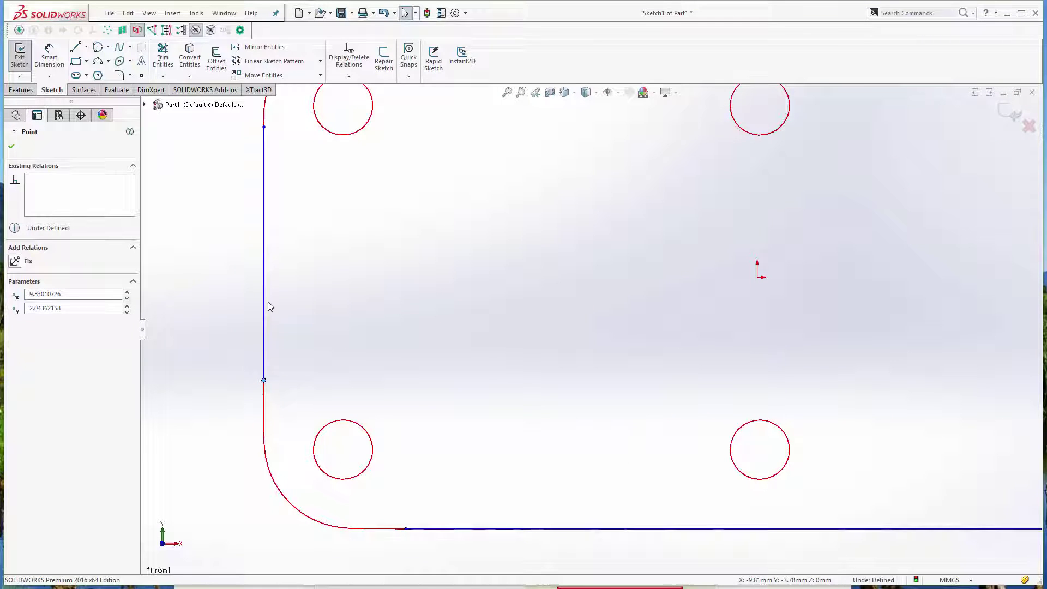
{"action": "left_click", "coordinate": [220, 326]}
{"action": "left_click", "coordinate": [14, 288]}
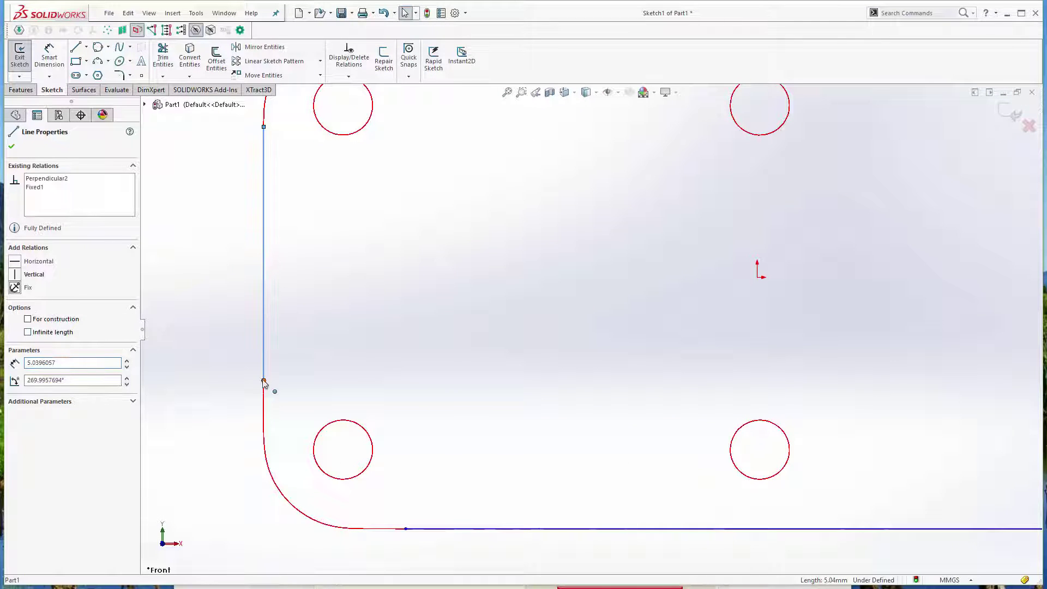
Step: Extend both ends of the fixed left line past the start of the rounded corners
{"action": "left_click", "coordinate": [264, 481]}
{"action": "key", "text": "f"}
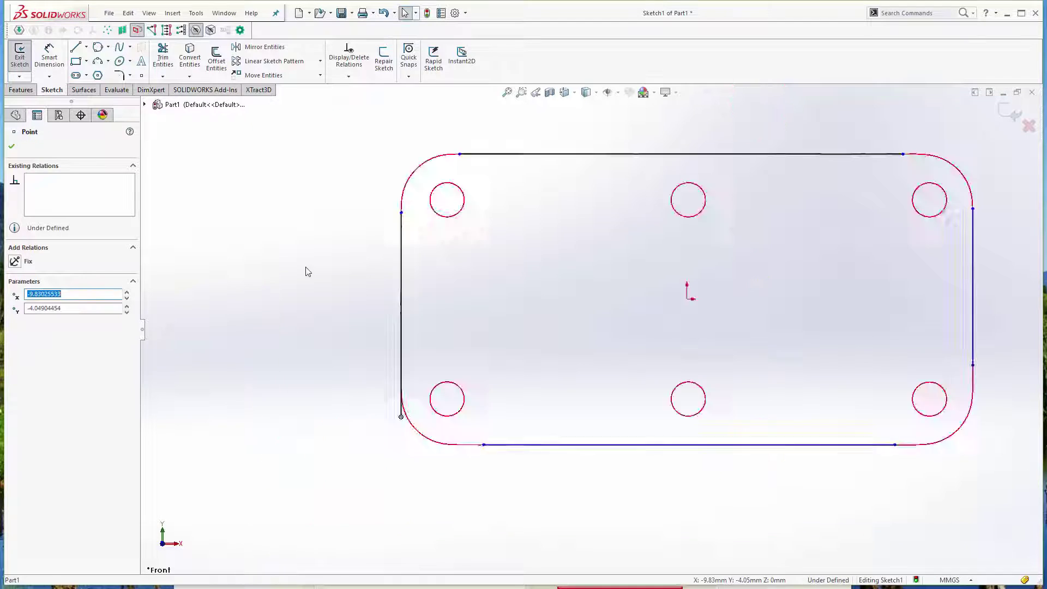
{"action": "scroll", "coordinate": [479, 266], "scroll_direction": "down", "scroll_amount": 2}
{"action": "left_click_drag", "start_coordinate": [479, 266], "coordinate": [494, 180]}
{"action": "scroll", "coordinate": [702, 517], "scroll_direction": "down", "scroll_amount": 1}
Step: Add a Fix relation to the lower line and extend both its ends past the start of the rounded corners
{"action": "left_click", "coordinate": [678, 495]}
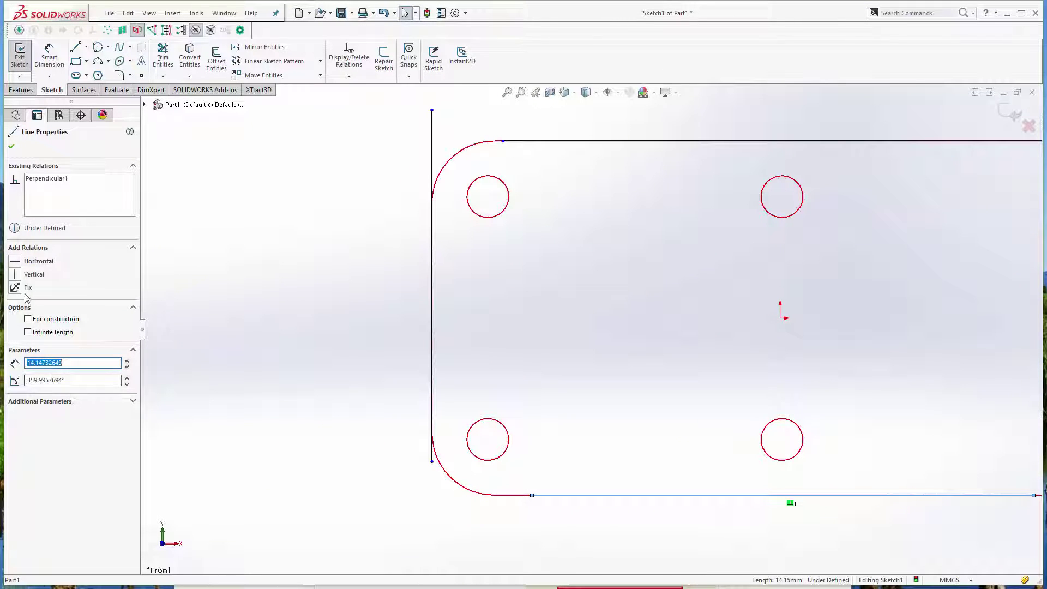
{"action": "left_click", "coordinate": [15, 288]}
{"action": "left_click", "coordinate": [532, 495]}
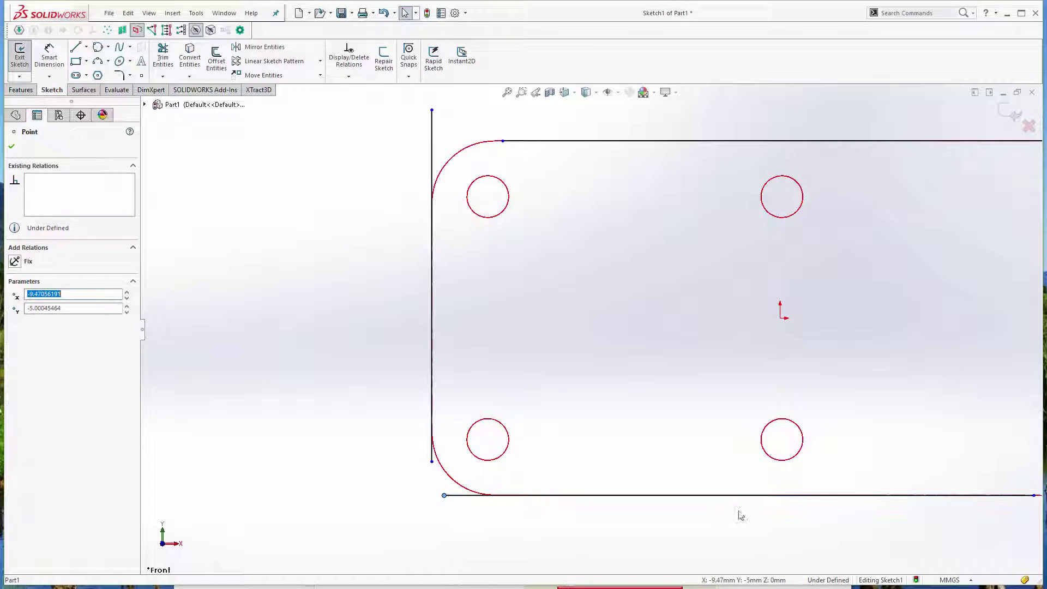
{"action": "key", "text": "f"}
{"action": "scroll", "coordinate": [801, 459], "scroll_direction": "down", "scroll_amount": 3}
{"action": "left_click_drag", "start_coordinate": [649, 252], "coordinate": [788, 252]}
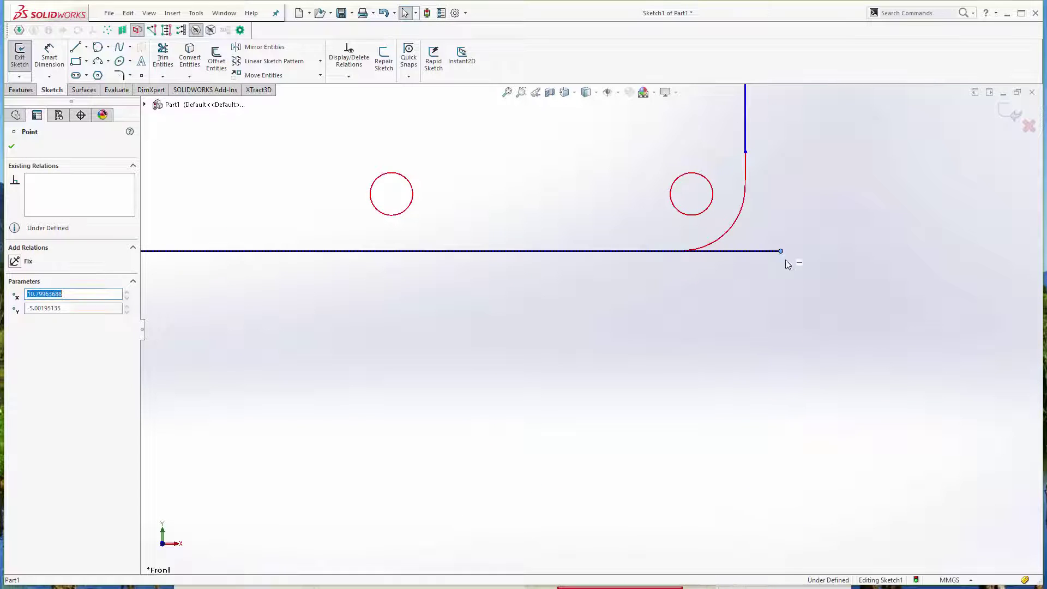
Step: Add a Fix relation to the right line and extend its upper and lower ends beyond the slice outline
{"action": "scroll", "coordinate": [668, 237], "scroll_direction": "up", "scroll_amount": 3}
{"action": "left_click", "coordinate": [673, 181]}
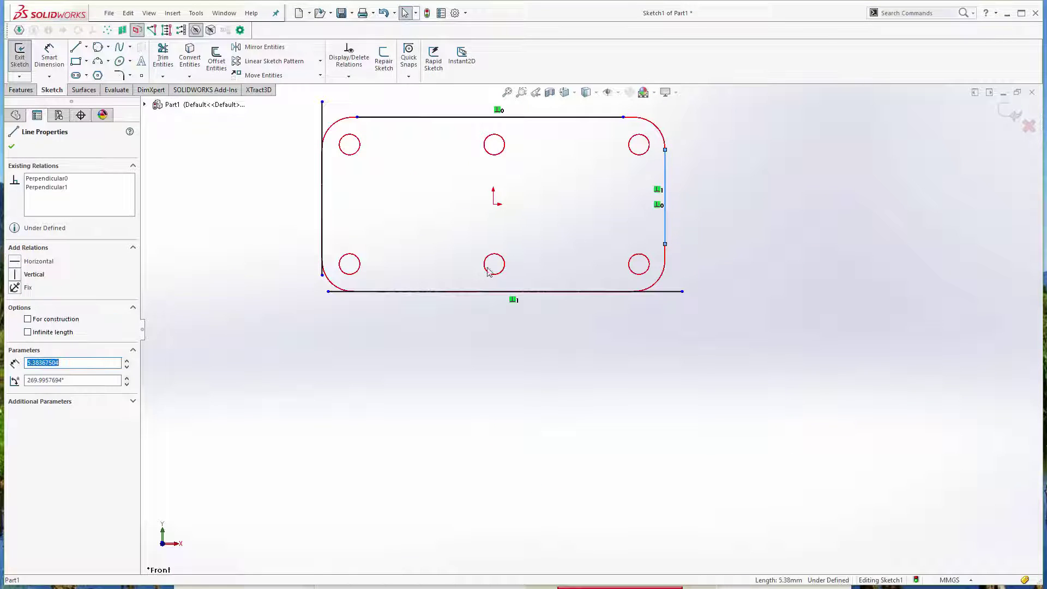
{"action": "left_click", "coordinate": [28, 288]}
{"action": "left_click_drag", "start_coordinate": [665, 149], "coordinate": [665, 97]}
{"action": "left_click", "coordinate": [665, 244]}
{"action": "left_click_drag", "start_coordinate": [665, 245], "coordinate": [665, 342]}
Step: Extend the left line's lower end, the lower line's left end and both ends of the upper line so all lines cross at the corners
{"action": "left_click", "coordinate": [517, 336]}
{"action": "left_click_drag", "start_coordinate": [322, 276], "coordinate": [285, 291]}
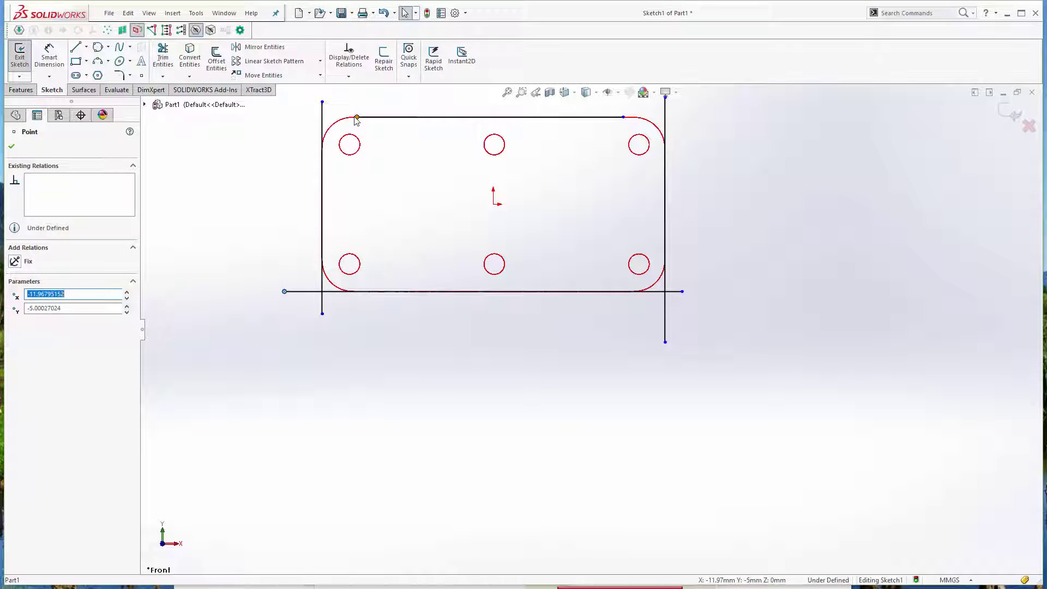
{"action": "left_click_drag", "start_coordinate": [357, 117], "coordinate": [300, 117]}
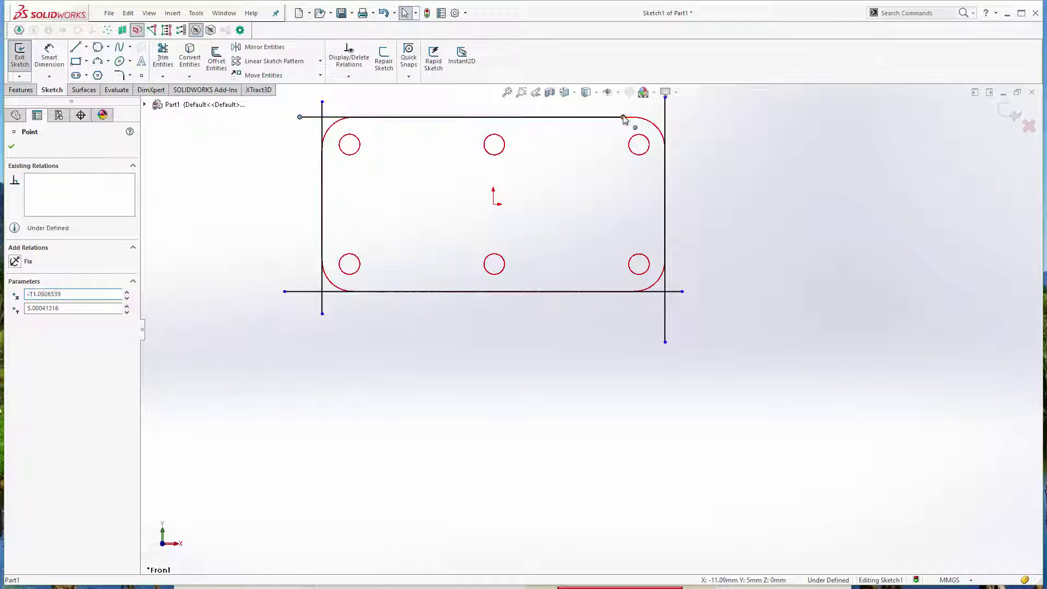
{"action": "left_click_drag", "start_coordinate": [624, 117], "coordinate": [700, 116]}
{"action": "left_click", "coordinate": [711, 211]}
{"action": "scroll", "coordinate": [661, 235], "scroll_direction": "up", "scroll_amount": 3}
{"action": "scroll", "coordinate": [413, 245], "scroll_direction": "down", "scroll_amount": 2}
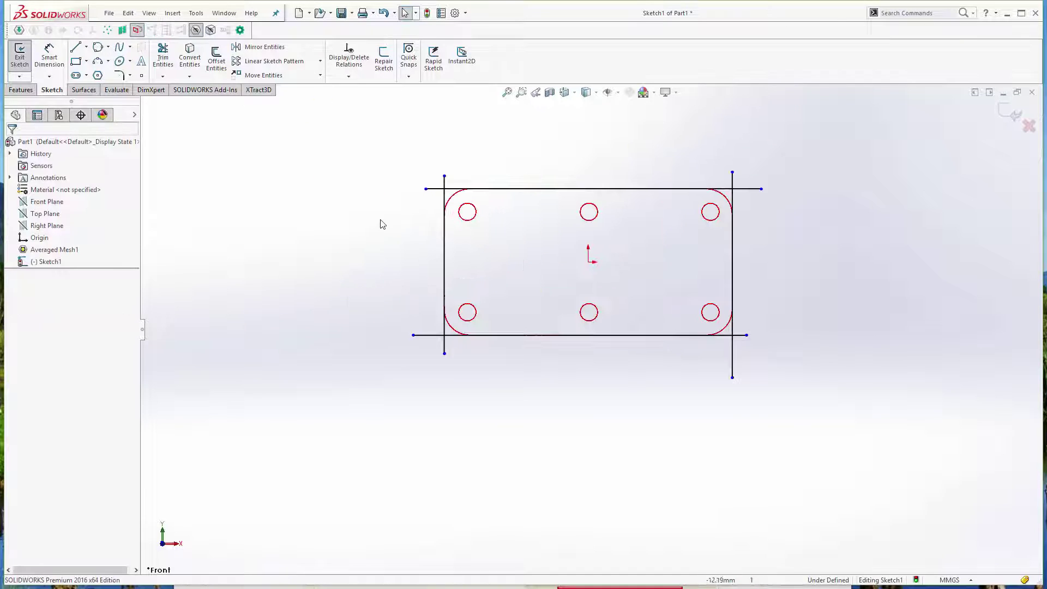
Step: Power-trim the overhanging line ends at all four corners to leave a closed rectangle
{"action": "left_click", "coordinate": [163, 55]}
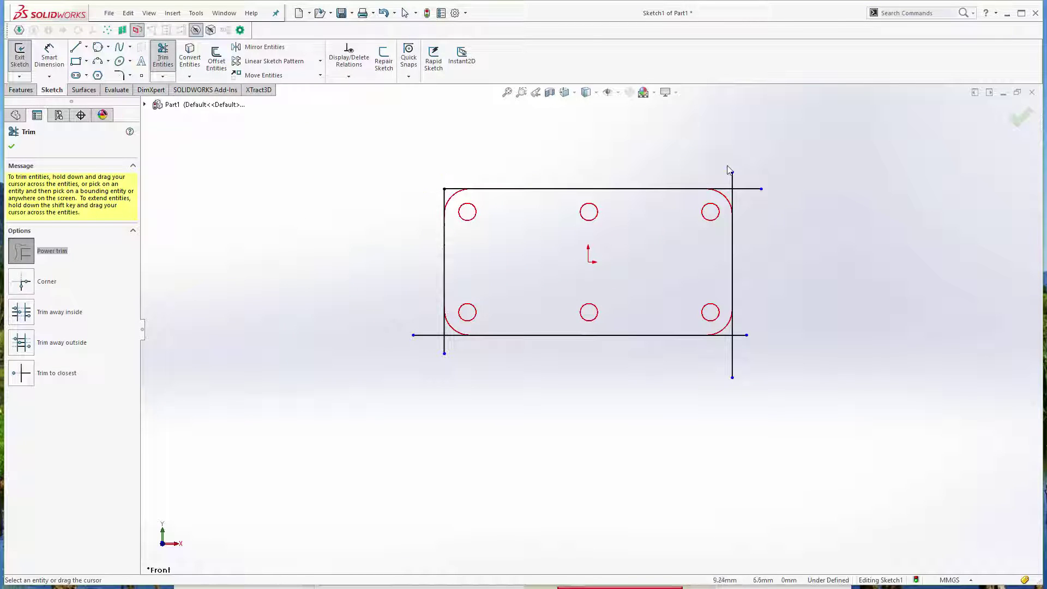
{"action": "left_click_drag", "start_coordinate": [724, 174], "coordinate": [759, 206]}
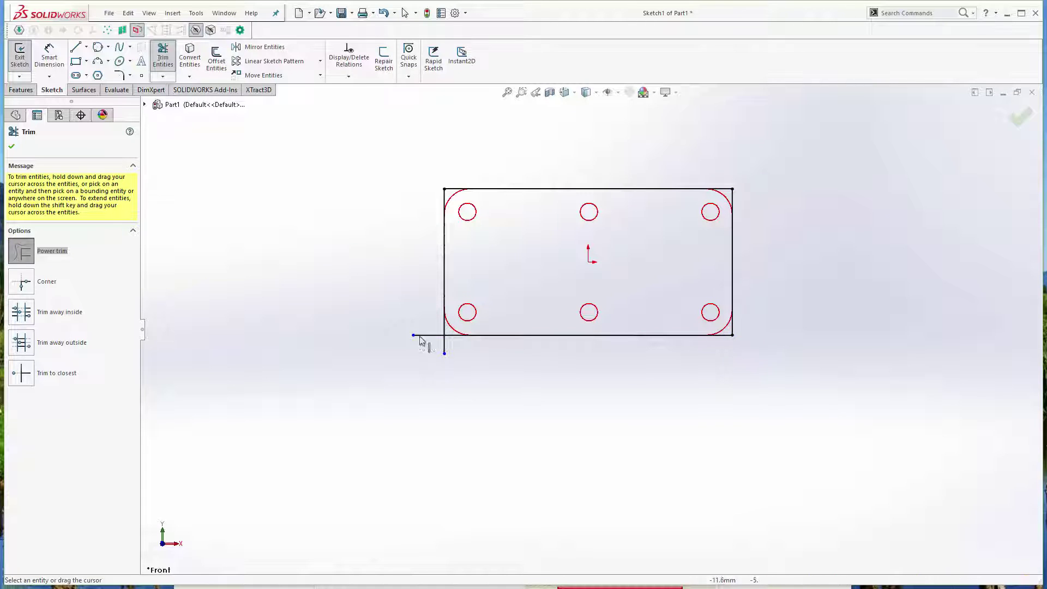
{"action": "left_click_drag", "start_coordinate": [420, 334], "coordinate": [465, 352]}
{"action": "scroll", "coordinate": [479, 215], "scroll_direction": "down", "scroll_amount": 3}
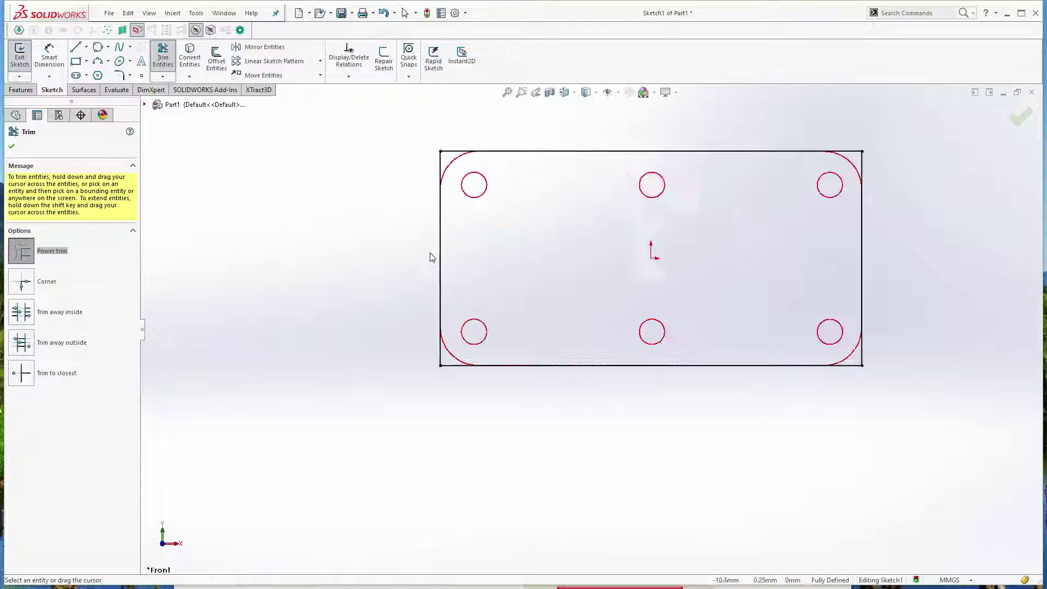
{"action": "scroll", "coordinate": [530, 133], "scroll_direction": "down", "scroll_amount": 5}
{"action": "scroll", "coordinate": [508, 159], "scroll_direction": "down", "scroll_amount": 3}
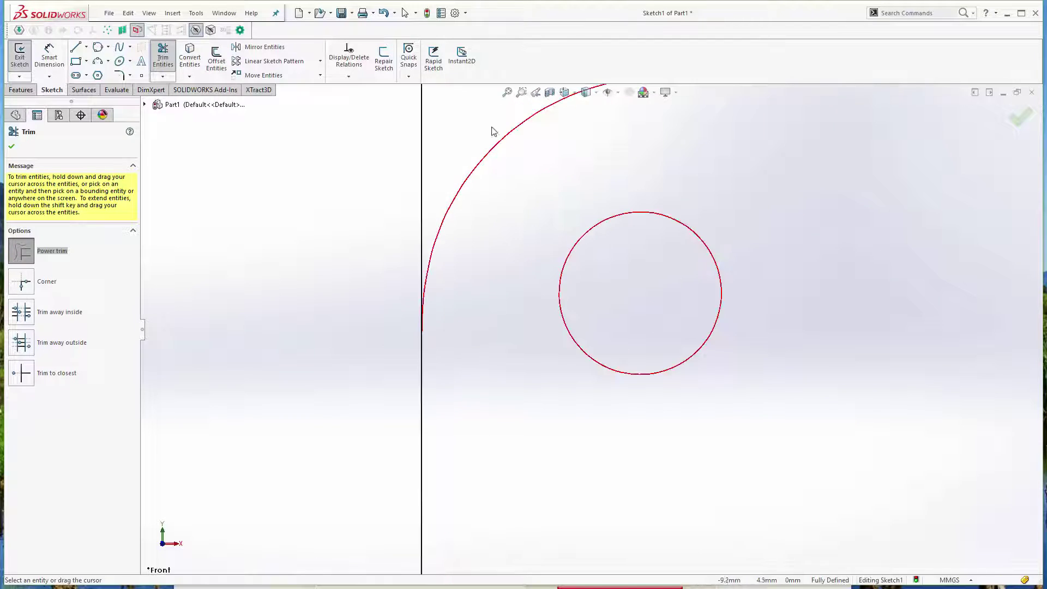
{"action": "scroll", "coordinate": [725, 215], "scroll_direction": "up", "scroll_amount": 10}
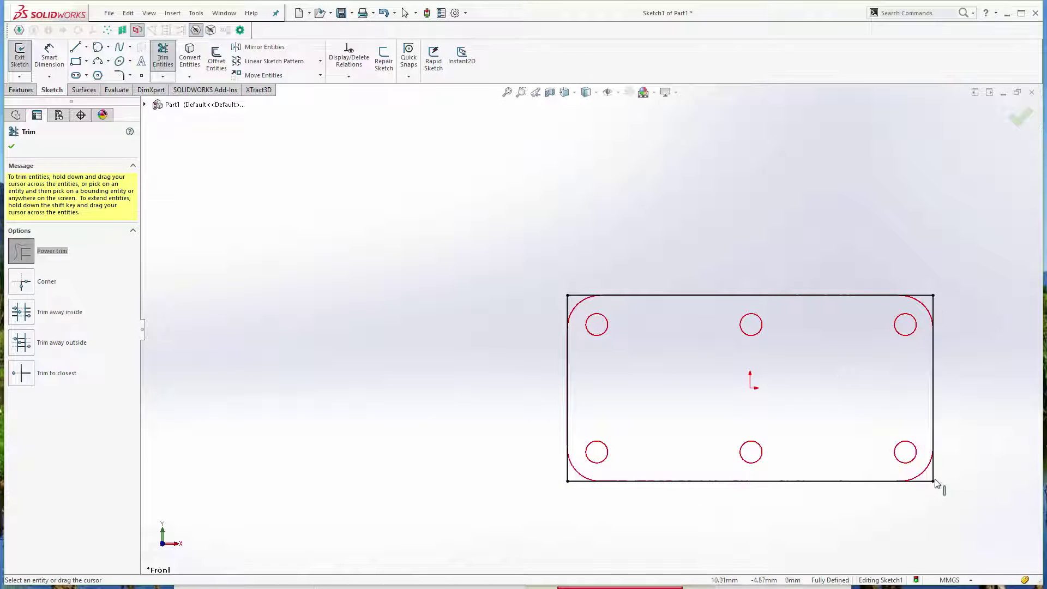
{"action": "scroll", "coordinate": [597, 299], "scroll_direction": "down", "scroll_amount": 2}
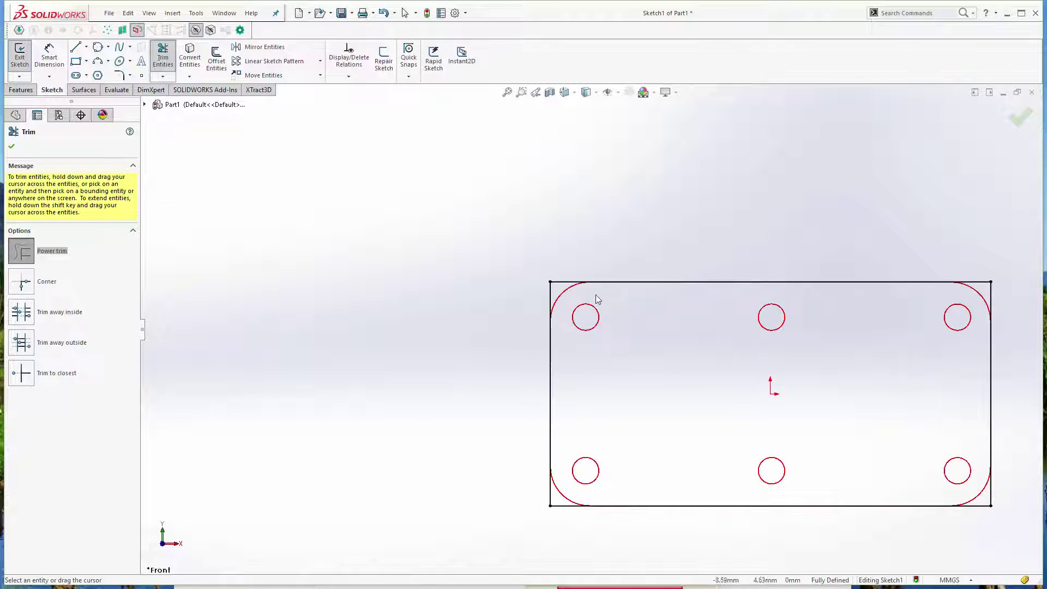
{"action": "left_click", "coordinate": [11, 146]}
Step: Start a sketch fillet on the rectangle's upper-left corner vertex
{"action": "left_click", "coordinate": [550, 282]}
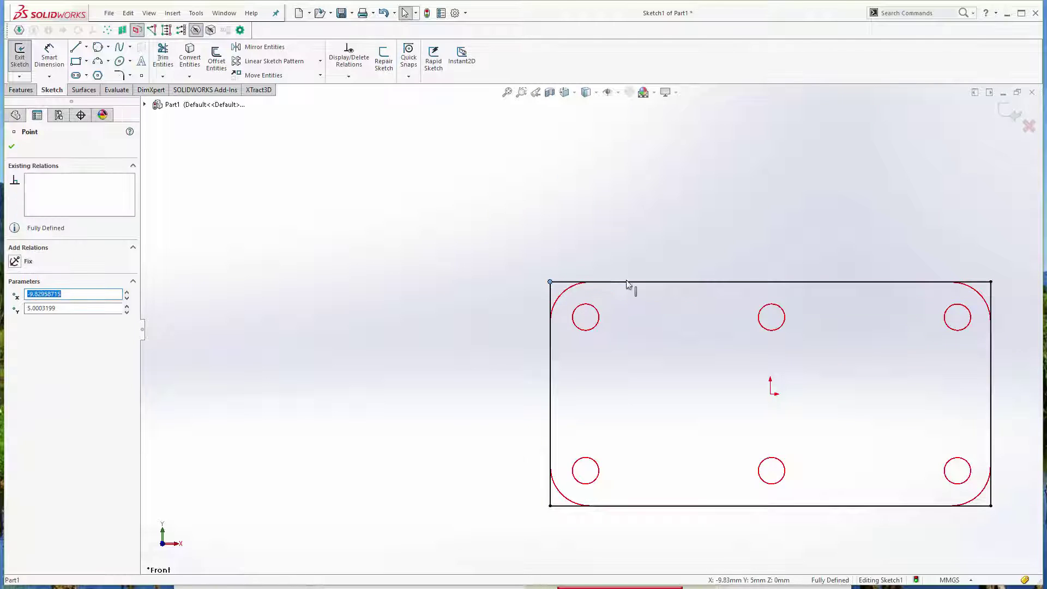
{"action": "scroll", "coordinate": [622, 281], "scroll_direction": "down", "scroll_amount": 3}
{"action": "scroll", "coordinate": [227, 160], "scroll_direction": "down", "scroll_amount": 2}
{"action": "scroll", "coordinate": [720, 254], "scroll_direction": "up", "scroll_amount": 2}
{"action": "scroll", "coordinate": [720, 253], "scroll_direction": "up", "scroll_amount": 2}
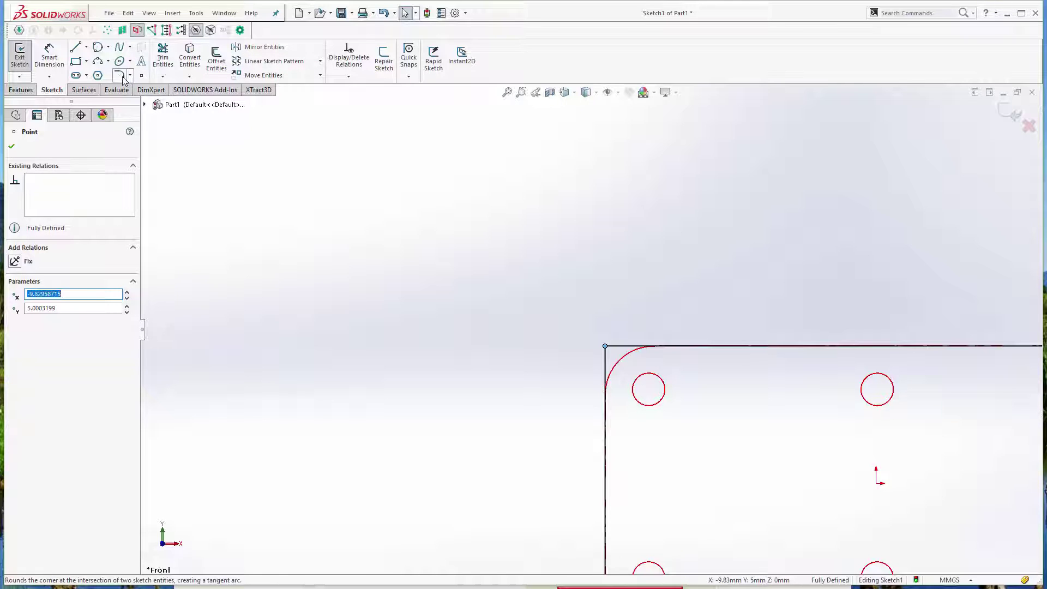
{"action": "scroll", "coordinate": [589, 334], "scroll_direction": "up", "scroll_amount": 3}
{"action": "scroll", "coordinate": [799, 360], "scroll_direction": "down", "scroll_amount": 4}
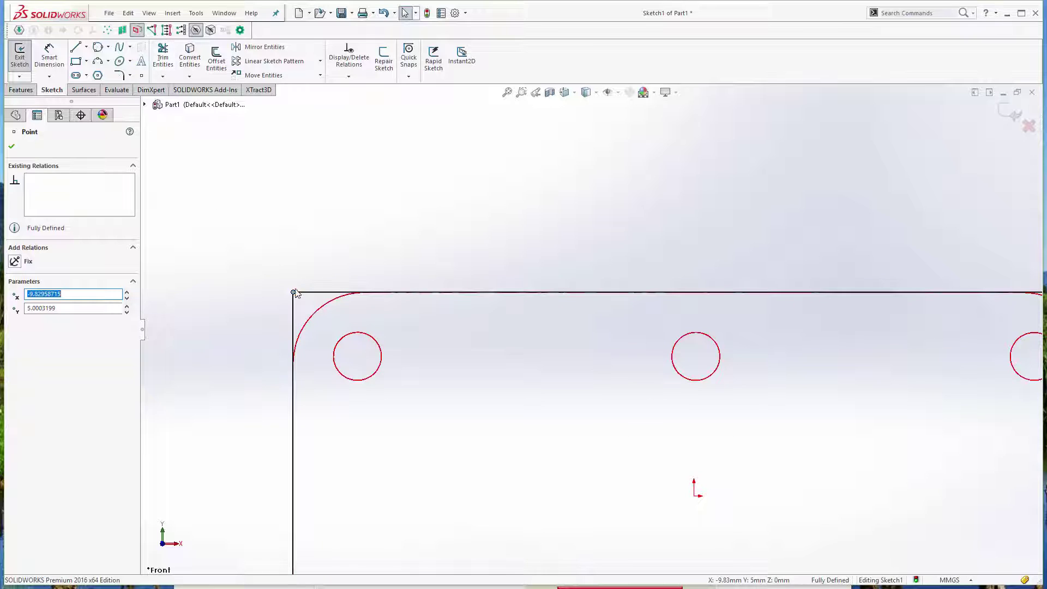
{"action": "left_click", "coordinate": [294, 292]}
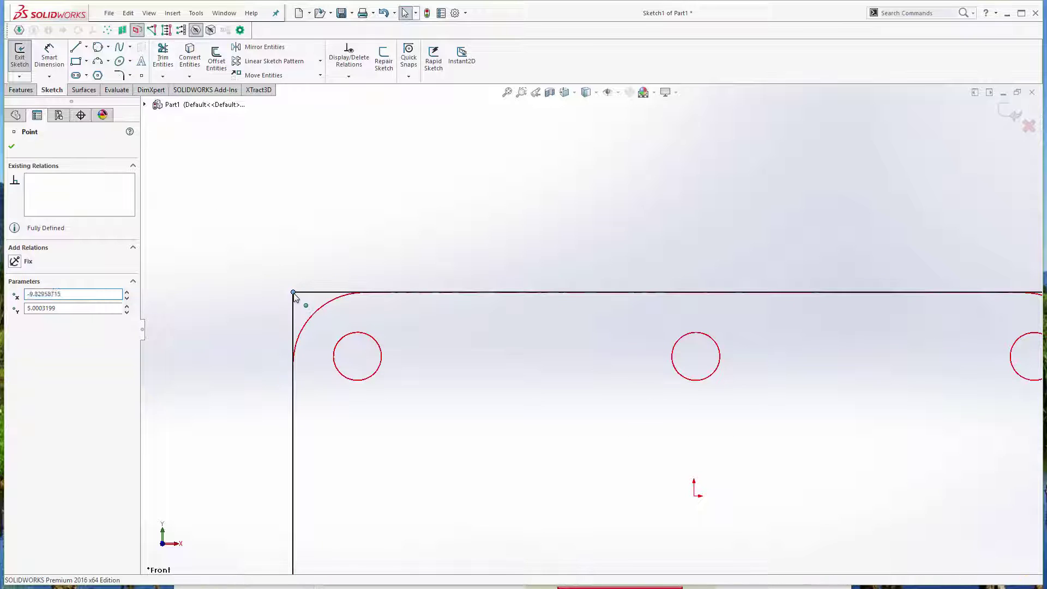
{"action": "left_click", "coordinate": [119, 77]}
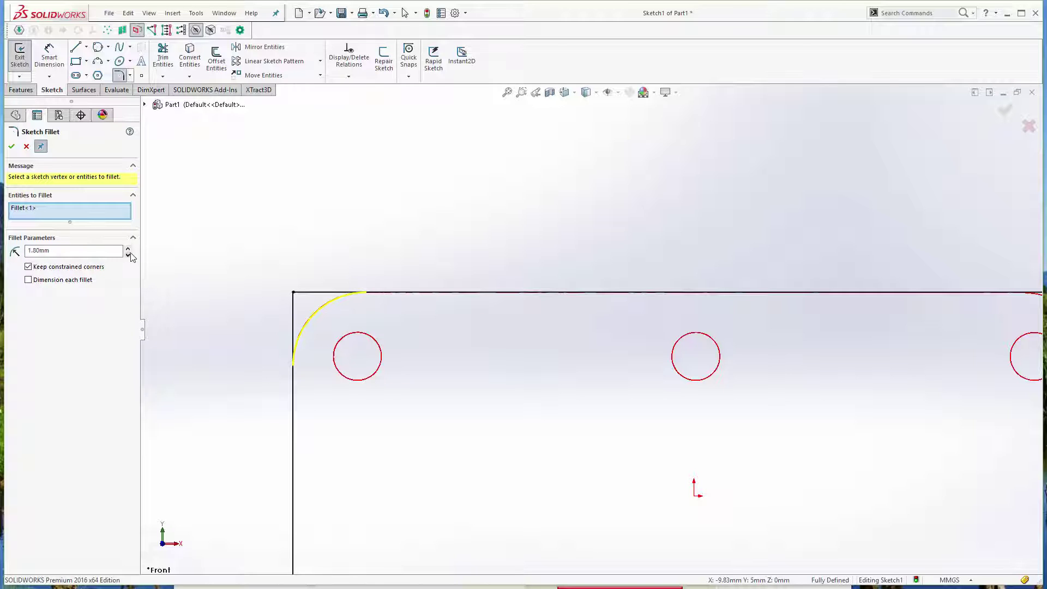
Step: Set the sketch fillet radius to 1.76 mm to match the slice's corner arc
{"action": "scroll", "coordinate": [312, 302], "scroll_direction": "down", "scroll_amount": 5}
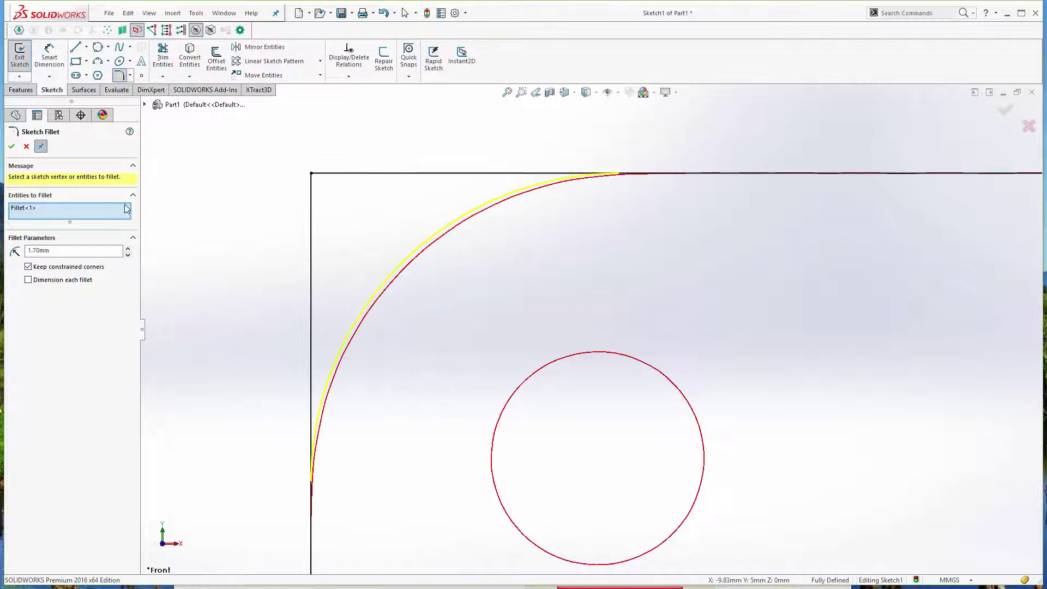
{"action": "left_click", "coordinate": [128, 249]}
{"action": "scroll", "coordinate": [382, 325], "scroll_direction": "down", "scroll_amount": 4}
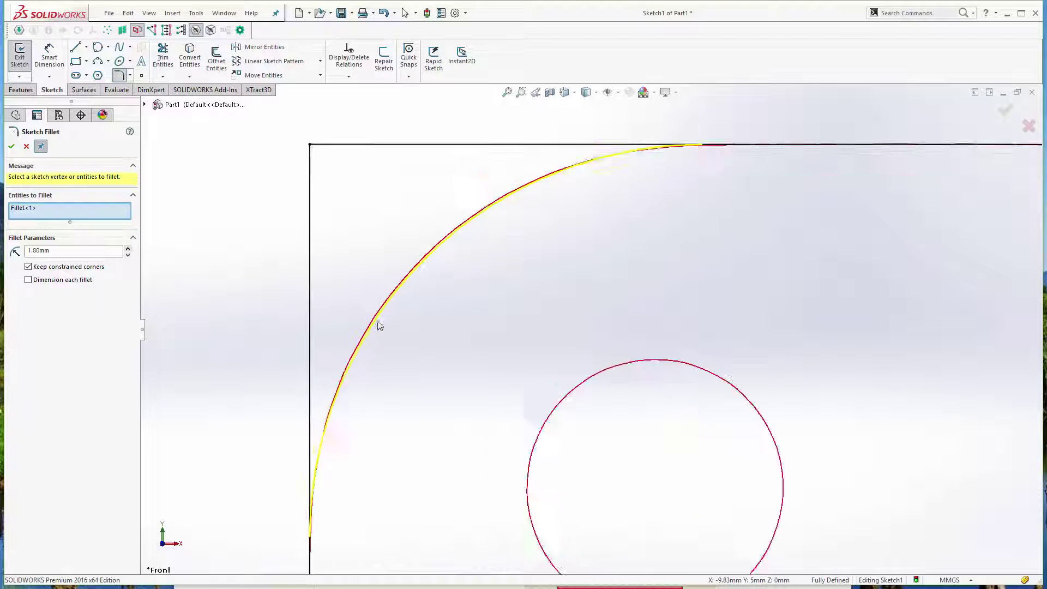
{"action": "left_click", "coordinate": [128, 255]}
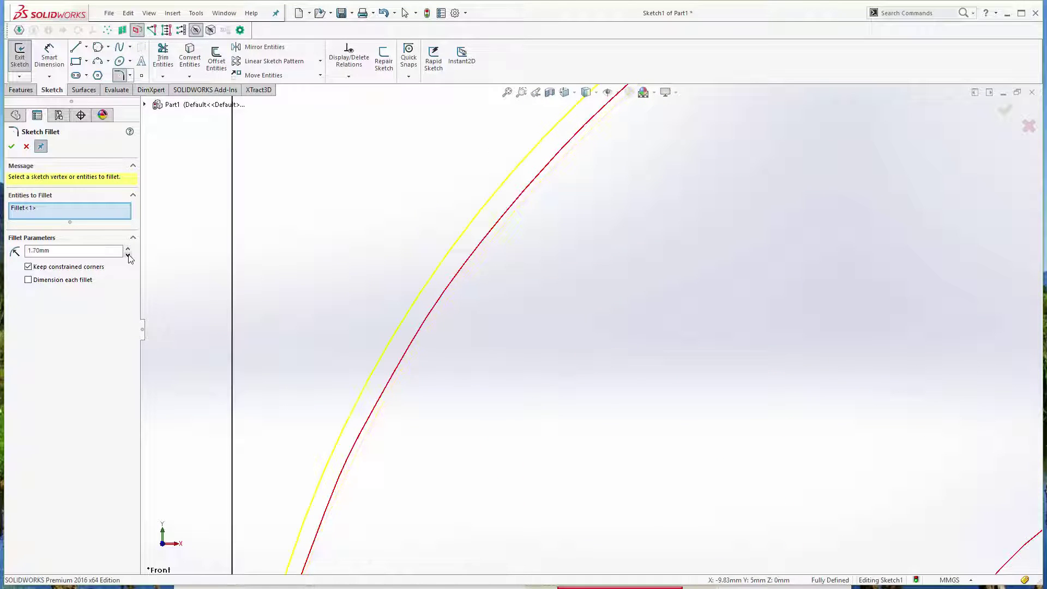
{"action": "left_click", "coordinate": [128, 249]}
{"action": "left_click", "coordinate": [129, 255]}
{"action": "left_click", "coordinate": [128, 248]}
{"action": "left_click", "coordinate": [128, 255]}
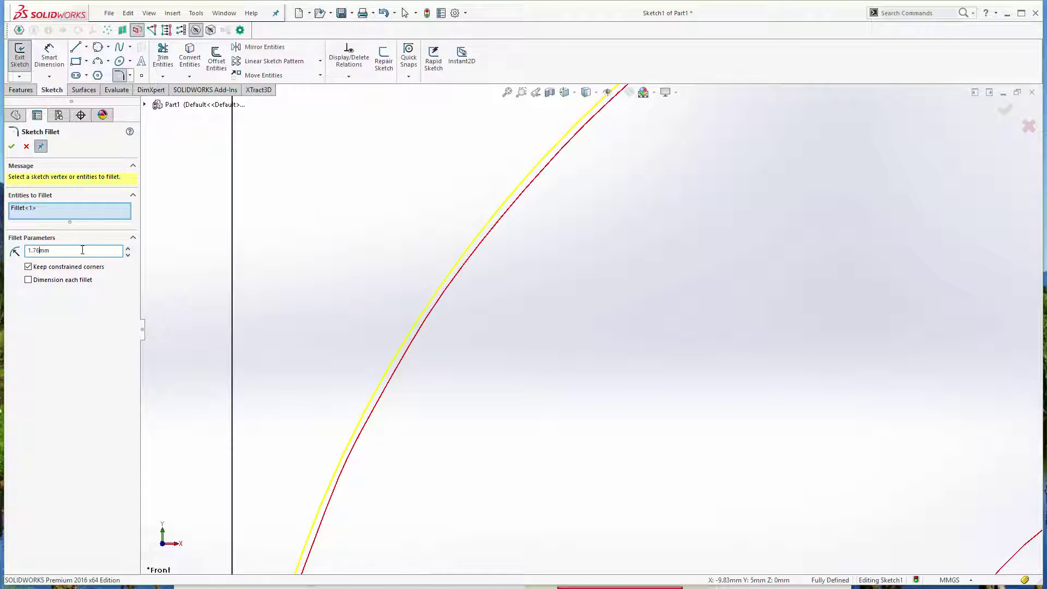
Step: Add the other three rectangle corners to the fillet and apply it to all four
{"action": "scroll", "coordinate": [334, 302], "scroll_direction": "up", "scroll_amount": 6}
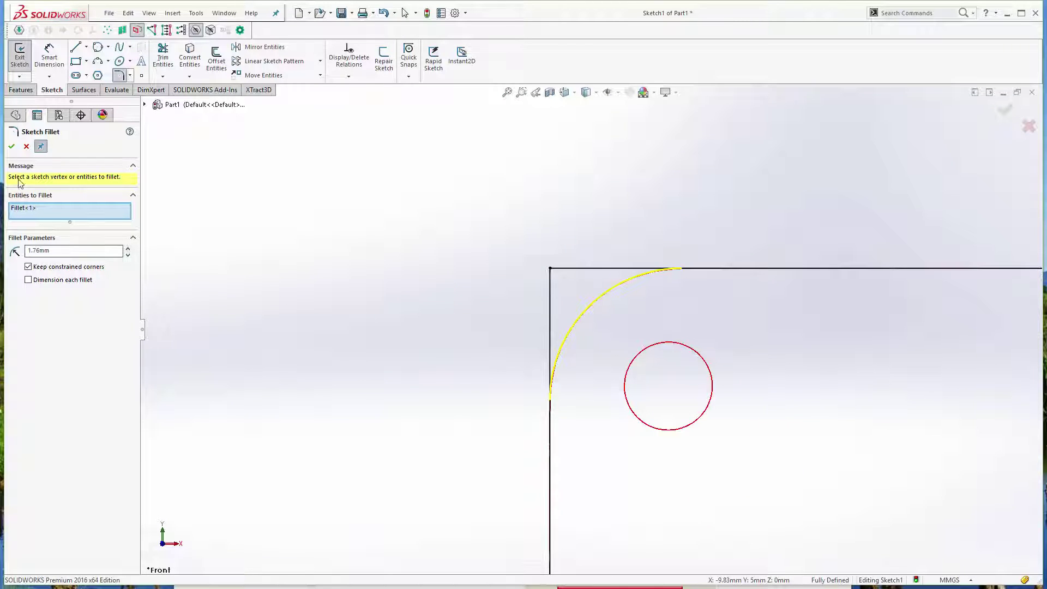
{"action": "scroll", "coordinate": [854, 389], "scroll_direction": "up", "scroll_amount": 10}
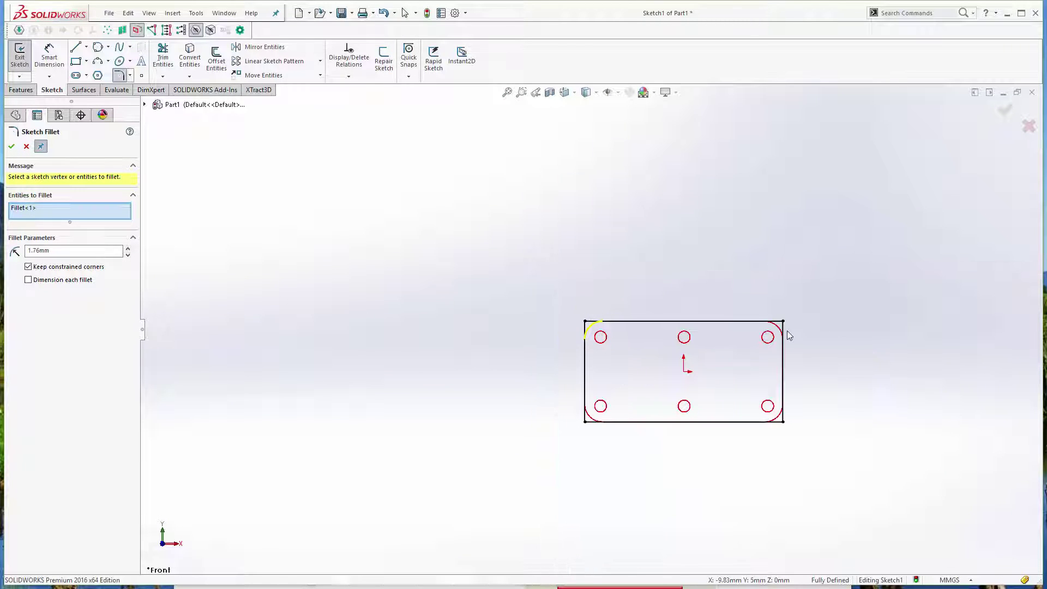
{"action": "left_click", "coordinate": [783, 323]}
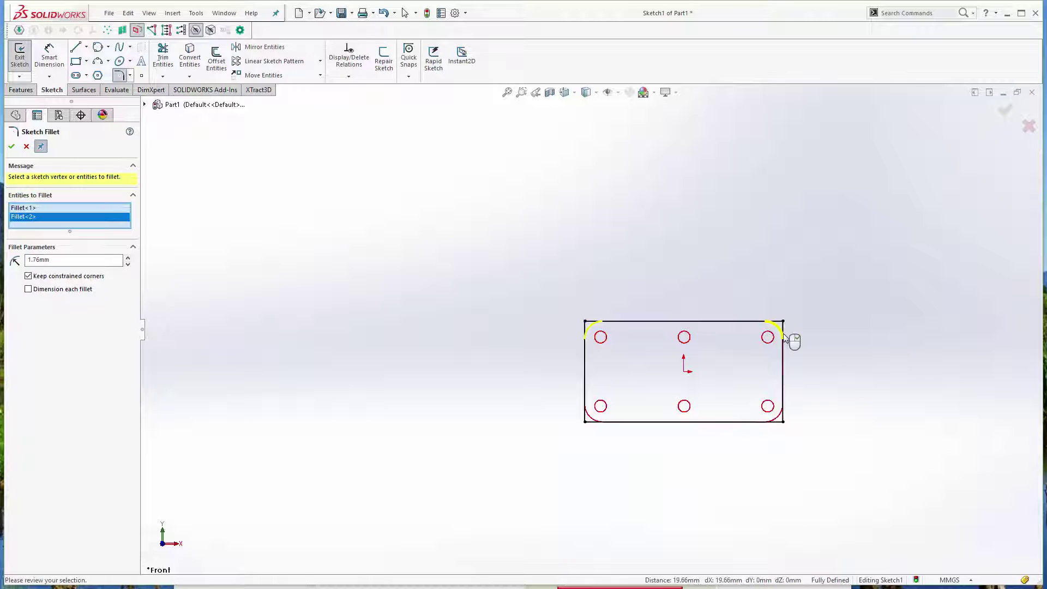
{"action": "left_click", "coordinate": [784, 422]}
{"action": "left_click", "coordinate": [586, 422]}
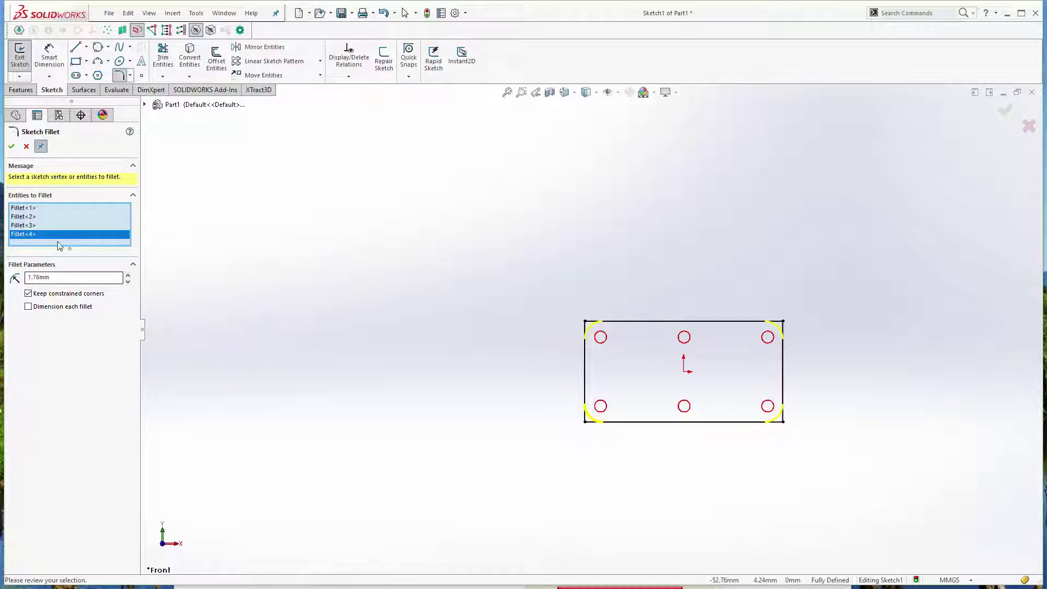
{"action": "left_click", "coordinate": [11, 147]}
{"action": "key", "text": "f"}
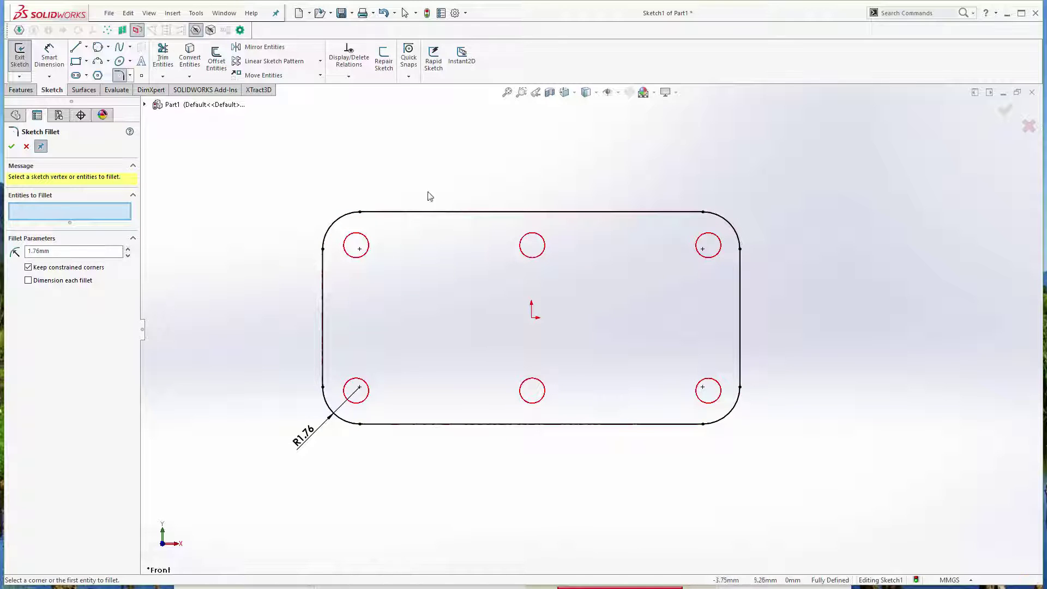
Step: Sketch a three-point perimeter circle over the upper-left hole of the slice, with a radius of about 0.59 mm
{"action": "left_click", "coordinate": [98, 46]}
{"action": "scroll", "coordinate": [349, 251], "scroll_direction": "down", "scroll_amount": 5}
{"action": "scroll", "coordinate": [354, 186], "scroll_direction": "down", "scroll_amount": 3}
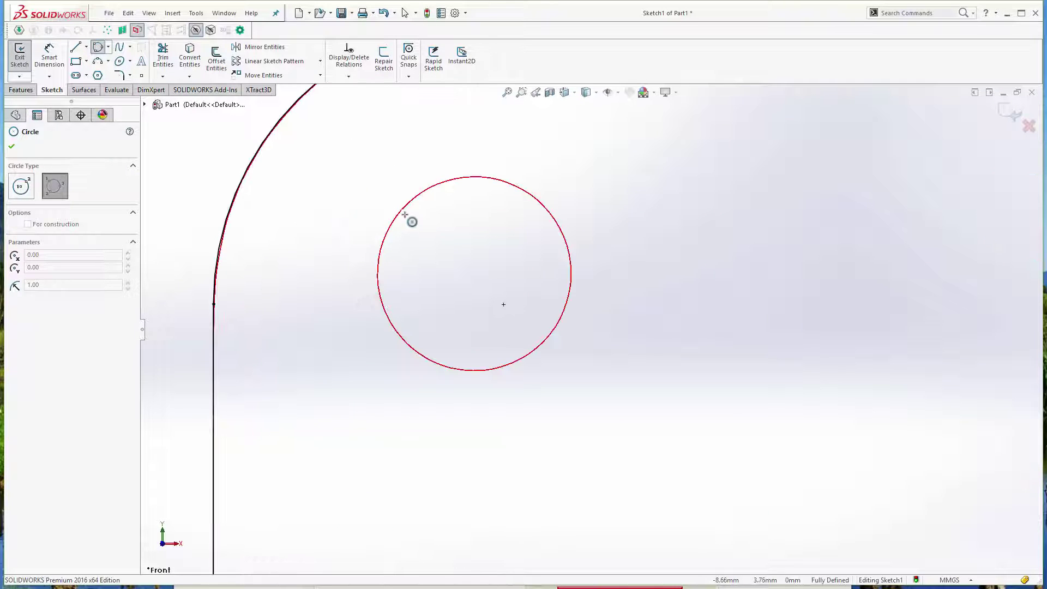
{"action": "left_click", "coordinate": [404, 211]}
{"action": "left_click", "coordinate": [563, 235]}
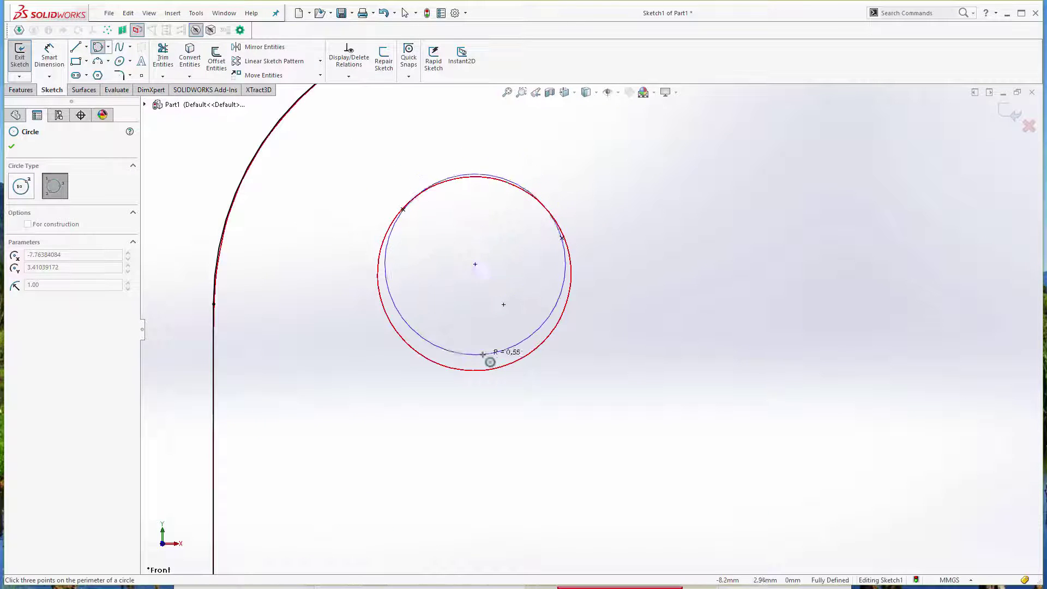
{"action": "left_click", "coordinate": [475, 374]}
{"action": "key", "text": "Escape"}
Step: Fit the sketched circle to the upper-left hole outline with the 2D Fit Lines, Arcs, Circles tool
{"action": "left_click_drag", "start_coordinate": [302, 135], "coordinate": [797, 448]}
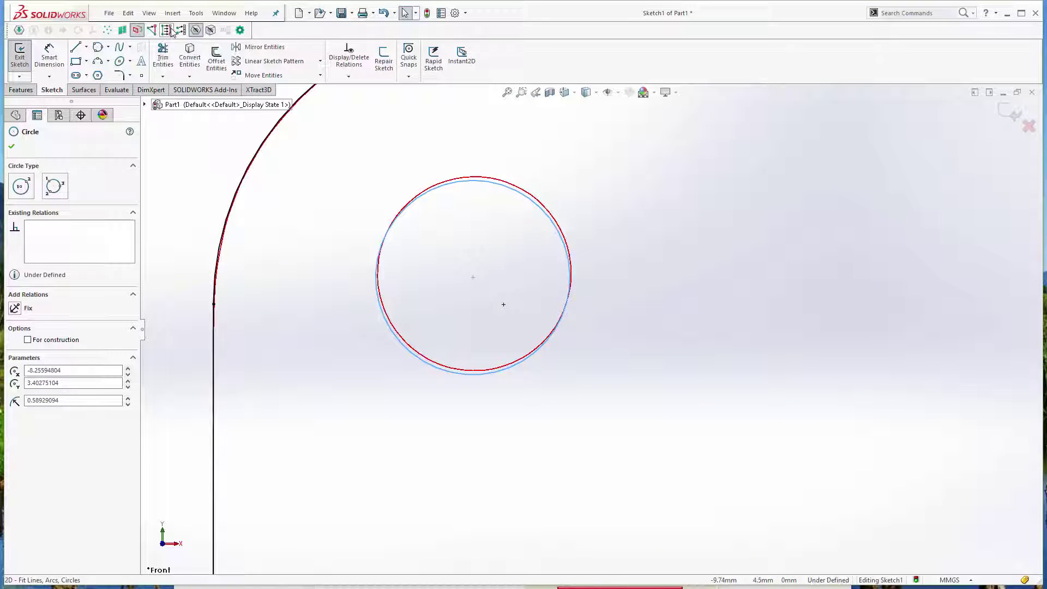
{"action": "scroll", "coordinate": [725, 314], "scroll_direction": "up", "scroll_amount": 3}
{"action": "scroll", "coordinate": [730, 296], "scroll_direction": "up", "scroll_amount": 3}
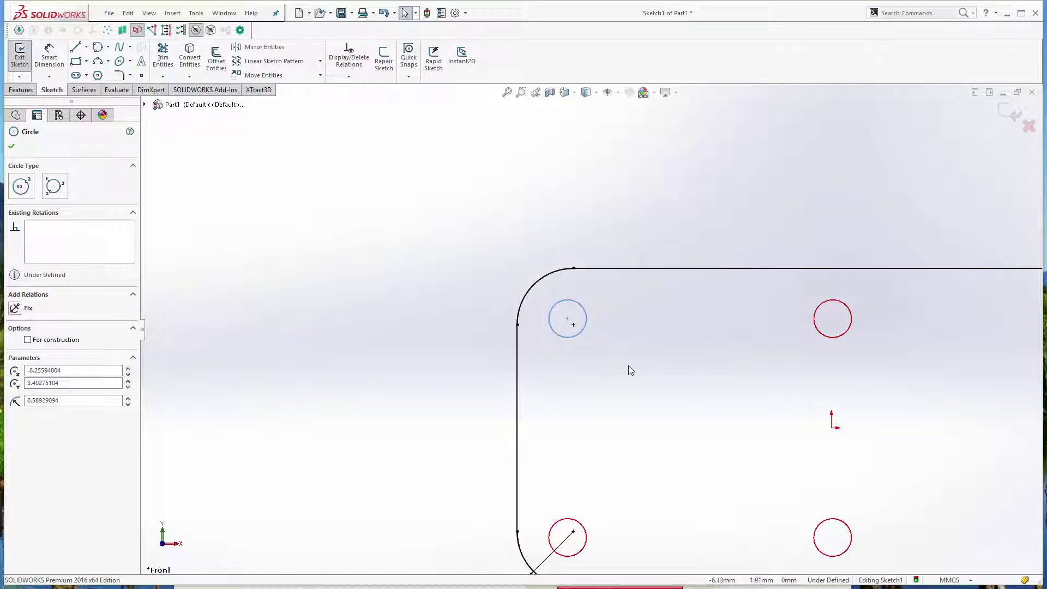
{"action": "left_click", "coordinate": [640, 329]}
Step: Copy the fitted upper-left circle and place five copies over the remaining hole outlines of the slice
{"action": "left_click_drag", "start_coordinate": [540, 293], "coordinate": [681, 409]}
{"action": "scroll", "coordinate": [730, 391], "scroll_direction": "up", "scroll_amount": 3}
{"action": "scroll", "coordinate": [841, 370], "scroll_direction": "down", "scroll_amount": 3}
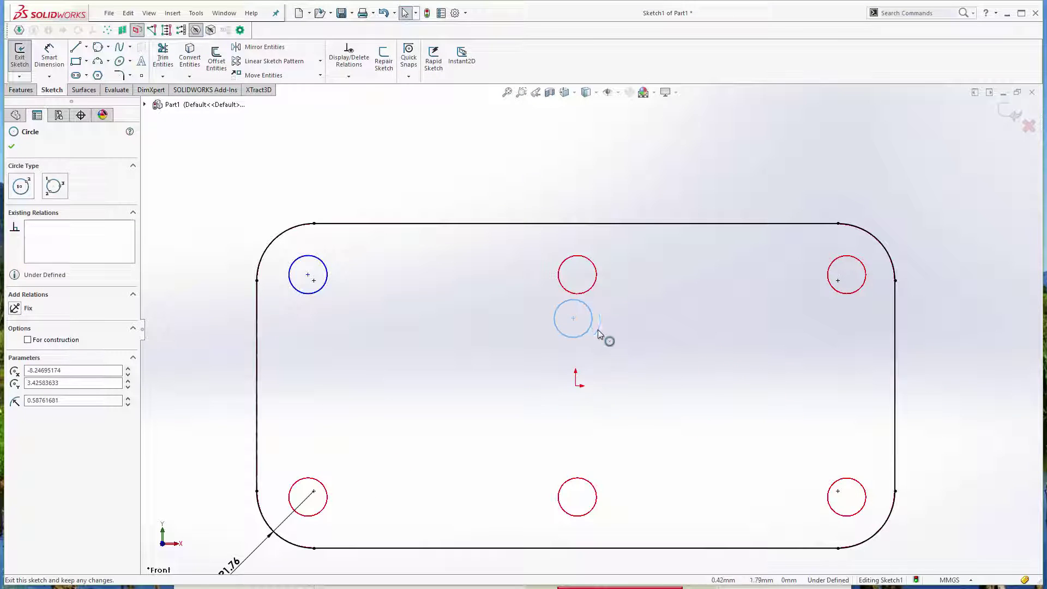
{"action": "left_click_drag", "start_coordinate": [573, 319], "coordinate": [580, 275]}
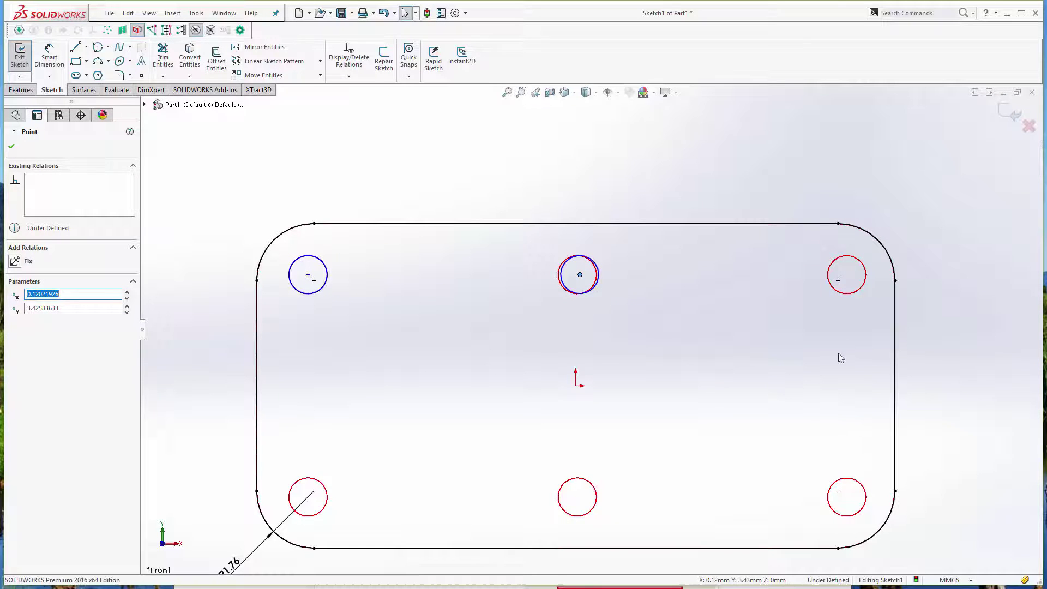
{"action": "left_click_drag", "start_coordinate": [573, 320], "coordinate": [846, 280]}
{"action": "left_click_drag", "start_coordinate": [574, 322], "coordinate": [847, 501]}
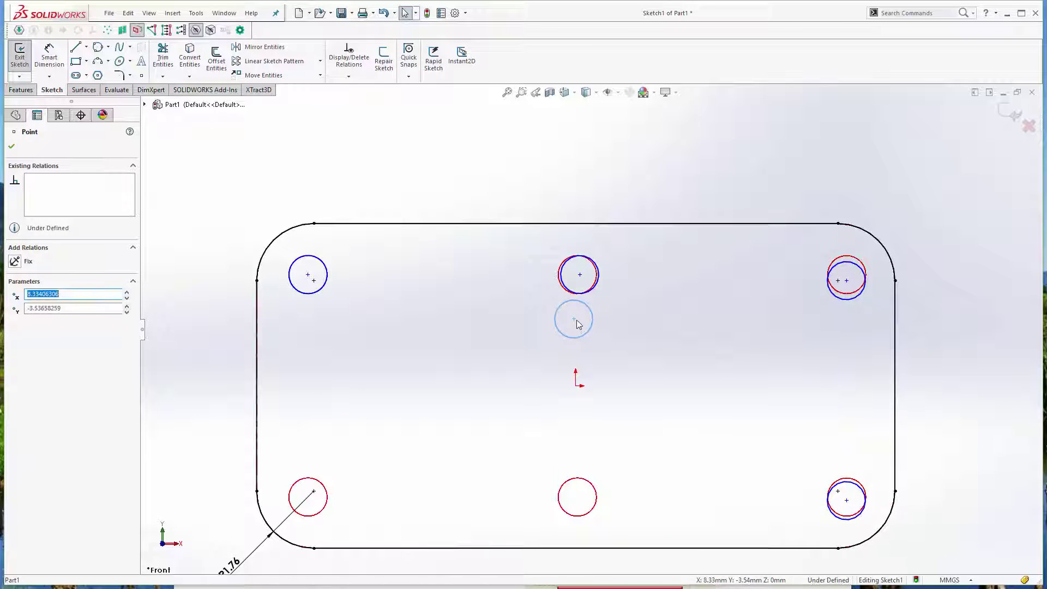
{"action": "left_click_drag", "start_coordinate": [574, 320], "coordinate": [576, 501]}
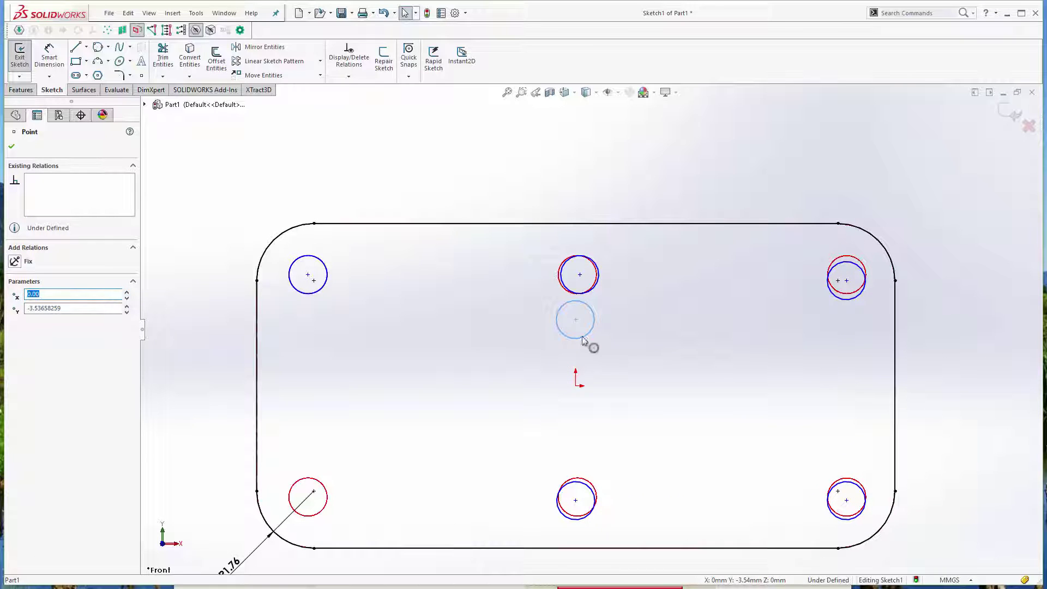
{"action": "left_click_drag", "start_coordinate": [576, 321], "coordinate": [308, 500]}
Step: Fit the five copied circles to their hole outlines with the 2D Fit Lines, Arcs, Circles tool
{"action": "left_click", "coordinate": [271, 418]}
{"action": "mouse_move", "coordinate": [462, 249]}
{"action": "left_mouse_down"}
{"action": "mouse_move", "coordinate": [625, 388]}
{"action": "mouse_move", "coordinate": [882, 548]}
{"action": "mouse_move", "coordinate": [878, 537]}
{"action": "left_mouse_up"}
{"action": "left_click", "coordinate": [167, 31]}
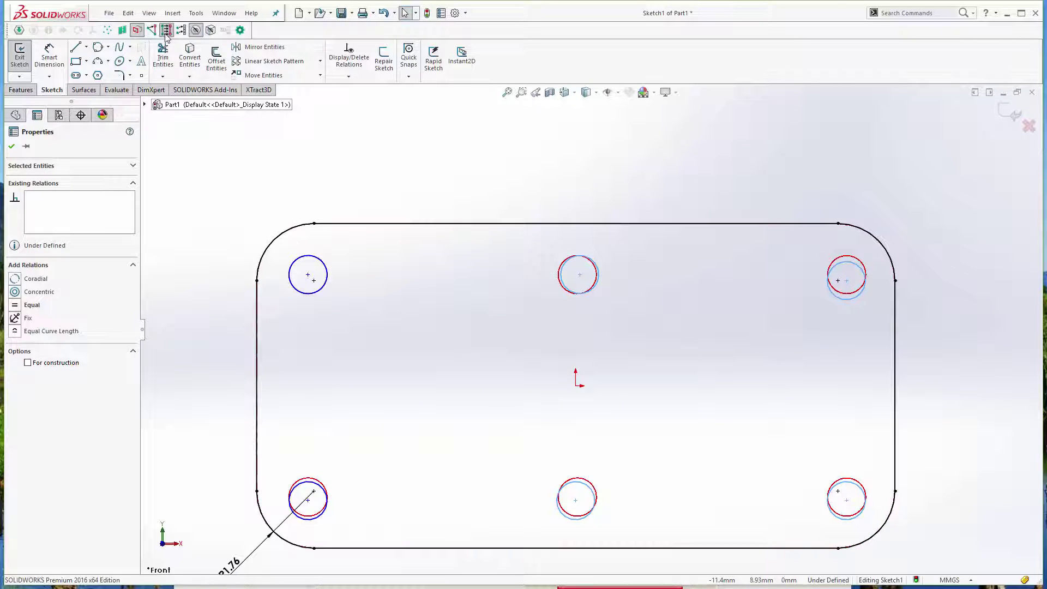
{"action": "left_click", "coordinate": [447, 364]}
{"action": "left_click_drag", "start_coordinate": [278, 444], "coordinate": [385, 536]}
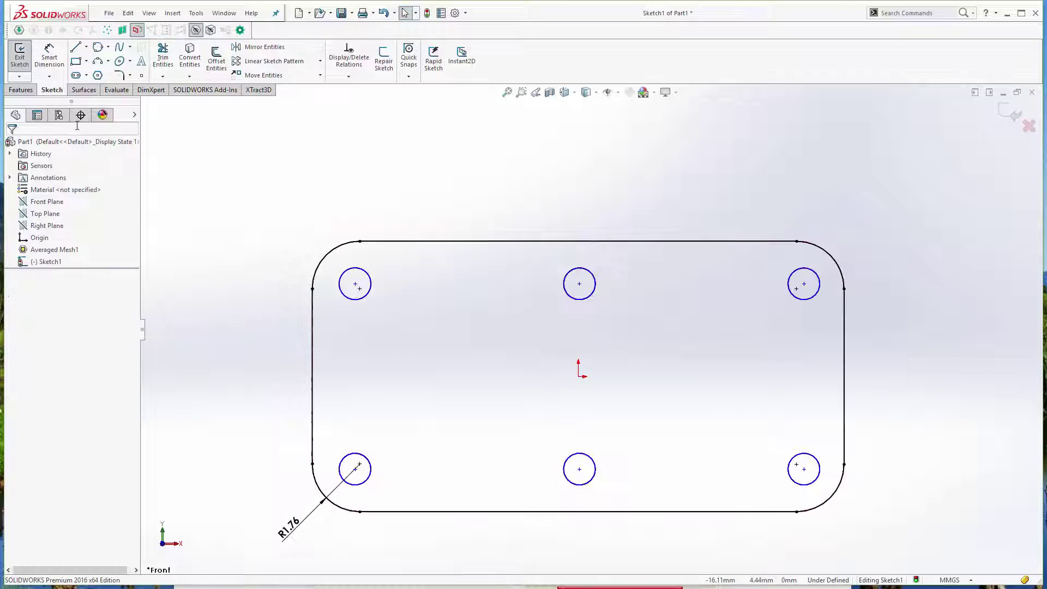
Step: Exit the sketch, turn off the slice display and show the full mesh
{"action": "left_click", "coordinate": [17, 57]}
{"action": "mouse_move", "coordinate": [237, 328]}
{"action": "middle_mouse_down"}
{"action": "mouse_move", "coordinate": [243, 266]}
{"action": "mouse_move", "coordinate": [329, 243]}
{"action": "mouse_move", "coordinate": [353, 259]}
{"action": "mouse_move", "coordinate": [336, 304]}
{"action": "mouse_move", "coordinate": [401, 321]}
{"action": "mouse_move", "coordinate": [401, 342]}
{"action": "middle_mouse_up"}
{"action": "scroll", "coordinate": [404, 323], "scroll_direction": "up", "scroll_amount": 4}
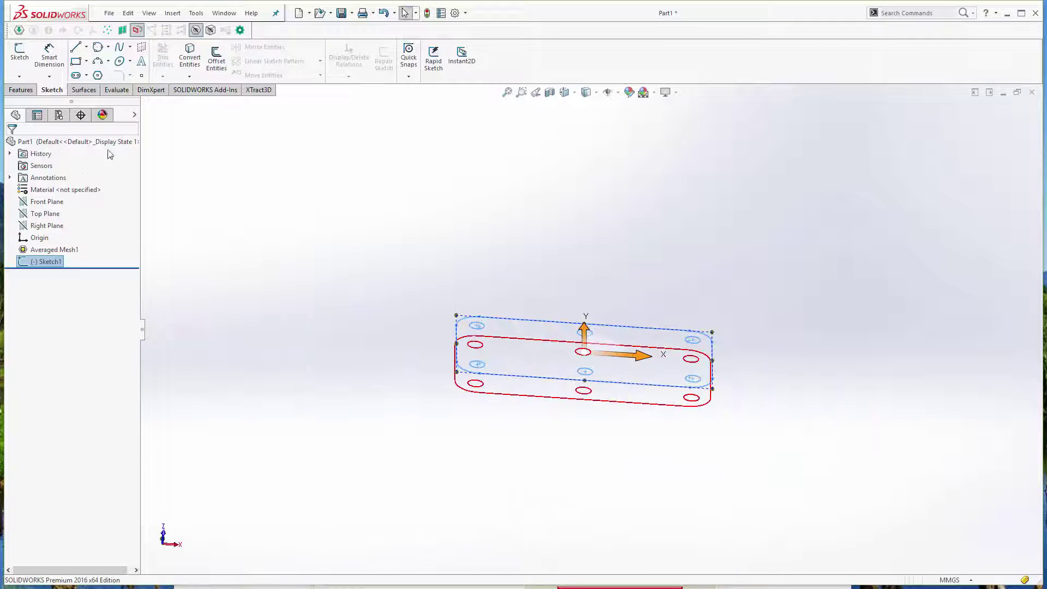
{"action": "right_click", "coordinate": [54, 249]}
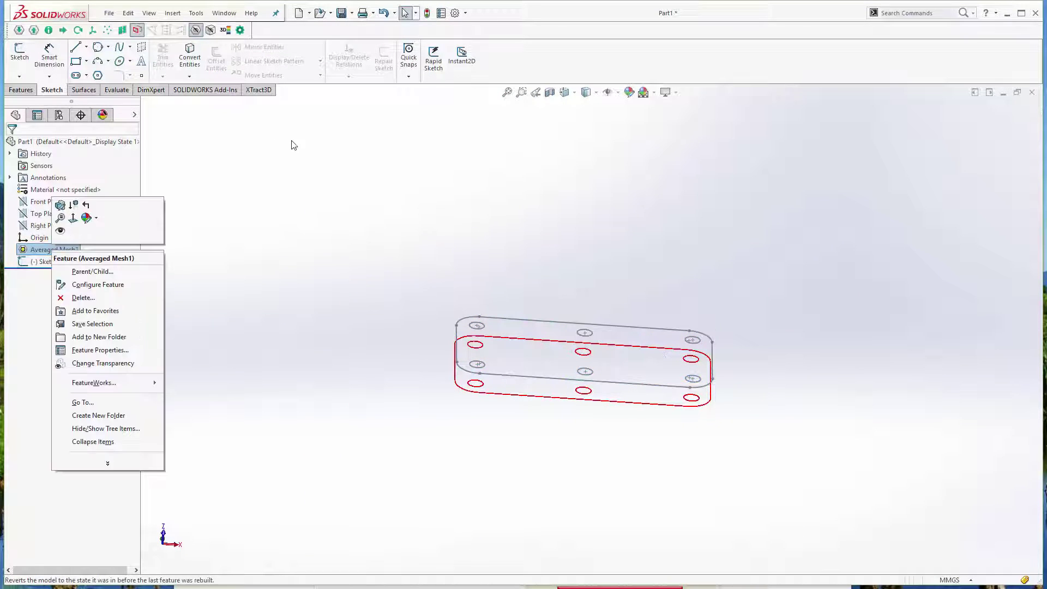
{"action": "left_click", "coordinate": [292, 140]}
{"action": "left_click", "coordinate": [137, 30]}
{"action": "left_click", "coordinate": [195, 31]}
Step: Create an XTract3D plane fitted through points on the plate's large top face beside the dome
{"action": "middle_click_drag", "start_coordinate": [397, 283], "coordinate": [607, 386]}
{"action": "scroll", "coordinate": [552, 319], "scroll_direction": "down", "scroll_amount": 5}
{"action": "middle_click_drag", "start_coordinate": [551, 317], "coordinate": [482, 330]}
{"action": "scroll", "coordinate": [580, 397], "scroll_direction": "down", "scroll_amount": 2}
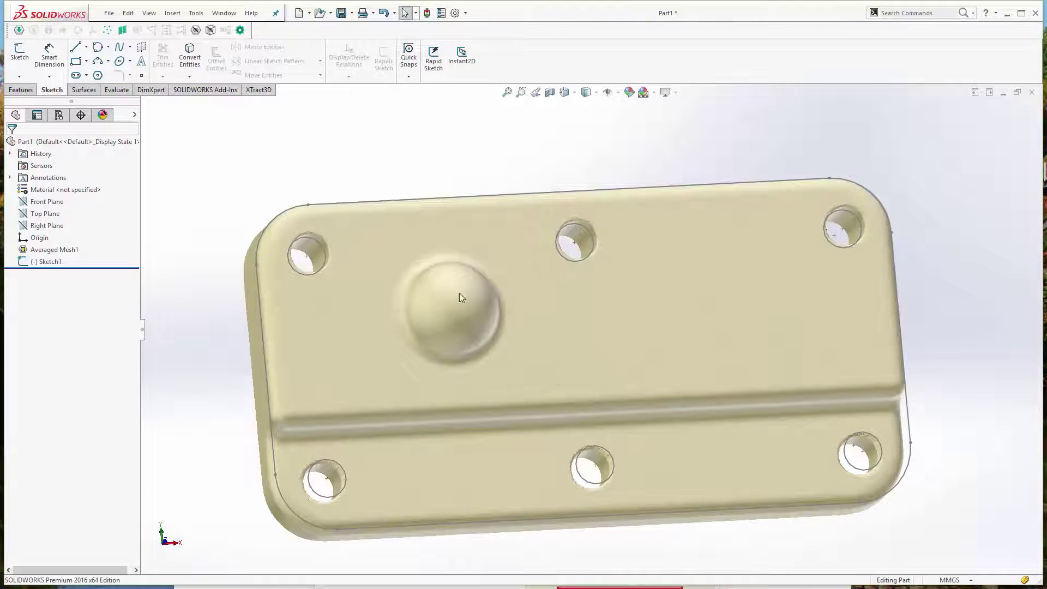
{"action": "middle_click_drag", "start_coordinate": [607, 321], "coordinate": [575, 338]}
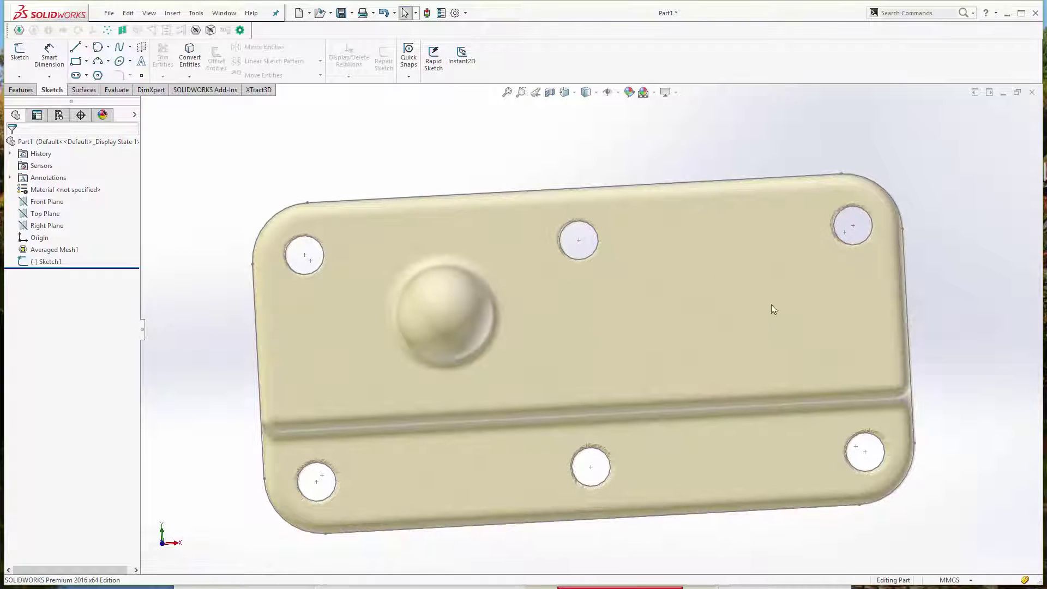
{"action": "scroll", "coordinate": [530, 334], "scroll_direction": "up", "scroll_amount": 2}
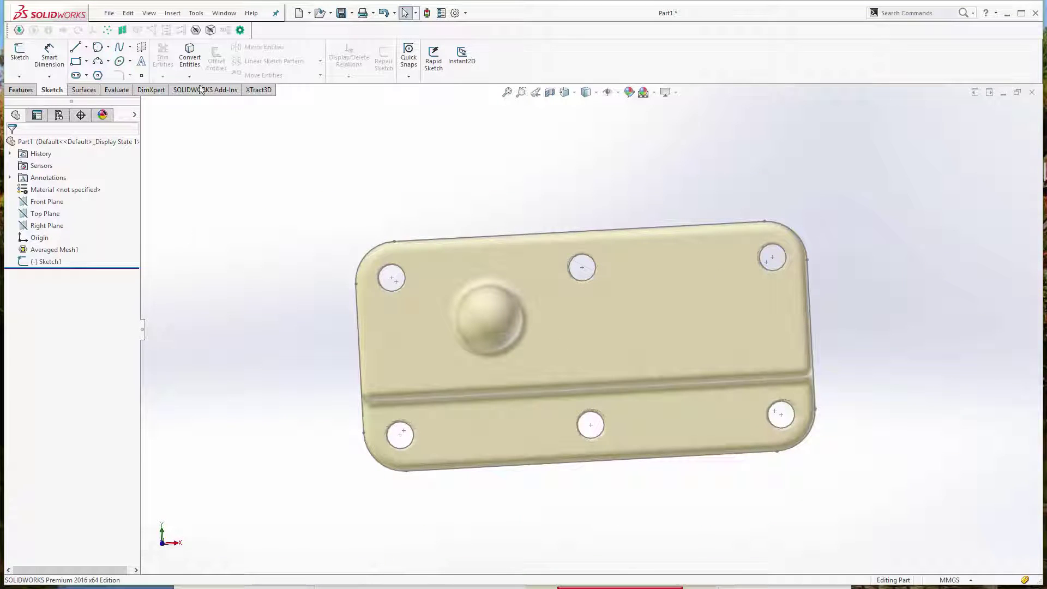
{"action": "left_click", "coordinate": [123, 31]}
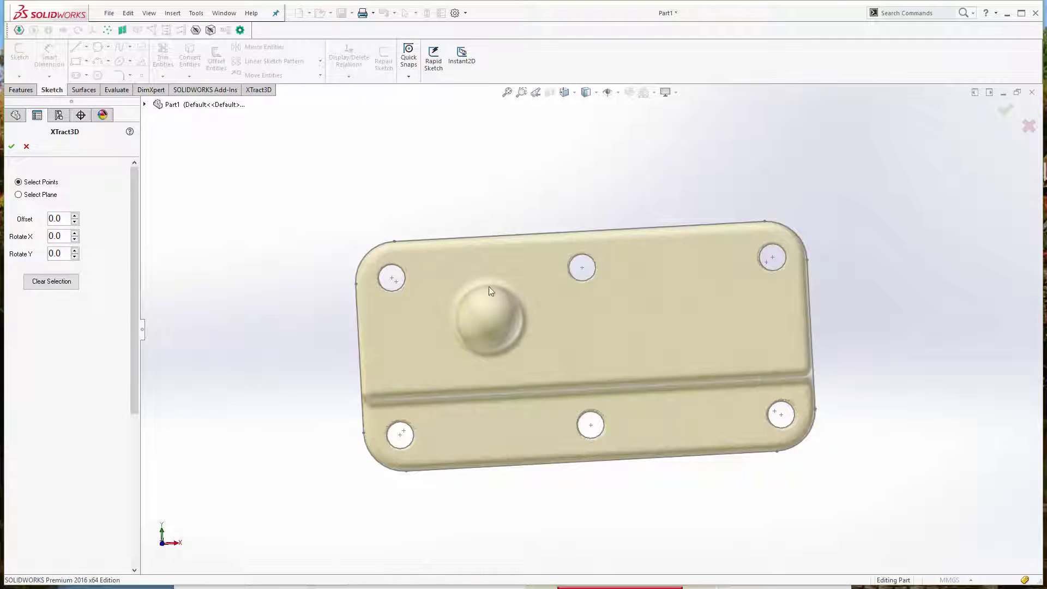
{"action": "scroll", "coordinate": [620, 304], "scroll_direction": "down", "scroll_amount": 2}
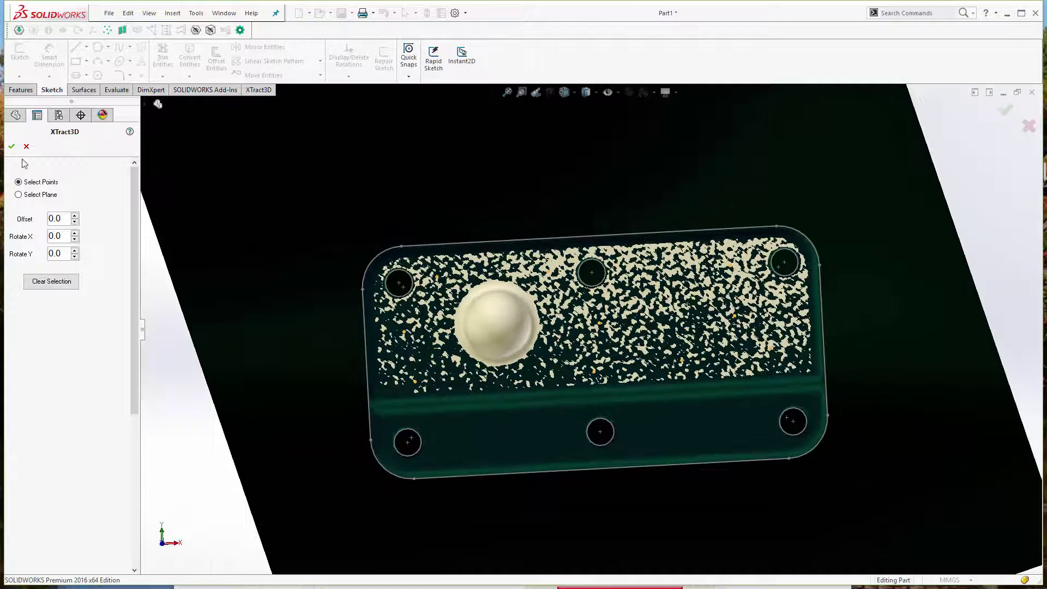
{"action": "left_click", "coordinate": [11, 147]}
Step: Rename the new top-face plane as PartTop
{"action": "middle_click_drag", "start_coordinate": [499, 317], "coordinate": [495, 222]}
{"action": "scroll", "coordinate": [495, 222], "scroll_direction": "down", "scroll_amount": 5}
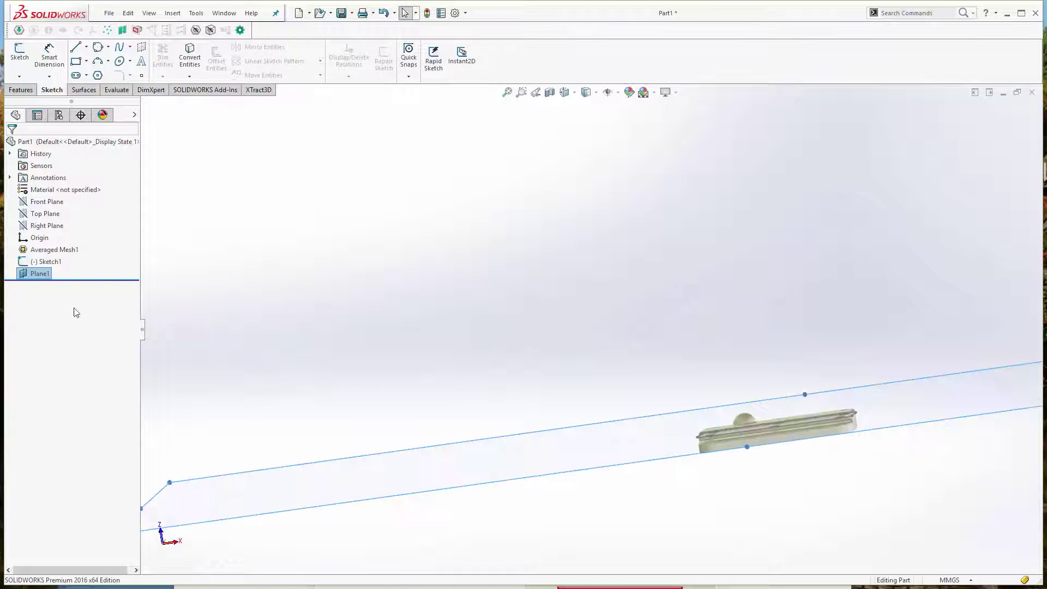
{"action": "right_click", "coordinate": [33, 274]}
{"action": "left_click", "coordinate": [222, 284]}
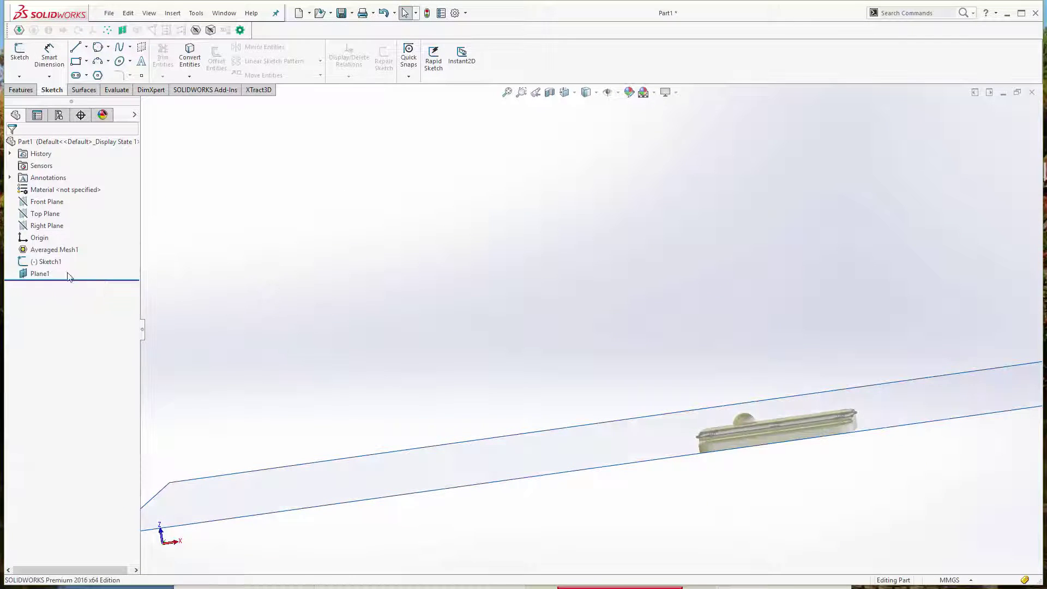
{"action": "left_click", "coordinate": [69, 275]}
{"action": "key", "text": "F2"}
{"action": "type", "text": "Top"}
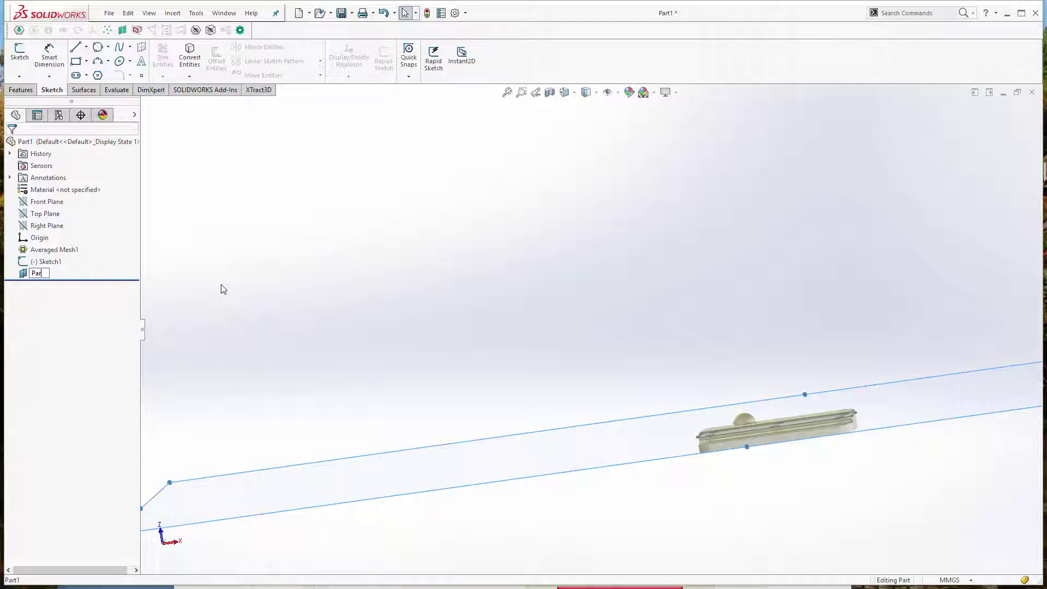
Step: Create an XTract3D plane fitted through points spread across the plate's flat underside
{"action": "middle_click_drag", "start_coordinate": [823, 410], "coordinate": [777, 296]}
{"action": "scroll", "coordinate": [830, 385], "scroll_direction": "up", "scroll_amount": 4}
{"action": "scroll", "coordinate": [356, 193], "scroll_direction": "down", "scroll_amount": 3}
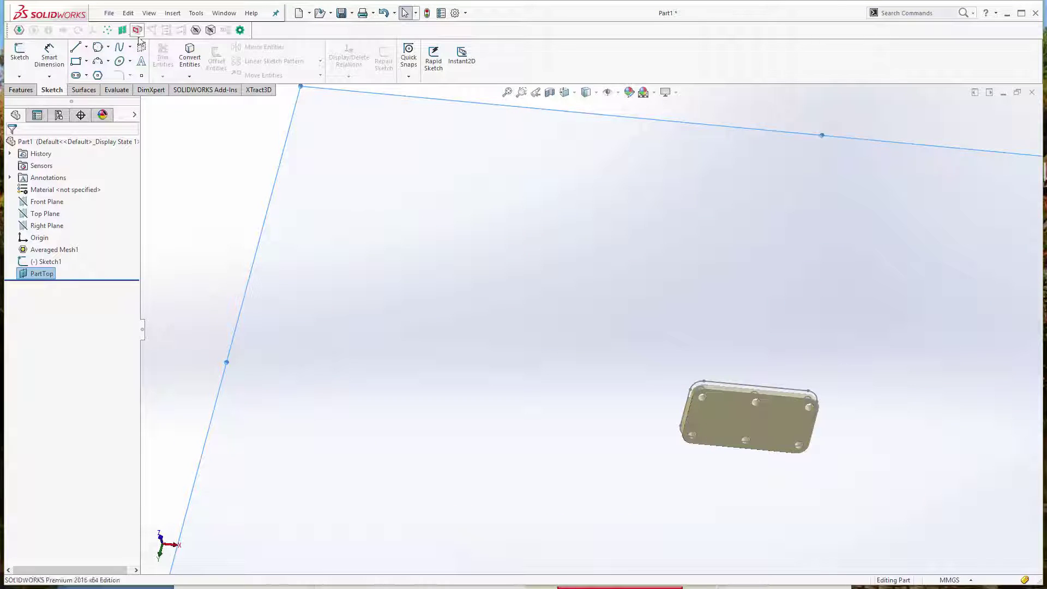
{"action": "left_click", "coordinate": [122, 30]}
{"action": "scroll", "coordinate": [823, 381], "scroll_direction": "down", "scroll_amount": 5}
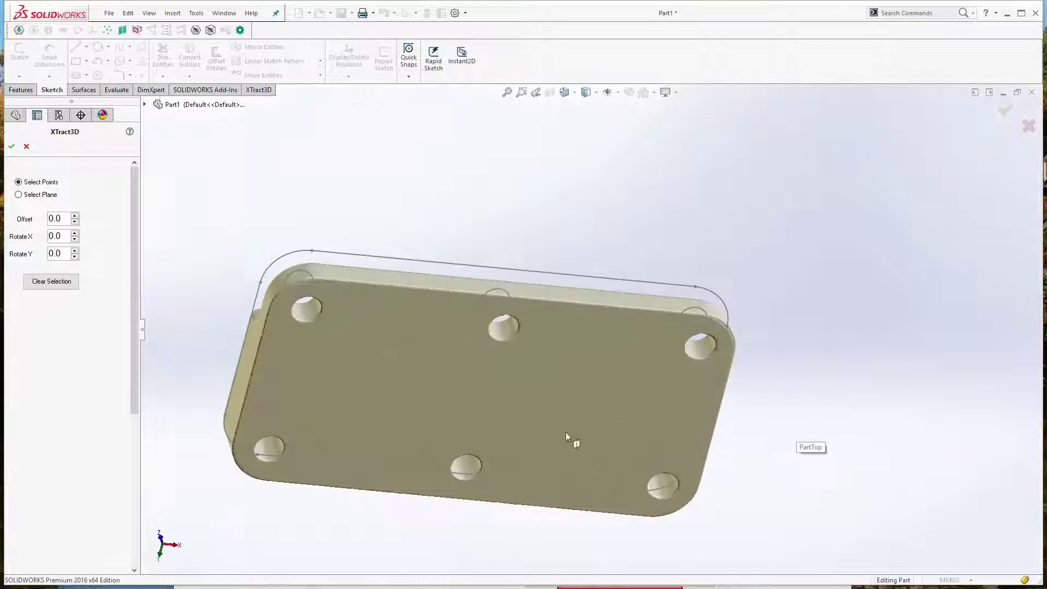
{"action": "left_click", "coordinate": [376, 321]}
{"action": "left_click", "coordinate": [589, 360]}
{"action": "left_click", "coordinate": [607, 427]}
{"action": "left_click", "coordinate": [448, 391]}
{"action": "left_click", "coordinate": [367, 388]}
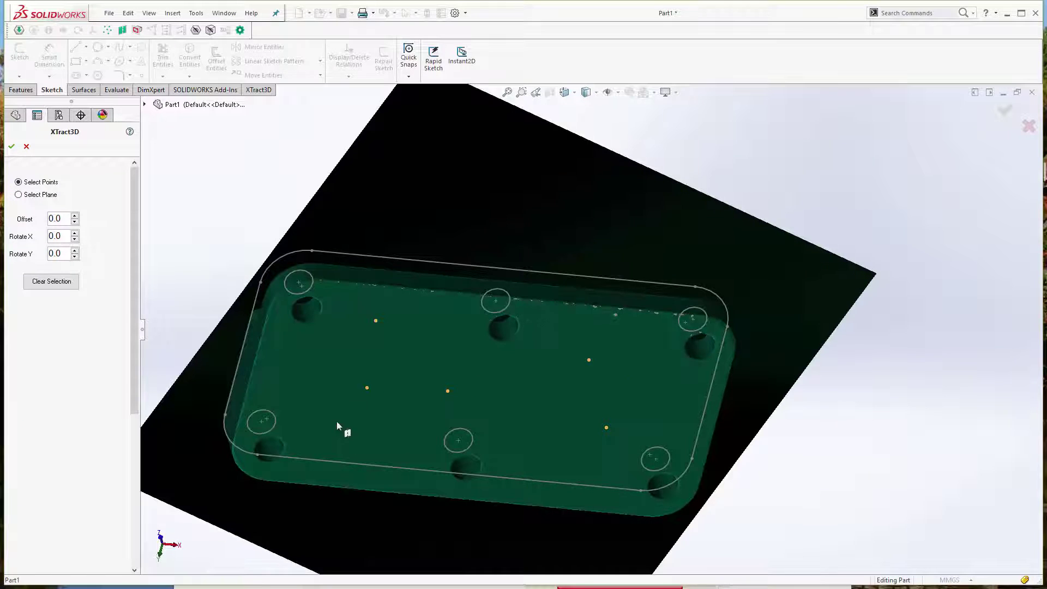
{"action": "left_click", "coordinate": [336, 421]}
{"action": "left_click", "coordinate": [355, 444]}
{"action": "left_click", "coordinate": [293, 358]}
{"action": "left_click", "coordinate": [448, 352]}
{"action": "left_click", "coordinate": [528, 453]}
{"action": "left_click", "coordinate": [571, 482]}
{"action": "left_click", "coordinate": [679, 408]}
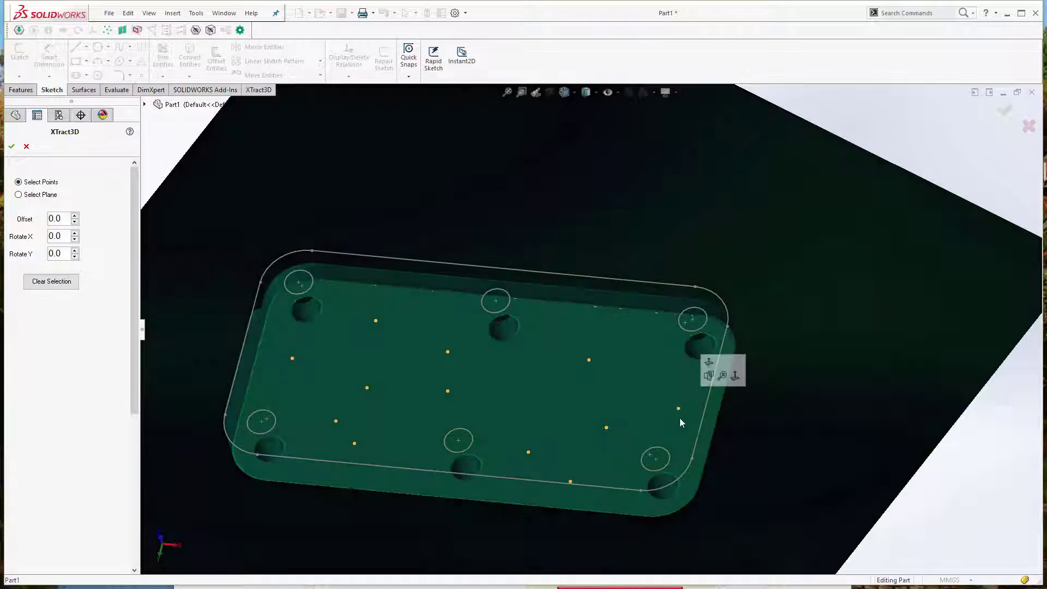
{"action": "scroll", "coordinate": [295, 393], "scroll_direction": "up", "scroll_amount": 1}
{"action": "scroll", "coordinate": [627, 374], "scroll_direction": "up", "scroll_amount": 5}
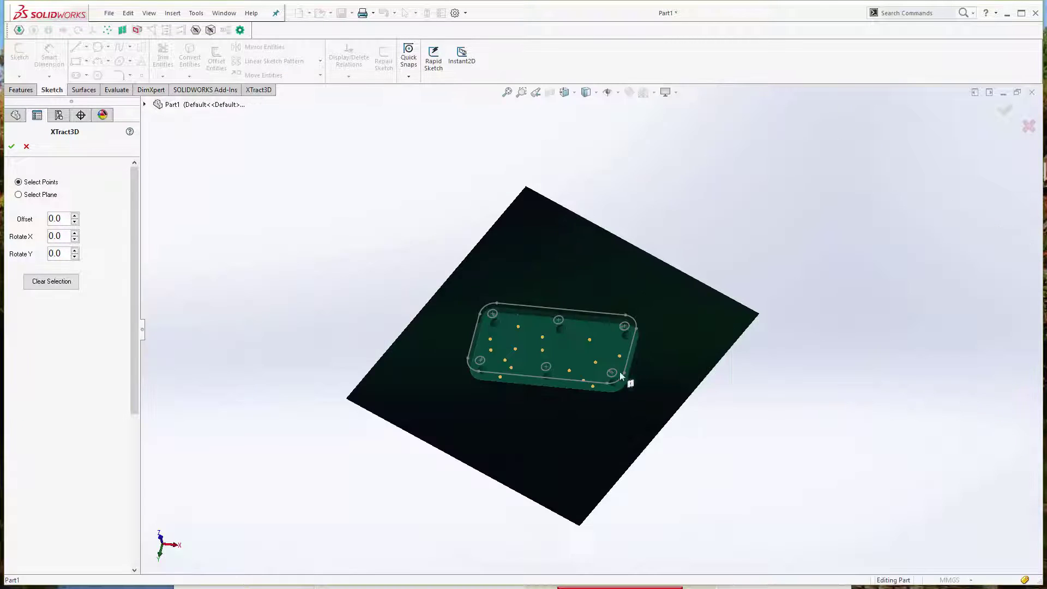
{"action": "middle_click_drag", "start_coordinate": [627, 374], "coordinate": [599, 462]}
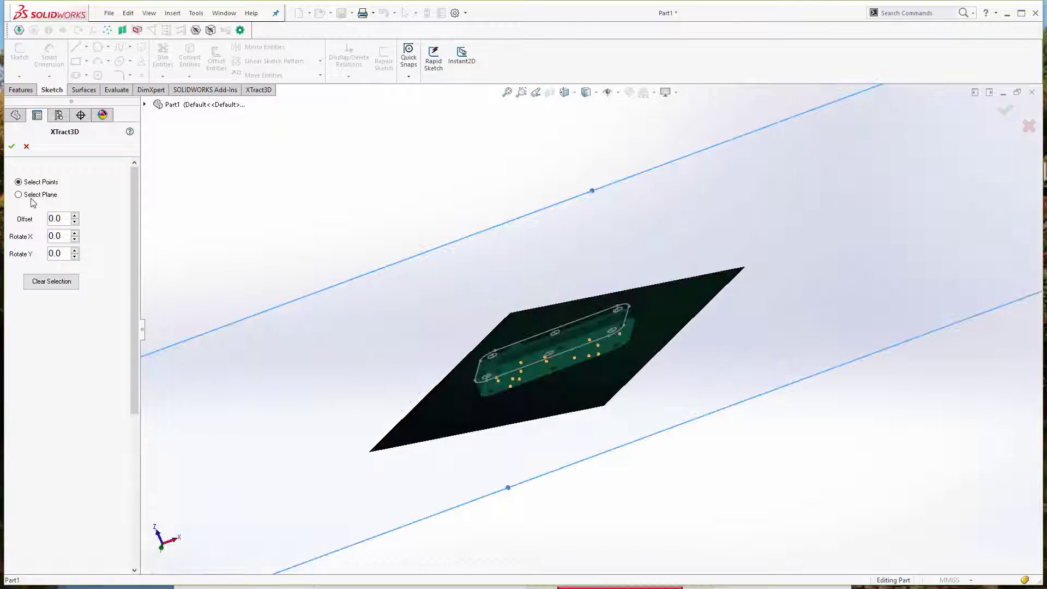
{"action": "left_click", "coordinate": [11, 148]}
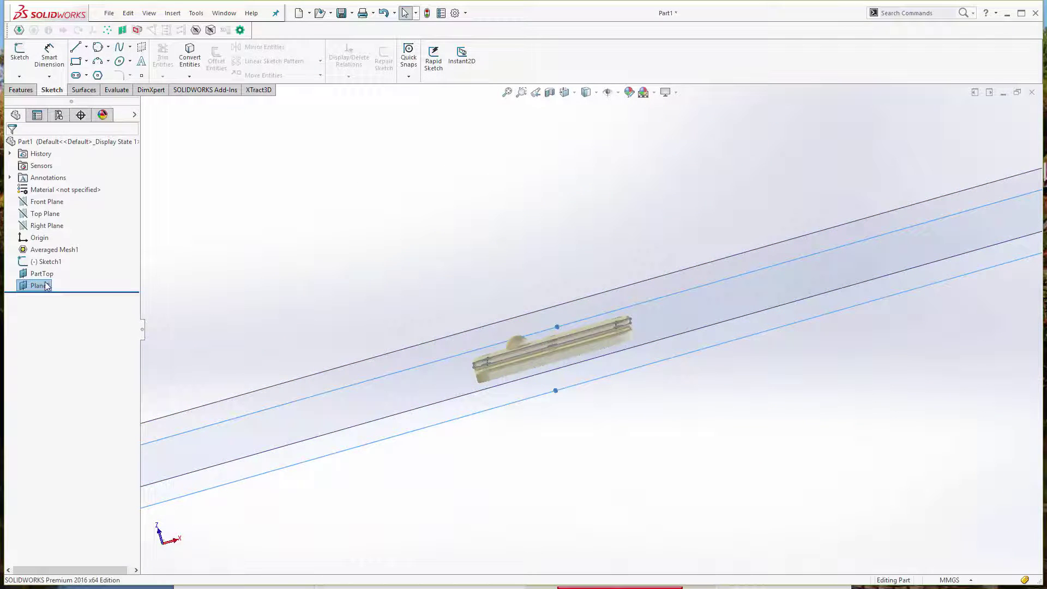
Step: Rename the new underside plane as PartBottom
{"action": "right_click", "coordinate": [47, 286]}
{"action": "left_click", "coordinate": [37, 283]}
{"action": "left_click", "coordinate": [37, 284]}
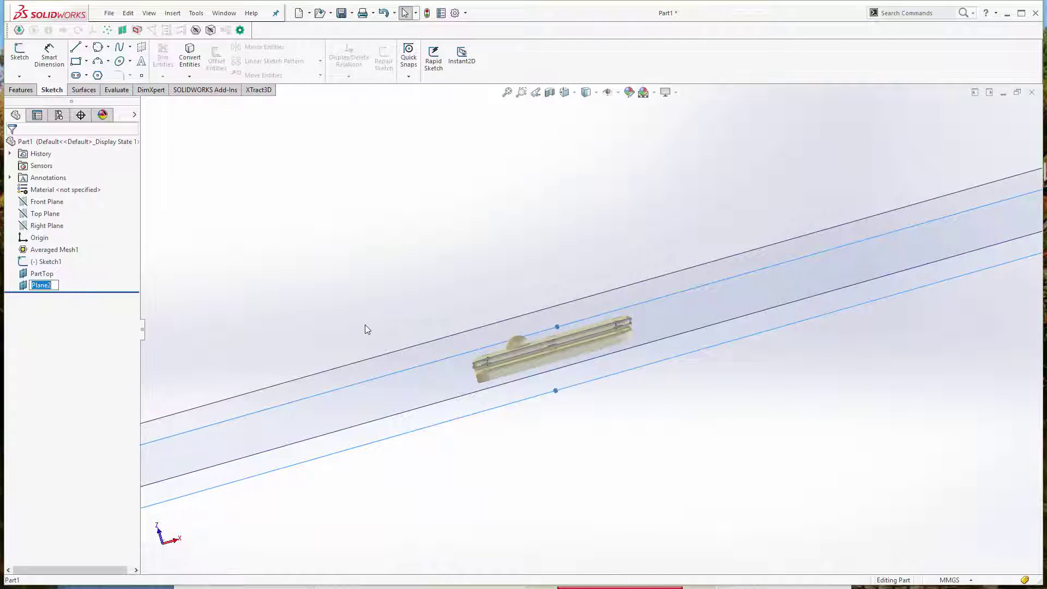
{"action": "type", "text": "PartBottom"}
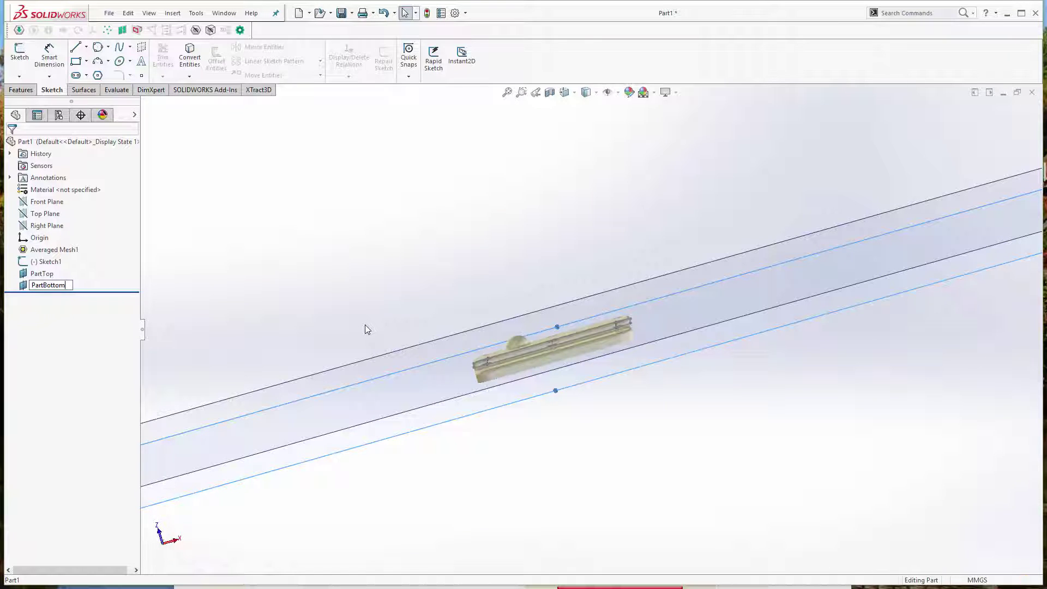
{"action": "key", "text": "Return"}
Step: Start a Boss-Extrude of the plate sketch with Direction 1 set to Up To Surface, ending at the PartTop plane
{"action": "middle_click_drag", "start_coordinate": [367, 326], "coordinate": [728, 275]}
{"action": "left_click", "coordinate": [22, 90]}
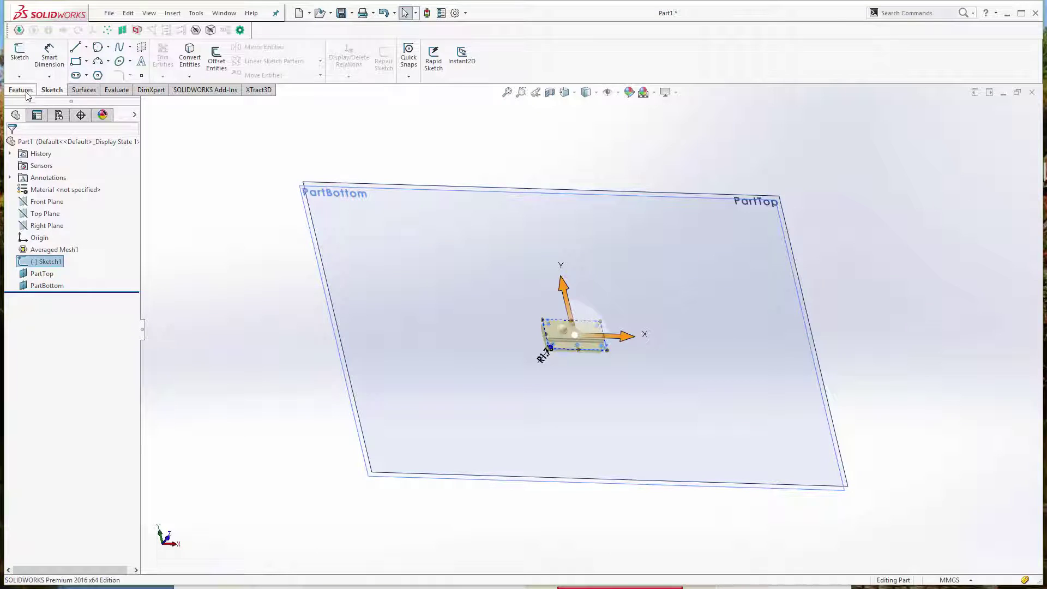
{"action": "left_click", "coordinate": [24, 60]}
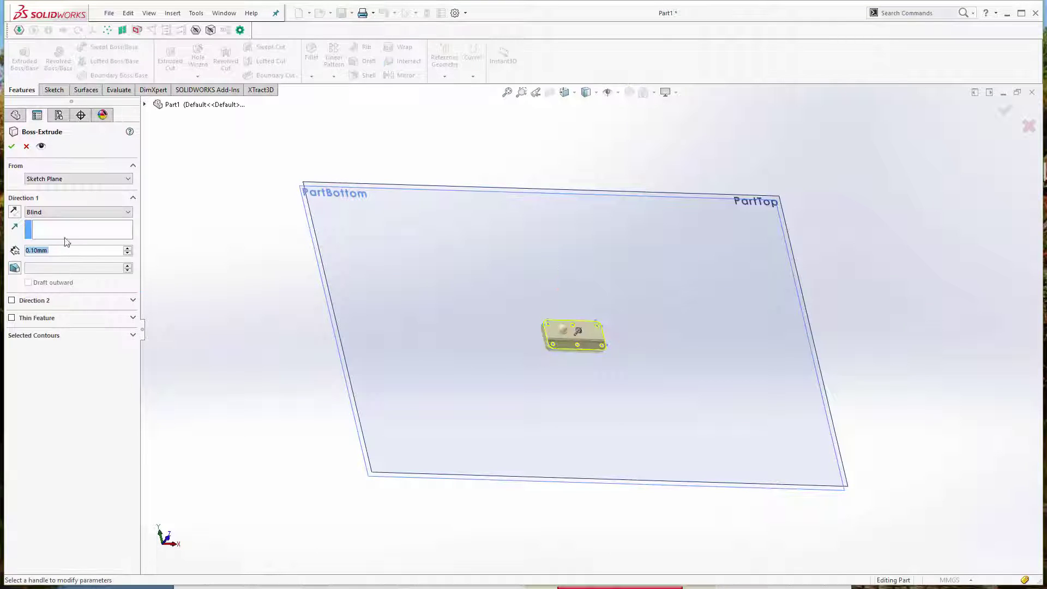
{"action": "left_click", "coordinate": [88, 212]}
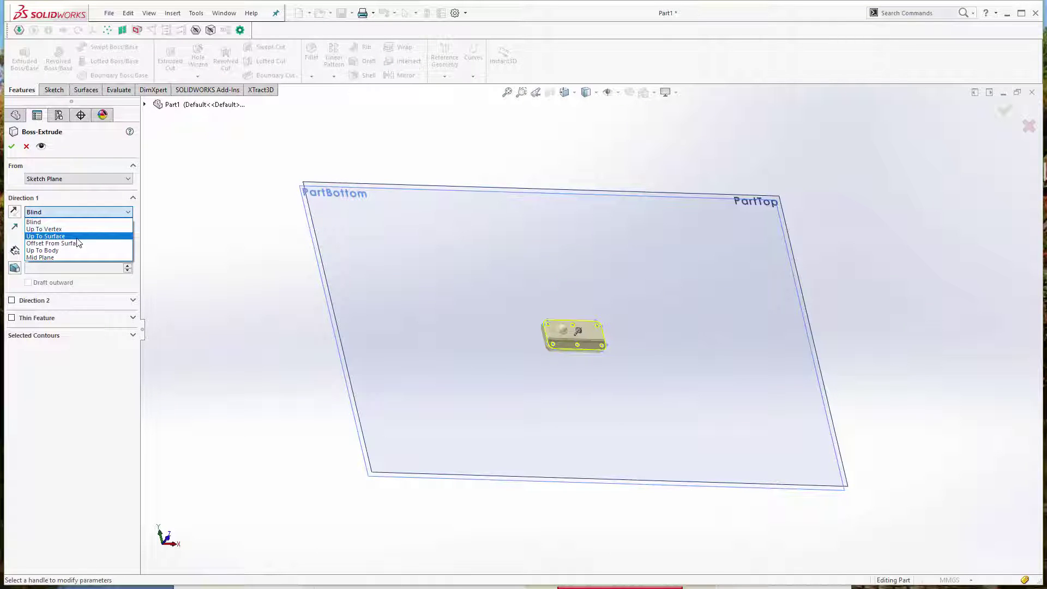
{"action": "left_click", "coordinate": [77, 238]}
{"action": "left_click", "coordinate": [145, 104]}
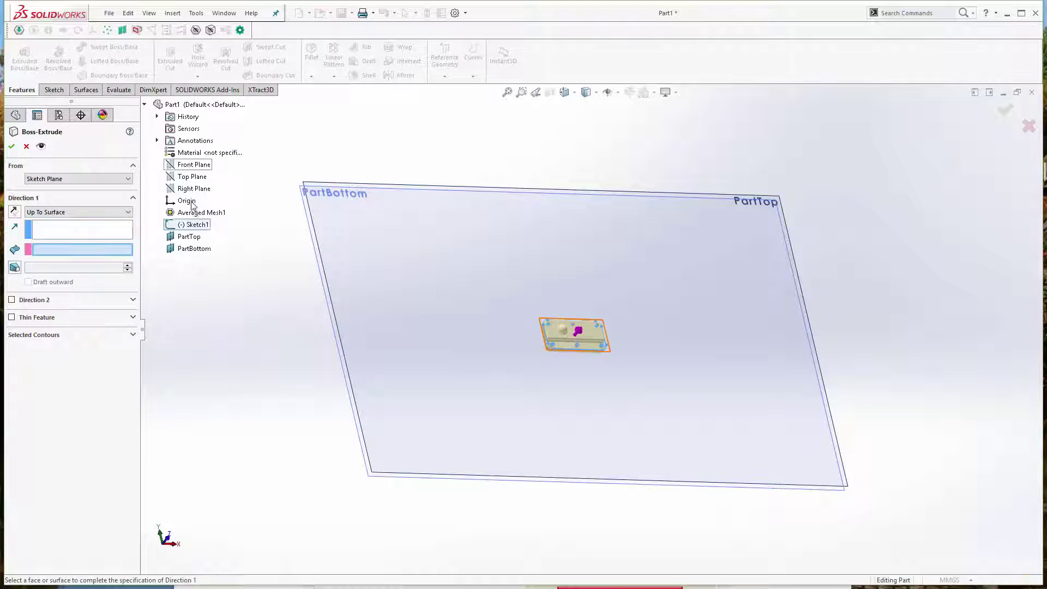
{"action": "left_click", "coordinate": [189, 237]}
Step: Enable Direction 2 as Up To Surface ending at the PartBottom plane, and complete the extrusion
{"action": "left_click", "coordinate": [12, 301]}
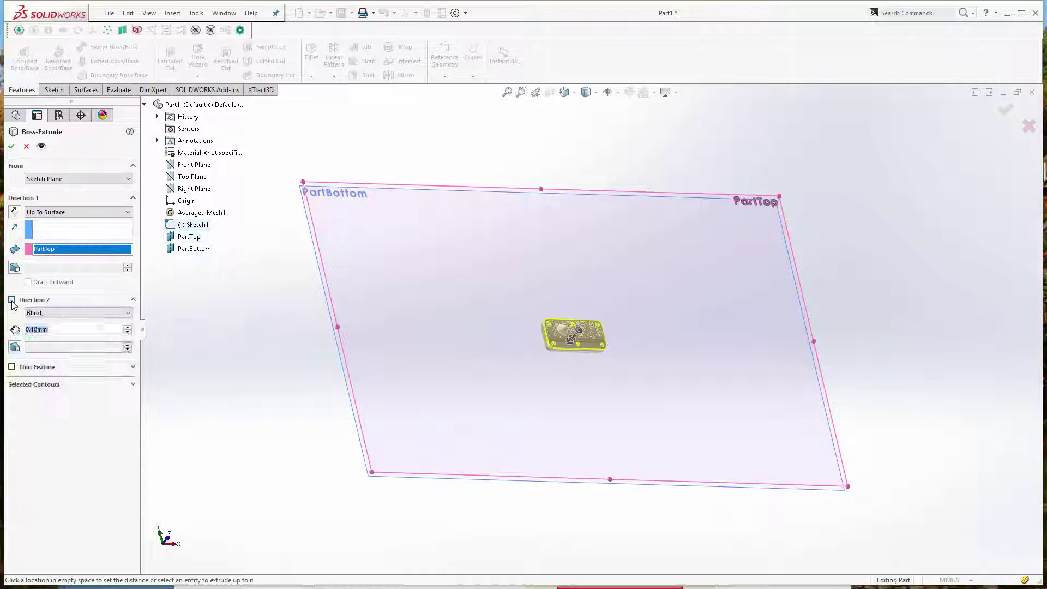
{"action": "left_click", "coordinate": [11, 301]}
{"action": "left_click", "coordinate": [11, 301]}
{"action": "left_click", "coordinate": [77, 312]}
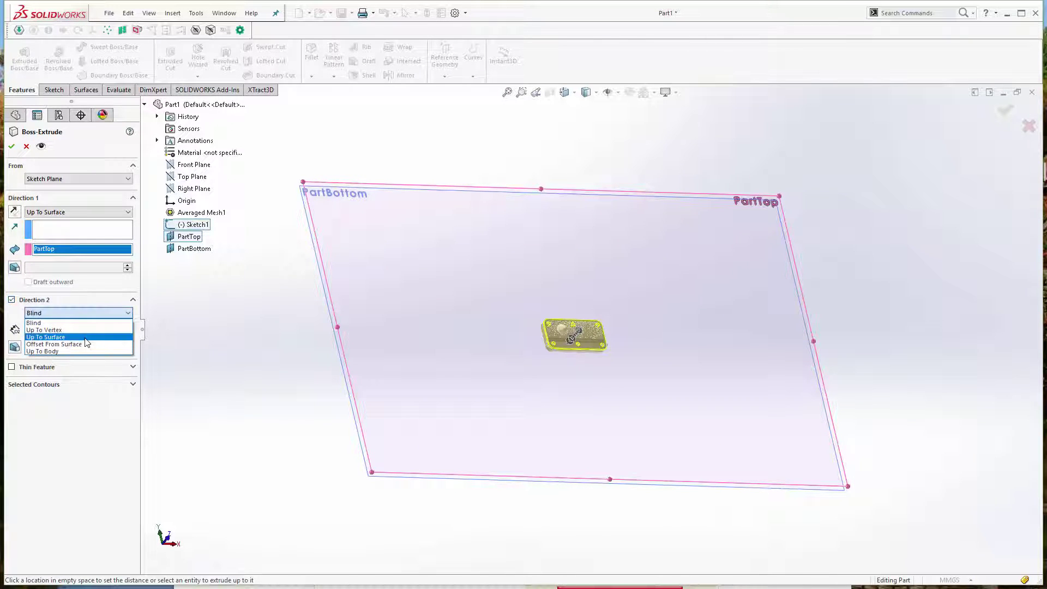
{"action": "left_click", "coordinate": [46, 337]}
{"action": "left_click", "coordinate": [193, 248]}
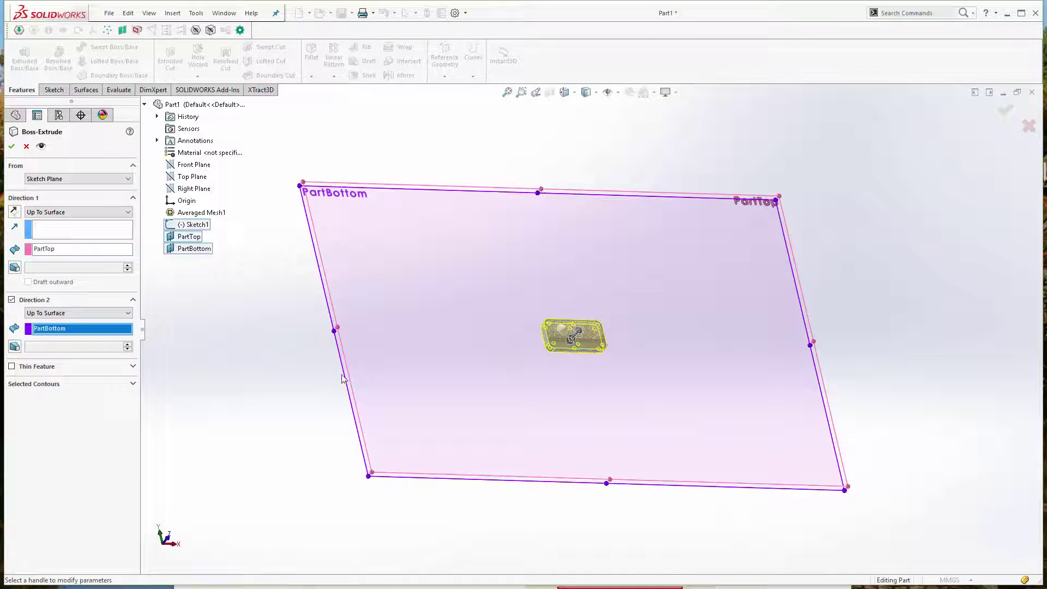
{"action": "middle_click_drag", "start_coordinate": [342, 378], "coordinate": [332, 234]}
{"action": "left_click", "coordinate": [11, 148]}
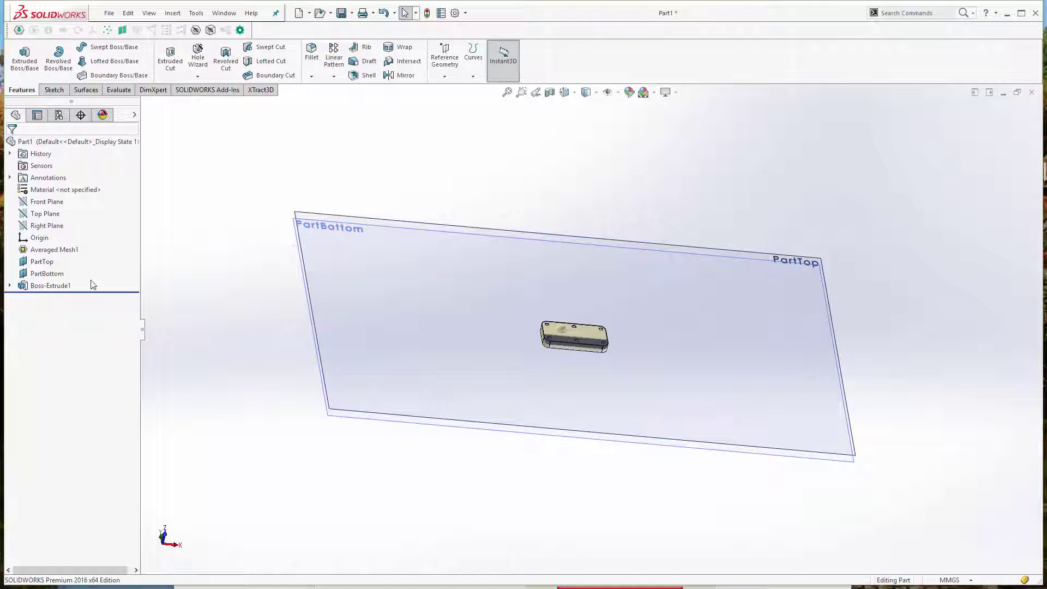
Step: Hide the PartTop and PartBottom planes
{"action": "left_click", "coordinate": [44, 274]}
{"action": "left_click", "coordinate": [42, 262], "text": "ctrl"}
{"action": "right_click", "coordinate": [36, 263]}
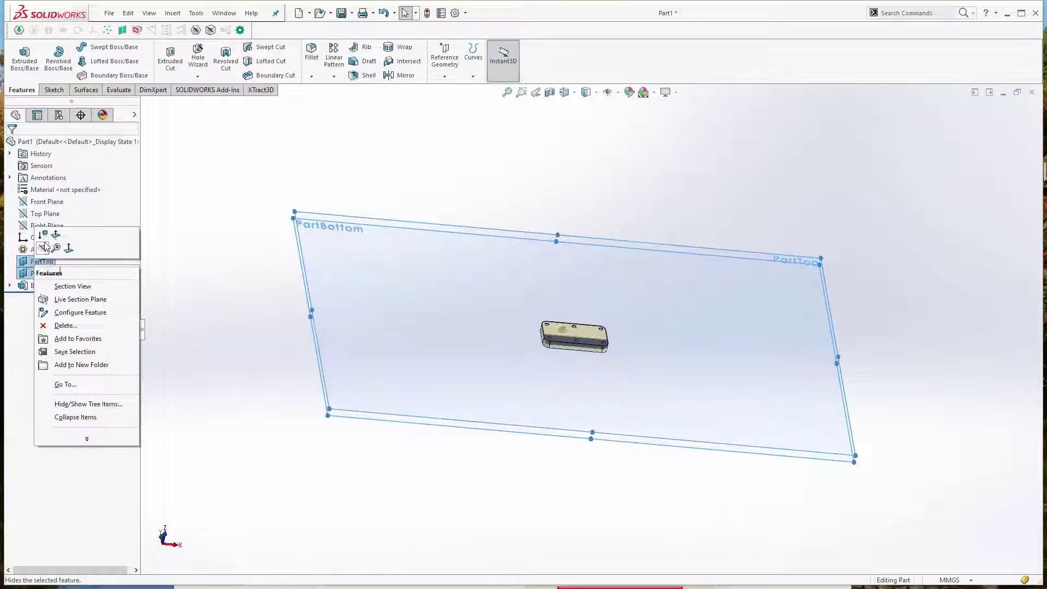
{"action": "left_click", "coordinate": [44, 248]}
{"action": "scroll", "coordinate": [655, 315], "scroll_direction": "down", "scroll_amount": 10}
{"action": "middle_click_drag", "start_coordinate": [467, 363], "coordinate": [508, 360], "text": "ctrl"}
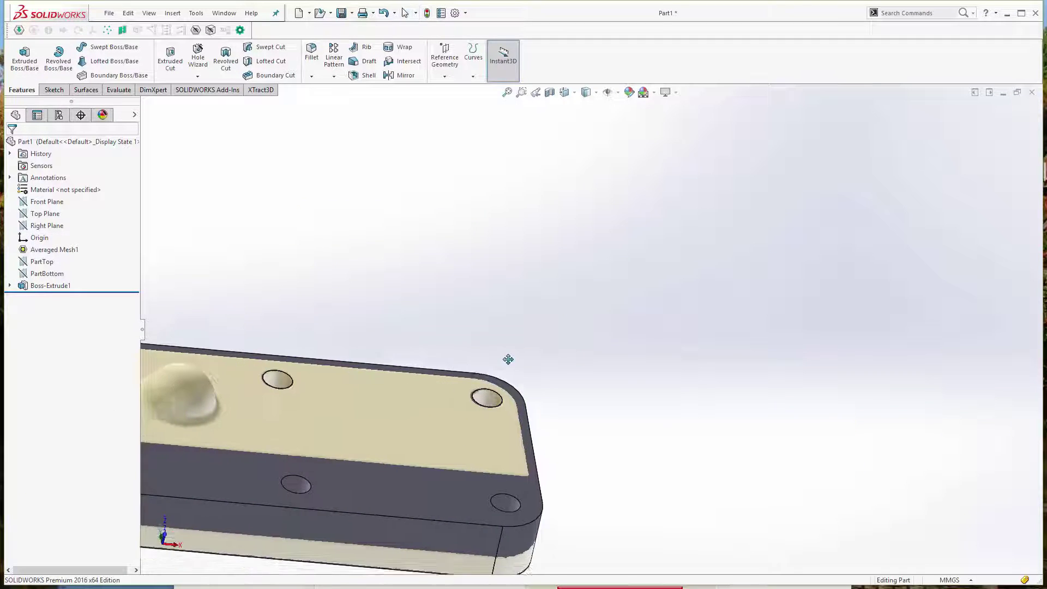
Step: Hide the extruded plate body and examine the scanned mesh's stepped edge and dome from several angles
{"action": "key", "text": "f"}
{"action": "middle_click_drag", "start_coordinate": [739, 276], "coordinate": [416, 303]}
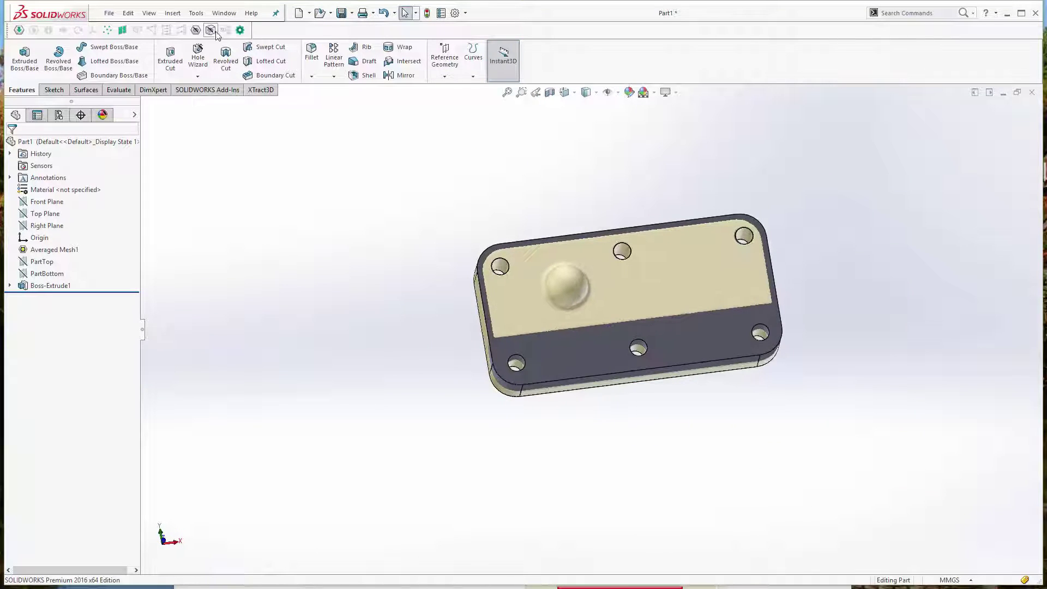
{"action": "right_click", "coordinate": [47, 285]}
{"action": "left_click", "coordinate": [55, 272]}
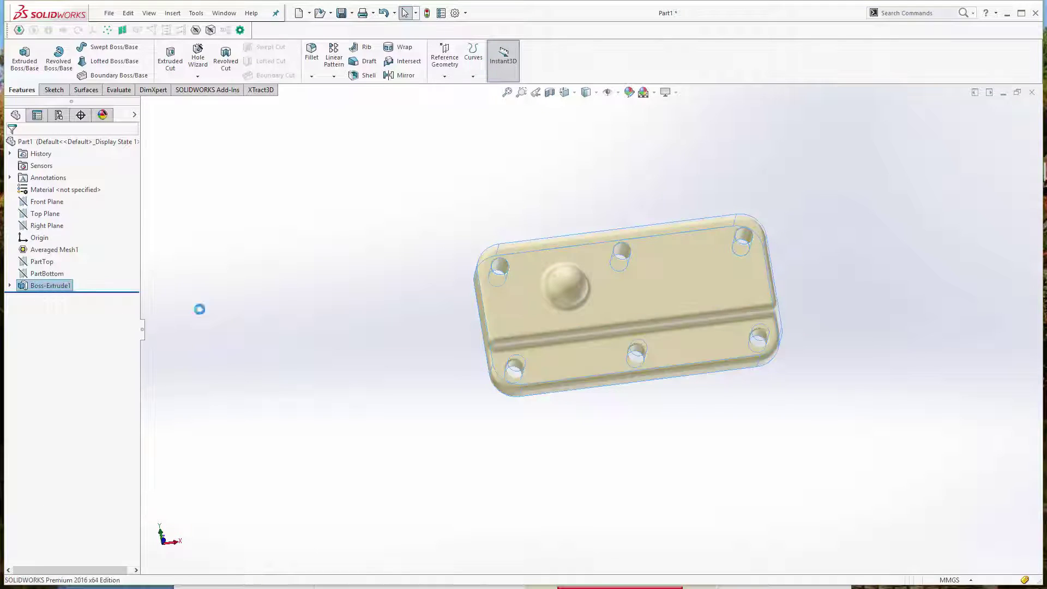
{"action": "middle_click_drag", "start_coordinate": [442, 388], "coordinate": [573, 346]}
{"action": "scroll", "coordinate": [562, 277], "scroll_direction": "down", "scroll_amount": 5}
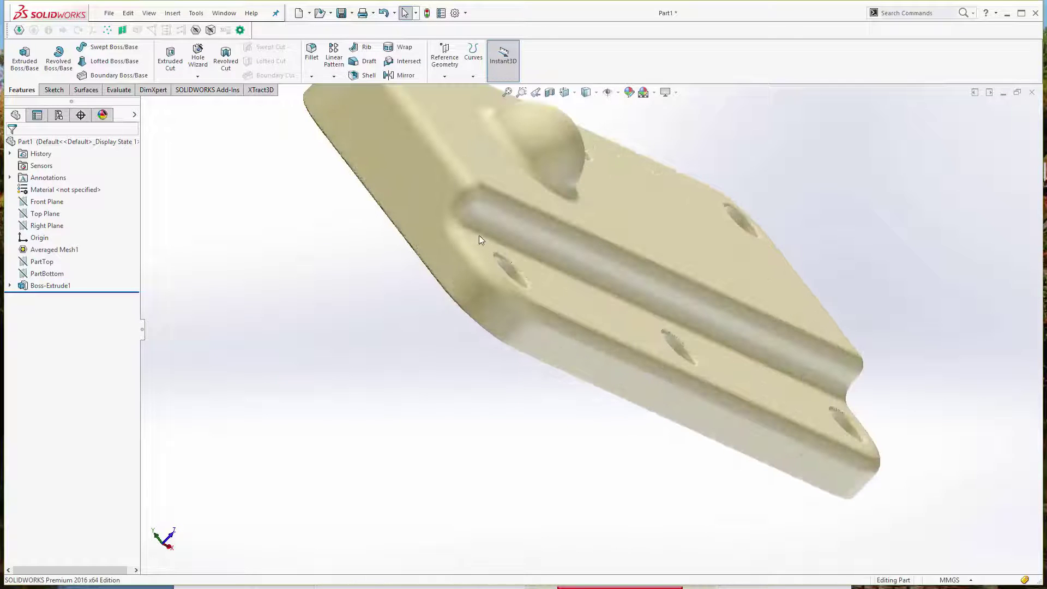
{"action": "middle_click_drag", "start_coordinate": [880, 376], "coordinate": [744, 415]}
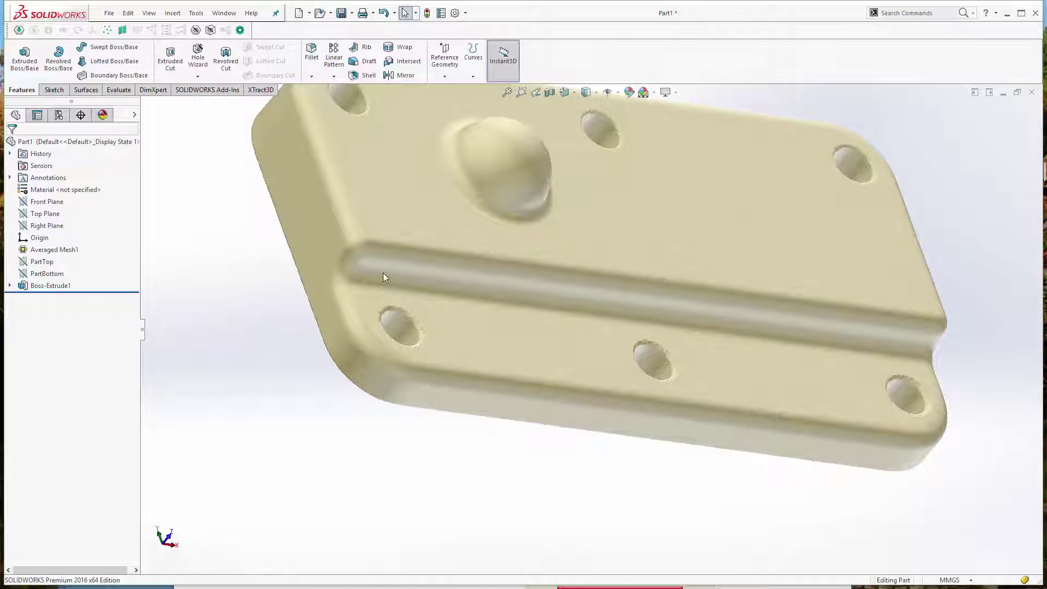
{"action": "middle_click_drag", "start_coordinate": [1007, 360], "coordinate": [830, 356]}
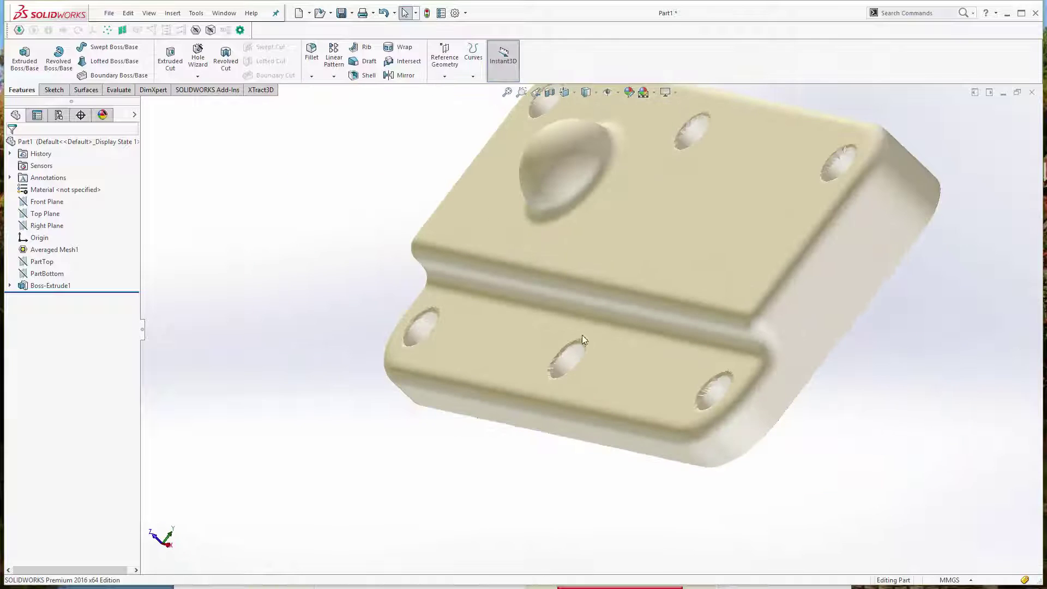
{"action": "middle_click_drag", "start_coordinate": [504, 310], "coordinate": [627, 378]}
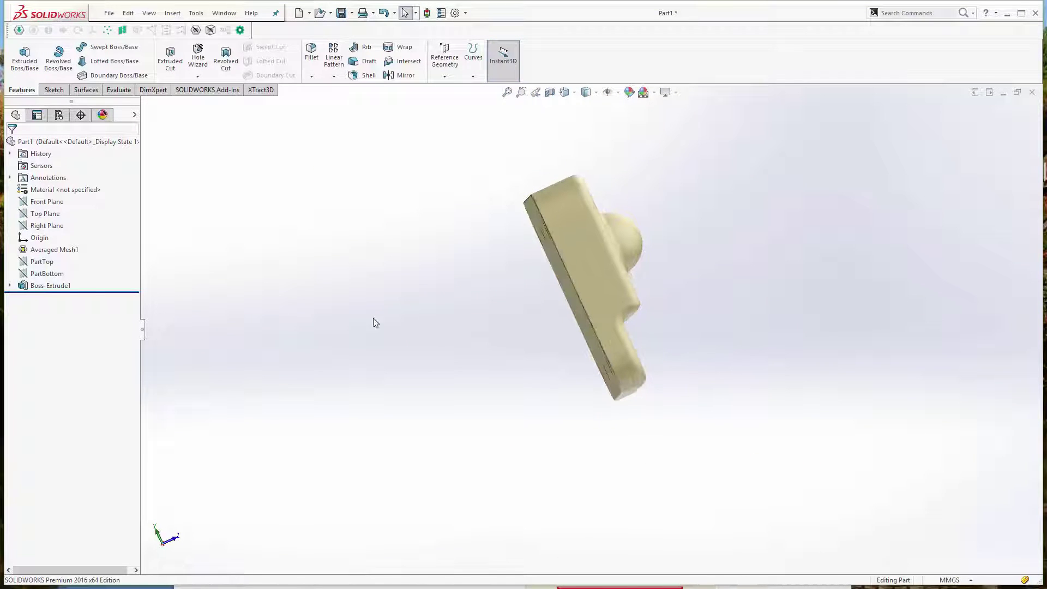
Step: Show the extruded plate body again and compare it with the mesh along the stepped edge
{"action": "right_click", "coordinate": [49, 285]}
{"action": "left_click", "coordinate": [59, 268]}
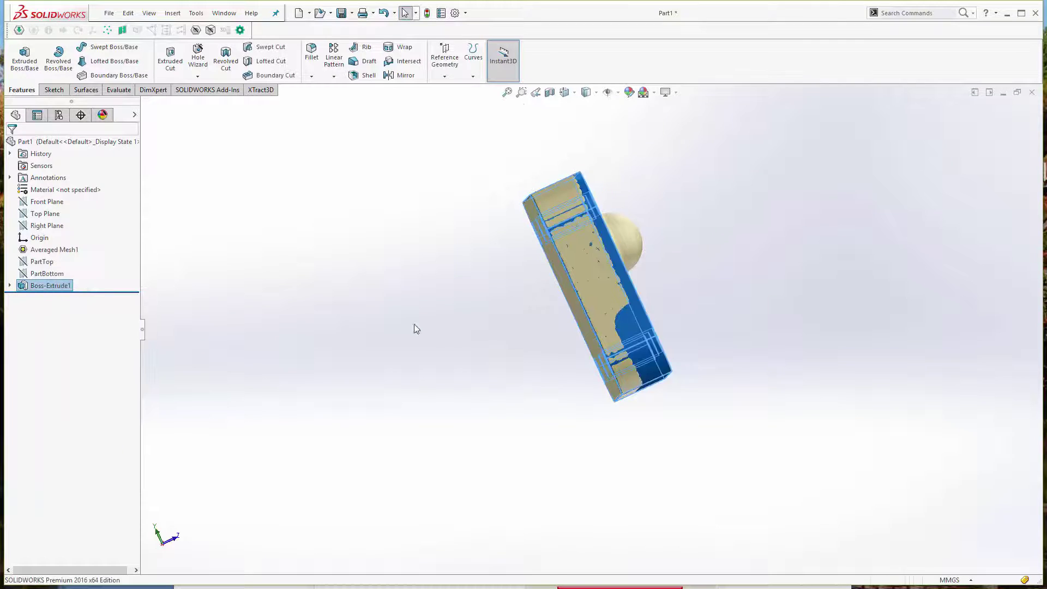
{"action": "middle_click_drag", "start_coordinate": [416, 327], "coordinate": [677, 362]}
{"action": "left_click", "coordinate": [407, 357]}
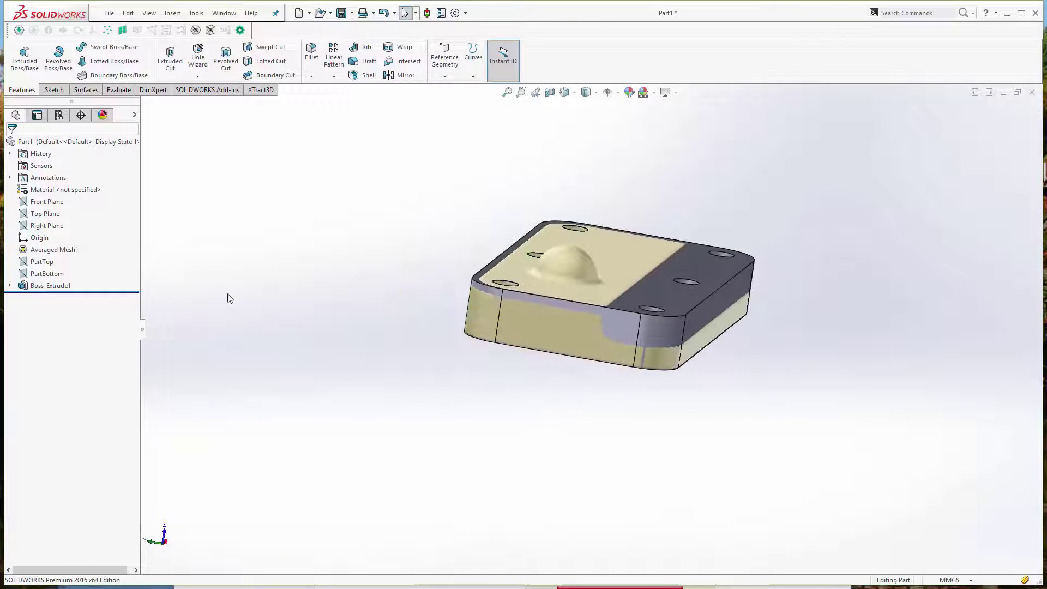
Step: Slice the mesh with the Right Plane using XTract3D and inspect the cross-section at the middle holes
{"action": "left_click", "coordinate": [47, 225]}
{"action": "middle_click_drag", "start_coordinate": [463, 366], "coordinate": [363, 363]}
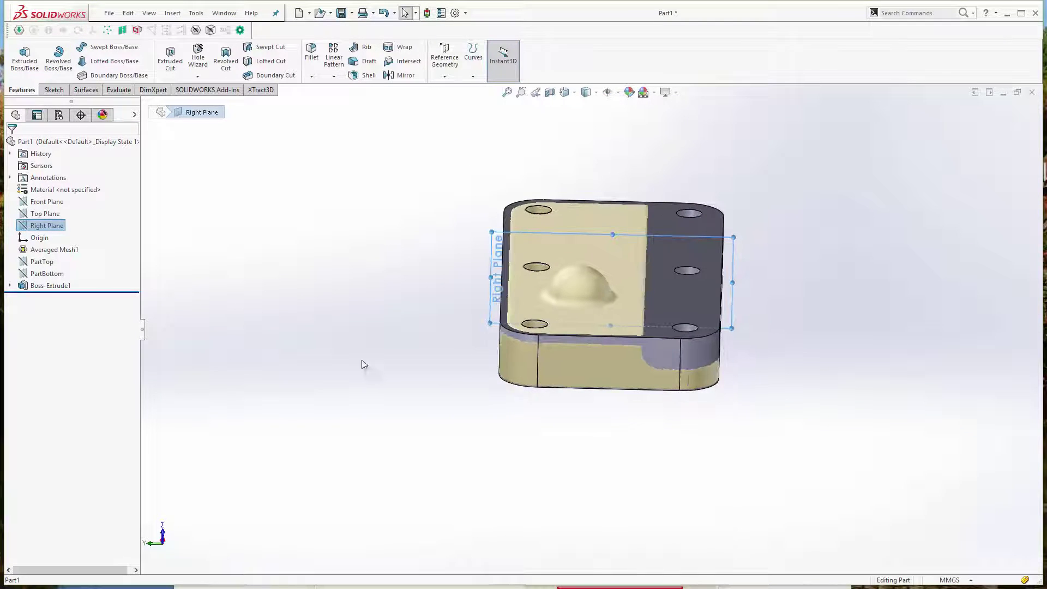
{"action": "left_click", "coordinate": [136, 30]}
{"action": "middle_click_drag", "start_coordinate": [329, 243], "coordinate": [505, 300]}
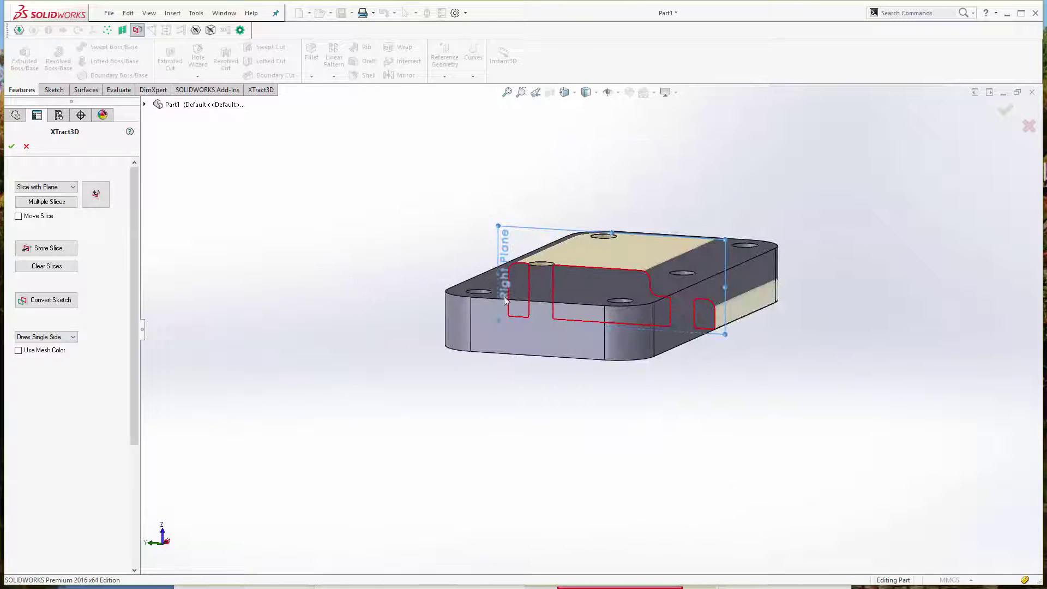
{"action": "middle_click_drag", "start_coordinate": [751, 340], "coordinate": [688, 432]}
{"action": "scroll", "coordinate": [699, 315], "scroll_direction": "down", "scroll_amount": 5}
{"action": "middle_click_drag", "start_coordinate": [699, 315], "coordinate": [607, 269]}
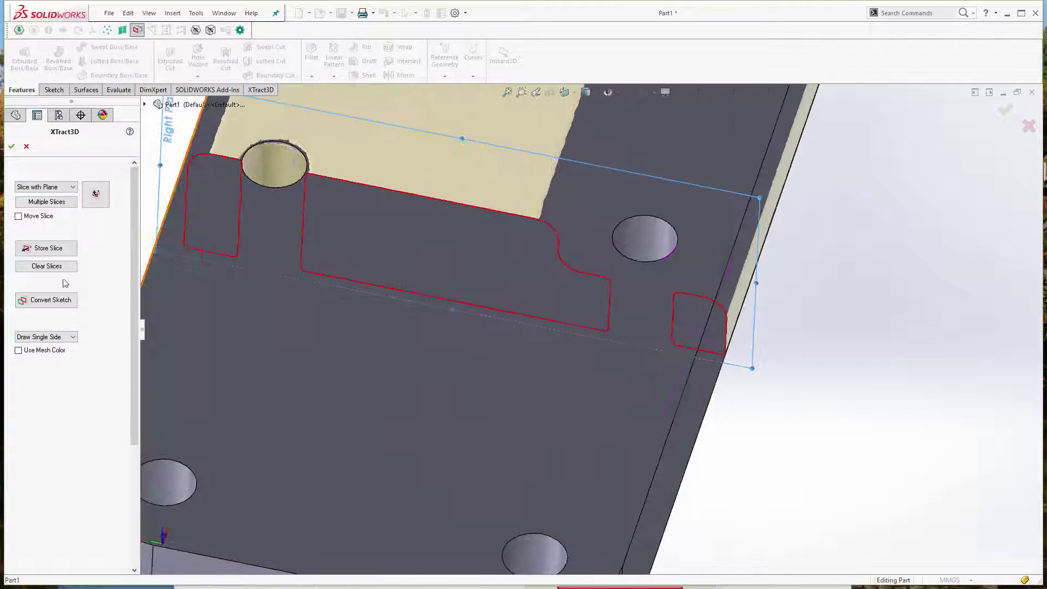
Step: Enable Move Slice, shift the slice along the plate past the middle holes, and cancel the slice command
{"action": "left_click", "coordinate": [18, 216]}
{"action": "scroll", "coordinate": [534, 266], "scroll_direction": "up", "scroll_amount": 5}
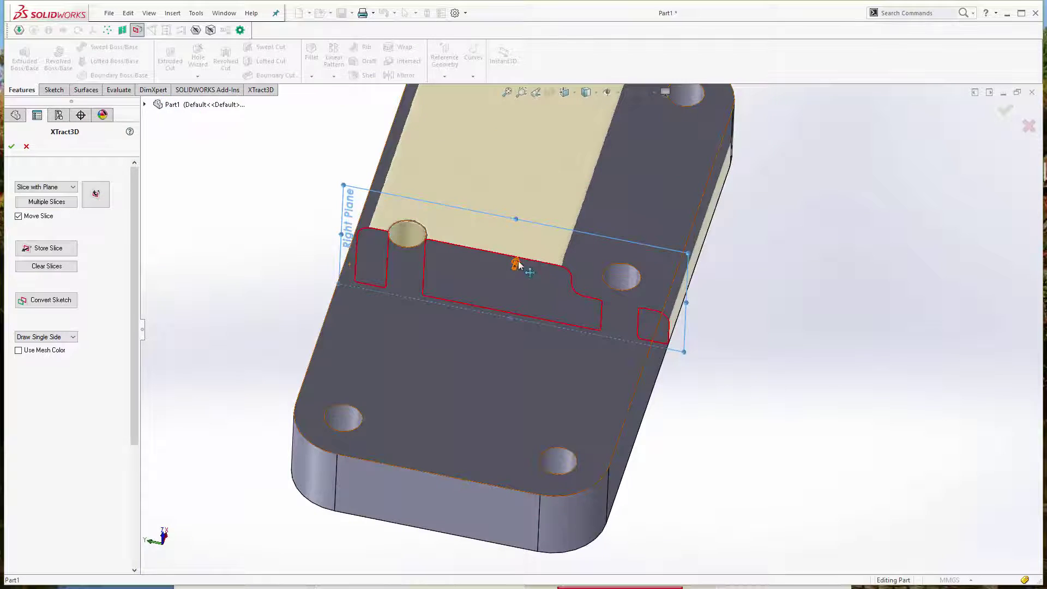
{"action": "left_click_drag", "start_coordinate": [517, 266], "coordinate": [548, 173]}
{"action": "middle_click_drag", "start_coordinate": [549, 174], "coordinate": [557, 250]}
{"action": "scroll", "coordinate": [557, 250], "scroll_direction": "down", "scroll_amount": 3}
{"action": "mouse_move", "coordinate": [575, 292]}
{"action": "middle_mouse_down"}
{"action": "mouse_move", "coordinate": [561, 262]}
{"action": "mouse_move", "coordinate": [565, 294]}
{"action": "middle_mouse_up"}
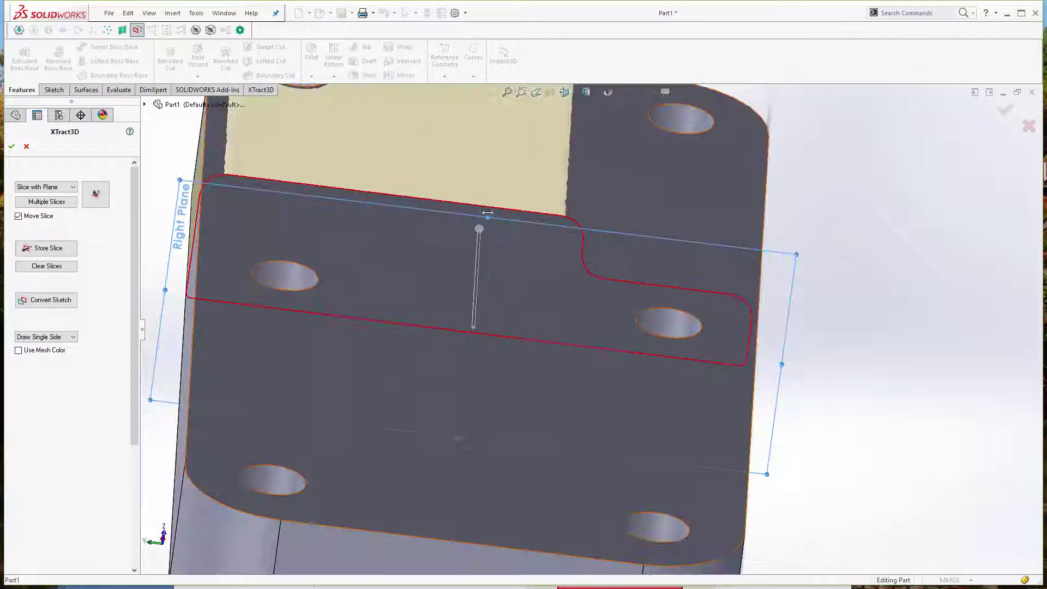
{"action": "scroll", "coordinate": [549, 241], "scroll_direction": "up", "scroll_amount": 3}
{"action": "middle_click_drag", "start_coordinate": [552, 241], "coordinate": [618, 206]}
{"action": "middle_click_drag", "start_coordinate": [551, 300], "coordinate": [544, 280]}
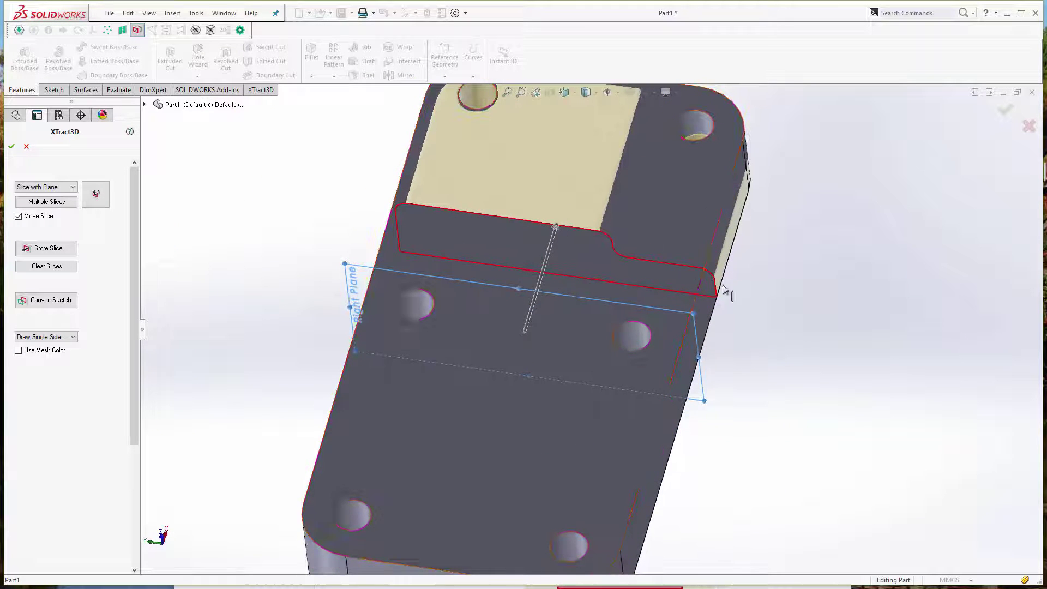
{"action": "middle_click_drag", "start_coordinate": [702, 422], "coordinate": [728, 374]}
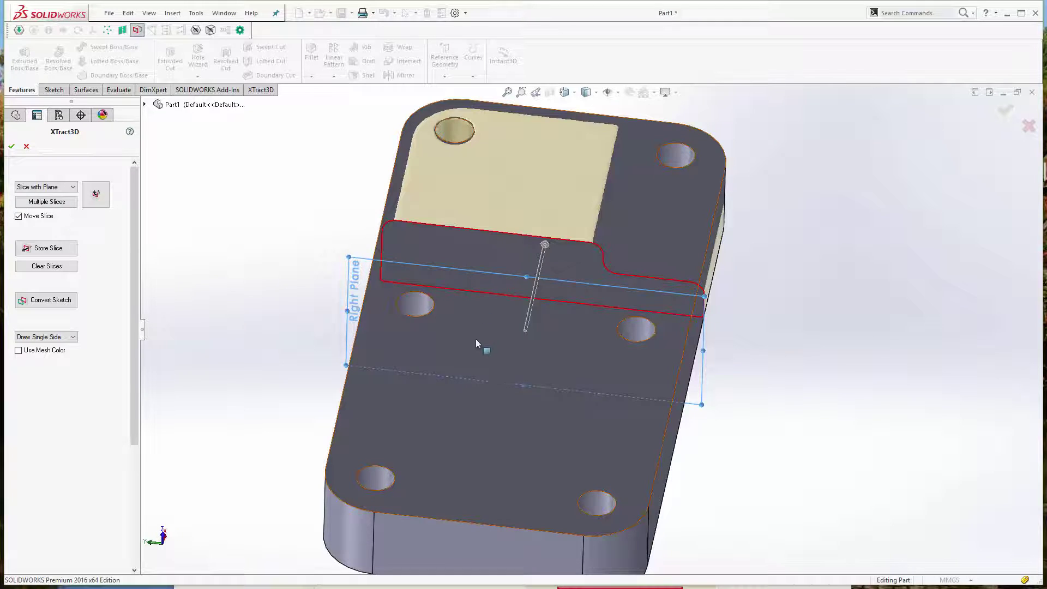
{"action": "middle_click_drag", "start_coordinate": [477, 335], "coordinate": [592, 297]}
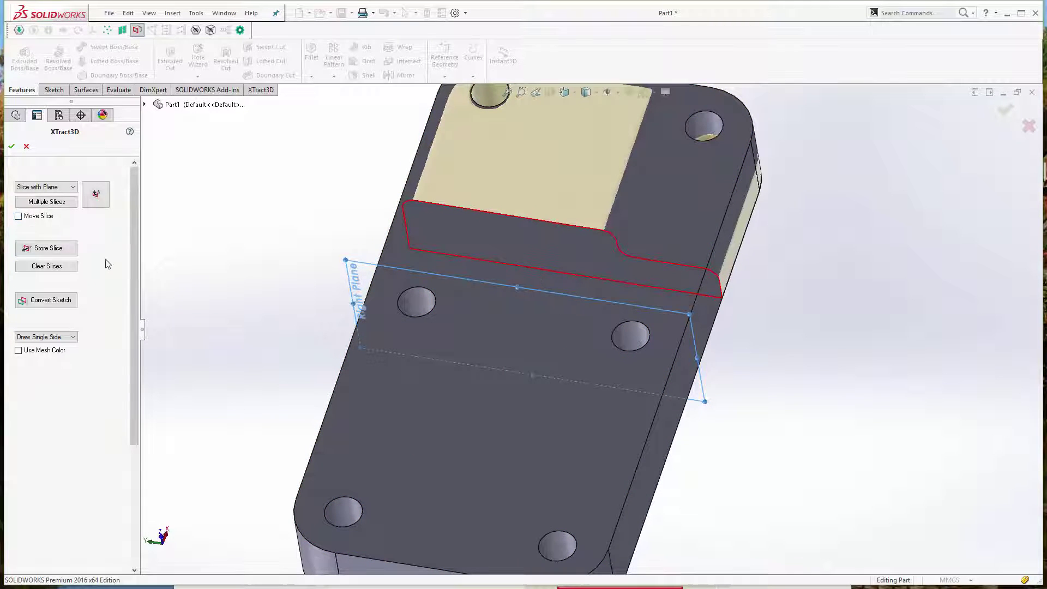
{"action": "left_click", "coordinate": [27, 146]}
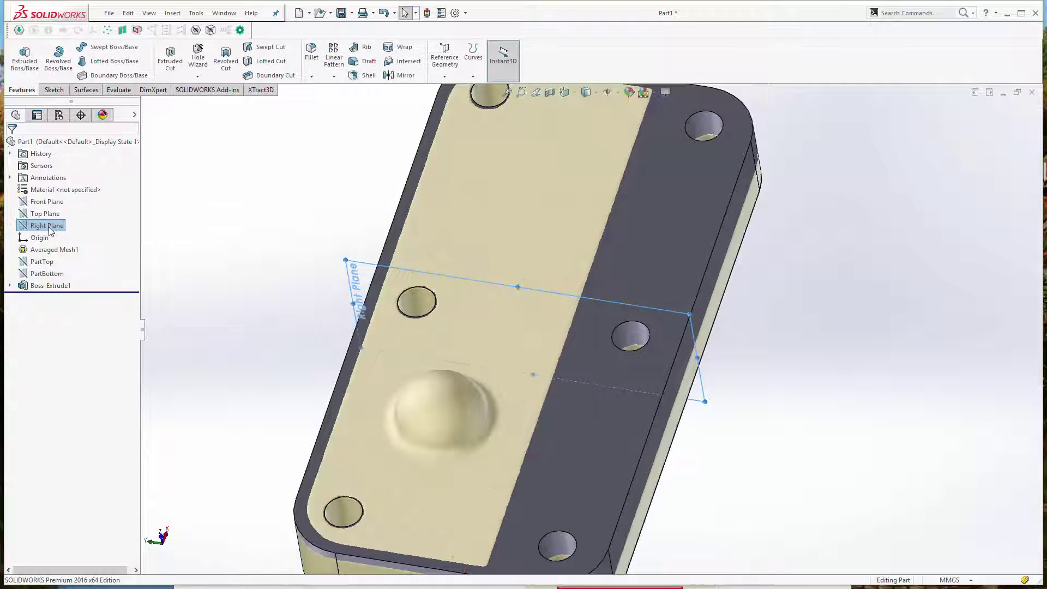
Step: Slice the mesh from the Right Plane with multiple linear slices, using an increment of 1.0 and 6 slices
{"action": "left_click", "coordinate": [137, 30]}
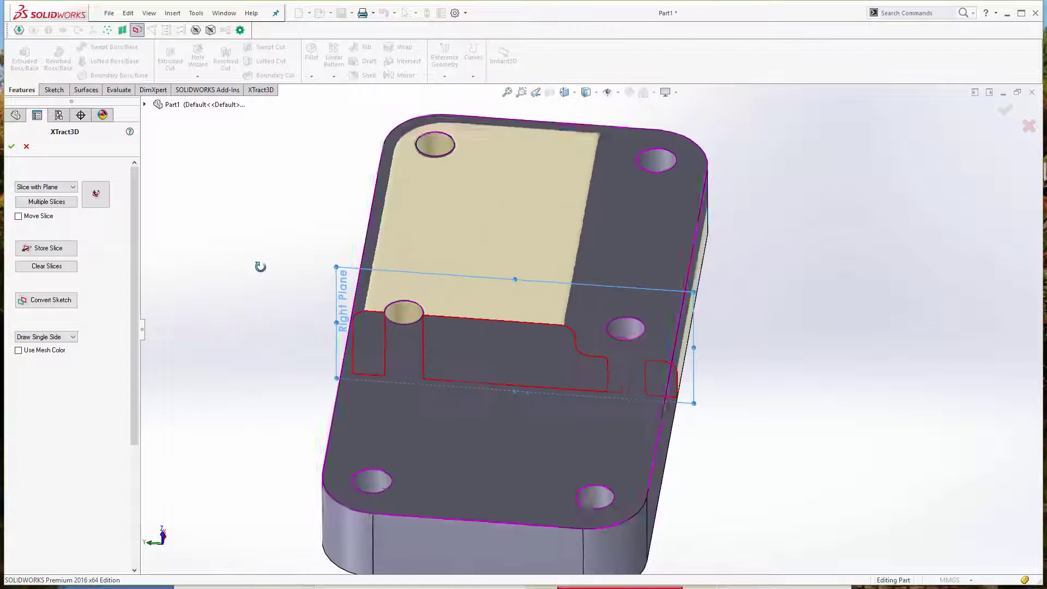
{"action": "left_click", "coordinate": [68, 203]}
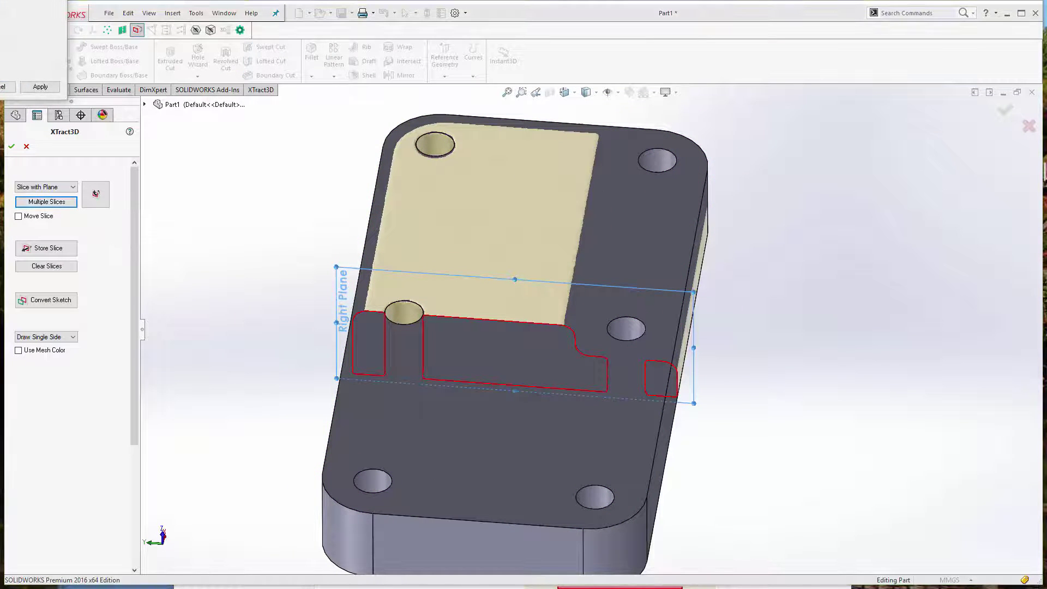
{"action": "left_click_drag", "start_coordinate": [22, 1], "coordinate": [318, 191]}
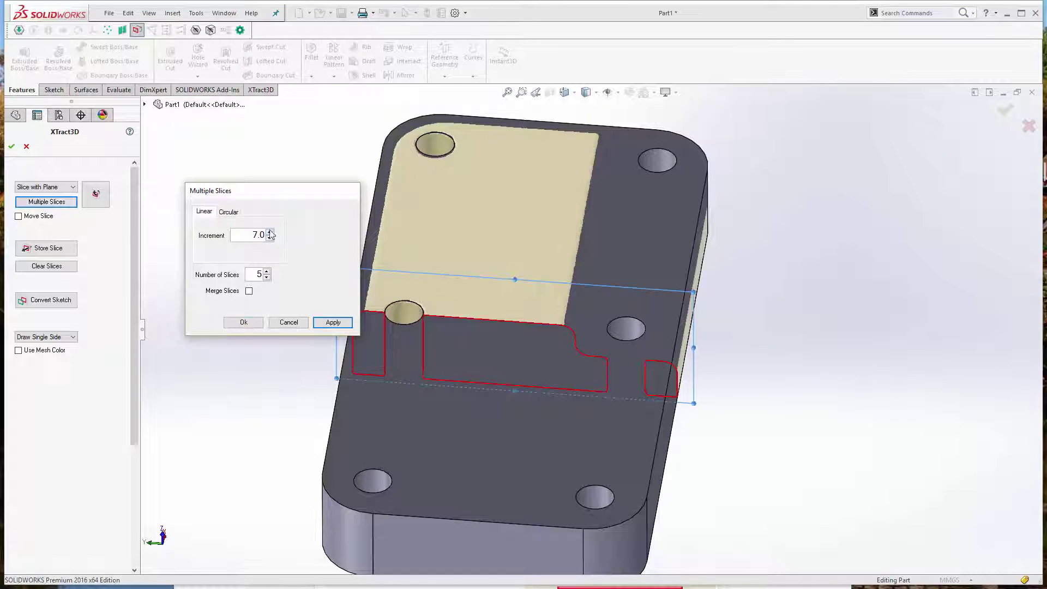
{"action": "left_click", "coordinate": [326, 324]}
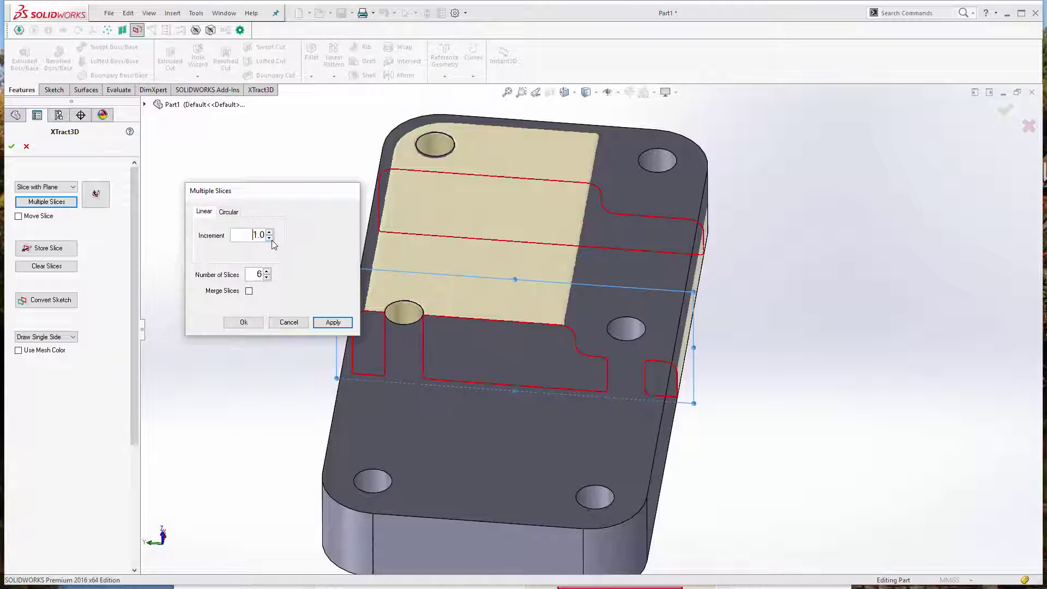
{"action": "left_click", "coordinate": [333, 323]}
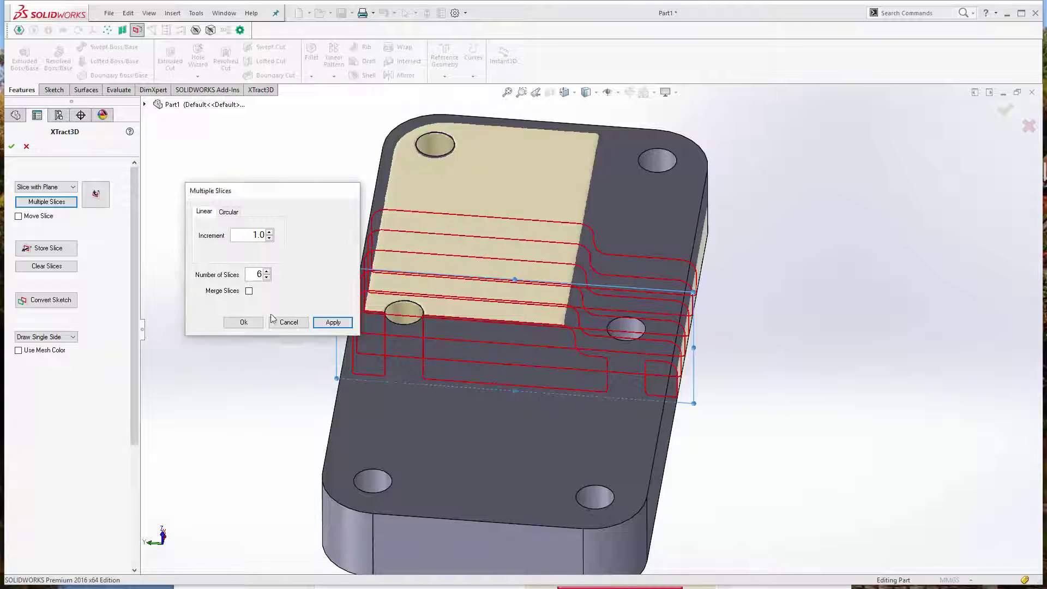
Step: Turn on Merge Slices, compare the merged and unmerged results, and accept the multiple slices as merged
{"action": "left_click_drag", "start_coordinate": [311, 192], "coordinate": [276, 170]}
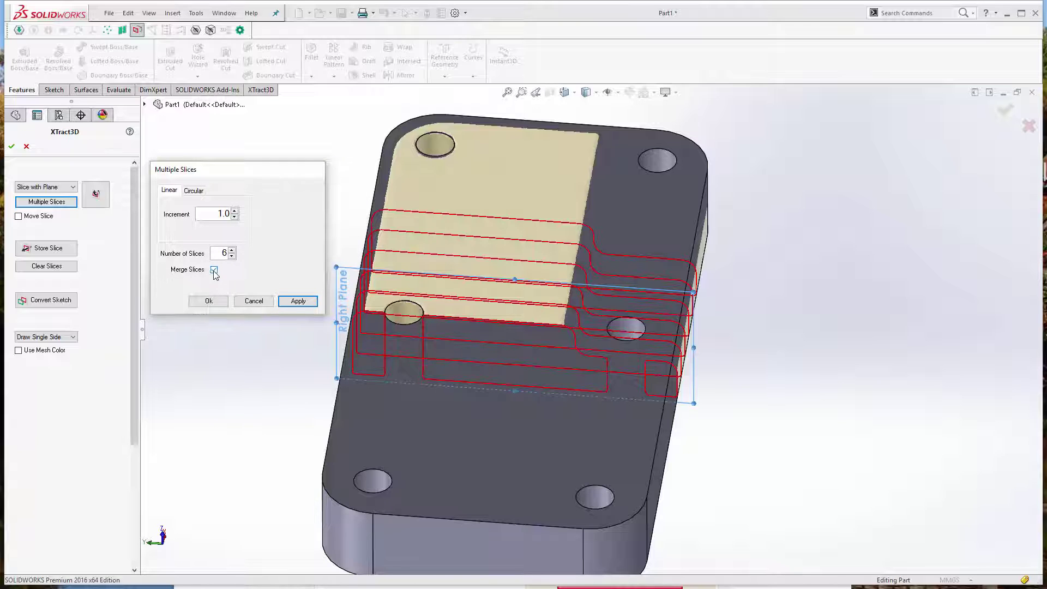
{"action": "left_click", "coordinate": [292, 302]}
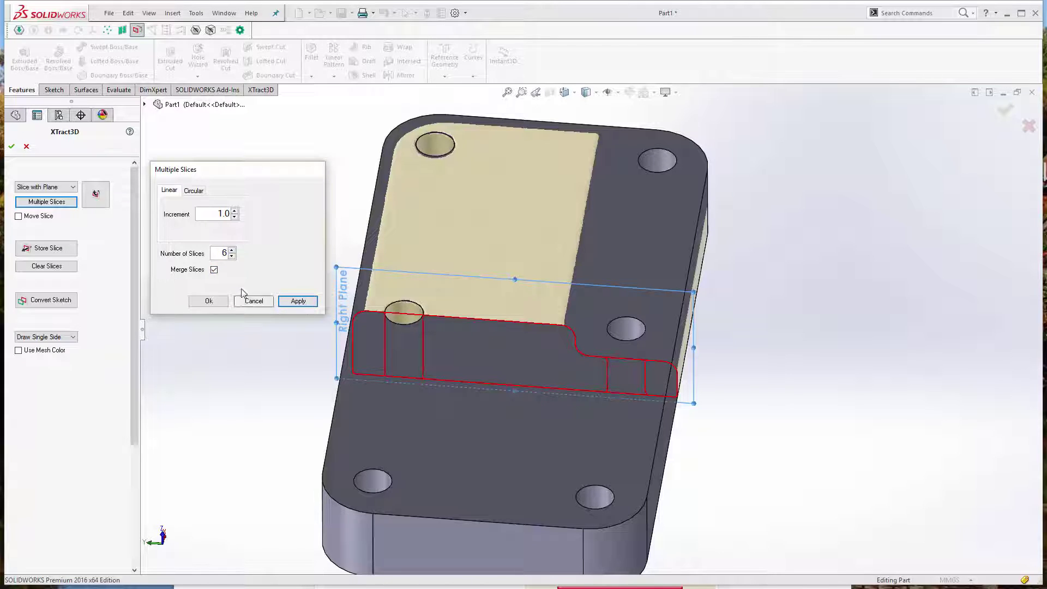
{"action": "left_click", "coordinate": [214, 269]}
{"action": "left_click", "coordinate": [298, 302]}
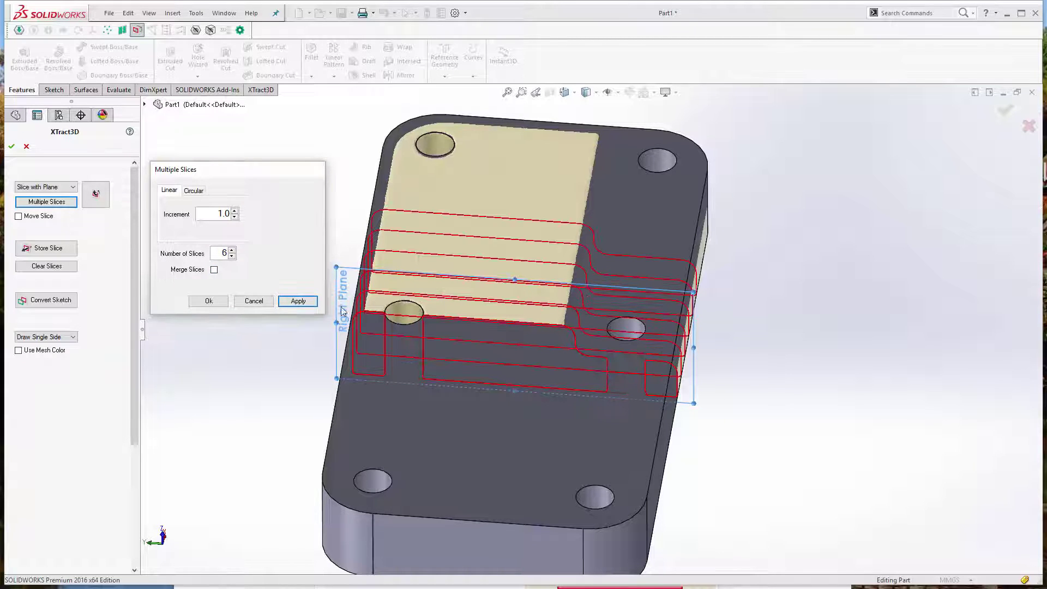
{"action": "left_click", "coordinate": [214, 270]}
{"action": "left_click", "coordinate": [298, 301]}
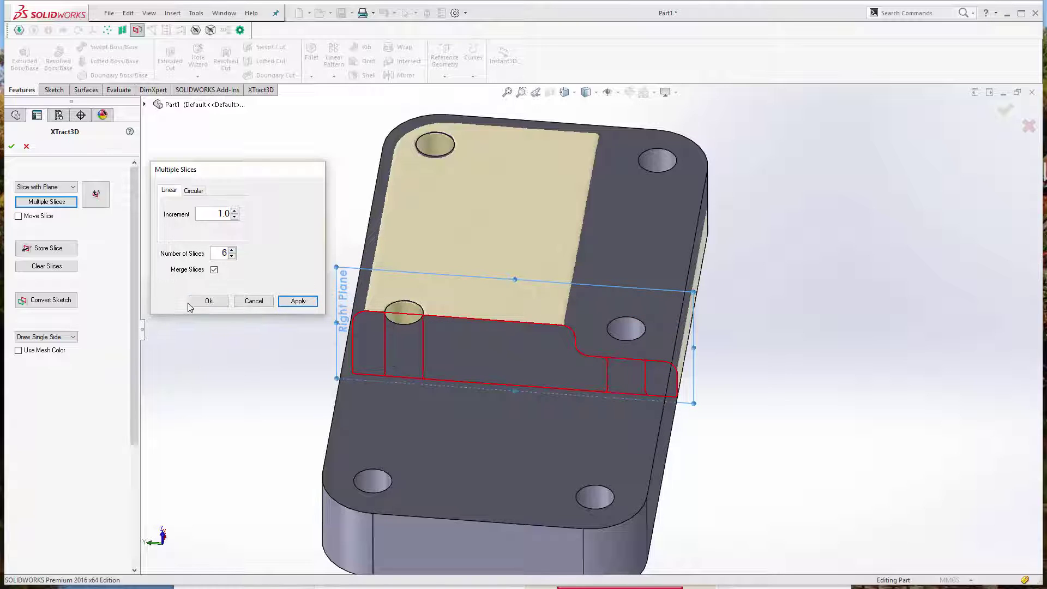
{"action": "left_click", "coordinate": [209, 300]}
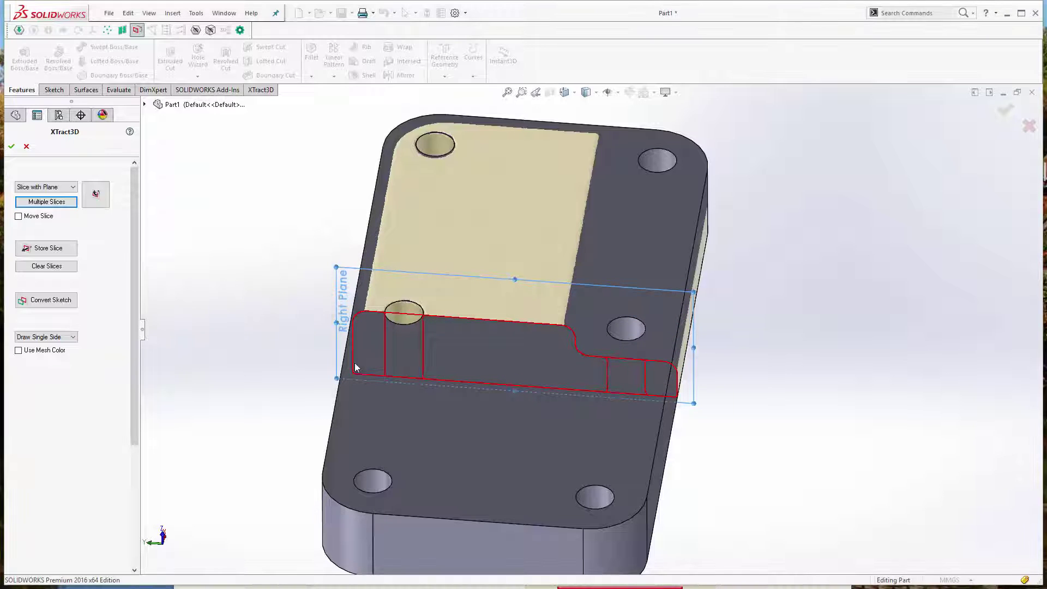
Step: Examine the merged slice outline around the step and hole edges, and accept the slice
{"action": "middle_click_drag", "start_coordinate": [355, 366], "coordinate": [536, 318]}
{"action": "scroll", "coordinate": [609, 353], "scroll_direction": "down", "scroll_amount": 5}
{"action": "scroll", "coordinate": [609, 352], "scroll_direction": "down", "scroll_amount": 3}
{"action": "middle_click_drag", "start_coordinate": [673, 386], "coordinate": [680, 363]}
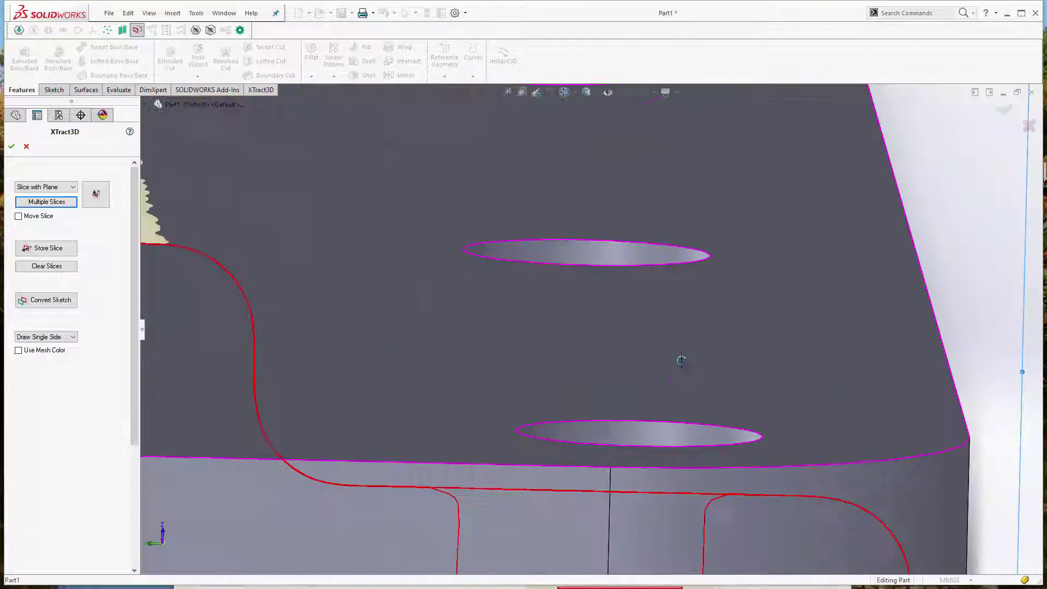
{"action": "scroll", "coordinate": [680, 362], "scroll_direction": "up", "scroll_amount": 5}
{"action": "scroll", "coordinate": [491, 353], "scroll_direction": "down", "scroll_amount": 2}
{"action": "scroll", "coordinate": [455, 346], "scroll_direction": "up", "scroll_amount": 3}
{"action": "middle_click_drag", "start_coordinate": [367, 330], "coordinate": [573, 229]}
{"action": "scroll", "coordinate": [572, 229], "scroll_direction": "down", "scroll_amount": 3}
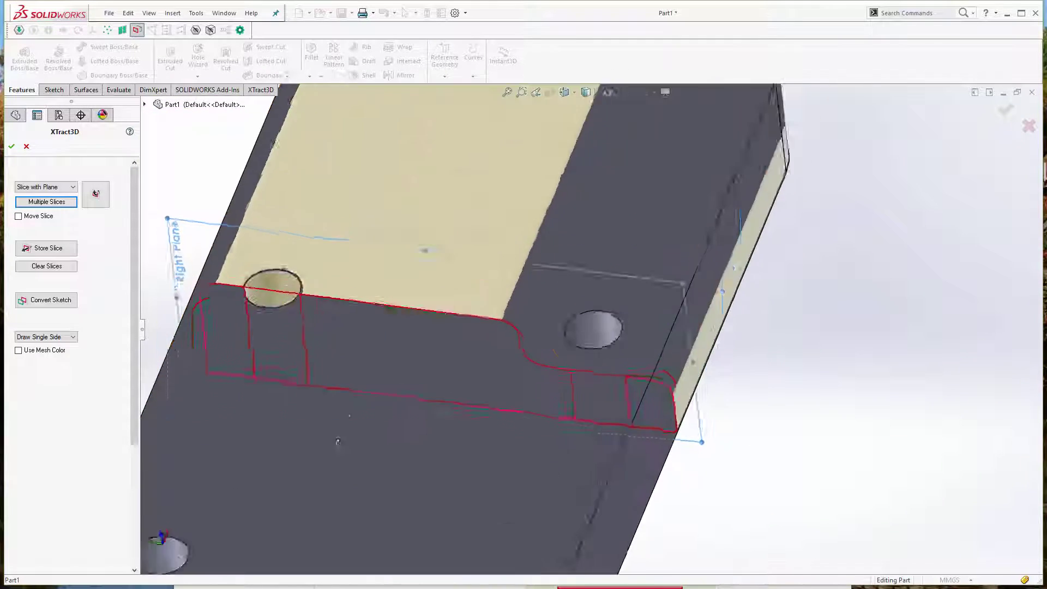
{"action": "middle_click_drag", "start_coordinate": [519, 416], "coordinate": [355, 320]}
{"action": "middle_click_drag", "start_coordinate": [533, 420], "coordinate": [490, 365]}
{"action": "scroll", "coordinate": [442, 437], "scroll_direction": "up", "scroll_amount": 3}
{"action": "left_click", "coordinate": [11, 148]}
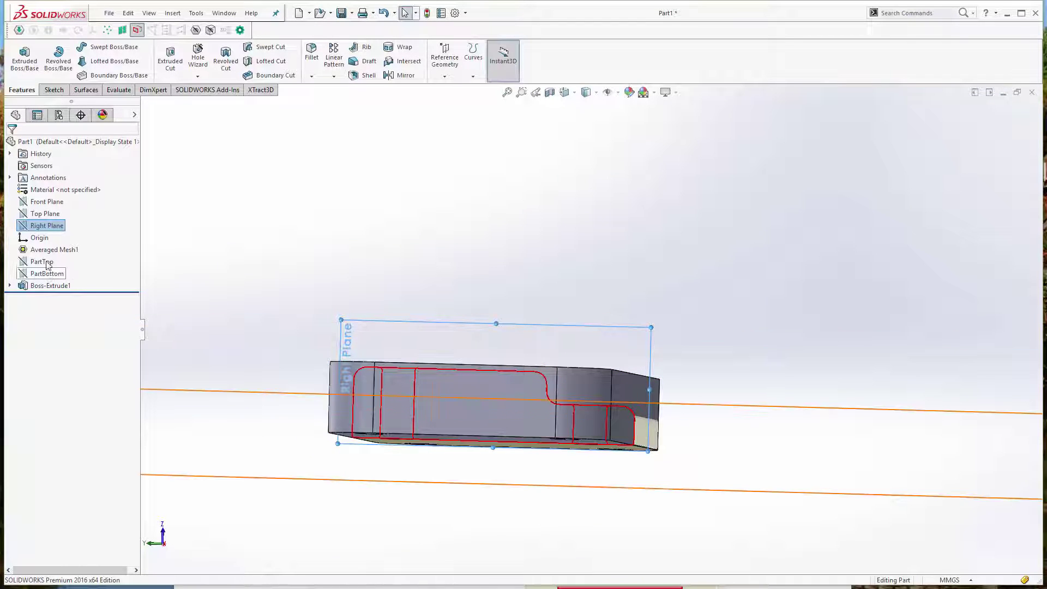
Step: Start a sketch on the Right Plane and hide the extruded plate body
{"action": "right_click", "coordinate": [49, 227]}
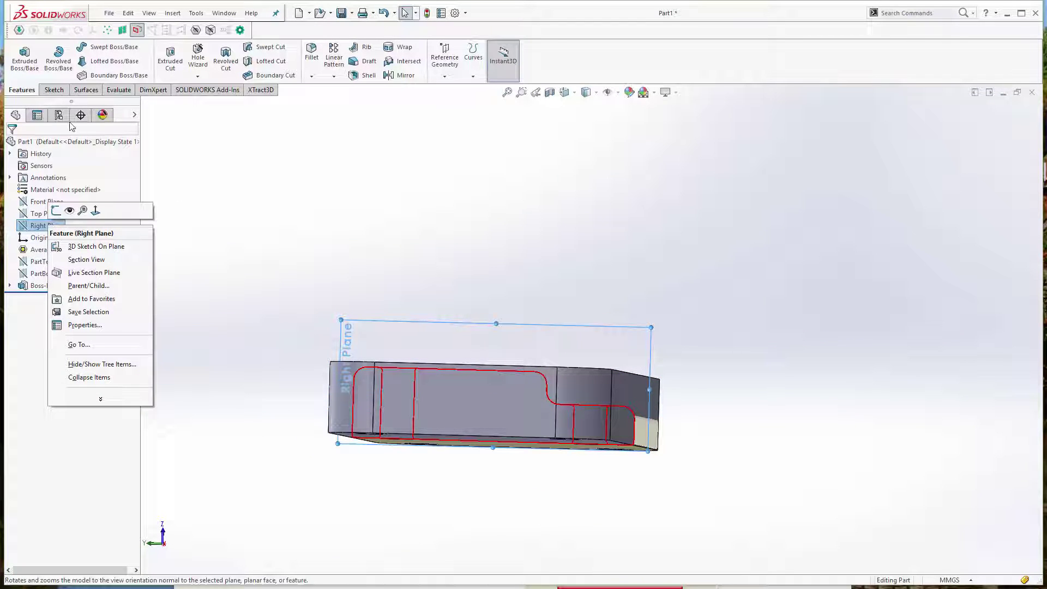
{"action": "left_click", "coordinate": [56, 211]}
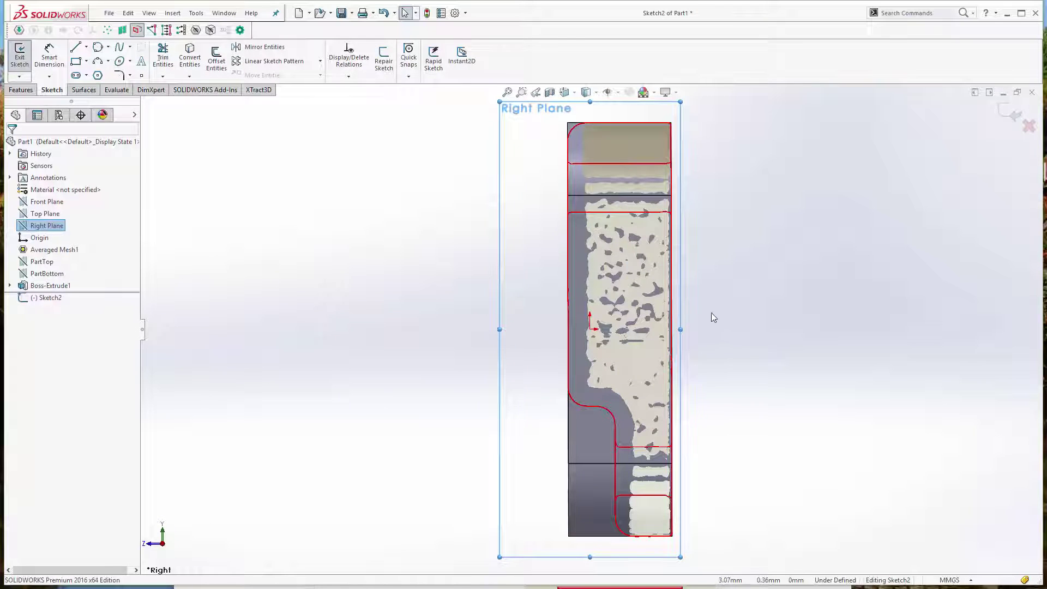
{"action": "scroll", "coordinate": [679, 327], "scroll_direction": "down", "scroll_amount": 3}
{"action": "scroll", "coordinate": [645, 278], "scroll_direction": "up", "scroll_amount": 5}
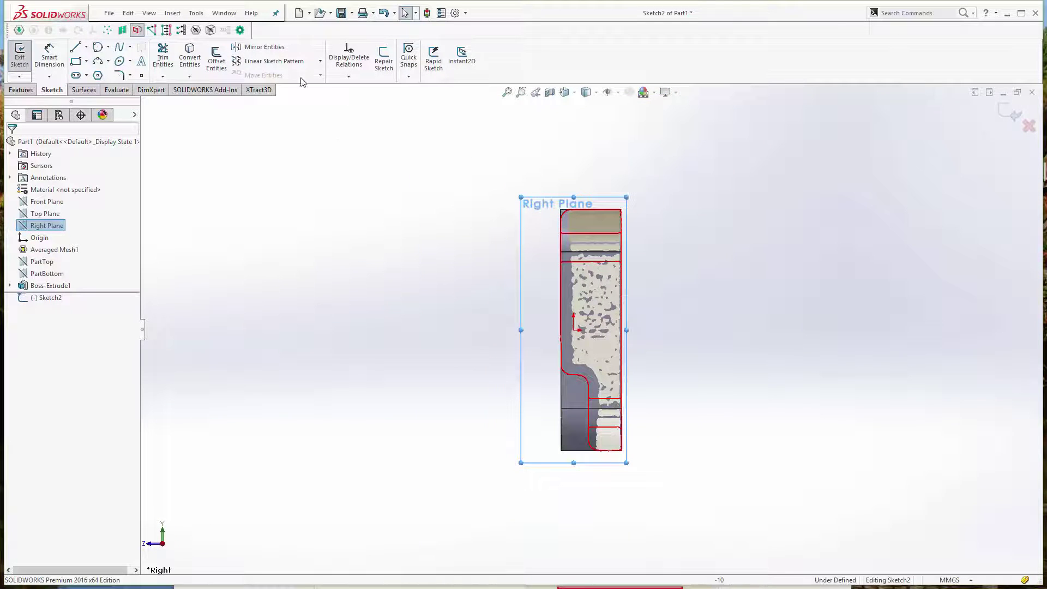
{"action": "right_click", "coordinate": [37, 287]}
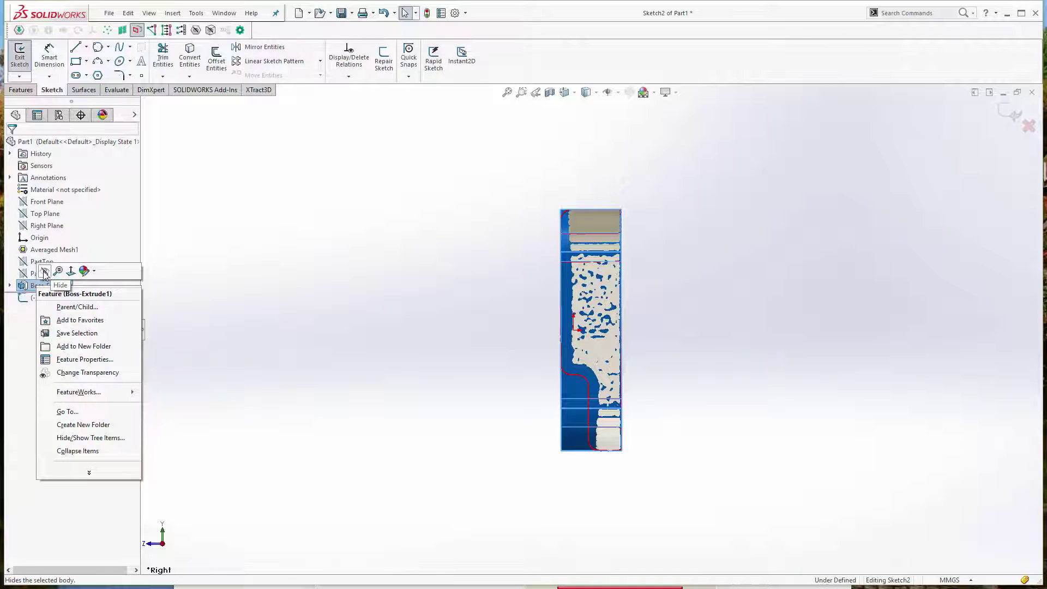
{"action": "left_click", "coordinate": [45, 274]}
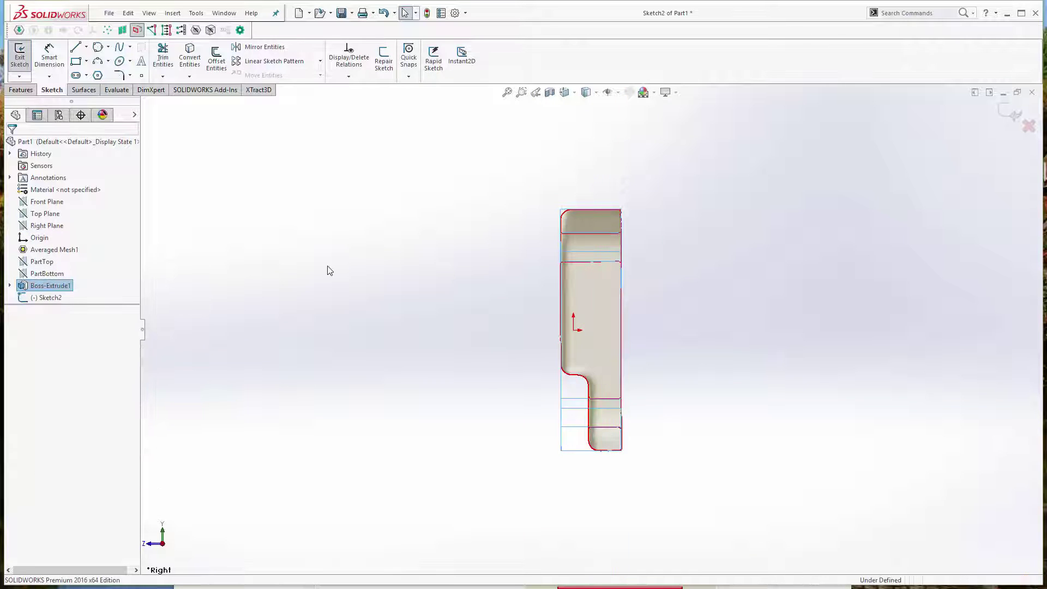
Step: Hide the scanned mesh and examine the merged slice outline around the step and lower end of the profile
{"action": "left_click", "coordinate": [196, 31]}
{"action": "scroll", "coordinate": [892, 415], "scroll_direction": "up", "scroll_amount": 1}
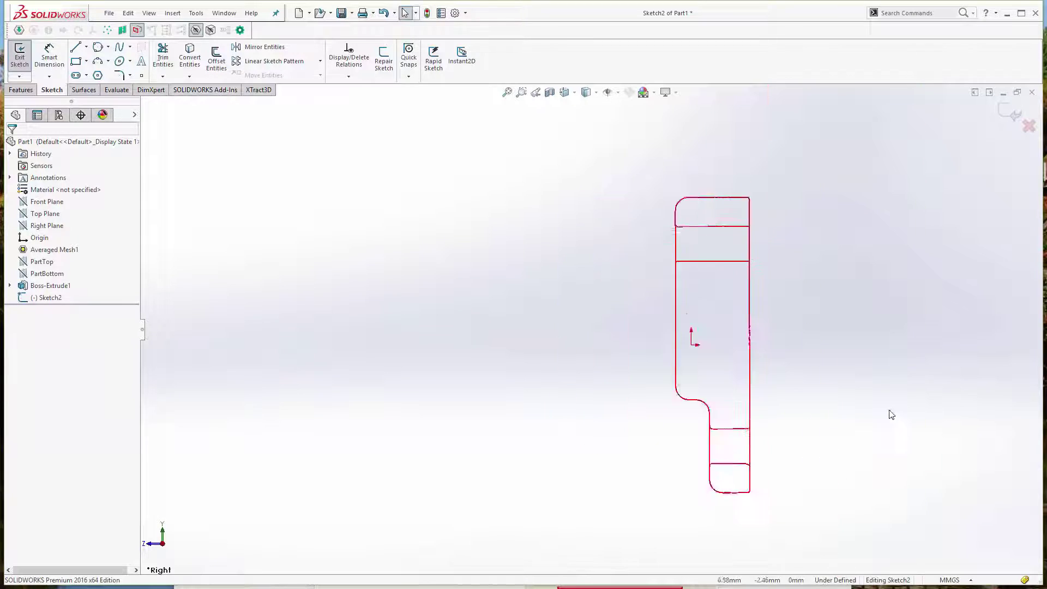
{"action": "scroll", "coordinate": [892, 415], "scroll_direction": "up", "scroll_amount": 1}
{"action": "scroll", "coordinate": [711, 386], "scroll_direction": "up", "scroll_amount": 1}
{"action": "scroll", "coordinate": [528, 355], "scroll_direction": "up", "scroll_amount": 1}
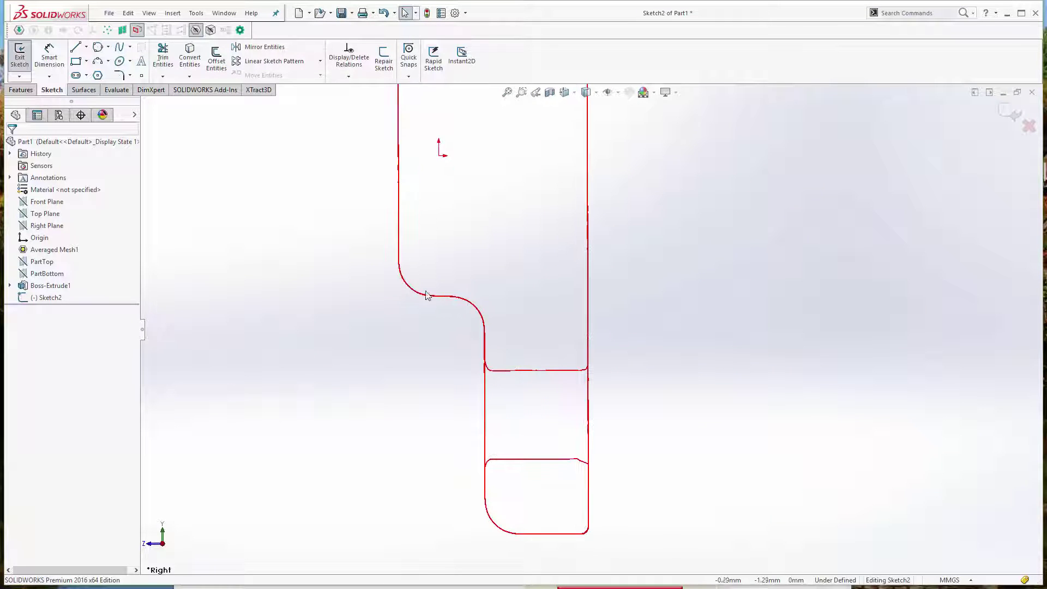
{"action": "scroll", "coordinate": [548, 283], "scroll_direction": "down", "scroll_amount": 3}
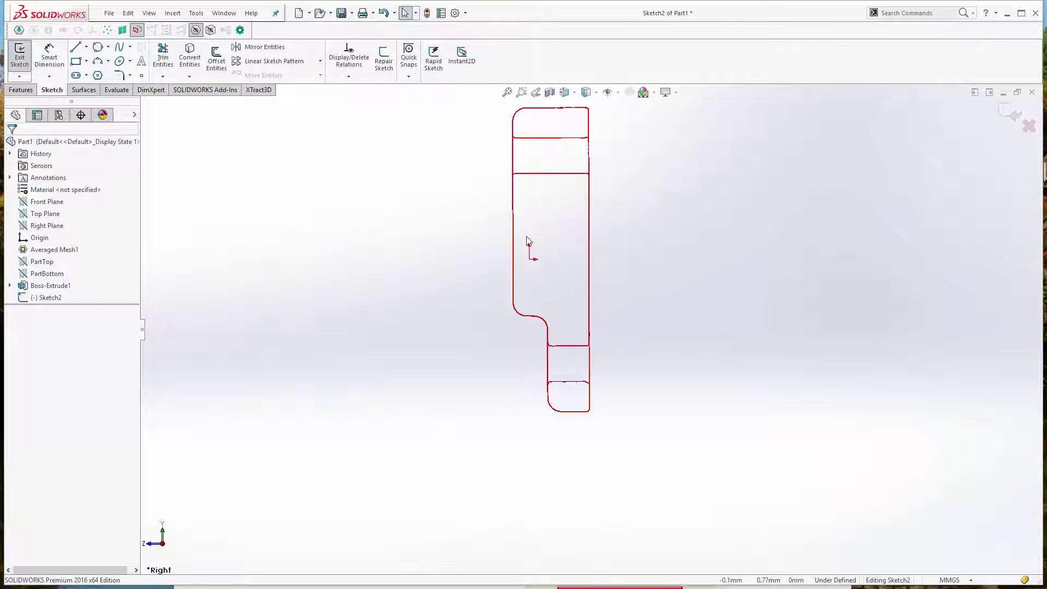
{"action": "scroll", "coordinate": [528, 310], "scroll_direction": "up", "scroll_amount": 2}
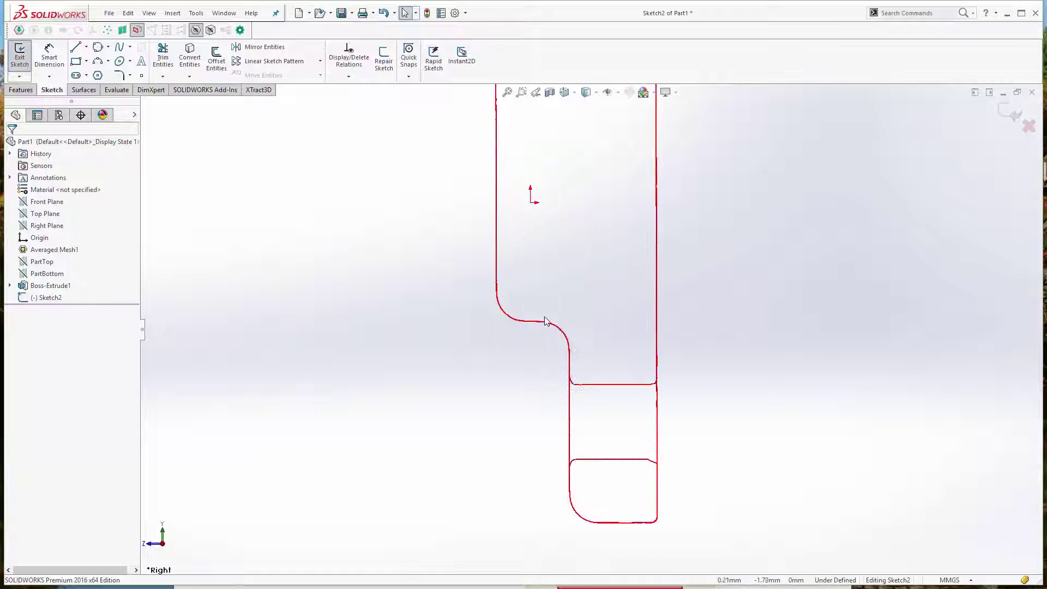
{"action": "scroll", "coordinate": [515, 253], "scroll_direction": "up", "scroll_amount": 3}
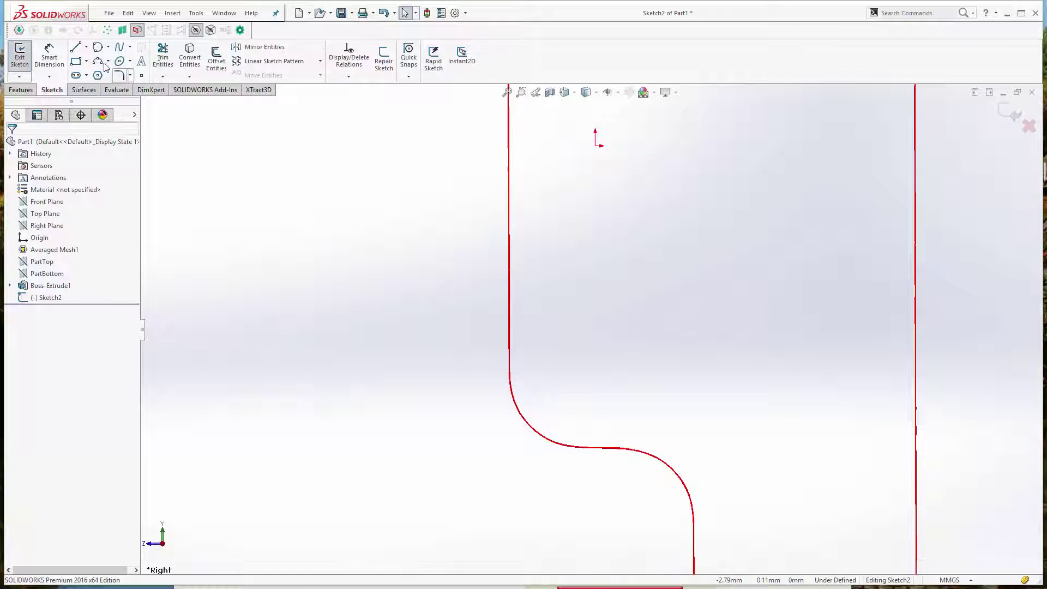
Step: Sketch a vertical line about 0.61 mm long on the outer slice edge, ending where the step's upper curve begins
{"action": "key", "text": "l"}
{"action": "scroll", "coordinate": [563, 367], "scroll_direction": "up", "scroll_amount": 3}
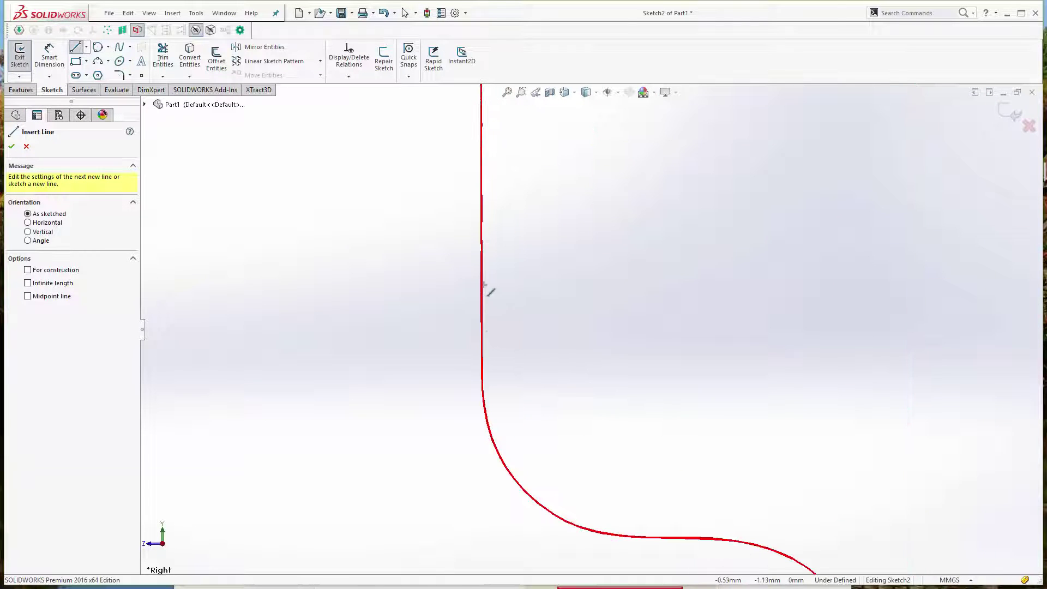
{"action": "scroll", "coordinate": [538, 346], "scroll_direction": "up", "scroll_amount": 5}
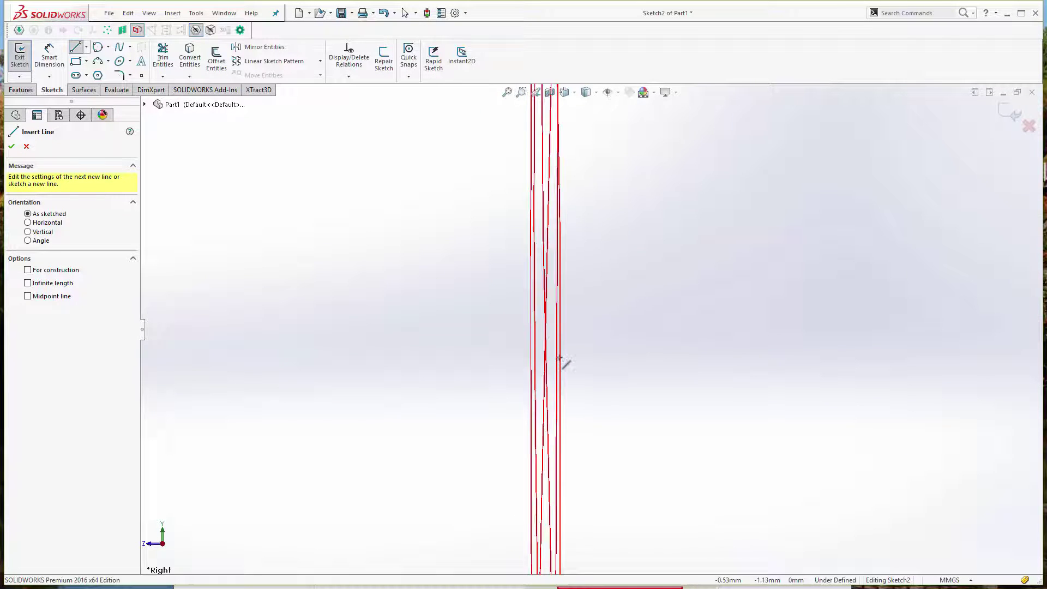
{"action": "scroll", "coordinate": [603, 399], "scroll_direction": "up", "scroll_amount": 3}
{"action": "scroll", "coordinate": [436, 326], "scroll_direction": "up", "scroll_amount": 3}
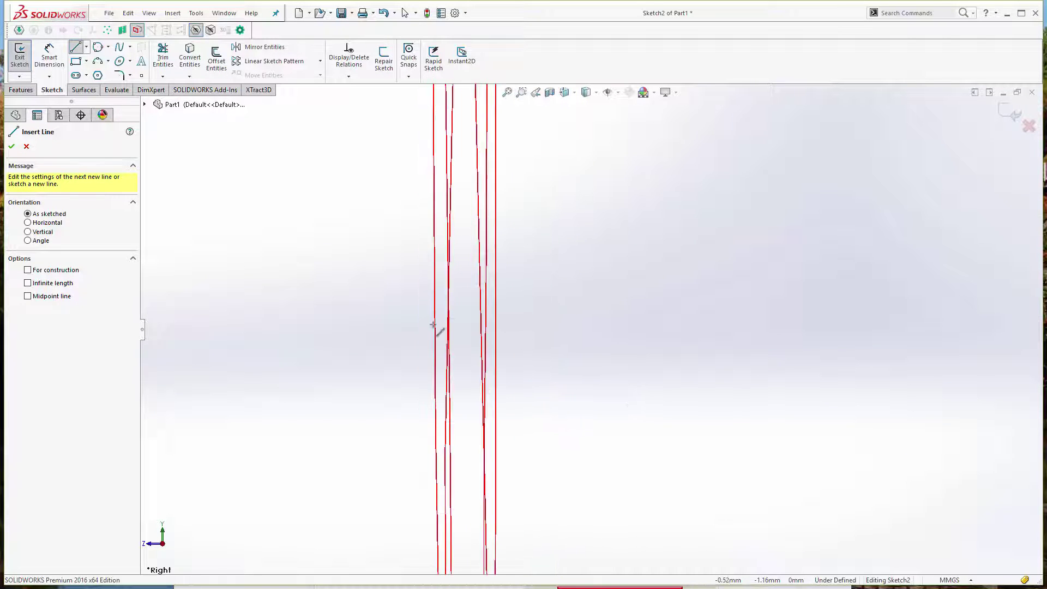
{"action": "scroll", "coordinate": [530, 367], "scroll_direction": "down", "scroll_amount": 10}
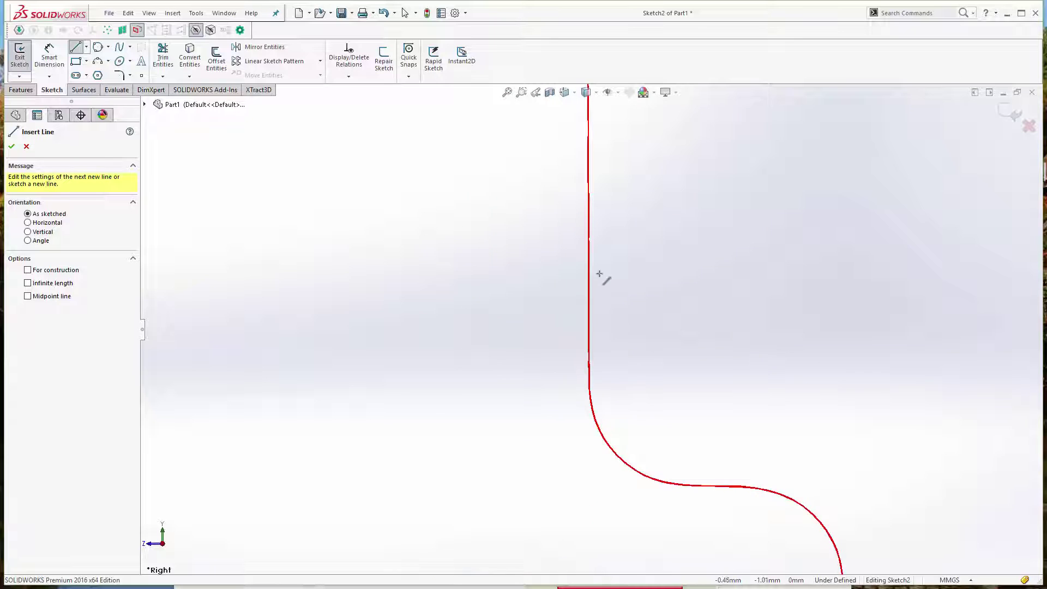
{"action": "scroll", "coordinate": [591, 249], "scroll_direction": "up", "scroll_amount": 2}
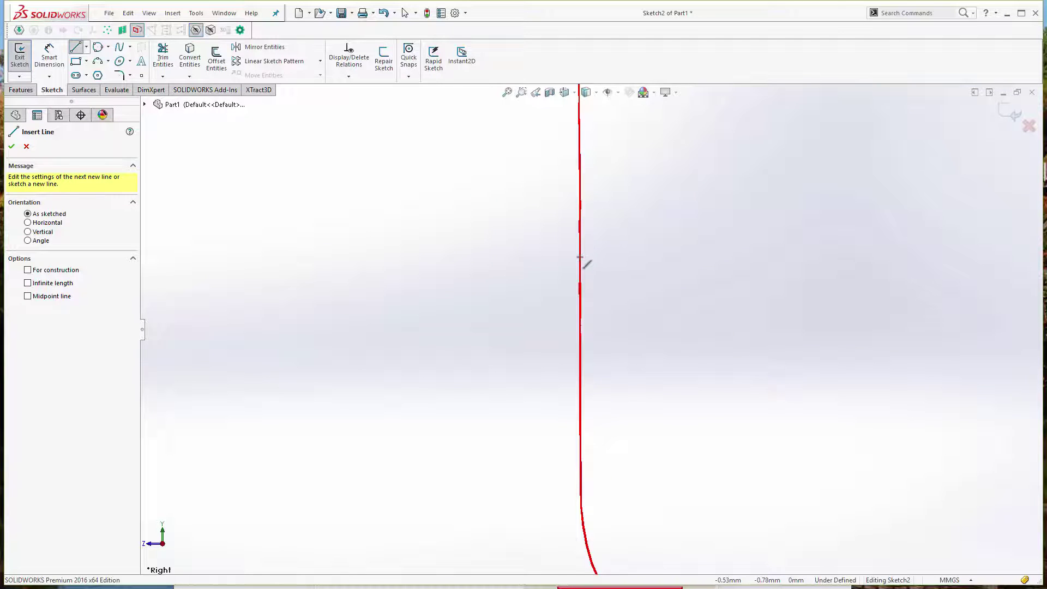
{"action": "left_click", "coordinate": [579, 258]}
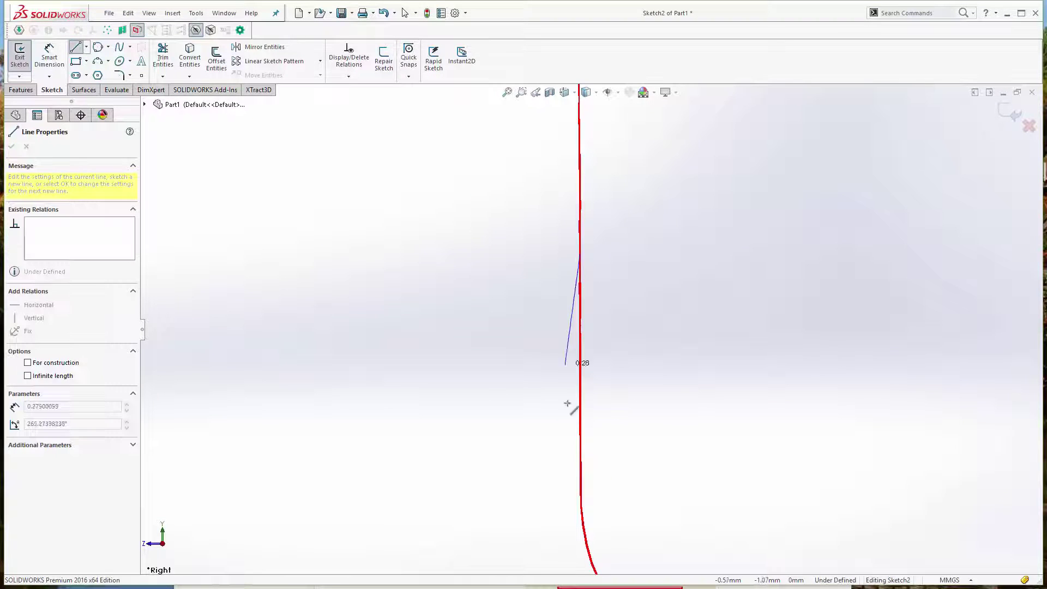
{"action": "left_click", "coordinate": [581, 494]}
{"action": "key", "text": "Escape"}
{"action": "scroll", "coordinate": [591, 370], "scroll_direction": "down", "scroll_amount": 1}
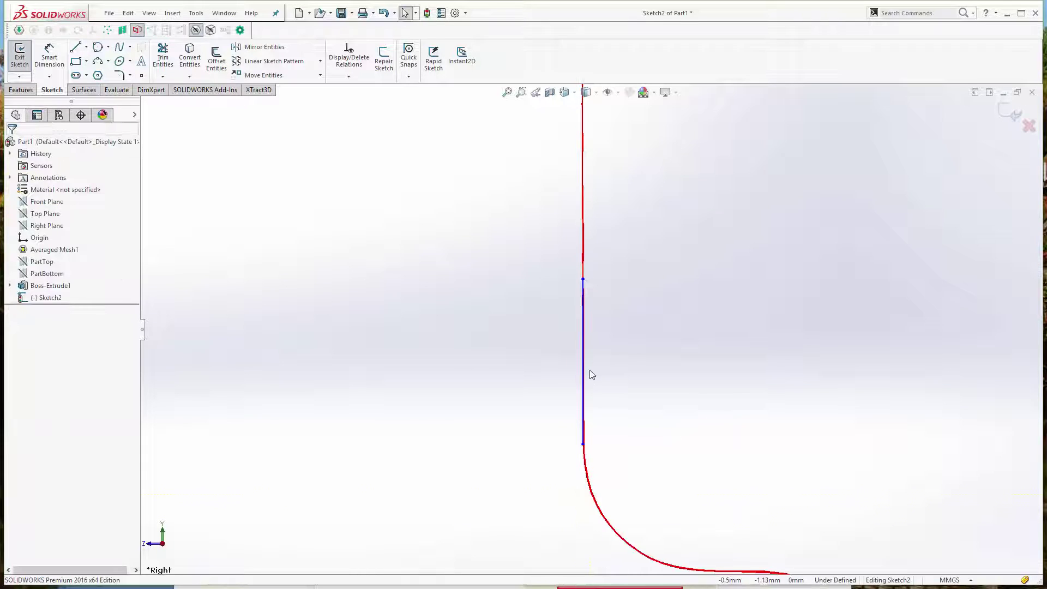
Step: Fit the vertical line to the slice data with the XTract3D 2D Fit and inspect its position among the merged slices
{"action": "left_click", "coordinate": [584, 323]}
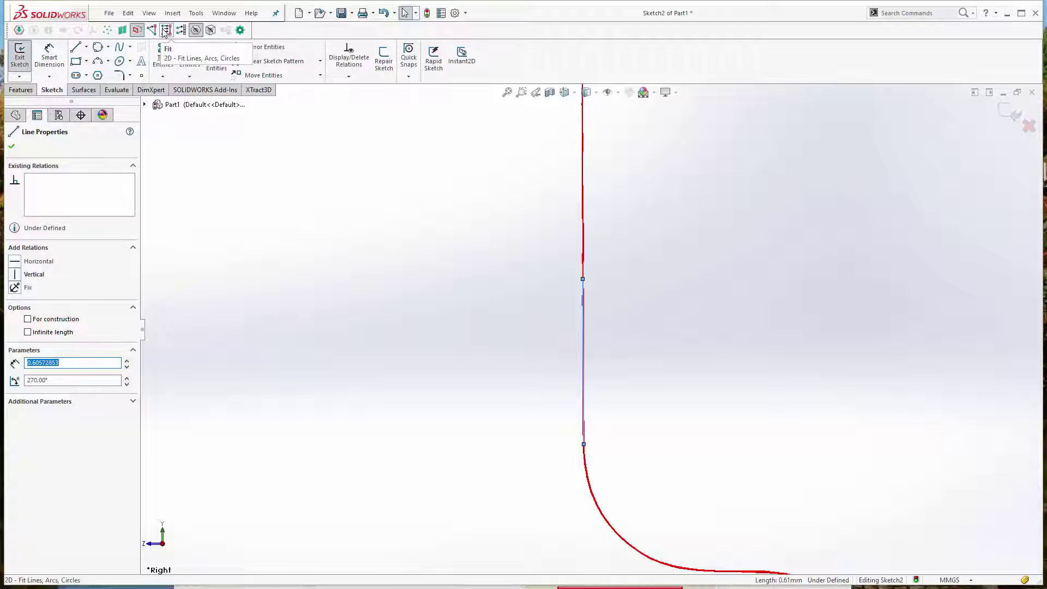
{"action": "scroll", "coordinate": [656, 434], "scroll_direction": "down", "scroll_amount": 5}
{"action": "scroll", "coordinate": [534, 342], "scroll_direction": "down", "scroll_amount": 4}
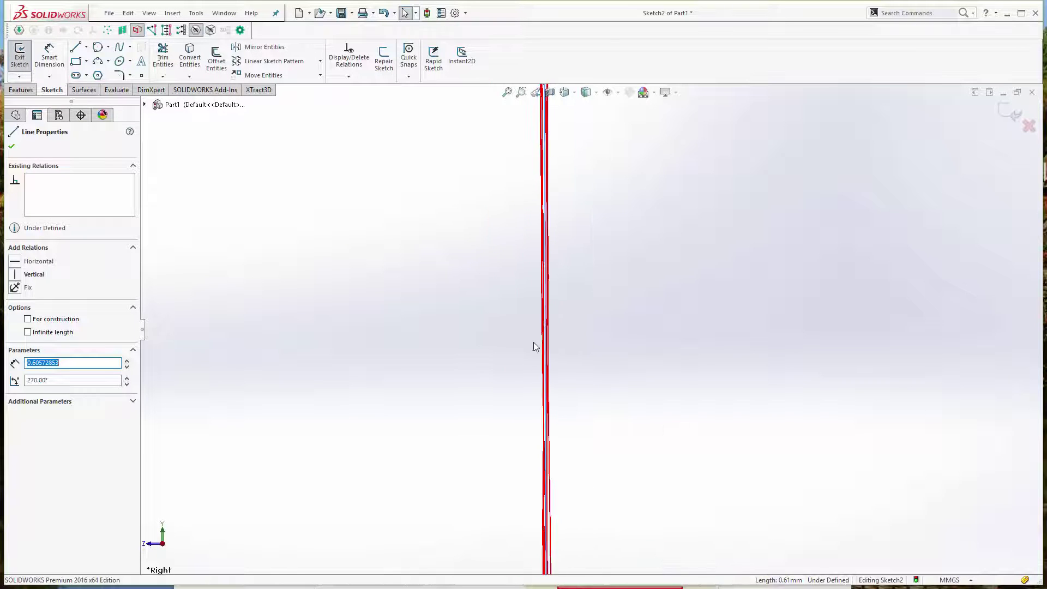
{"action": "scroll", "coordinate": [573, 273], "scroll_direction": "down", "scroll_amount": 3}
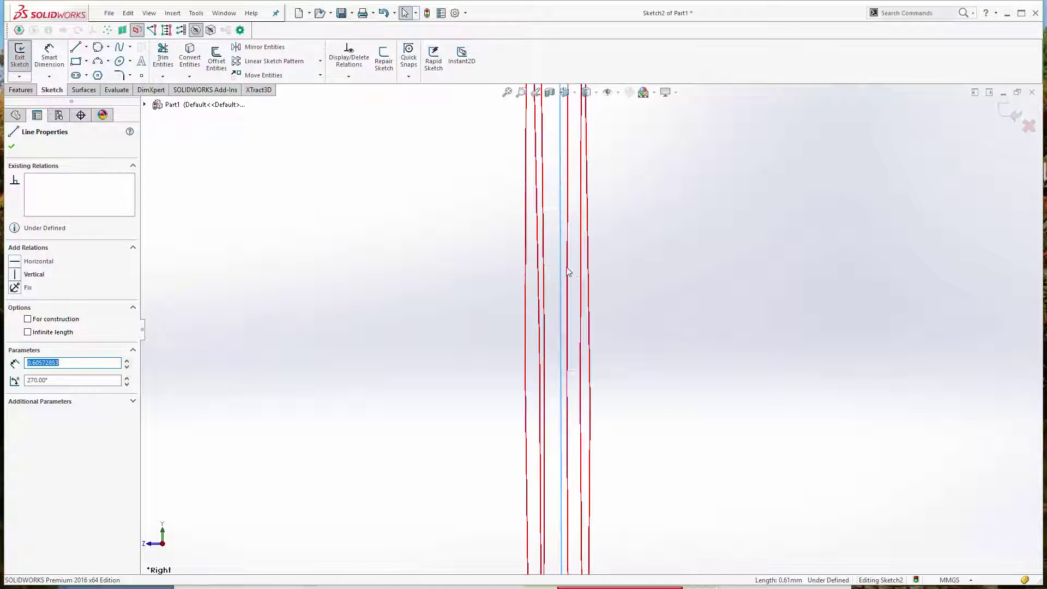
{"action": "scroll", "coordinate": [568, 271], "scroll_direction": "up", "scroll_amount": 1}
{"action": "scroll", "coordinate": [591, 277], "scroll_direction": "down", "scroll_amount": 3}
{"action": "scroll", "coordinate": [624, 283], "scroll_direction": "up", "scroll_amount": 9}
{"action": "scroll", "coordinate": [692, 306], "scroll_direction": "up", "scroll_amount": 8}
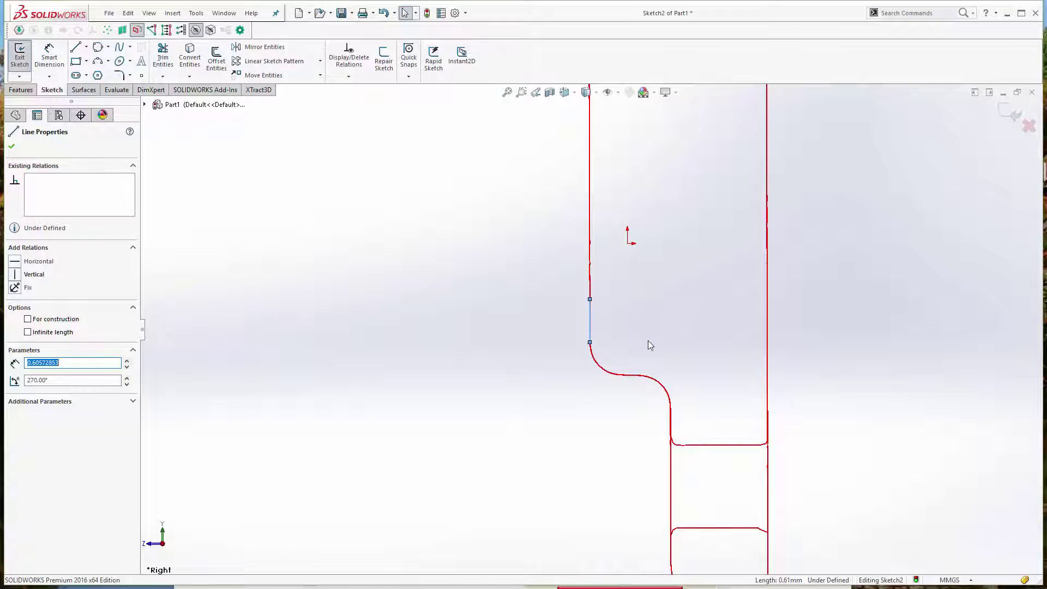
Step: Sketch a horizontal line along the lowest edge of the slice outline, between its two rounded corners
{"action": "scroll", "coordinate": [625, 361], "scroll_direction": "down", "scroll_amount": 3}
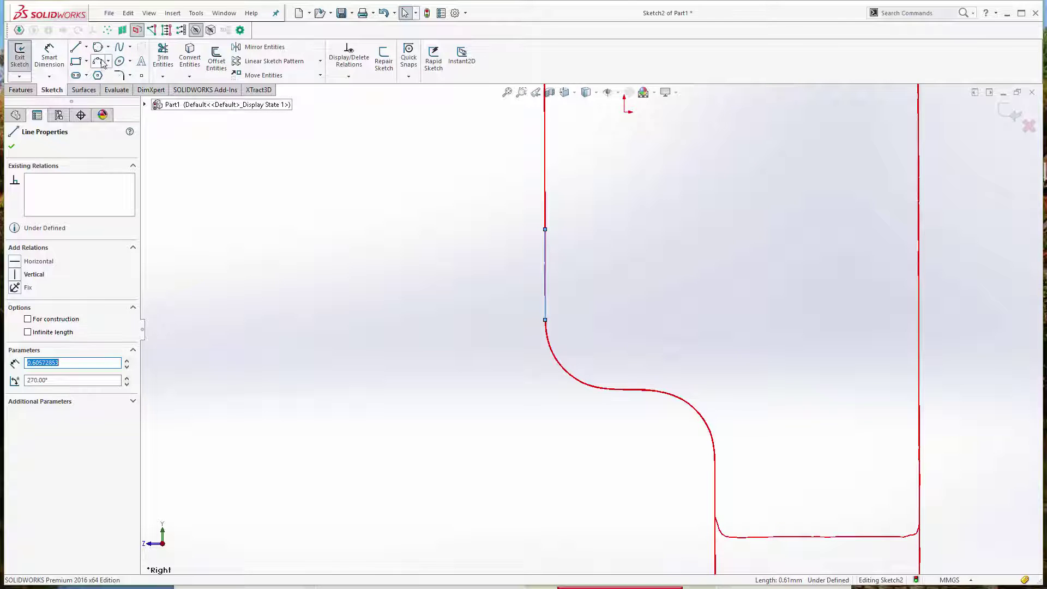
{"action": "scroll", "coordinate": [725, 426], "scroll_direction": "up", "scroll_amount": 5}
{"action": "scroll", "coordinate": [646, 418], "scroll_direction": "down", "scroll_amount": 3}
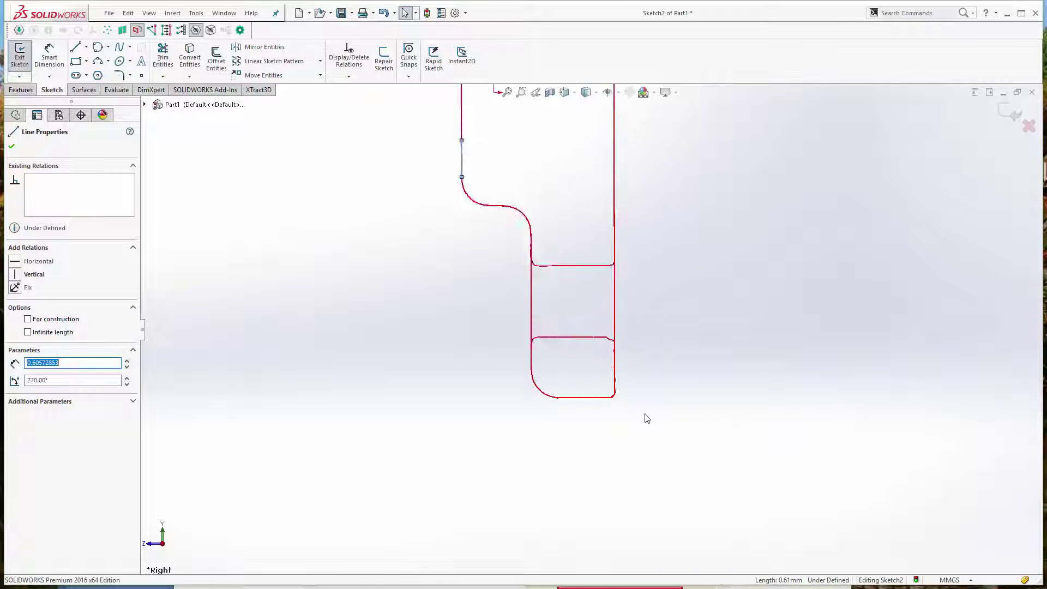
{"action": "left_click", "coordinate": [75, 47]}
{"action": "scroll", "coordinate": [540, 358], "scroll_direction": "down", "scroll_amount": 5}
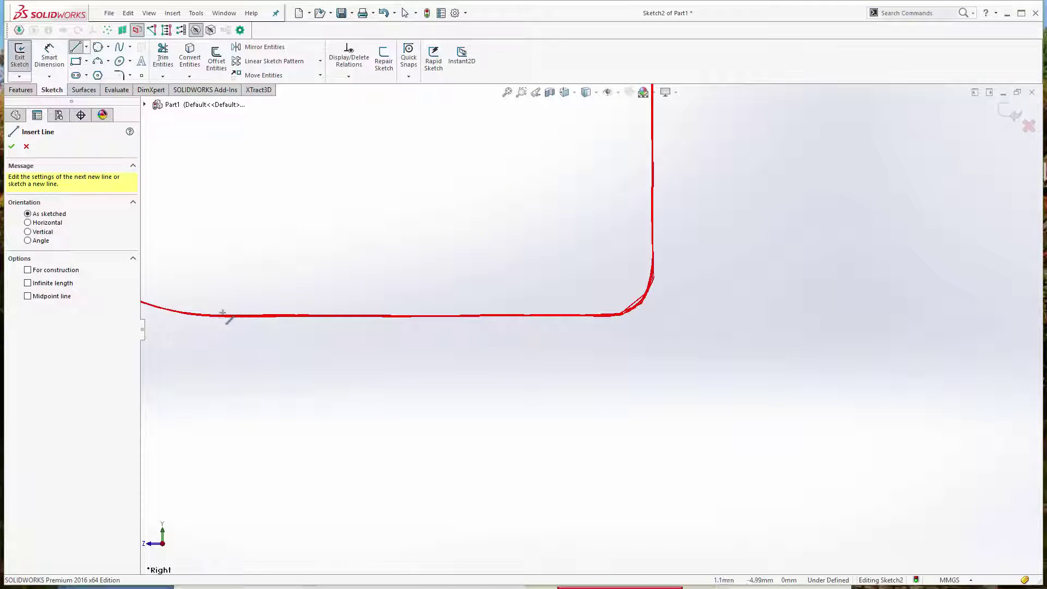
{"action": "scroll", "coordinate": [298, 329], "scroll_direction": "down", "scroll_amount": 3}
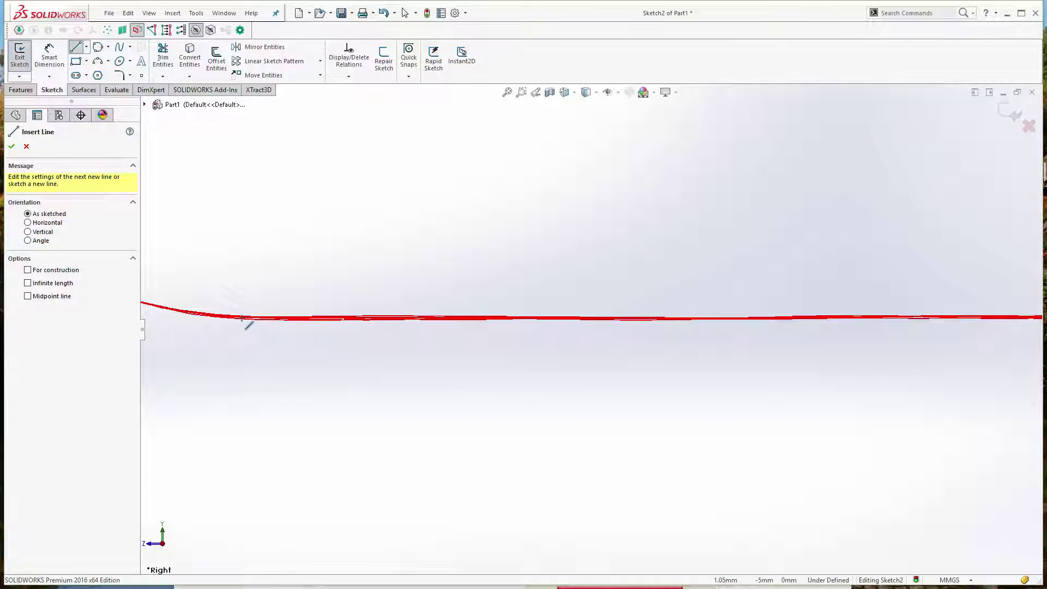
{"action": "left_click", "coordinate": [242, 318]}
{"action": "left_click", "coordinate": [955, 318]}
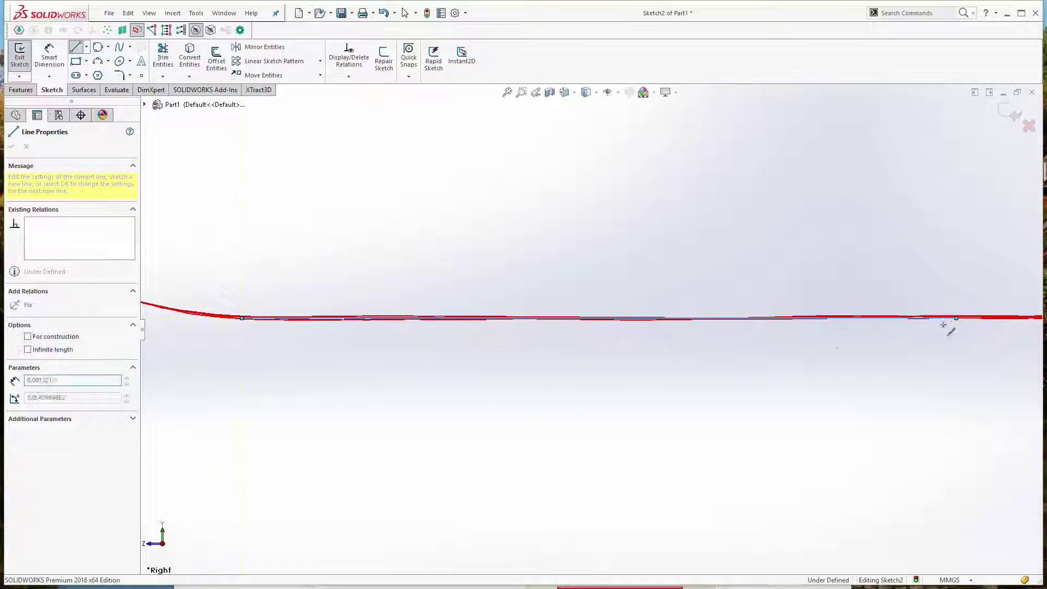
{"action": "key", "text": "Escape"}
{"action": "scroll", "coordinate": [532, 356], "scroll_direction": "up", "scroll_amount": 3}
{"action": "scroll", "coordinate": [587, 321], "scroll_direction": "up", "scroll_amount": 5}
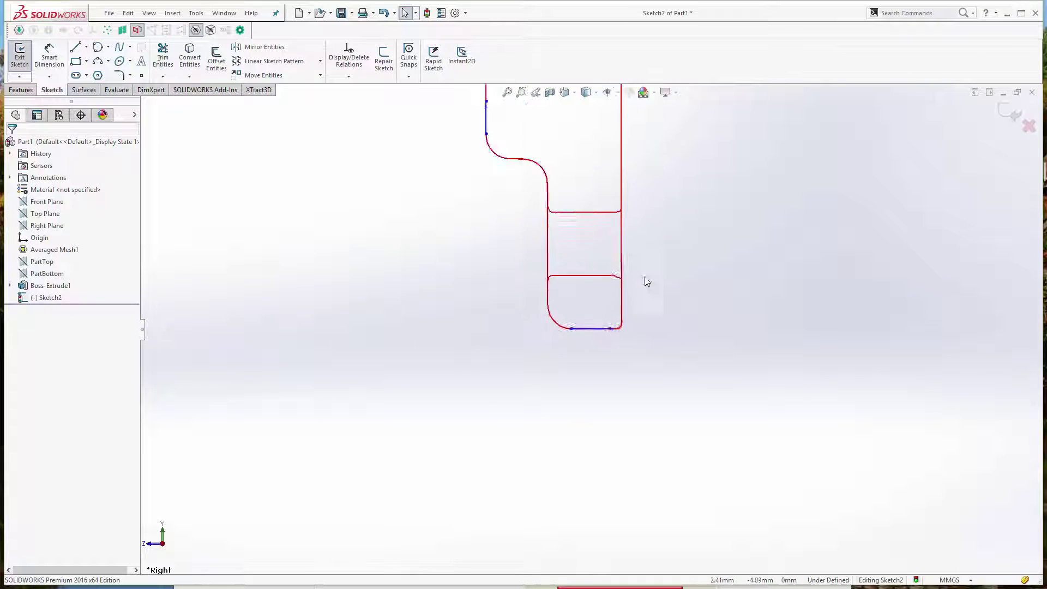
Step: Sketch a three-point arc of about 0.47 mm radius from the vertical line's lower end, following the curve to the step's ledge
{"action": "scroll", "coordinate": [523, 161], "scroll_direction": "down", "scroll_amount": 5}
{"action": "scroll", "coordinate": [556, 203], "scroll_direction": "up", "scroll_amount": 3}
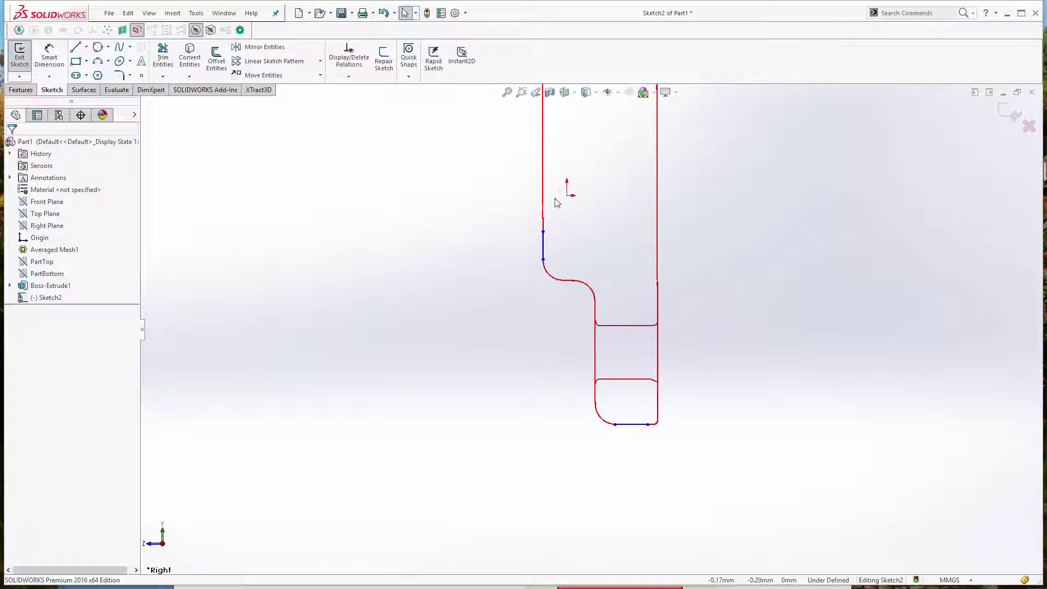
{"action": "scroll", "coordinate": [571, 268], "scroll_direction": "down", "scroll_amount": 1}
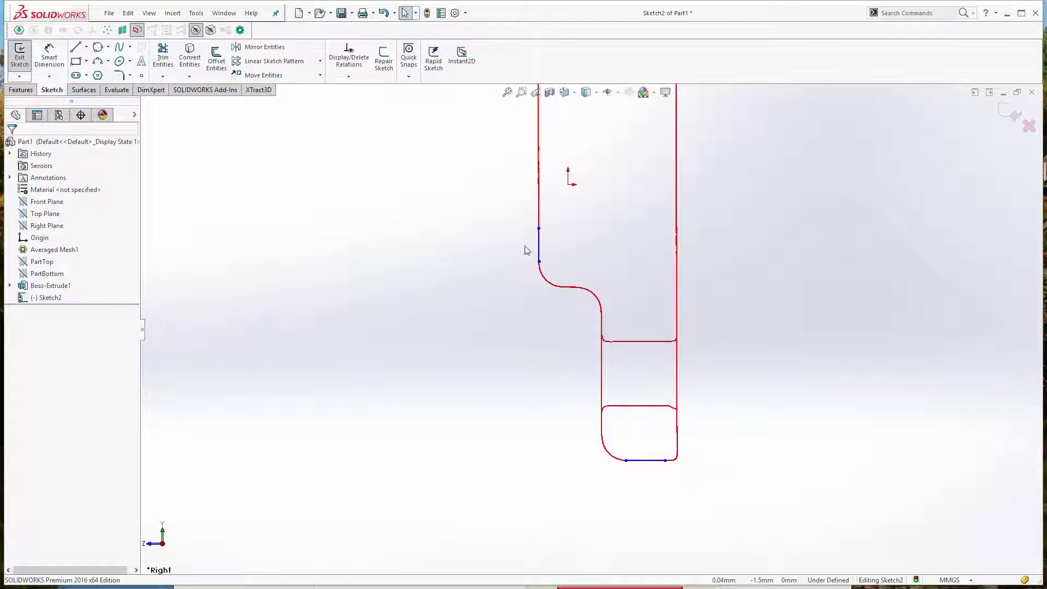
{"action": "left_click", "coordinate": [99, 63]}
{"action": "scroll", "coordinate": [584, 304], "scroll_direction": "down", "scroll_amount": 10}
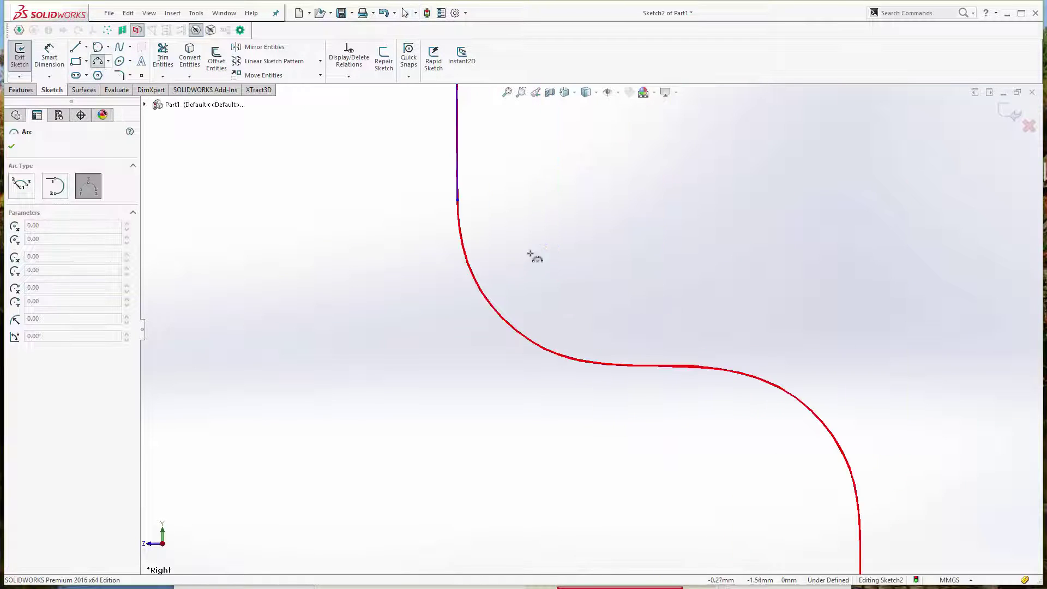
{"action": "left_click", "coordinate": [457, 201]}
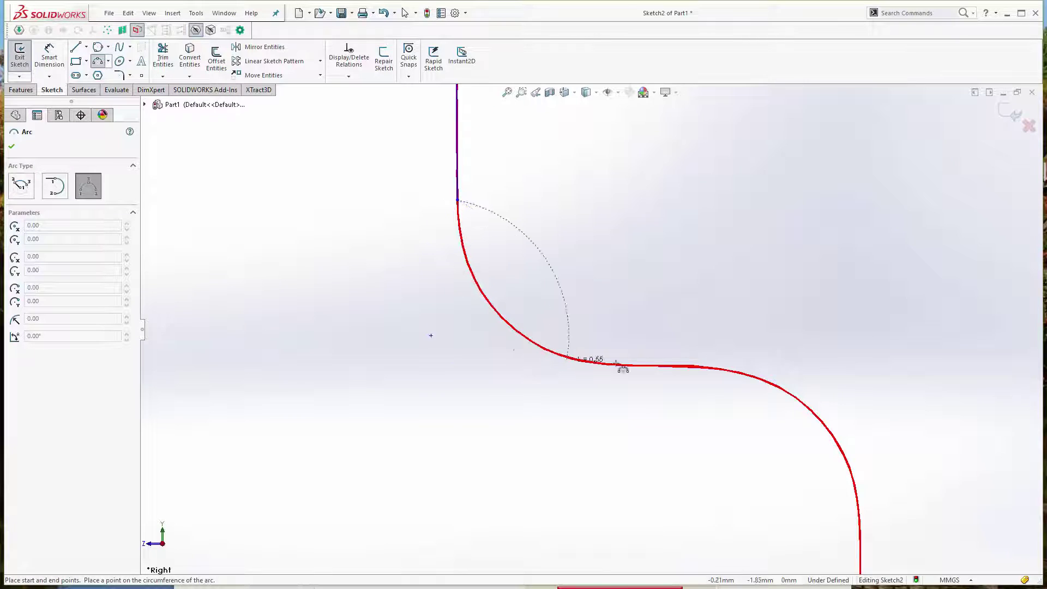
{"action": "left_click", "coordinate": [669, 365]}
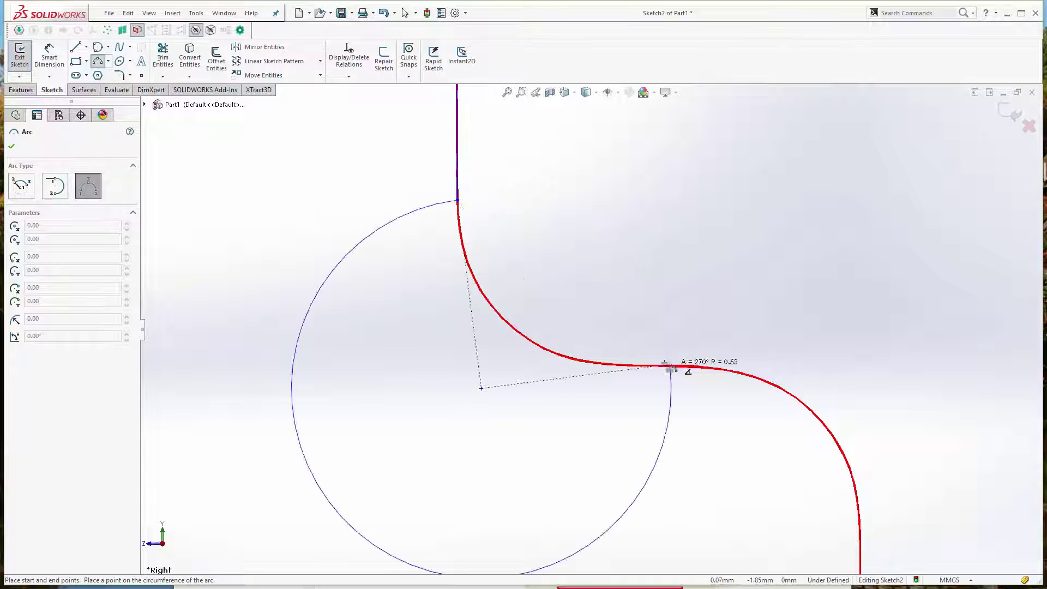
{"action": "left_click", "coordinate": [548, 354]}
{"action": "key", "text": "Escape"}
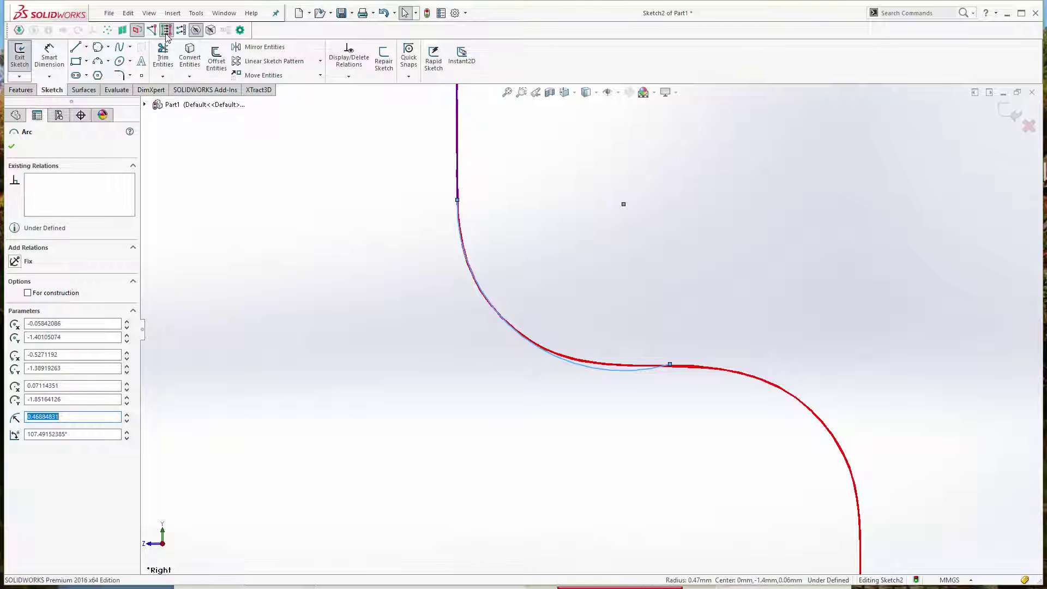
Step: Move the arc's free endpoint back to where the curve meets the step's ledge and fit the arc to the slices
{"action": "left_click_drag", "start_coordinate": [673, 365], "coordinate": [625, 366]}
{"action": "left_click", "coordinate": [513, 326]}
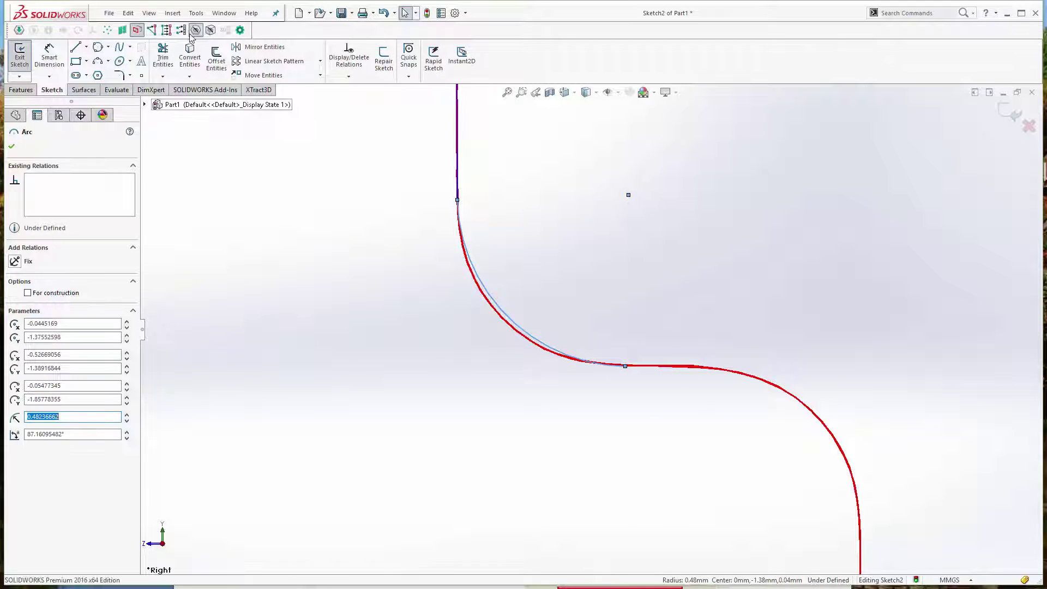
{"action": "scroll", "coordinate": [750, 413], "scroll_direction": "up", "scroll_amount": 5}
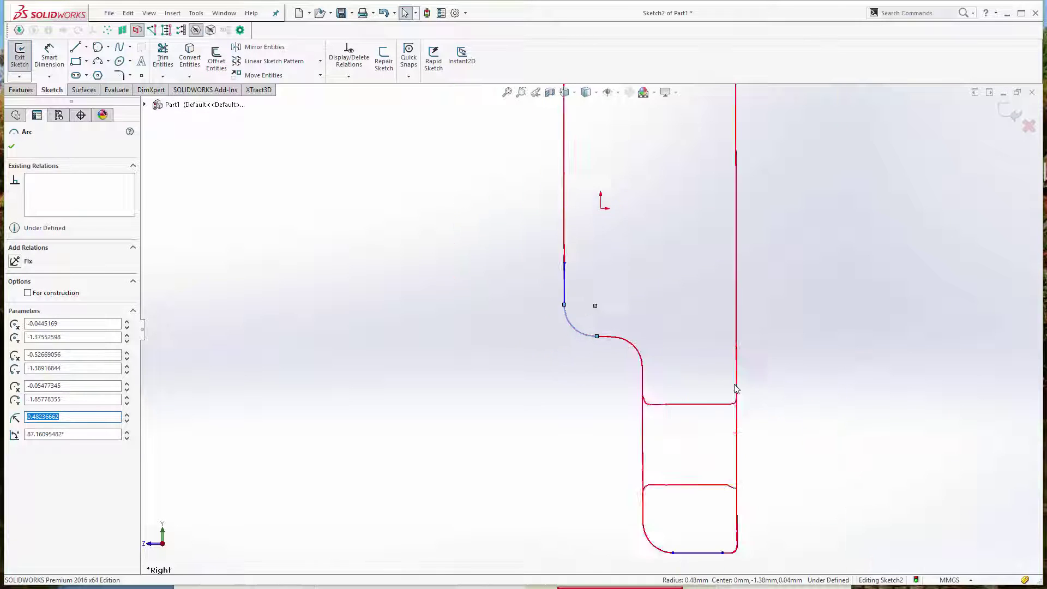
Step: Sketch a three-point arc of about 0.47 mm radius around the large lower corner, starting at the horizontal line's end
{"action": "left_click", "coordinate": [99, 63]}
{"action": "scroll", "coordinate": [709, 485], "scroll_direction": "down", "scroll_amount": 5}
{"action": "left_click", "coordinate": [494, 444]}
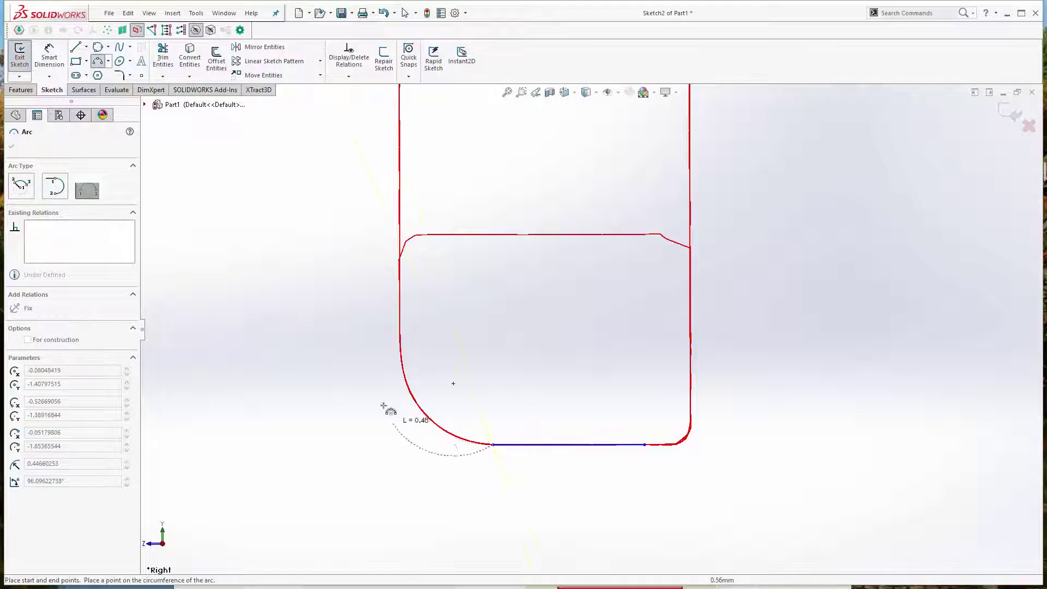
{"action": "left_click", "coordinate": [401, 337]}
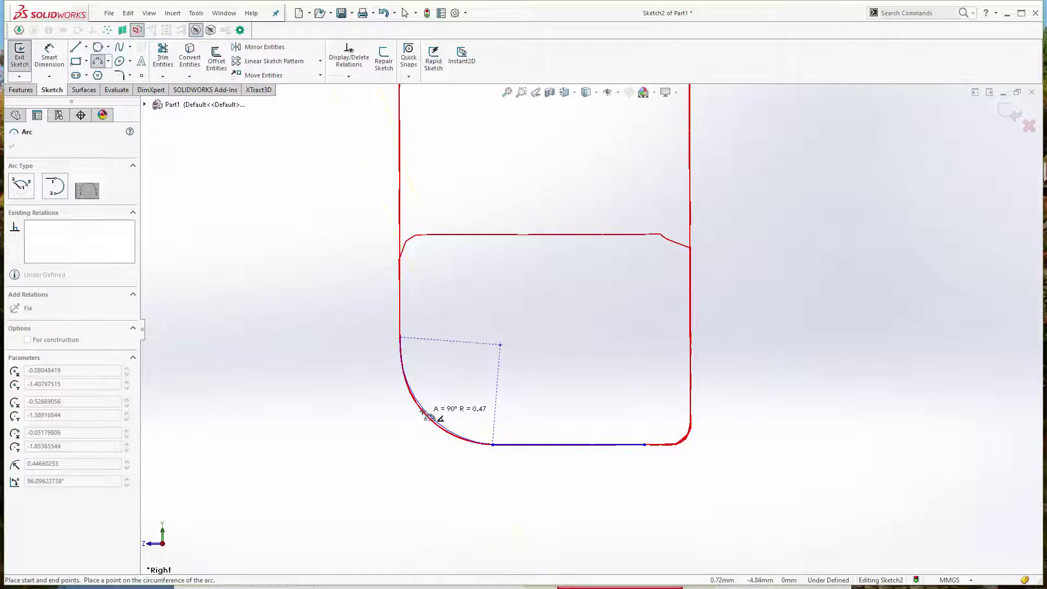
{"action": "left_click", "coordinate": [431, 417]}
{"action": "key", "text": "Escape"}
Step: Fit the large lower corner's arc to the merged slice outline and check the lower end of the profile
{"action": "left_click", "coordinate": [434, 419]}
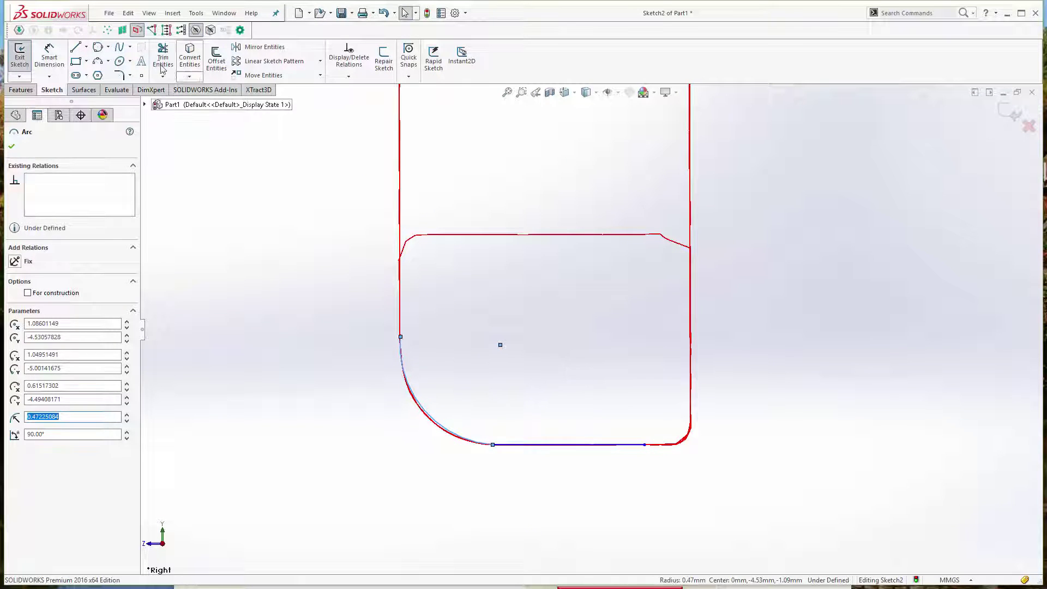
{"action": "scroll", "coordinate": [540, 381], "scroll_direction": "up", "scroll_amount": 5}
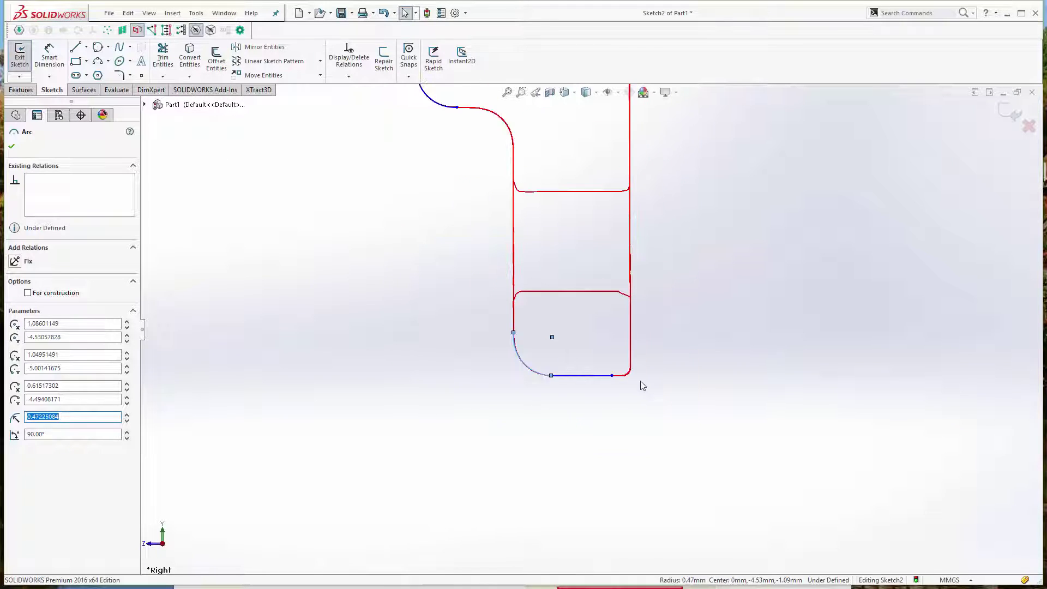
{"action": "scroll", "coordinate": [642, 380], "scroll_direction": "up", "scroll_amount": 3}
{"action": "scroll", "coordinate": [624, 372], "scroll_direction": "down", "scroll_amount": 1}
{"action": "scroll", "coordinate": [560, 284], "scroll_direction": "down", "scroll_amount": 2}
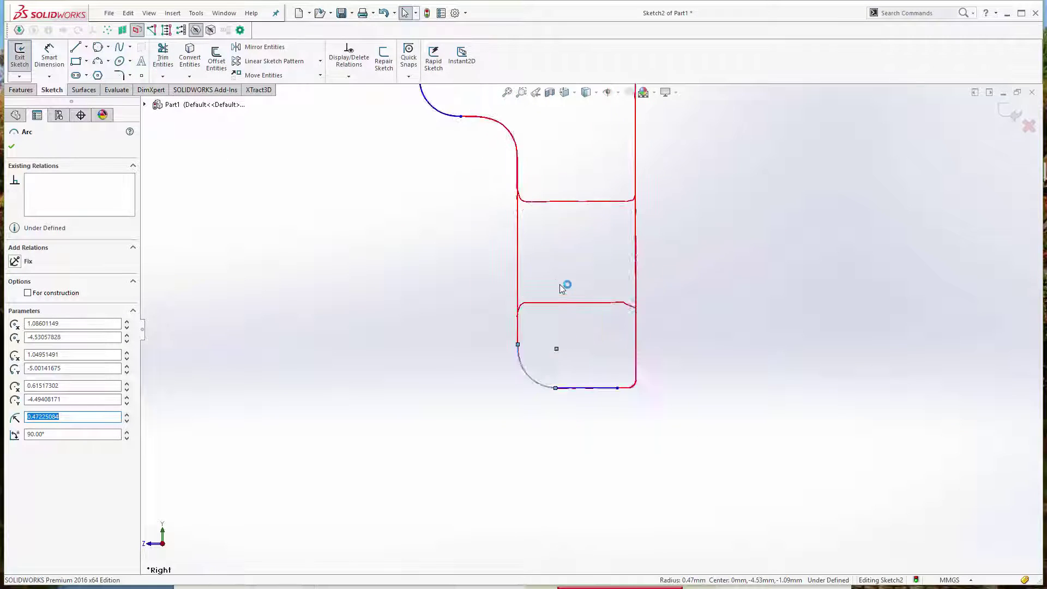
Step: Sketch a vertical line about 2.45 mm long upward from the large lower corner arc's end and fit it to the slices
{"action": "scroll", "coordinate": [560, 284], "scroll_direction": "down", "scroll_amount": 1}
{"action": "left_click", "coordinate": [76, 47]}
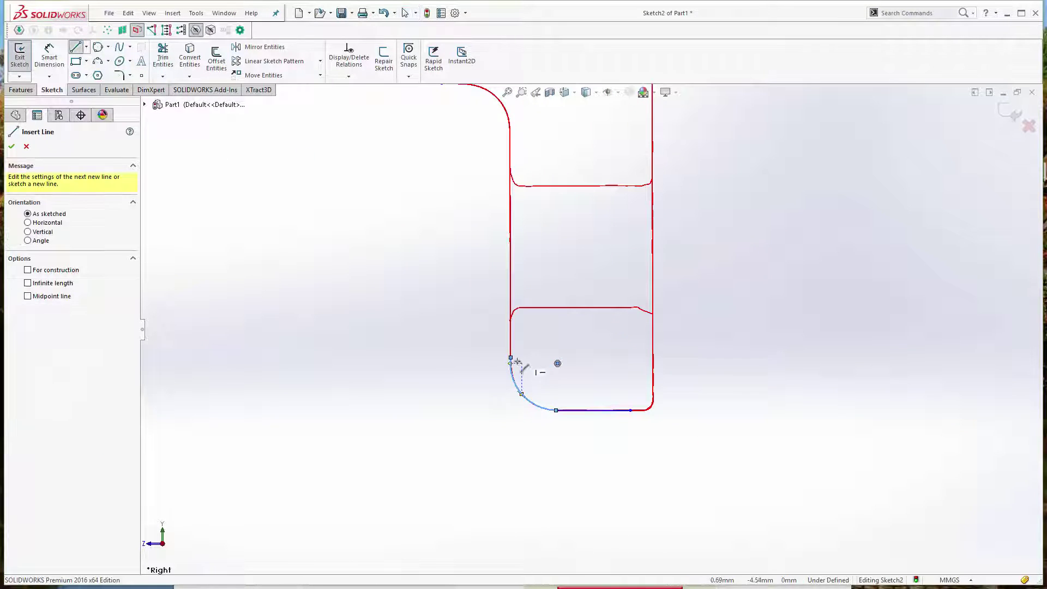
{"action": "left_click_drag", "start_coordinate": [511, 358], "coordinate": [511, 102]}
{"action": "key", "text": "Escape"}
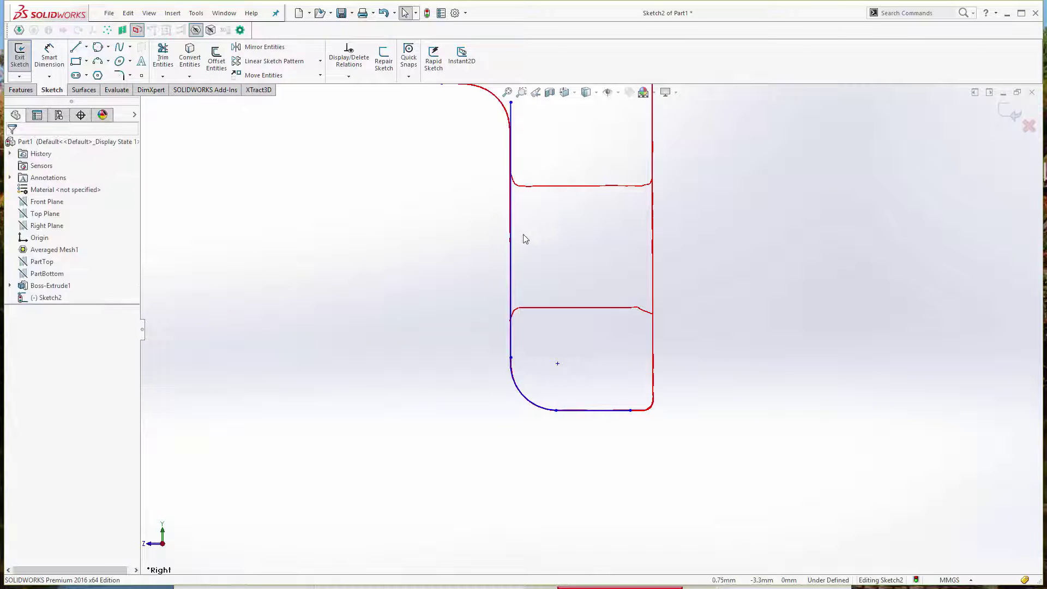
{"action": "left_click", "coordinate": [511, 235]}
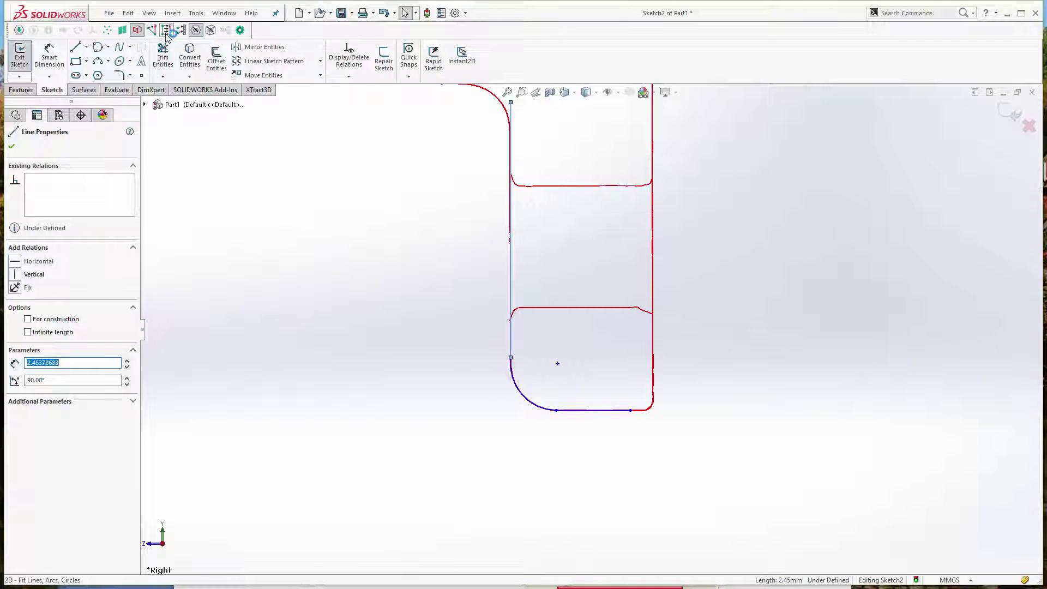
{"action": "scroll", "coordinate": [555, 127], "scroll_direction": "down", "scroll_amount": 6}
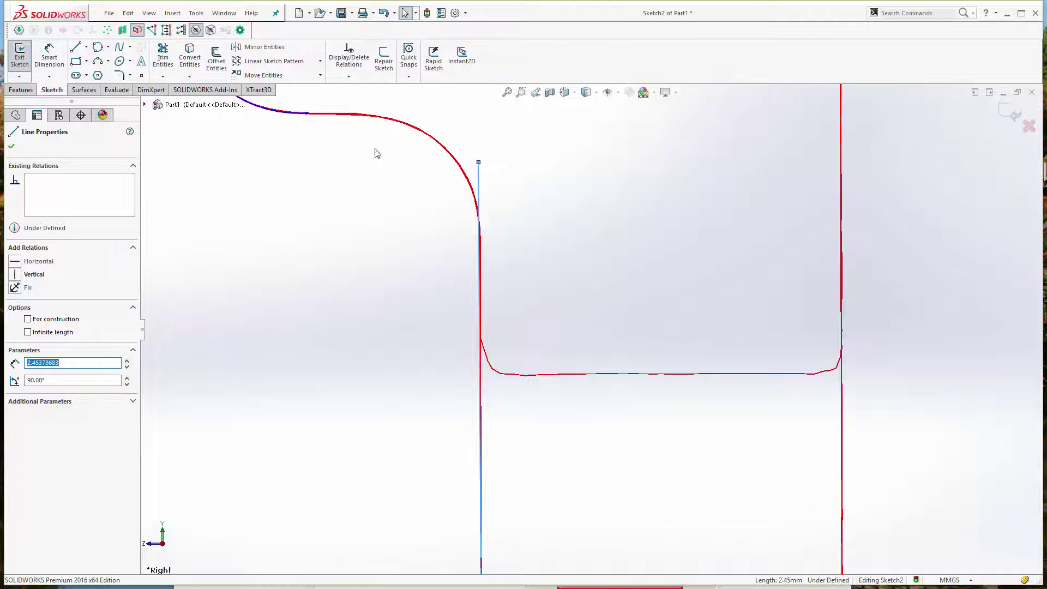
Step: Move the vertical line's upper endpoint down to where the step's outer curve begins
{"action": "left_click", "coordinate": [107, 60]}
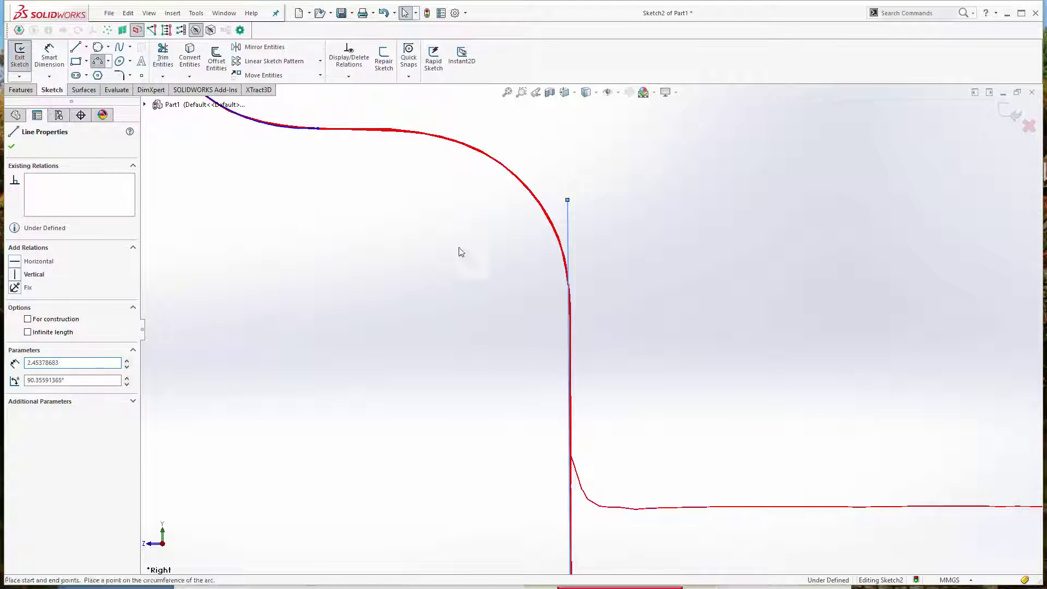
{"action": "scroll", "coordinate": [579, 315], "scroll_direction": "down", "scroll_amount": 2}
{"action": "key", "text": "Escape"}
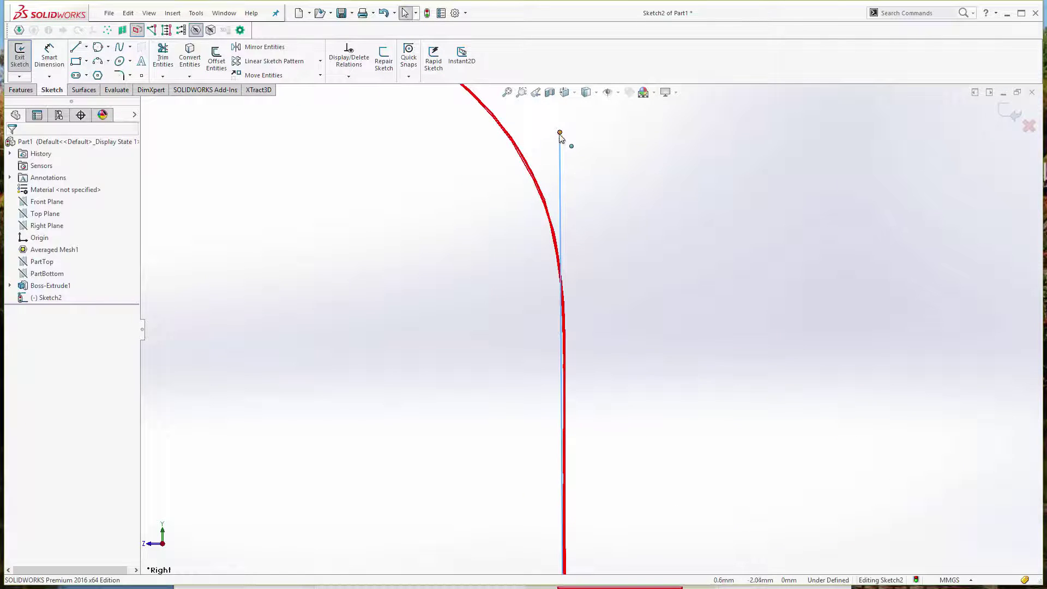
{"action": "mouse_move", "coordinate": [560, 133]}
{"action": "left_mouse_down"}
{"action": "mouse_move", "coordinate": [574, 276]}
{"action": "mouse_move", "coordinate": [566, 336]}
{"action": "left_mouse_up"}
{"action": "scroll", "coordinate": [604, 286], "scroll_direction": "up", "scroll_amount": 2}
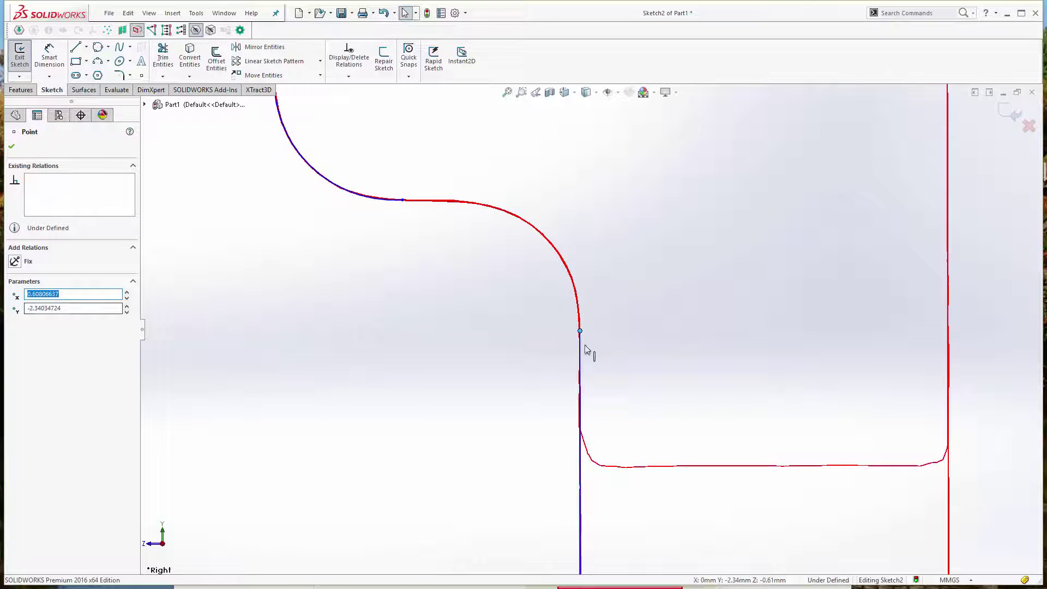
Step: Sketch a three-point arc of about 0.47 mm radius along the step's outer curve from the vertical line's upper end and fit it to the slices
{"action": "left_click", "coordinate": [98, 62]}
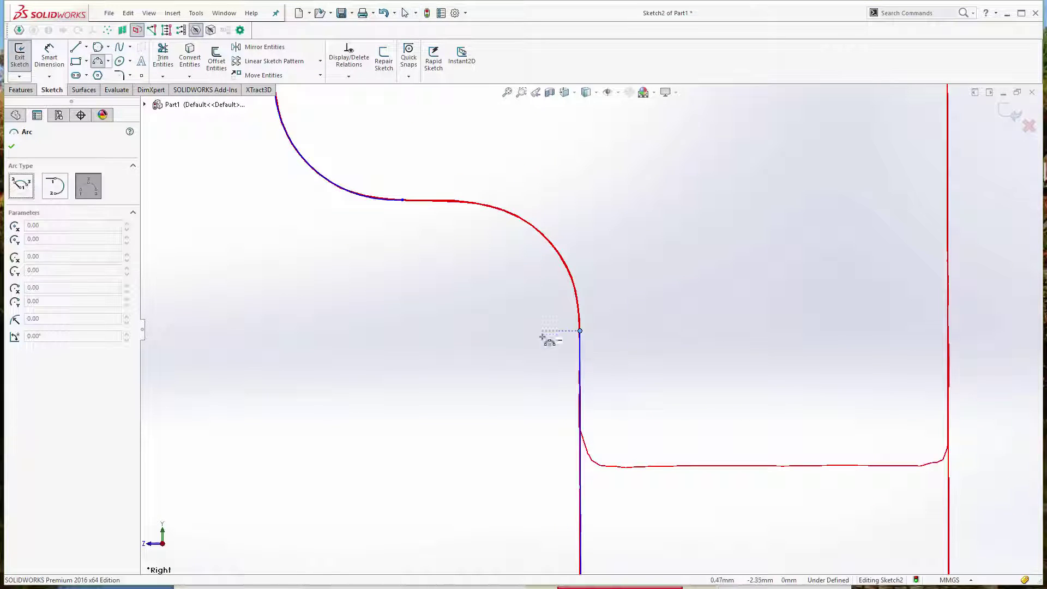
{"action": "left_click", "coordinate": [580, 332]}
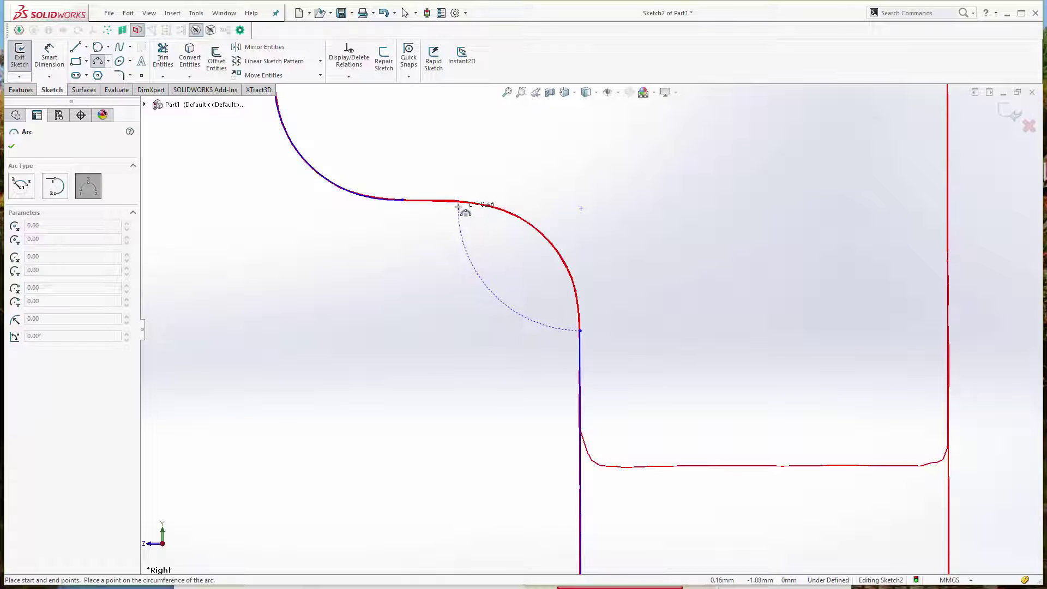
{"action": "left_click", "coordinate": [457, 203]}
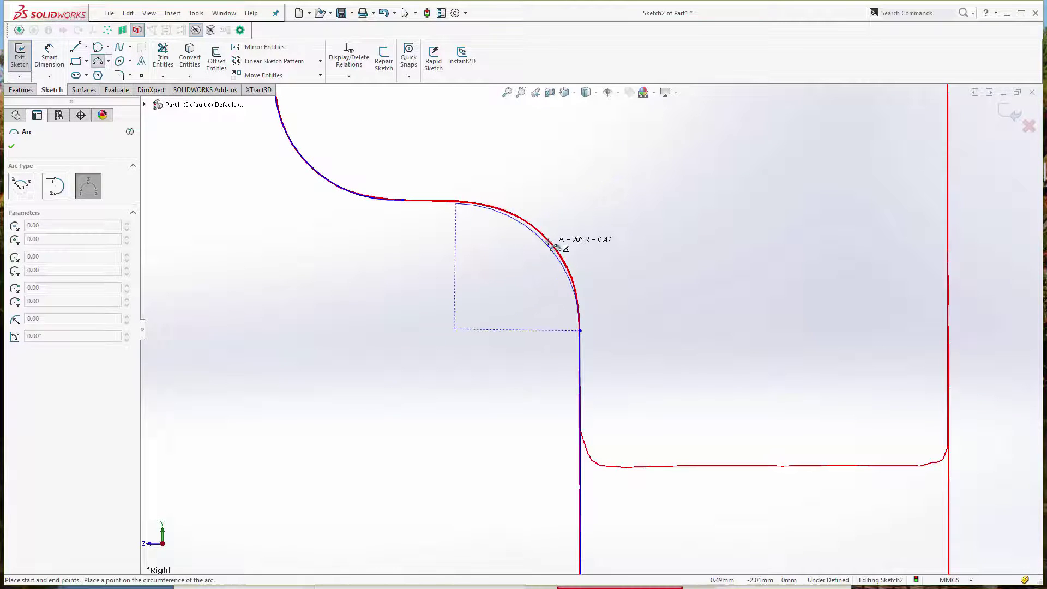
{"action": "left_click", "coordinate": [555, 249]}
{"action": "key", "text": "Escape"}
{"action": "left_click", "coordinate": [509, 224]}
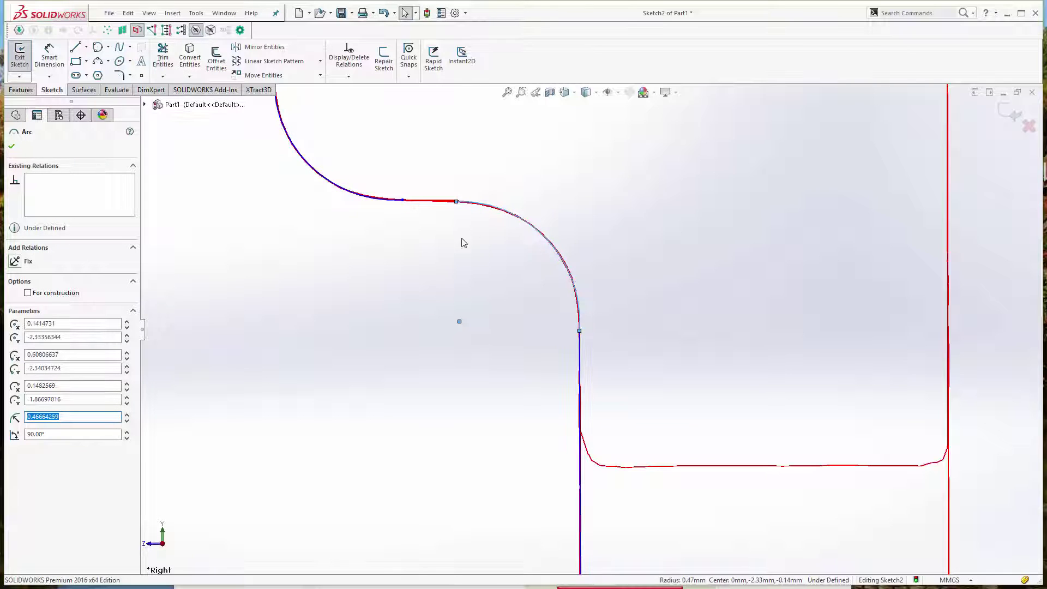
{"action": "scroll", "coordinate": [430, 198], "scroll_direction": "down", "scroll_amount": 2}
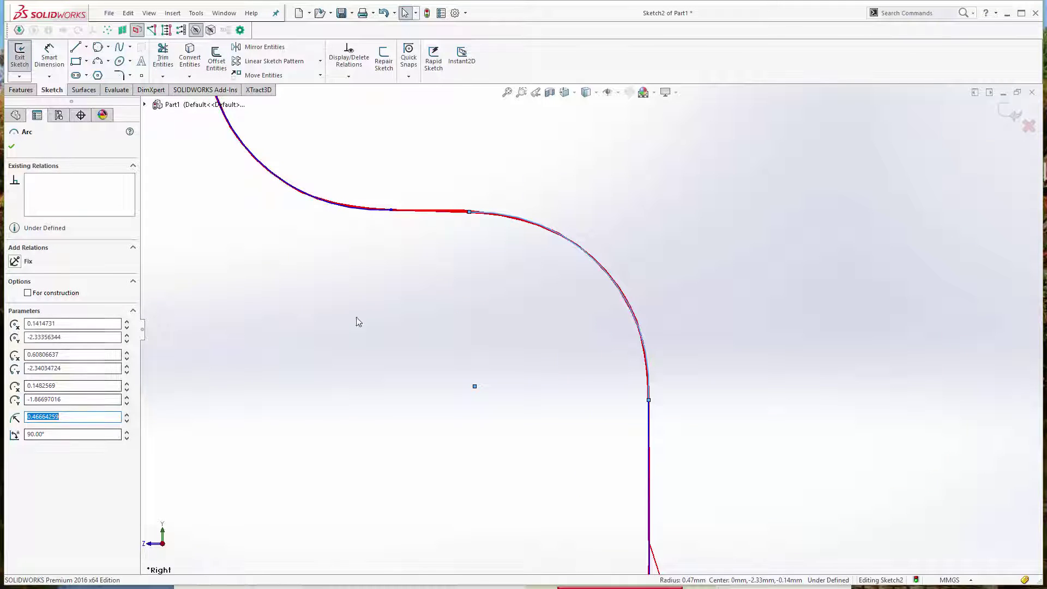
{"action": "left_click", "coordinate": [453, 240]}
Step: Connect the two arcs at the step's ledge with a short line about 0.2 mm long
{"action": "left_click", "coordinate": [469, 212]}
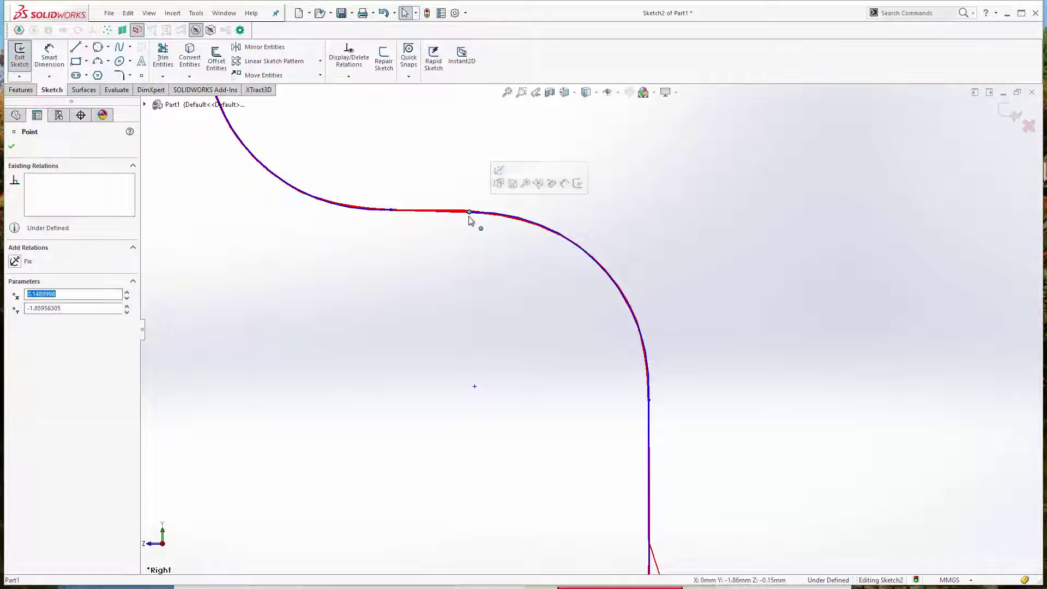
{"action": "left_click", "coordinate": [78, 48]}
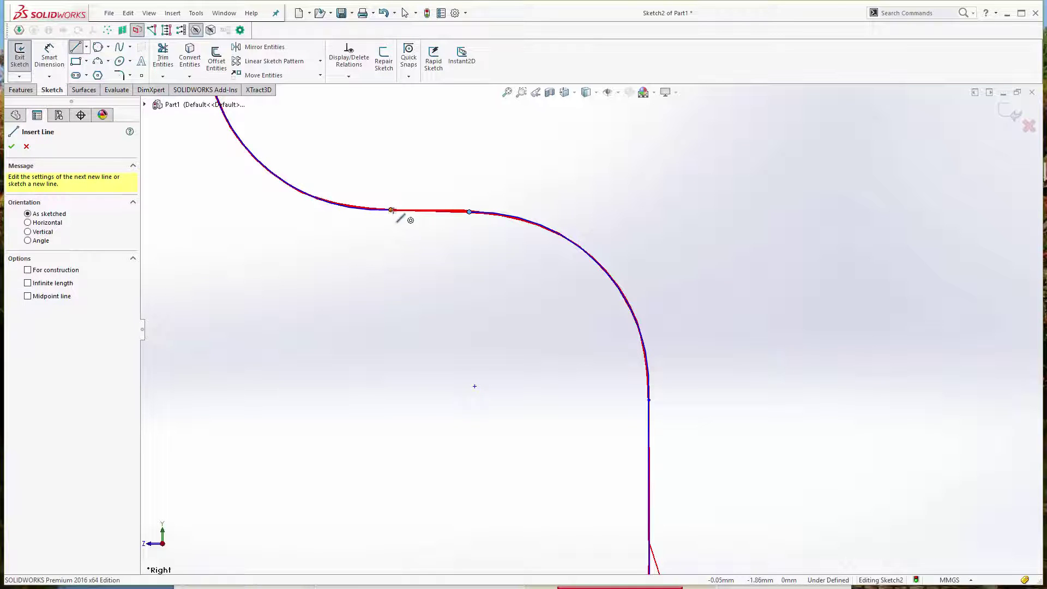
{"action": "left_click", "coordinate": [392, 210]}
{"action": "left_click", "coordinate": [469, 212]}
{"action": "scroll", "coordinate": [493, 325], "scroll_direction": "up", "scroll_amount": 5}
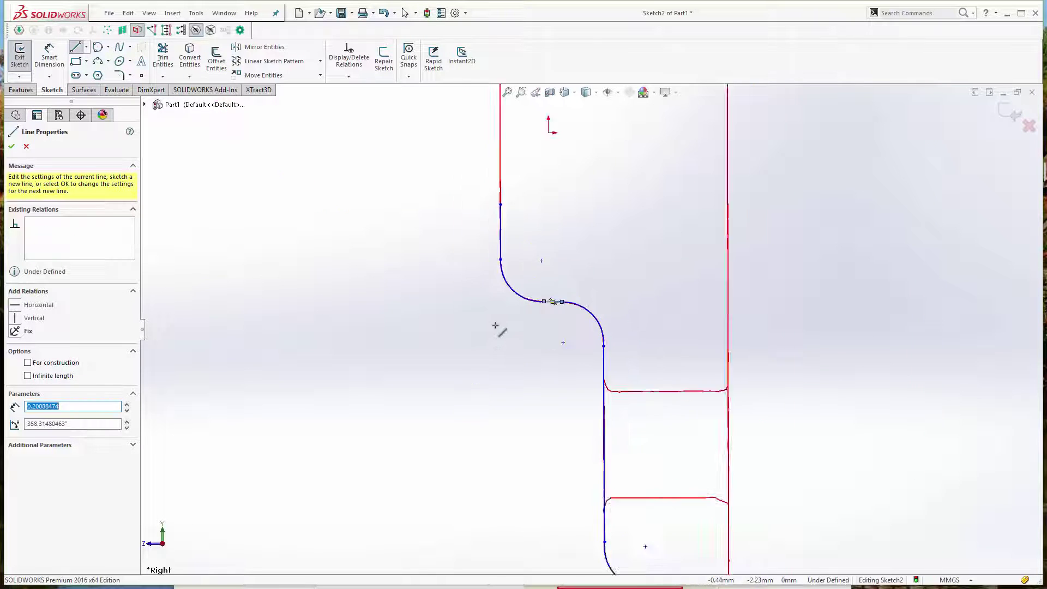
{"action": "key", "text": "Escape"}
{"action": "scroll", "coordinate": [600, 382], "scroll_direction": "up", "scroll_amount": 4}
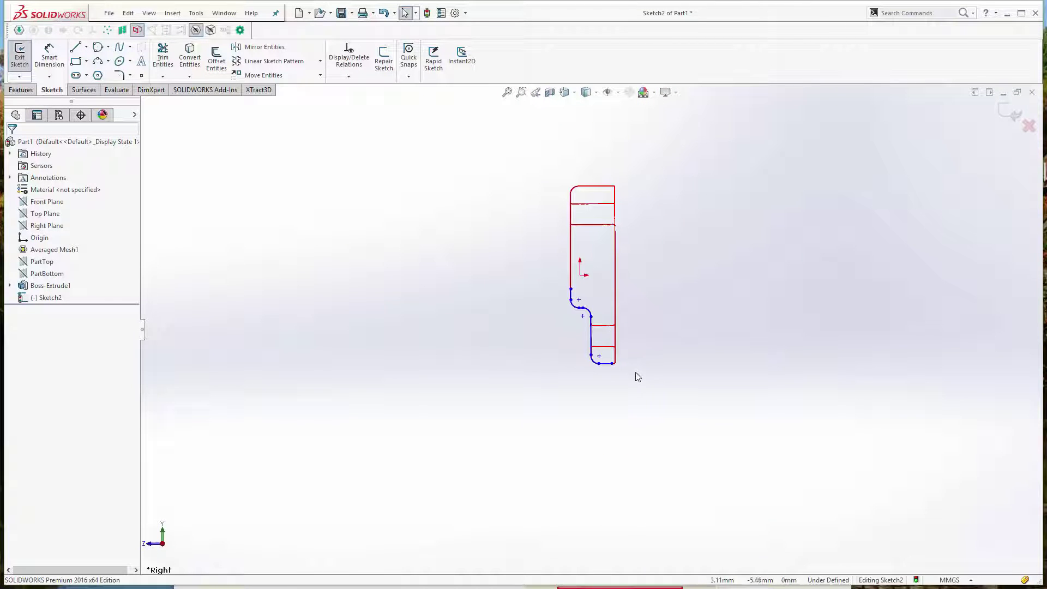
Step: Extend the bottom horizontal line to the small lower corner and sketch a three-point arc of about 0.12 mm radius around that corner
{"action": "scroll", "coordinate": [601, 348], "scroll_direction": "down", "scroll_amount": 8}
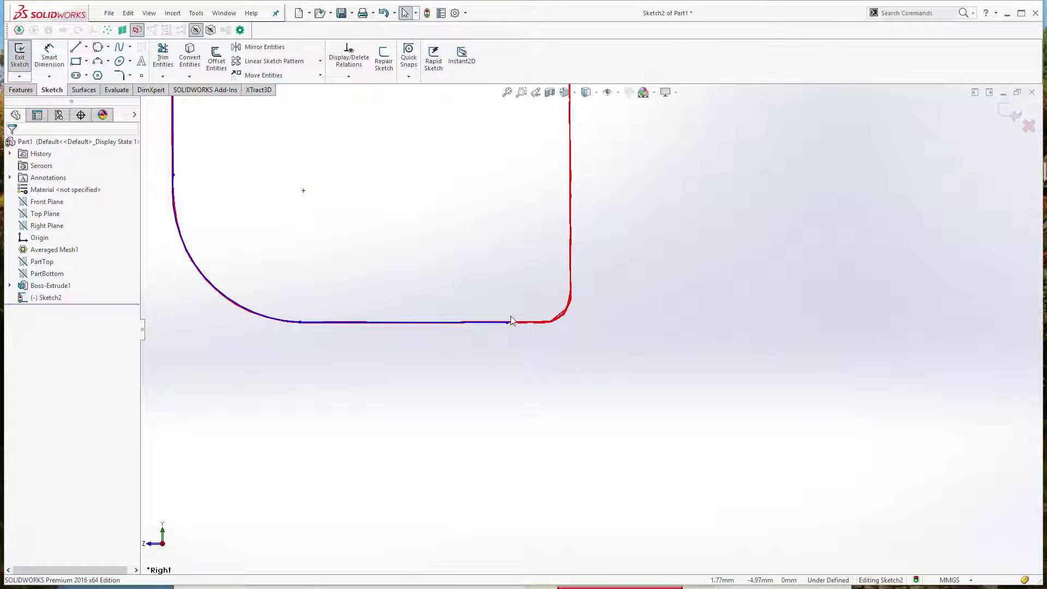
{"action": "scroll", "coordinate": [510, 321], "scroll_direction": "down", "scroll_amount": 3}
{"action": "left_click_drag", "start_coordinate": [508, 287], "coordinate": [605, 286]}
{"action": "left_click", "coordinate": [97, 61]}
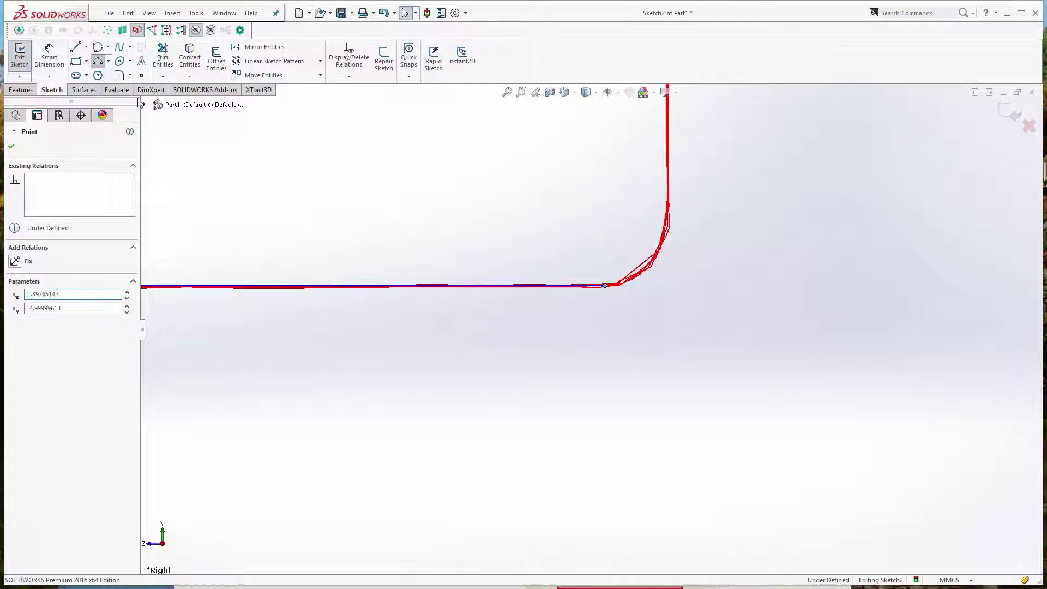
{"action": "left_click", "coordinate": [605, 286]}
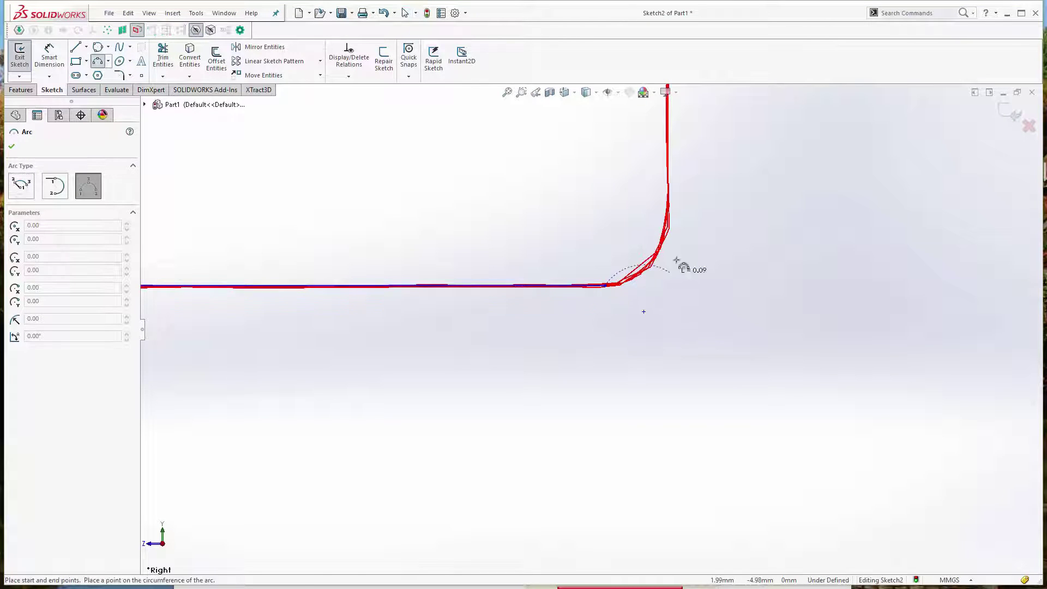
{"action": "left_click", "coordinate": [668, 183]}
{"action": "left_click", "coordinate": [659, 252]}
{"action": "key", "text": "Escape"}
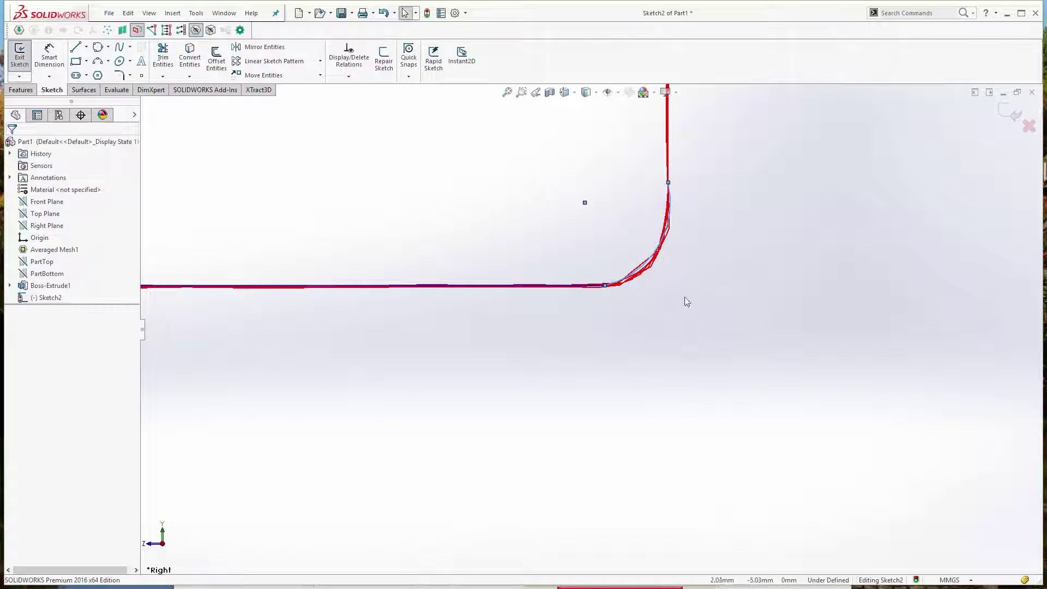
Step: Fit the small corner arc to the slices and move its upper endpoint down to where the corner meets the vertical edge
{"action": "left_click", "coordinate": [652, 261]}
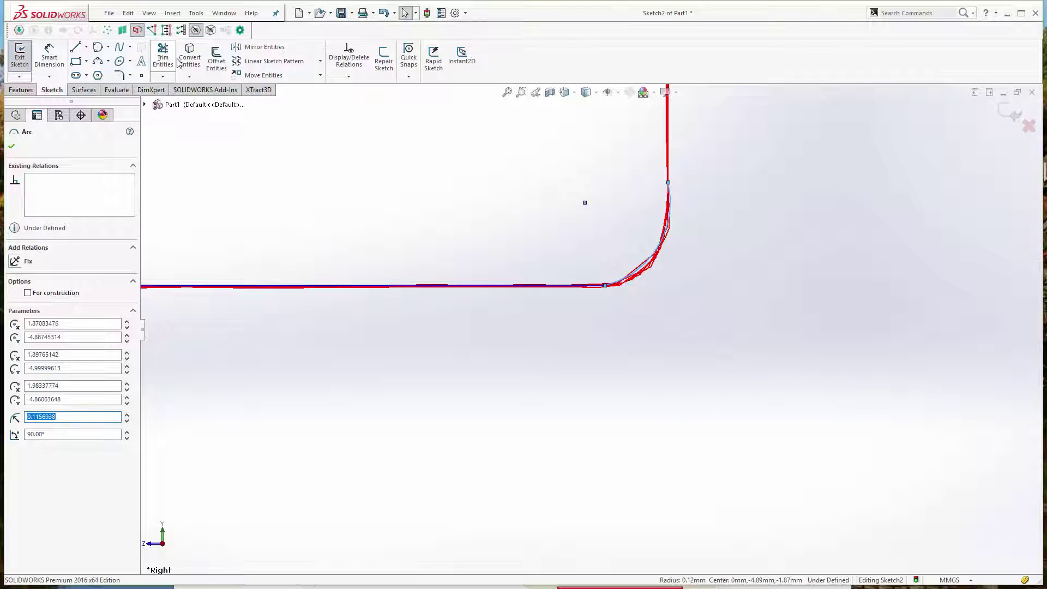
{"action": "left_click", "coordinate": [167, 31]}
{"action": "left_click", "coordinate": [697, 238]}
{"action": "scroll", "coordinate": [714, 208], "scroll_direction": "down", "scroll_amount": 3}
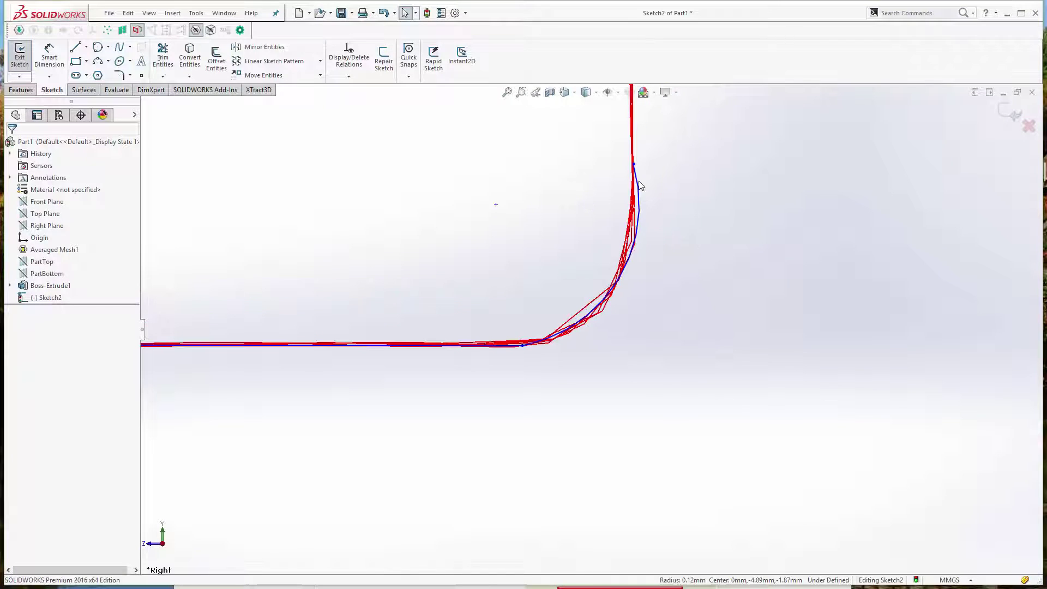
{"action": "left_click_drag", "start_coordinate": [634, 165], "coordinate": [633, 210]}
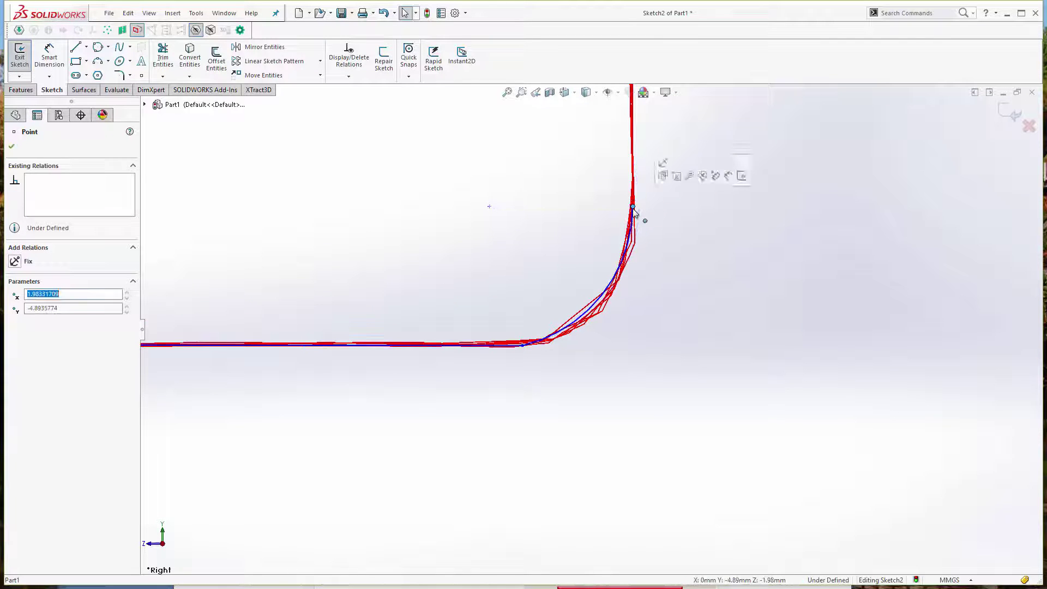
{"action": "scroll", "coordinate": [626, 330], "scroll_direction": "up", "scroll_amount": 4}
{"action": "left_click", "coordinate": [626, 330]}
{"action": "scroll", "coordinate": [624, 330], "scroll_direction": "up", "scroll_amount": 7}
{"action": "scroll", "coordinate": [529, 312], "scroll_direction": "up", "scroll_amount": 3}
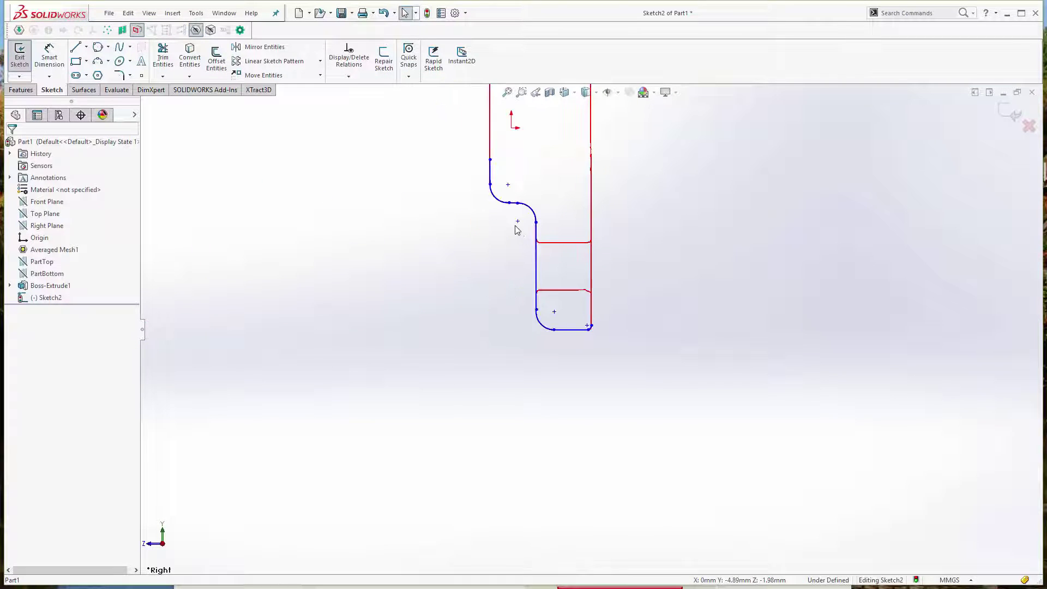
Step: Swing the free end of the short vertical line above the step outward, making it a horizontal line about 0.72 mm long away from the profile
{"action": "scroll", "coordinate": [547, 267], "scroll_direction": "down", "scroll_amount": 5}
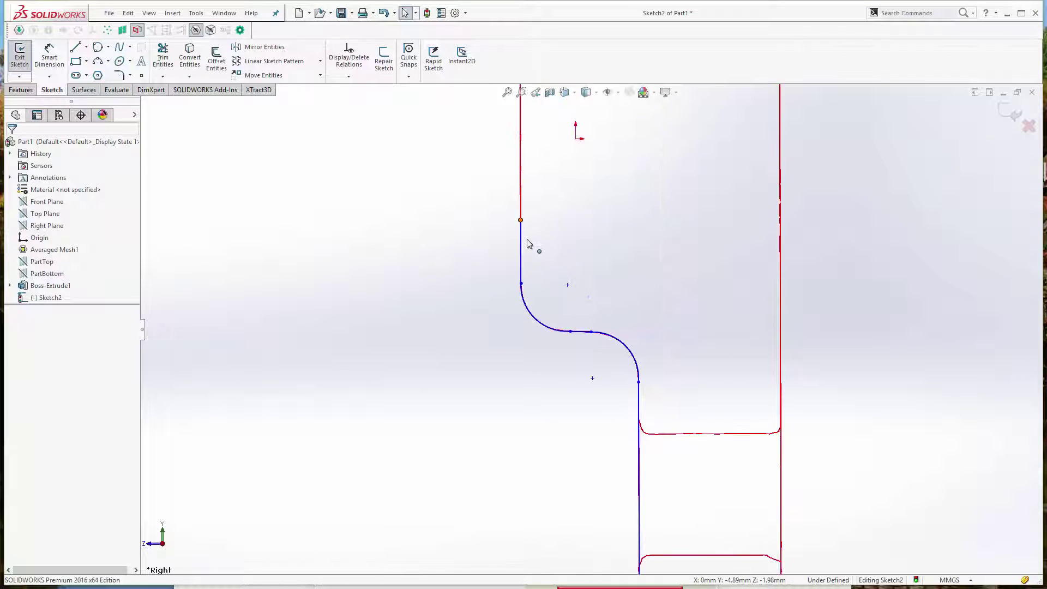
{"action": "left_click_drag", "start_coordinate": [520, 220], "coordinate": [521, 279]}
{"action": "left_click", "coordinate": [446, 285]}
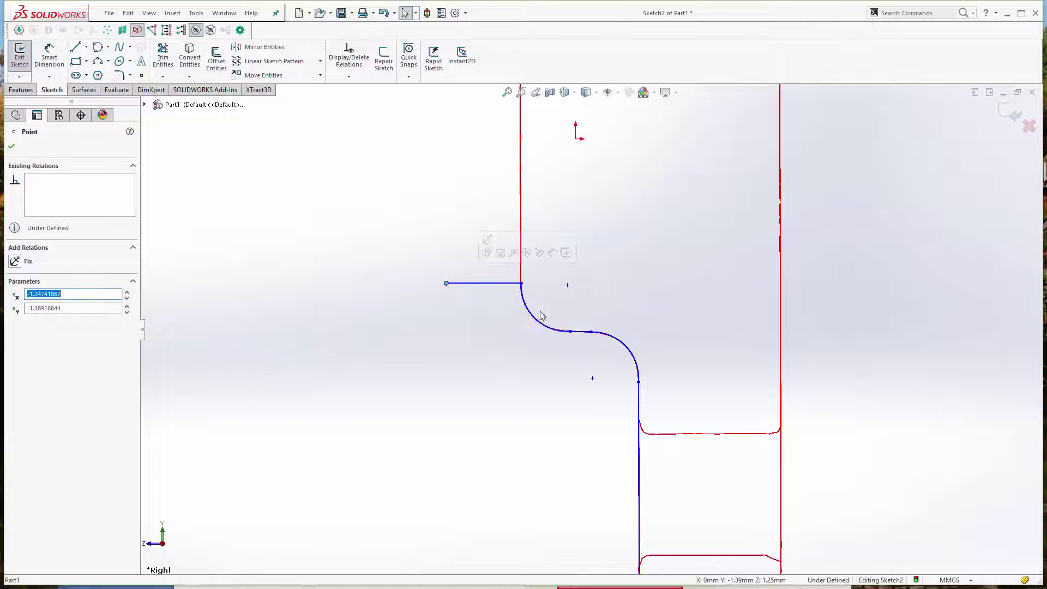
{"action": "scroll", "coordinate": [520, 273], "scroll_direction": "up", "scroll_amount": 8}
{"action": "left_click", "coordinate": [531, 246]}
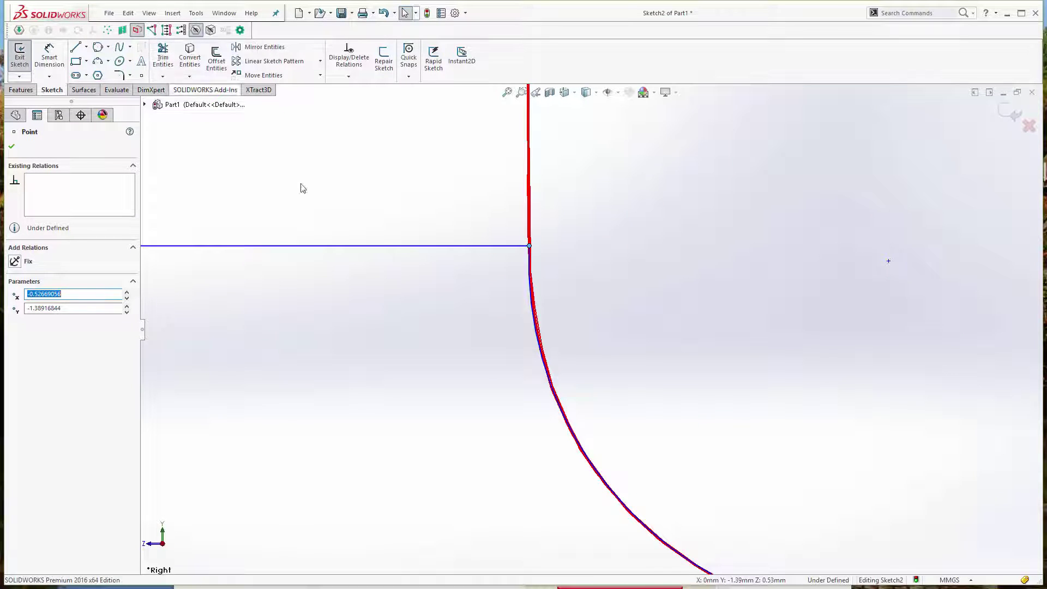
Step: Sketch a vertical line about 4.28 mm down from the horizontal line's free end, then a horizontal line below the profile past its far edge
{"action": "scroll", "coordinate": [498, 281], "scroll_direction": "down", "scroll_amount": 8}
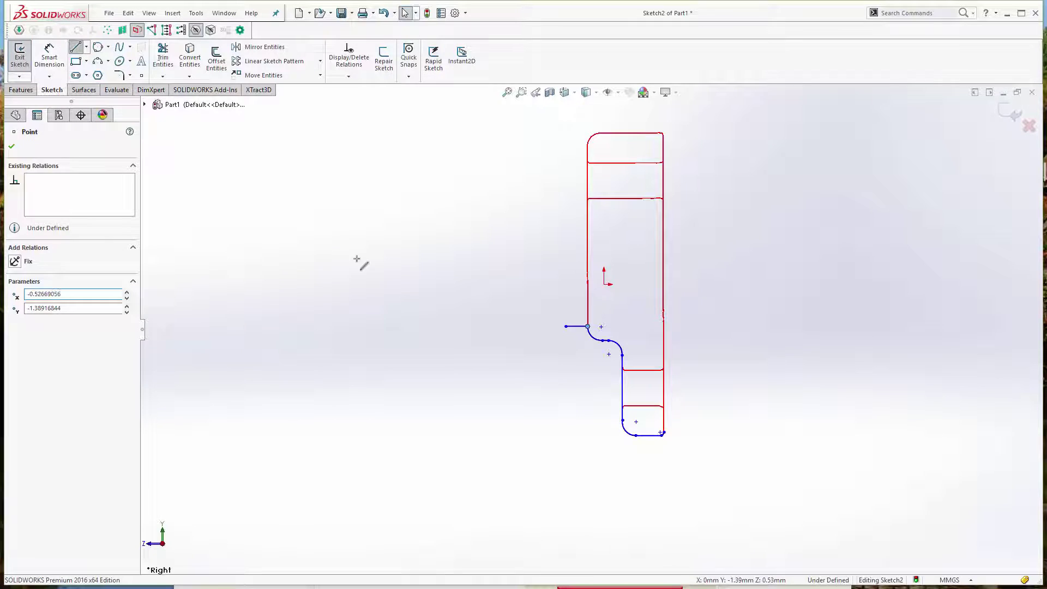
{"action": "scroll", "coordinate": [567, 322], "scroll_direction": "up", "scroll_amount": 3}
{"action": "left_click", "coordinate": [559, 316]}
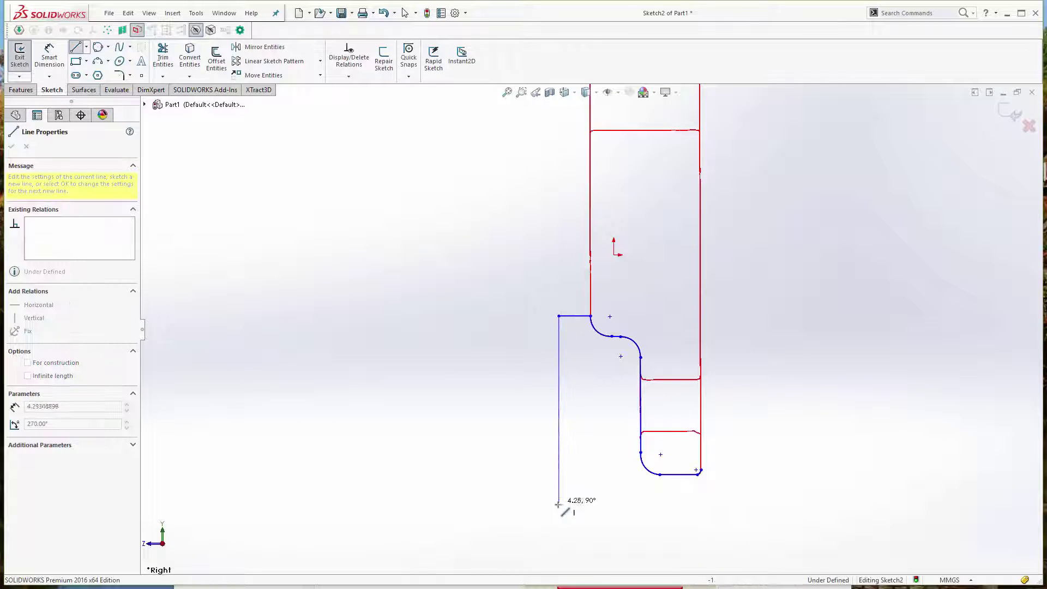
{"action": "left_click", "coordinate": [558, 504]}
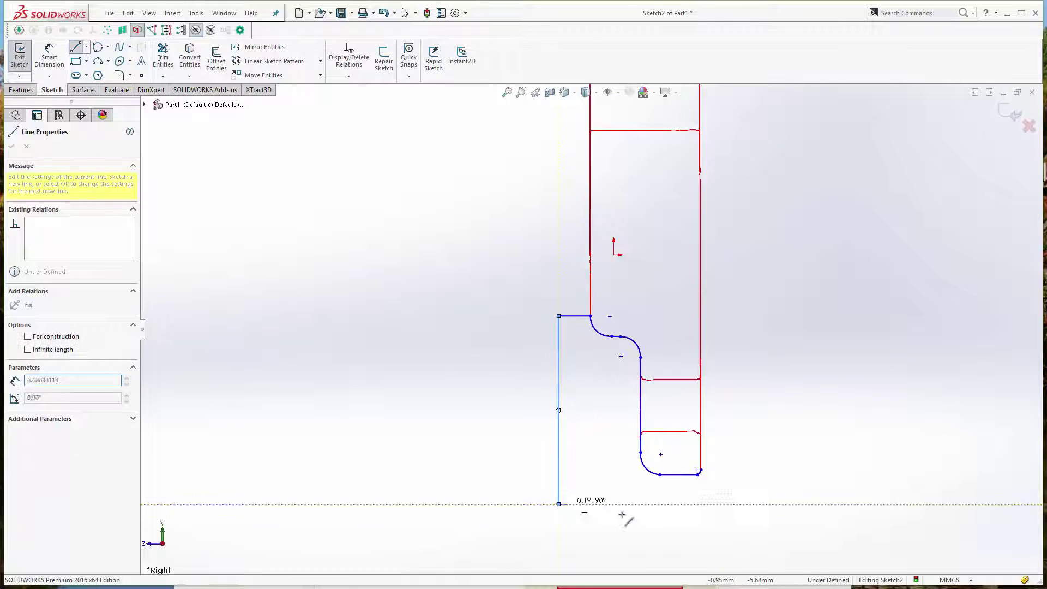
{"action": "left_click", "coordinate": [739, 504]}
Step: Close the contour with a vertical line about 0.77 mm upward and a line about 0.89 mm long back to the small corner arc's end
{"action": "key", "text": "z"}
{"action": "scroll", "coordinate": [653, 464], "scroll_direction": "up", "scroll_amount": 5}
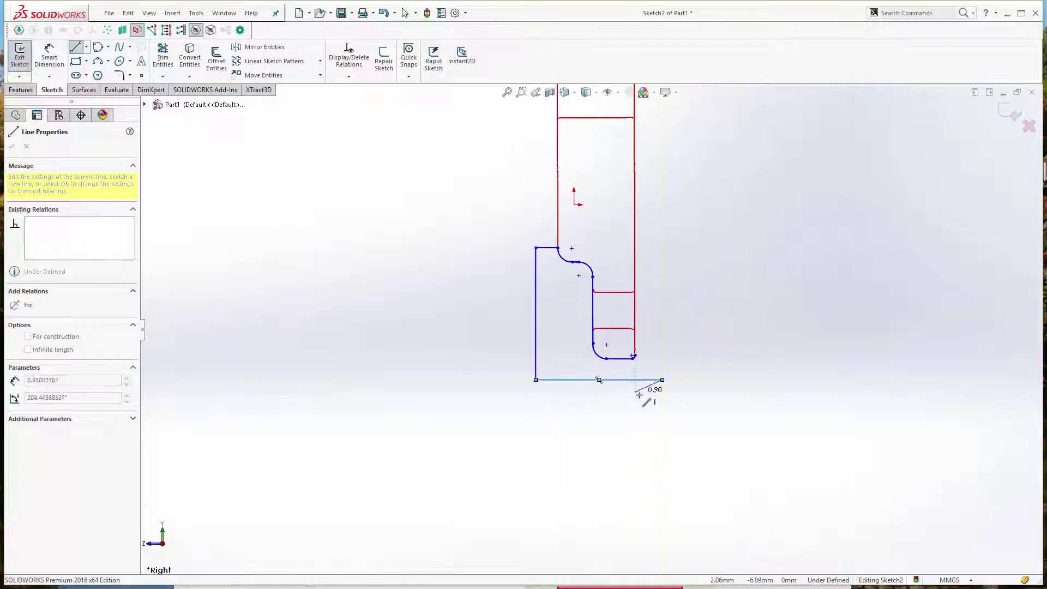
{"action": "scroll", "coordinate": [674, 251], "scroll_direction": "up", "scroll_amount": 4}
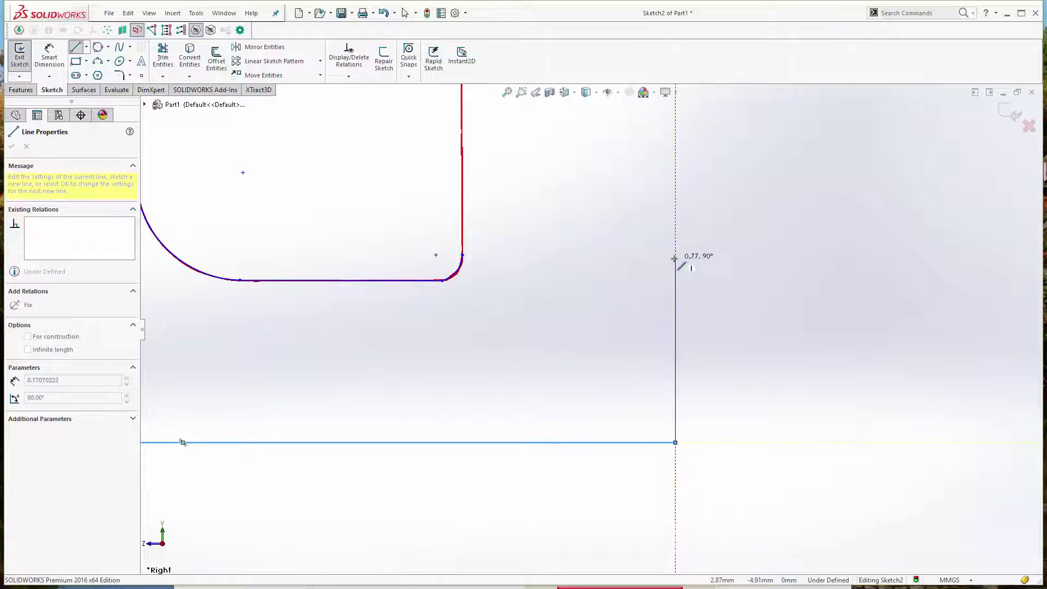
{"action": "left_click", "coordinate": [675, 258]}
{"action": "left_click", "coordinate": [463, 255]}
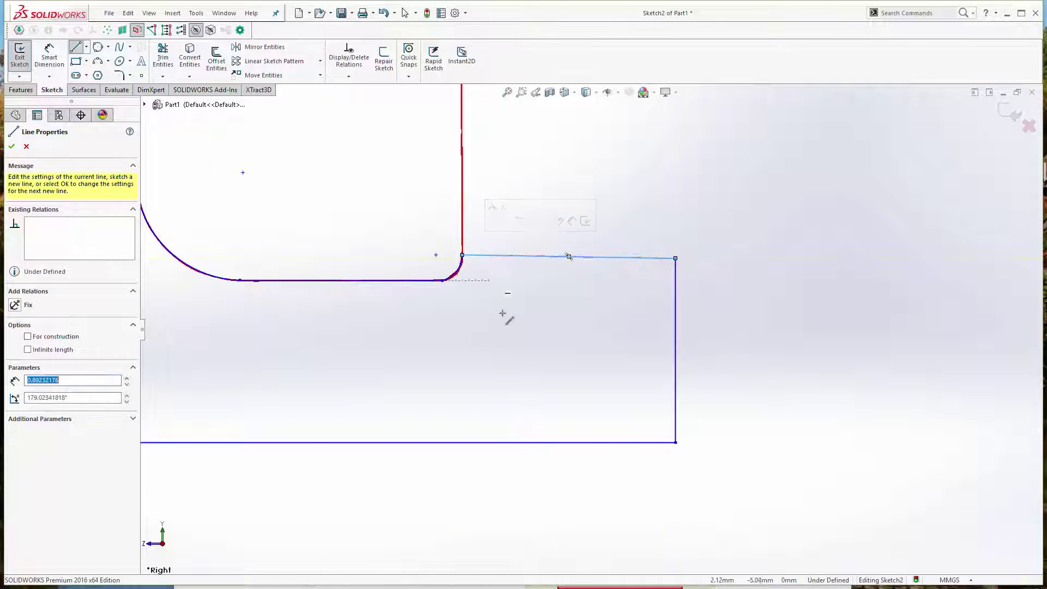
Step: Finish the line chain and exit the closed profile sketch, showing it in an angled 3D view
{"action": "scroll", "coordinate": [588, 322], "scroll_direction": "down", "scroll_amount": 8}
{"action": "left_click", "coordinate": [11, 148]}
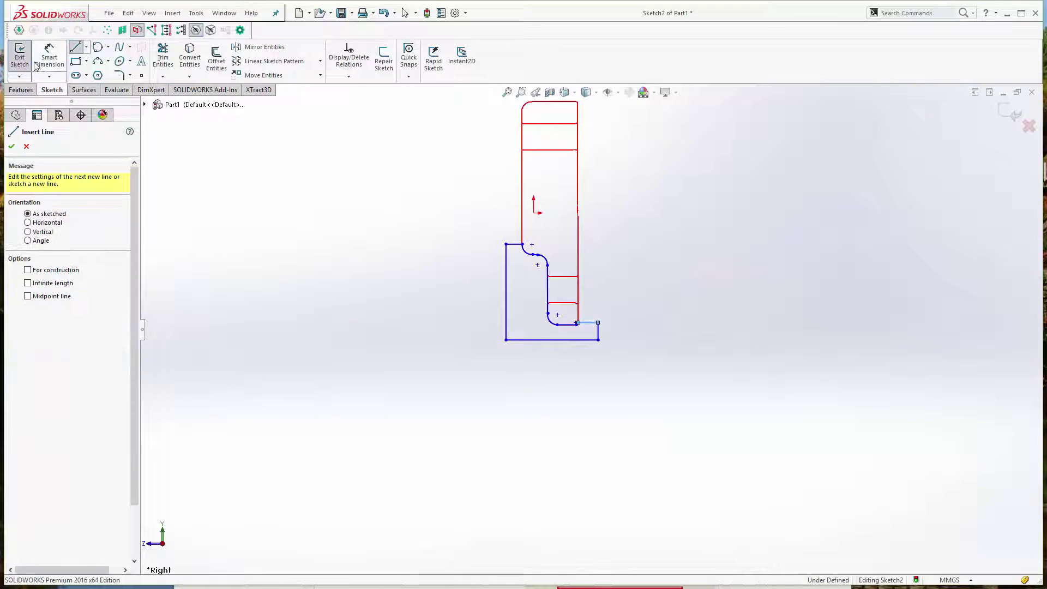
{"action": "left_click", "coordinate": [21, 56]}
{"action": "mouse_move", "coordinate": [505, 315]}
{"action": "middle_mouse_down"}
{"action": "mouse_move", "coordinate": [572, 267]}
{"action": "mouse_move", "coordinate": [562, 256]}
{"action": "middle_mouse_up"}
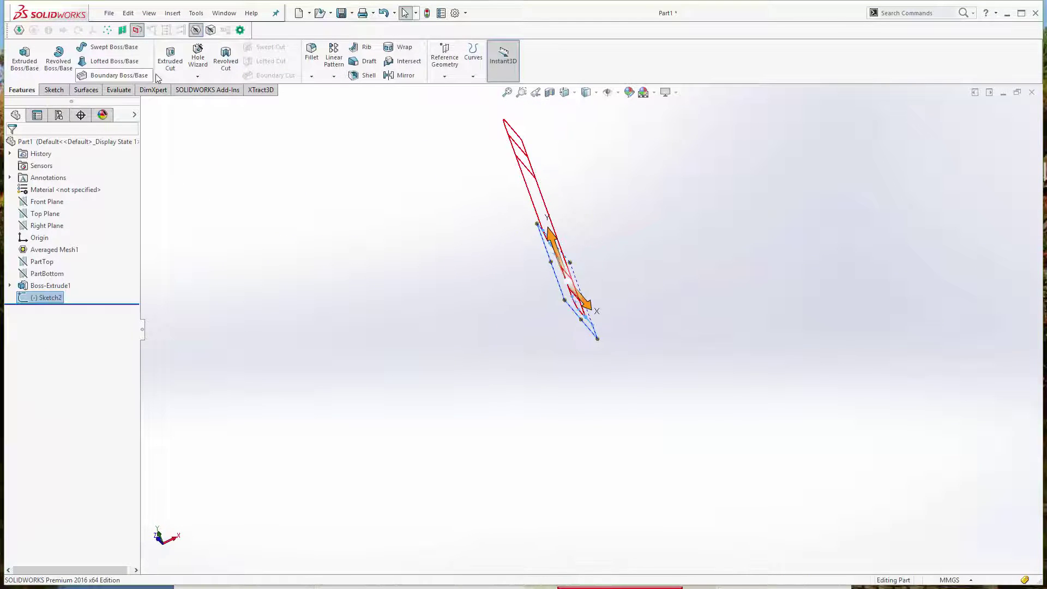
Step: Hide the slice curves and bring the scan mesh and the extruded plate body back into view
{"action": "left_click", "coordinate": [137, 29]}
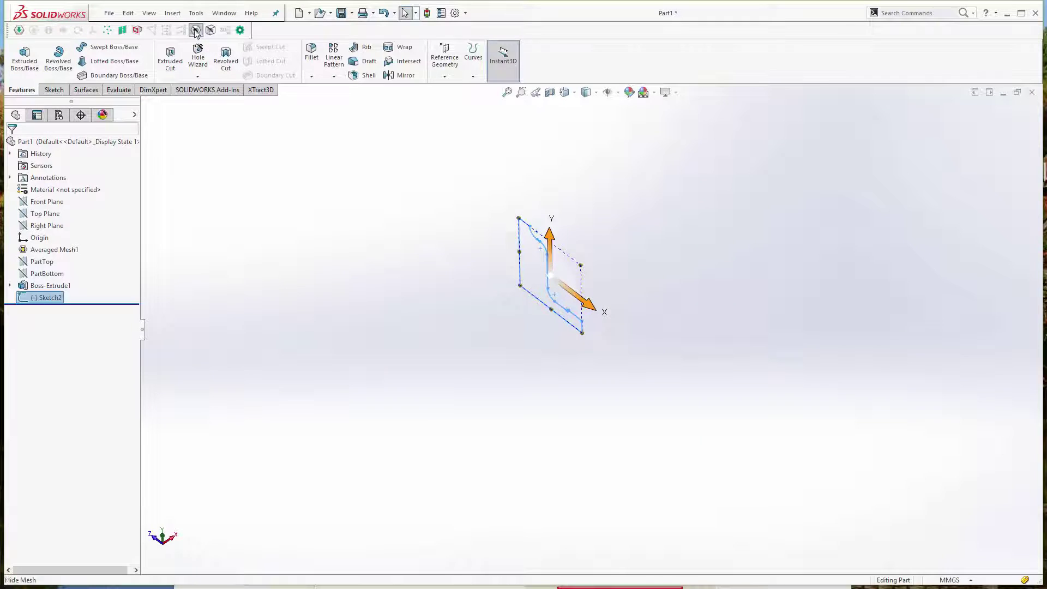
{"action": "left_click", "coordinate": [195, 30]}
{"action": "mouse_move", "coordinate": [392, 284]}
{"action": "middle_mouse_down"}
{"action": "mouse_move", "coordinate": [456, 320]}
{"action": "mouse_move", "coordinate": [399, 299]}
{"action": "mouse_move", "coordinate": [384, 281]}
{"action": "mouse_move", "coordinate": [404, 297]}
{"action": "mouse_move", "coordinate": [423, 291]}
{"action": "mouse_move", "coordinate": [409, 295]}
{"action": "middle_mouse_up"}
{"action": "scroll", "coordinate": [556, 288], "scroll_direction": "down", "scroll_amount": 3}
{"action": "mouse_move", "coordinate": [556, 288]}
{"action": "middle_mouse_down"}
{"action": "mouse_move", "coordinate": [586, 266]}
{"action": "mouse_move", "coordinate": [551, 307]}
{"action": "middle_mouse_up"}
{"action": "scroll", "coordinate": [580, 284], "scroll_direction": "up", "scroll_amount": 4}
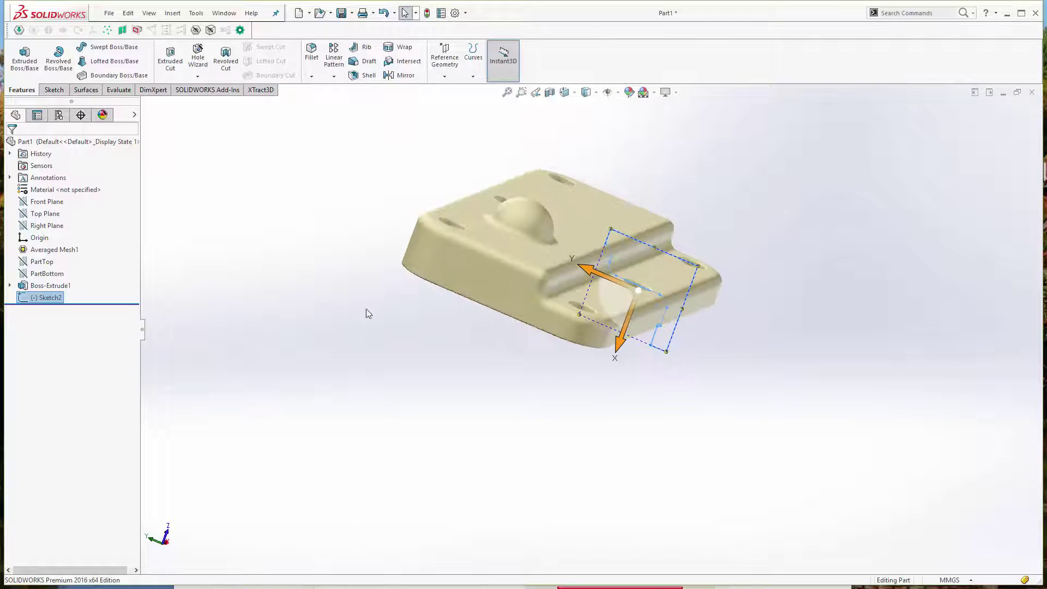
{"action": "right_click", "coordinate": [51, 286]}
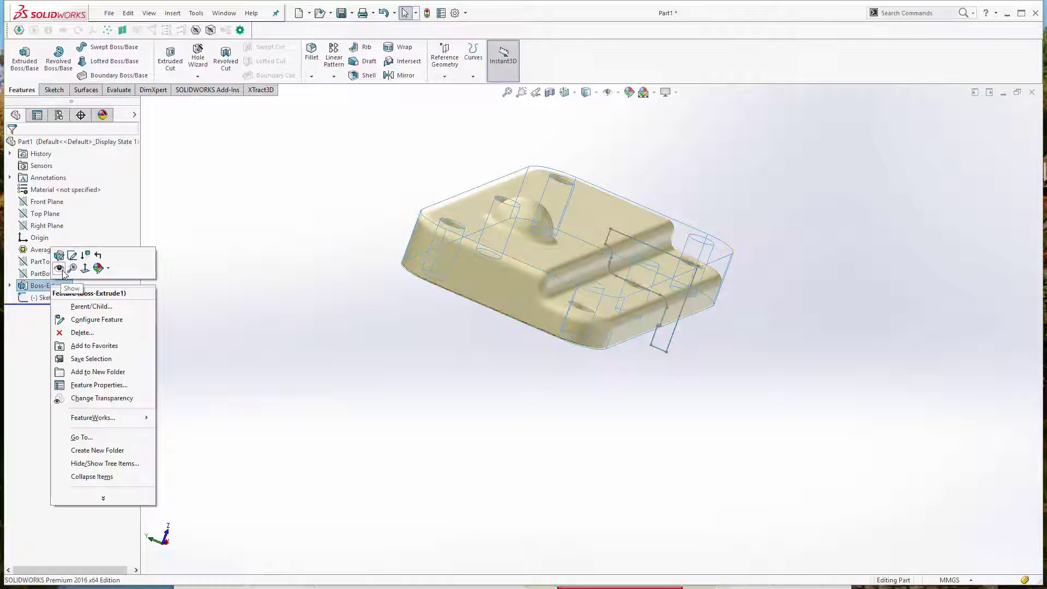
{"action": "left_click", "coordinate": [61, 269]}
Step: Cut the plate with the closed step profile, blind 12.30 mm in one direction and 14.22 mm in the other
{"action": "left_click", "coordinate": [45, 298]}
{"action": "left_click", "coordinate": [171, 57]}
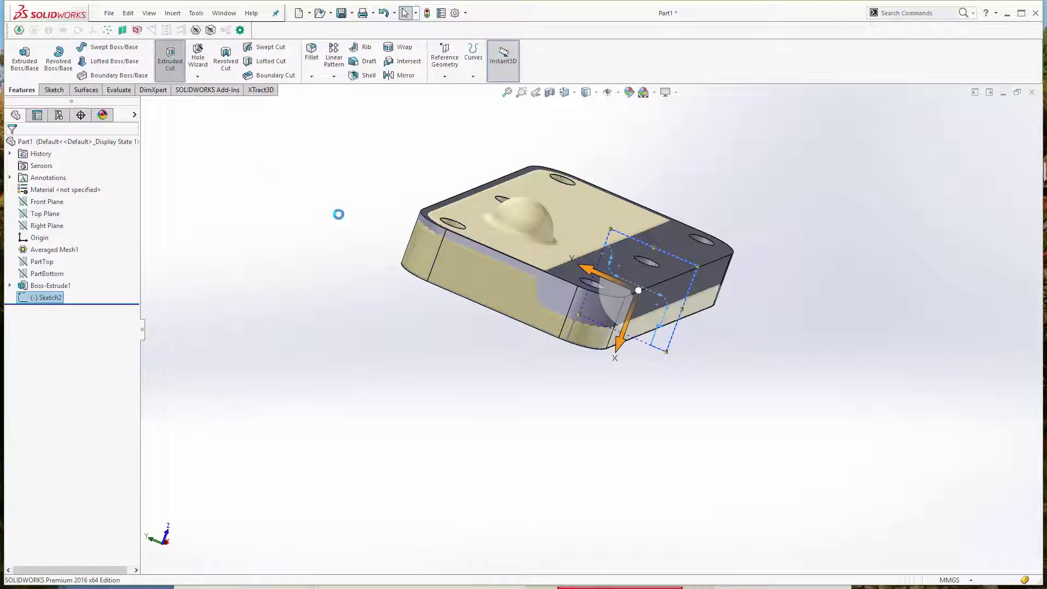
{"action": "middle_click_drag", "start_coordinate": [572, 351], "coordinate": [510, 392]}
{"action": "left_click", "coordinate": [601, 308]}
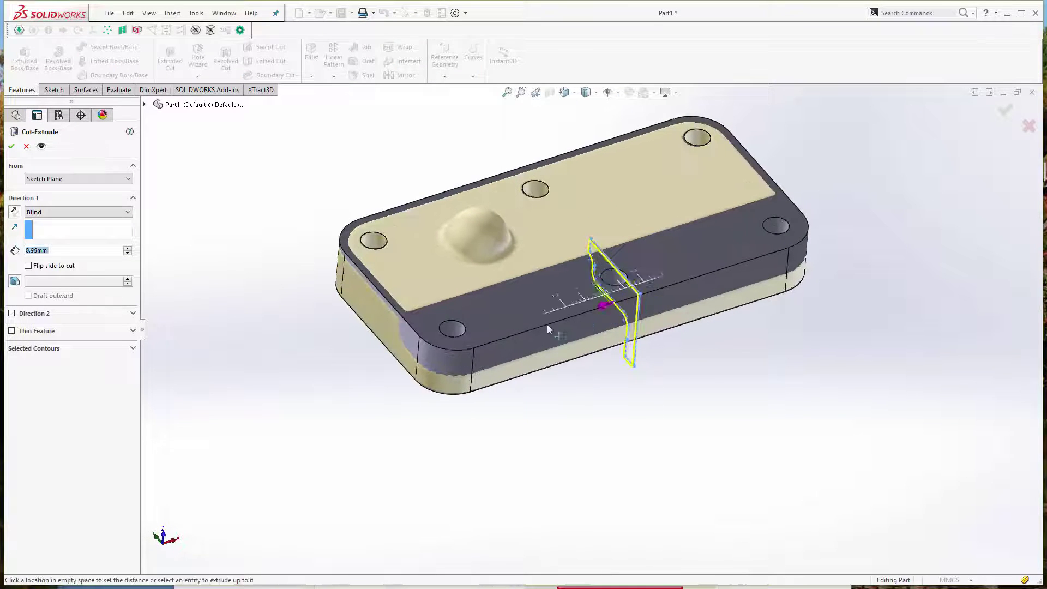
{"action": "left_click", "coordinate": [419, 382]}
{"action": "left_click", "coordinate": [627, 299]}
{"action": "left_click", "coordinate": [867, 225]}
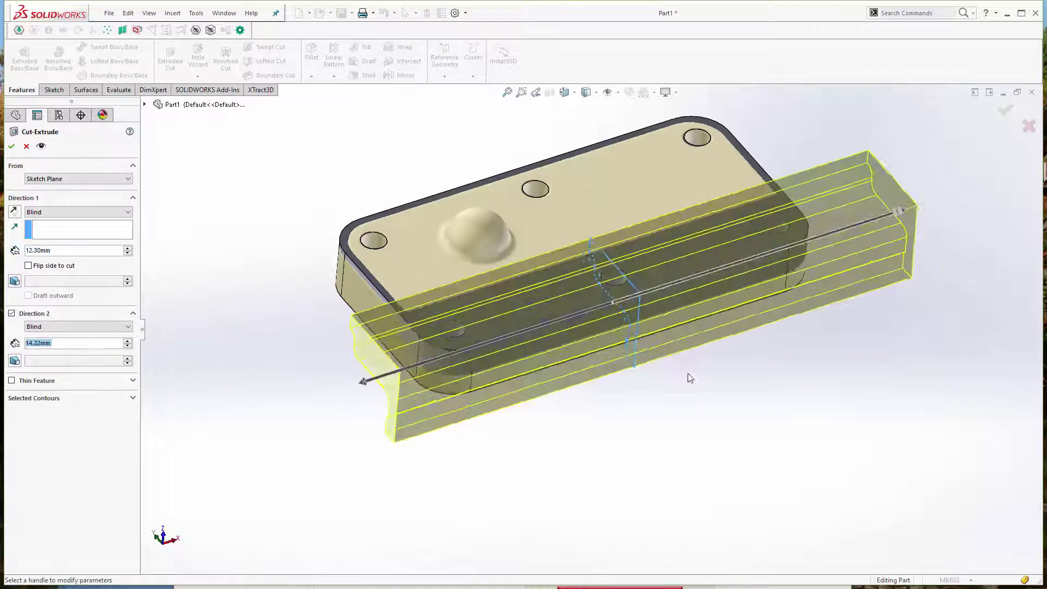
{"action": "middle_click_drag", "start_coordinate": [690, 379], "coordinate": [667, 489]}
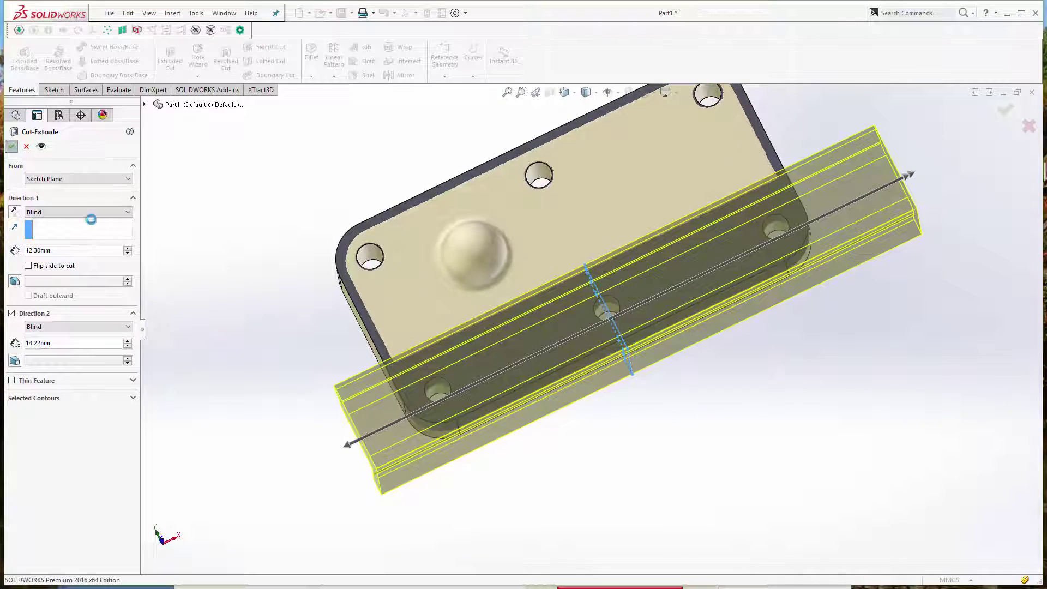
{"action": "key", "text": "Return"}
Step: Examine the stepped cut, the rounded corners and the holes against the scan mesh from several angles
{"action": "middle_click_drag", "start_coordinate": [243, 355], "coordinate": [345, 299]}
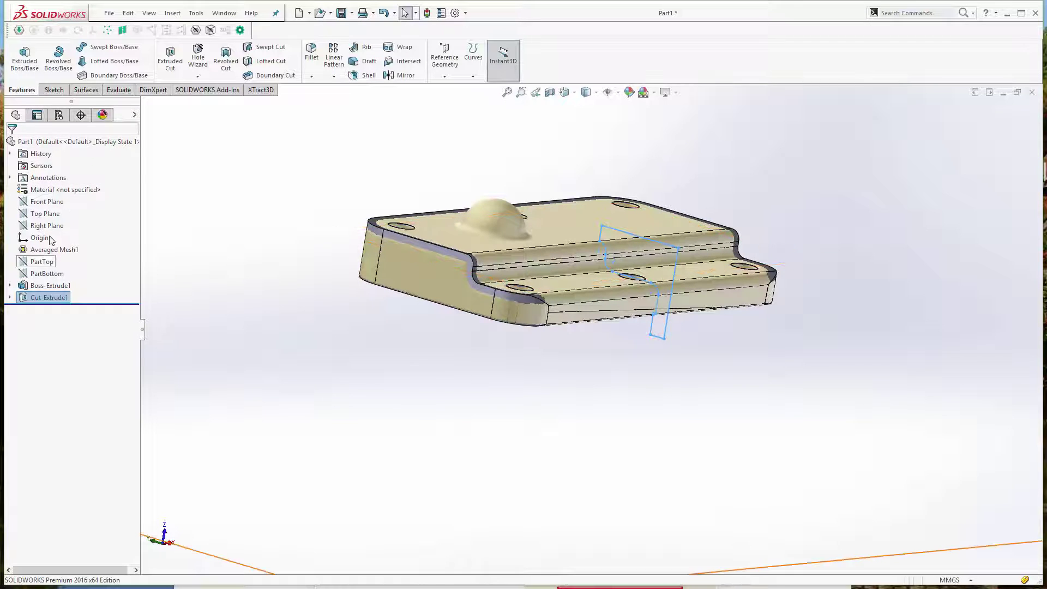
{"action": "left_click", "coordinate": [456, 394]}
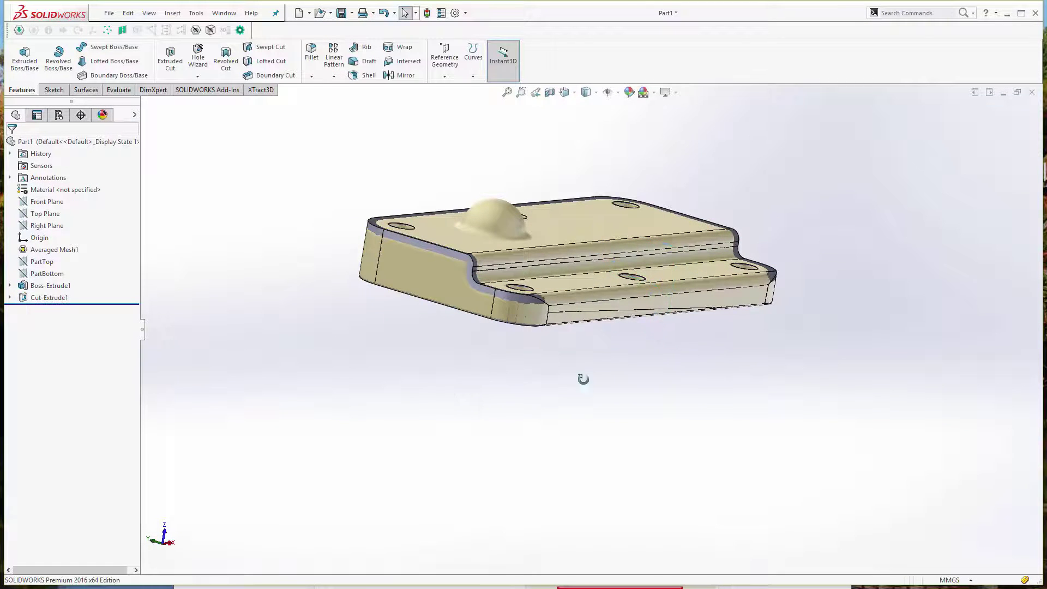
{"action": "mouse_move", "coordinate": [578, 377]}
{"action": "middle_mouse_down"}
{"action": "mouse_move", "coordinate": [774, 311]}
{"action": "mouse_move", "coordinate": [701, 300]}
{"action": "mouse_move", "coordinate": [653, 266]}
{"action": "mouse_move", "coordinate": [651, 226]}
{"action": "middle_mouse_up"}
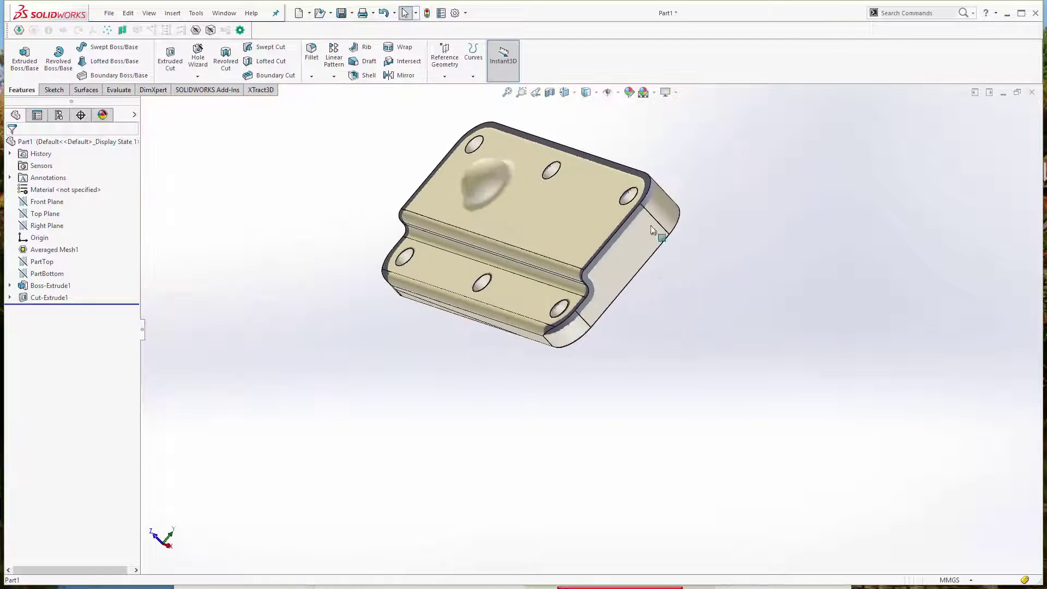
{"action": "scroll", "coordinate": [651, 226], "scroll_direction": "down", "scroll_amount": 5}
{"action": "middle_click_drag", "start_coordinate": [541, 268], "coordinate": [533, 293]}
{"action": "scroll", "coordinate": [482, 342], "scroll_direction": "up", "scroll_amount": 5}
{"action": "scroll", "coordinate": [315, 323], "scroll_direction": "down", "scroll_amount": 5}
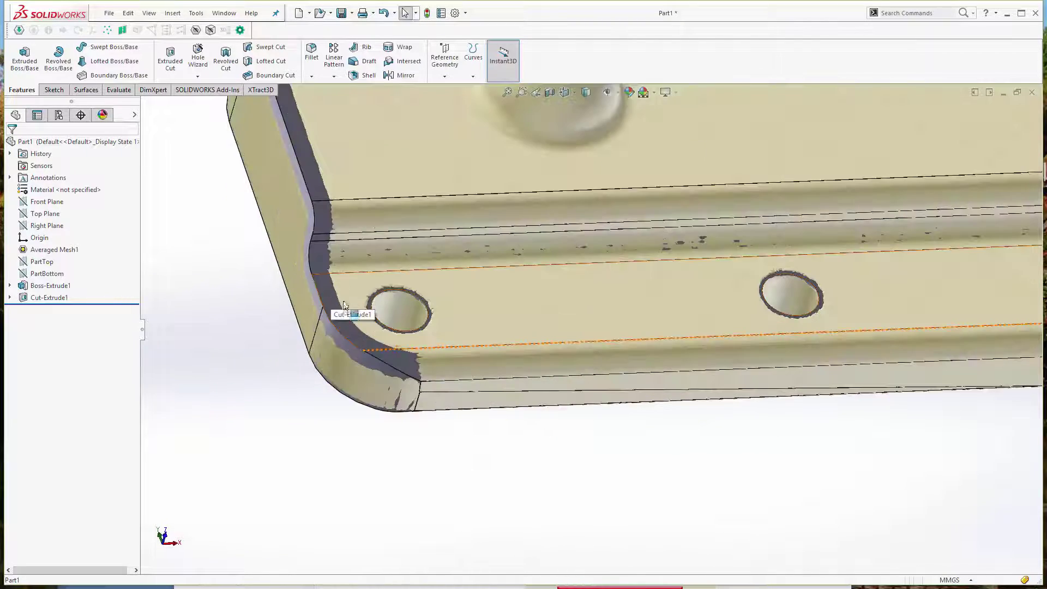
{"action": "middle_click_drag", "start_coordinate": [316, 322], "coordinate": [362, 220]}
{"action": "middle_click_drag", "start_coordinate": [619, 275], "coordinate": [476, 309]}
{"action": "scroll", "coordinate": [627, 317], "scroll_direction": "up", "scroll_amount": 5}
{"action": "scroll", "coordinate": [554, 362], "scroll_direction": "down", "scroll_amount": 6}
{"action": "scroll", "coordinate": [461, 264], "scroll_direction": "up", "scroll_amount": 5}
{"action": "middle_click_drag", "start_coordinate": [560, 322], "coordinate": [518, 330]}
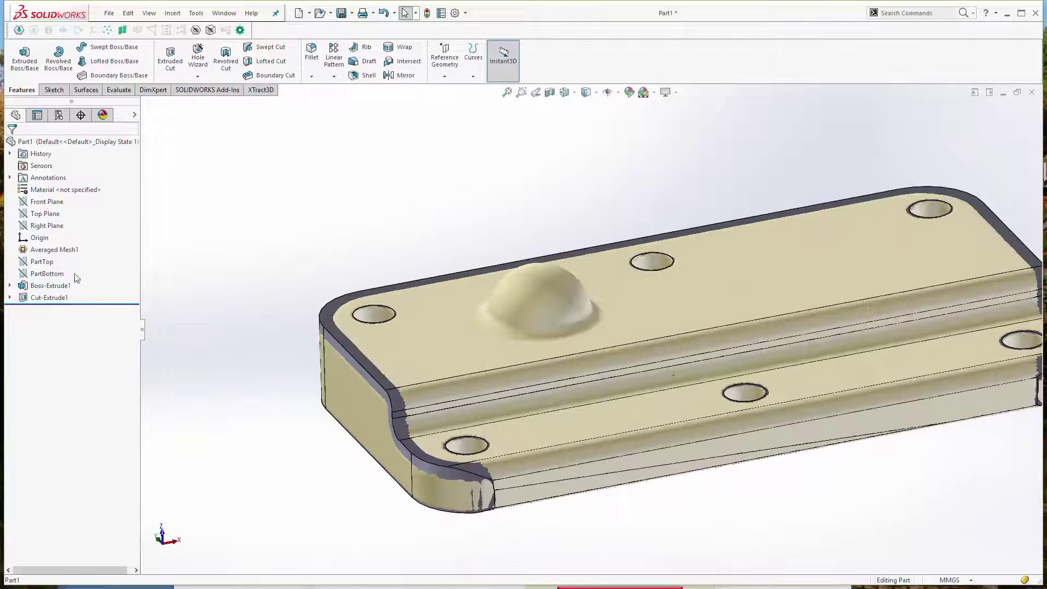
{"action": "left_click", "coordinate": [41, 262]}
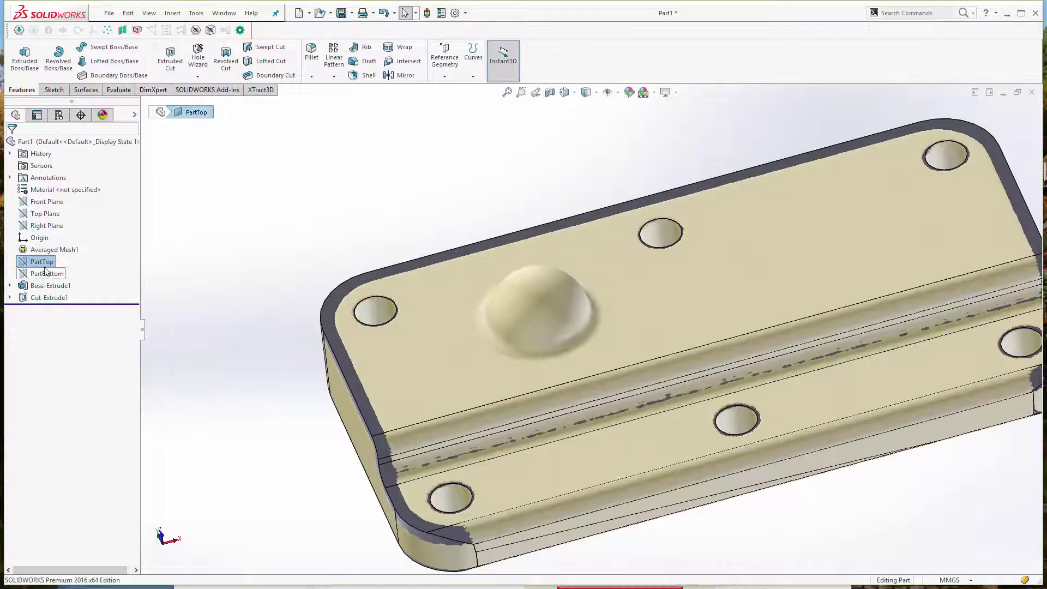
{"action": "left_click", "coordinate": [137, 30]}
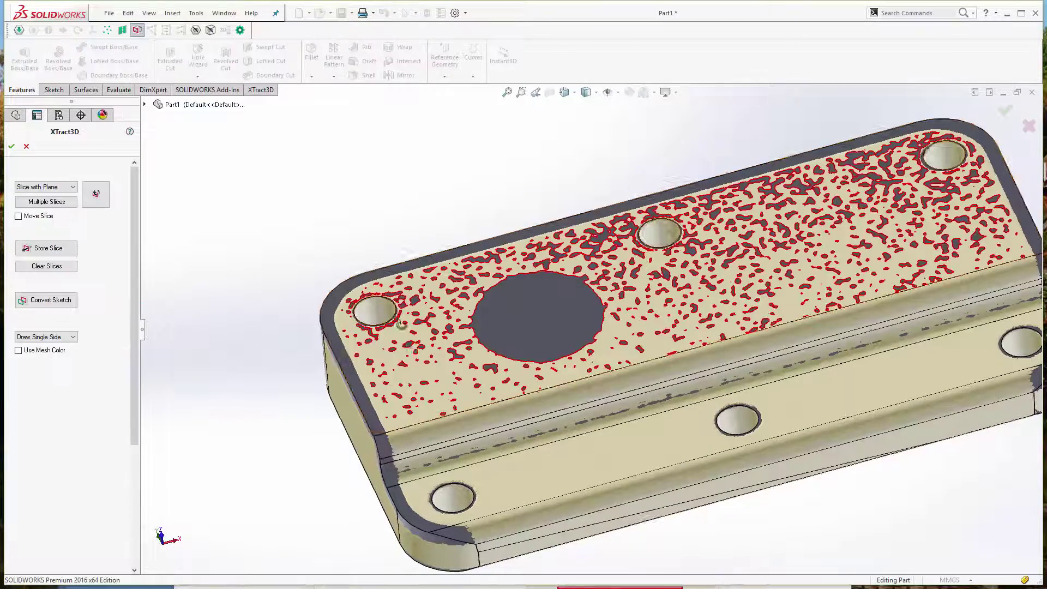
{"action": "middle_click_drag", "start_coordinate": [491, 338], "coordinate": [518, 366]}
{"action": "mouse_move", "coordinate": [729, 339]}
{"action": "middle_mouse_down"}
{"action": "mouse_move", "coordinate": [676, 354]}
{"action": "mouse_move", "coordinate": [709, 327]}
{"action": "mouse_move", "coordinate": [671, 304]}
{"action": "mouse_move", "coordinate": [738, 322]}
{"action": "mouse_move", "coordinate": [623, 325]}
{"action": "mouse_move", "coordinate": [716, 325]}
{"action": "middle_mouse_up"}
{"action": "left_click", "coordinate": [26, 218]}
{"action": "middle_click_drag", "start_coordinate": [496, 320], "coordinate": [623, 326]}
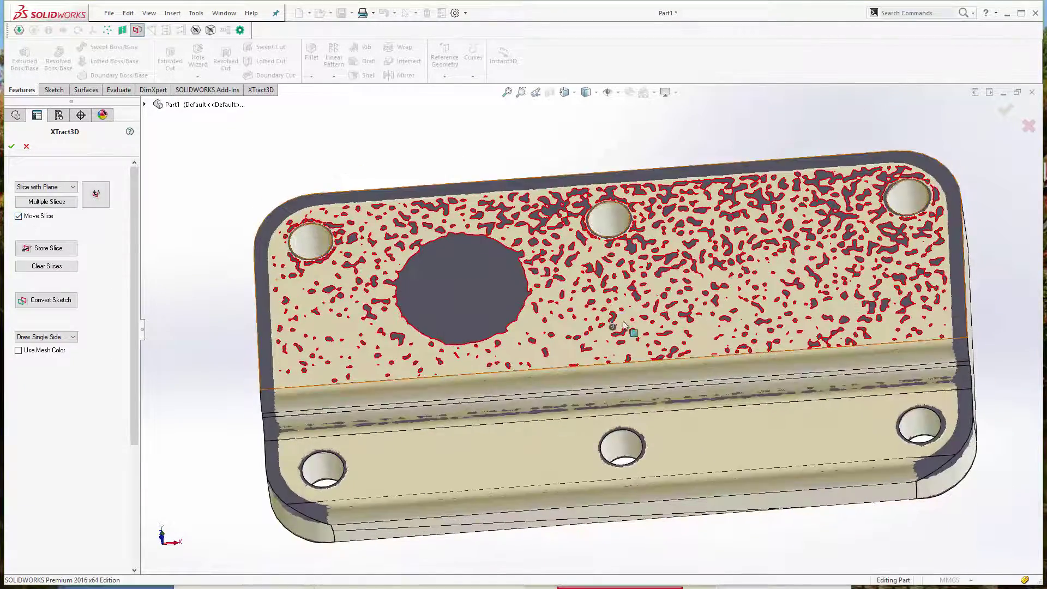
{"action": "left_click", "coordinate": [26, 147]}
Step: Slice the mesh parallel to the PartTop plane, with the slice moved up so it crosses only the dome, and accept it
{"action": "scroll", "coordinate": [491, 304], "scroll_direction": "down", "scroll_amount": 5}
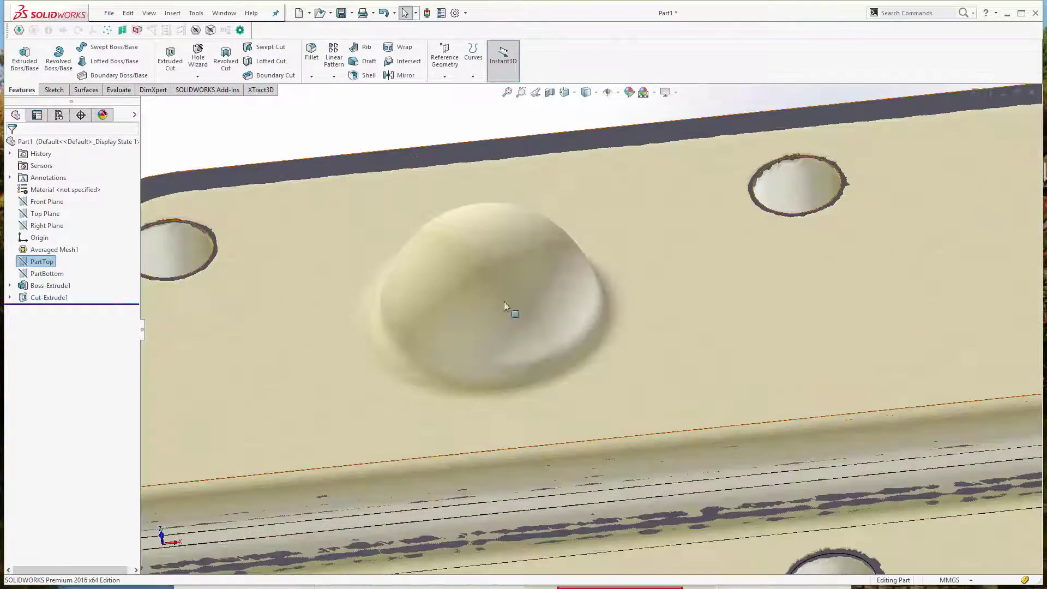
{"action": "middle_click_drag", "start_coordinate": [504, 303], "coordinate": [472, 269]}
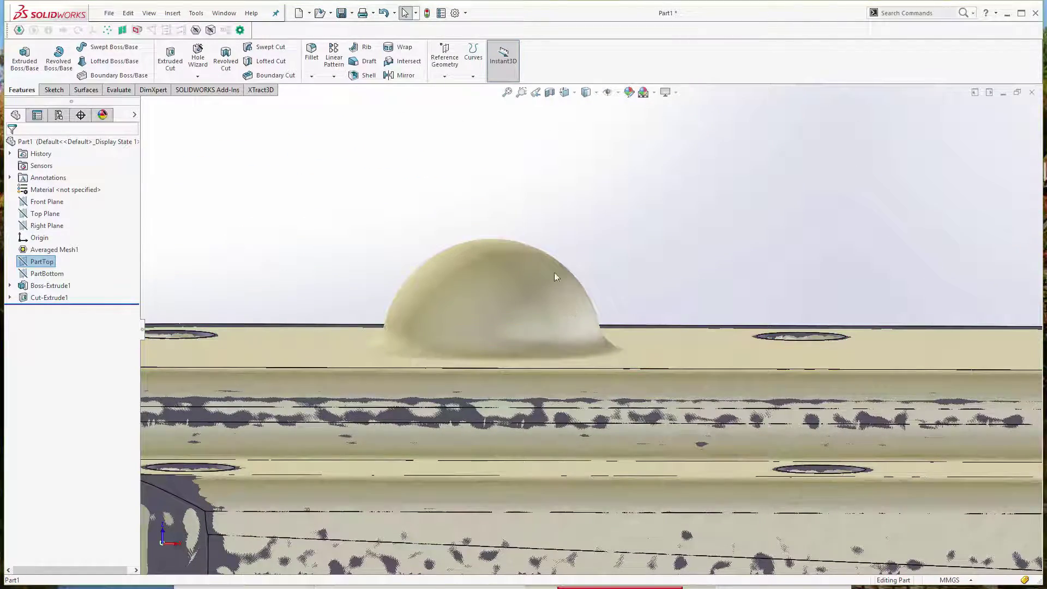
{"action": "middle_click_drag", "start_coordinate": [396, 360], "coordinate": [591, 449]}
{"action": "scroll", "coordinate": [591, 446], "scroll_direction": "up", "scroll_amount": 3}
{"action": "middle_click_drag", "start_coordinate": [679, 454], "coordinate": [685, 501]}
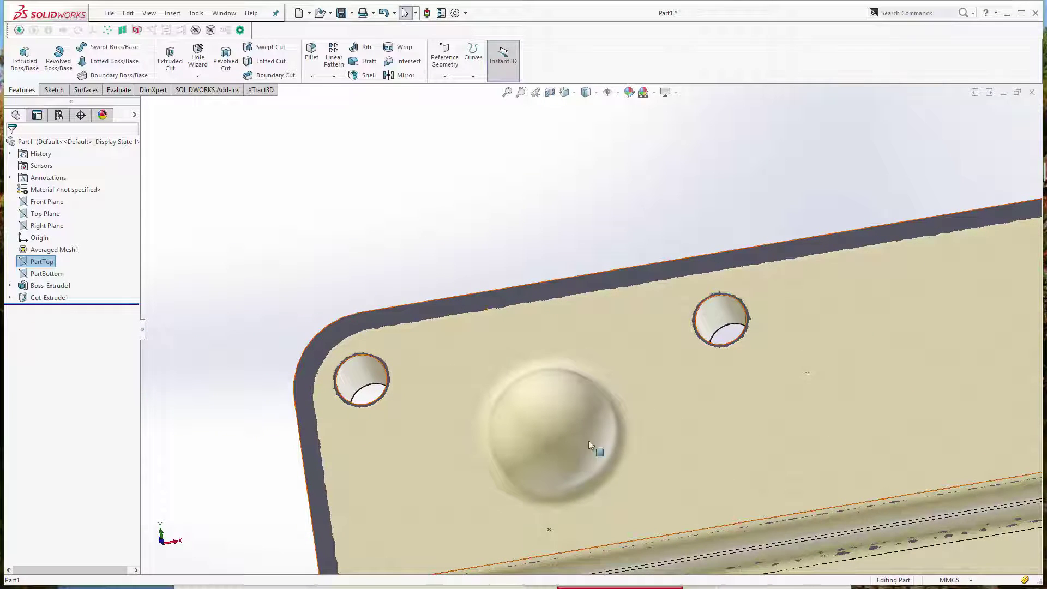
{"action": "middle_click_drag", "start_coordinate": [592, 491], "coordinate": [583, 464]}
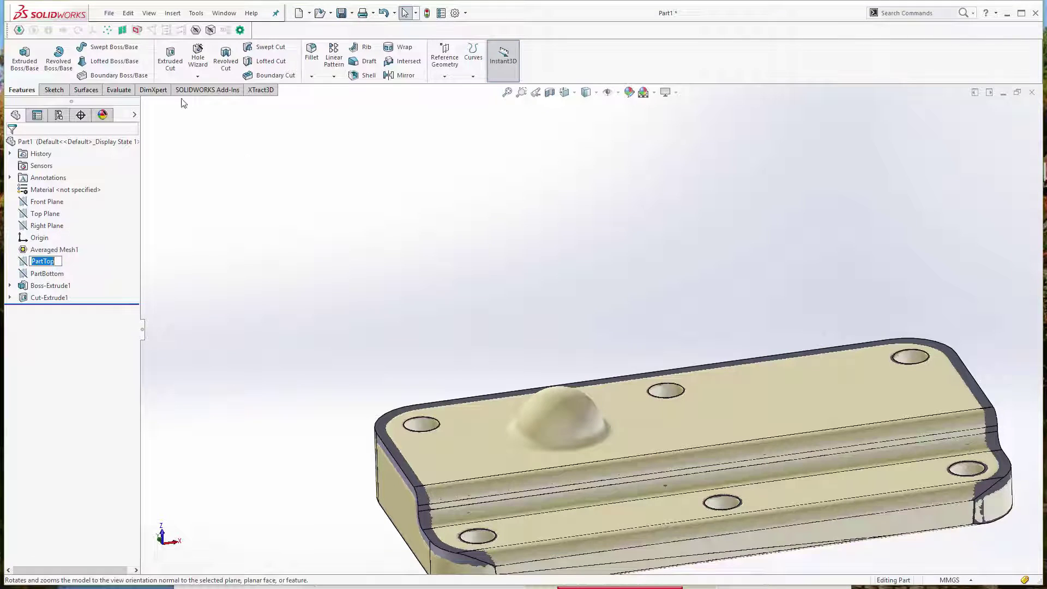
{"action": "left_click", "coordinate": [34, 264]}
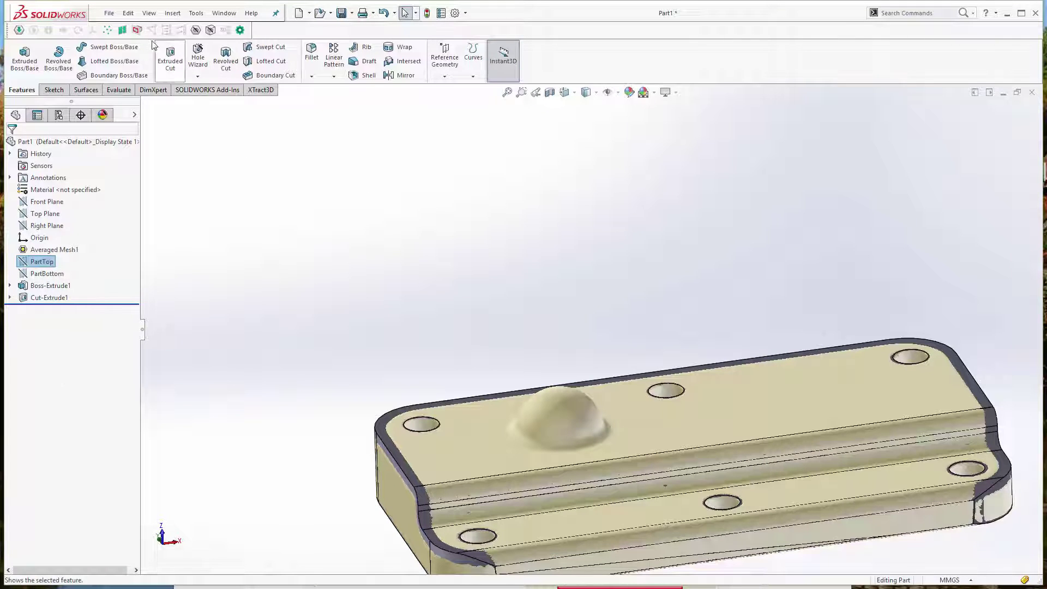
{"action": "left_click", "coordinate": [137, 30]}
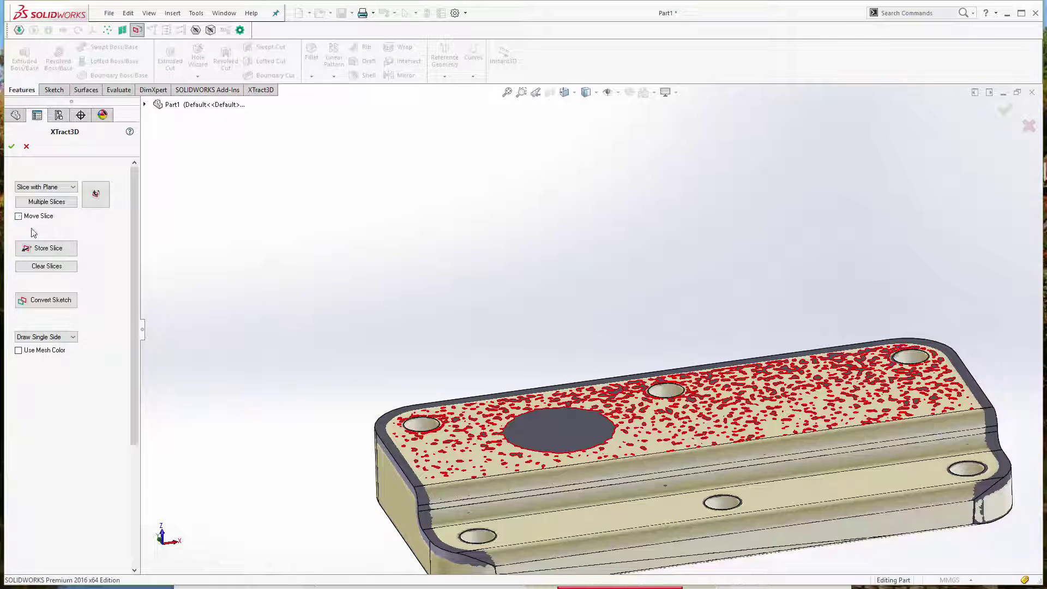
{"action": "left_click", "coordinate": [18, 216]}
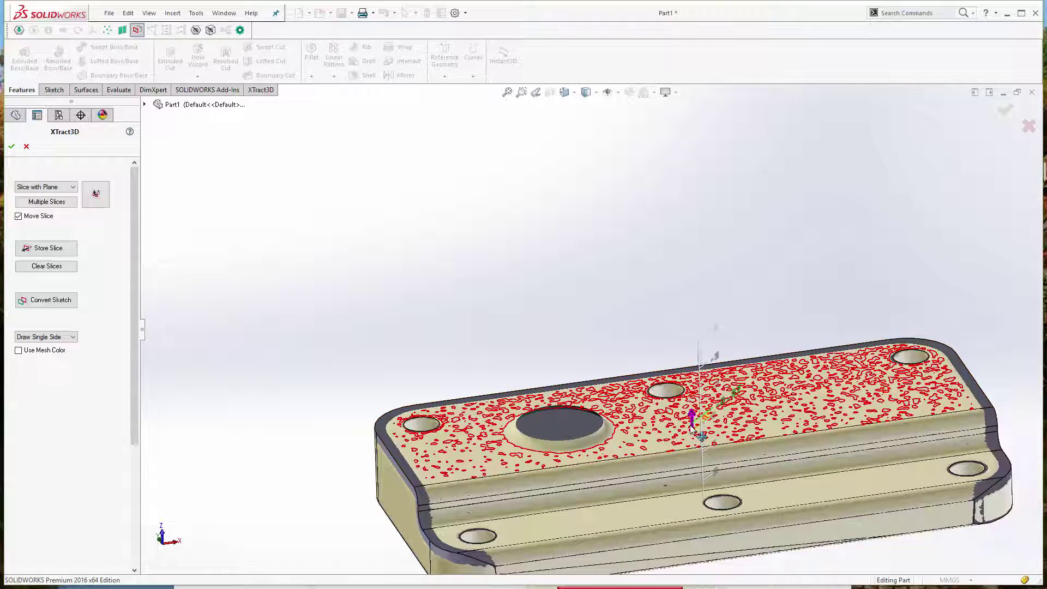
{"action": "left_click_drag", "start_coordinate": [691, 430], "coordinate": [689, 426]}
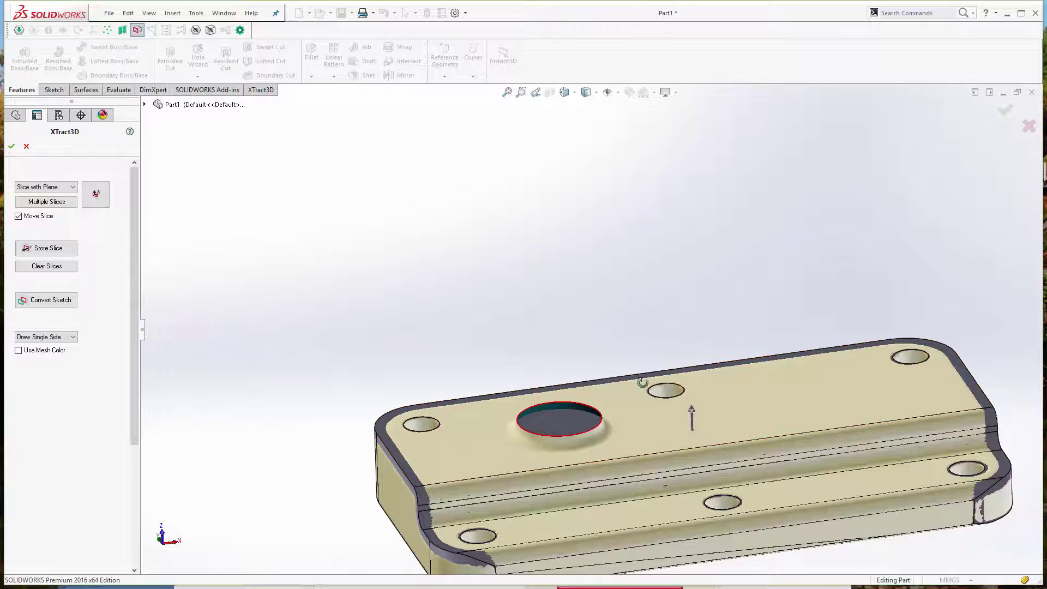
{"action": "middle_click_drag", "start_coordinate": [643, 383], "coordinate": [638, 473]}
{"action": "left_click", "coordinate": [12, 147]}
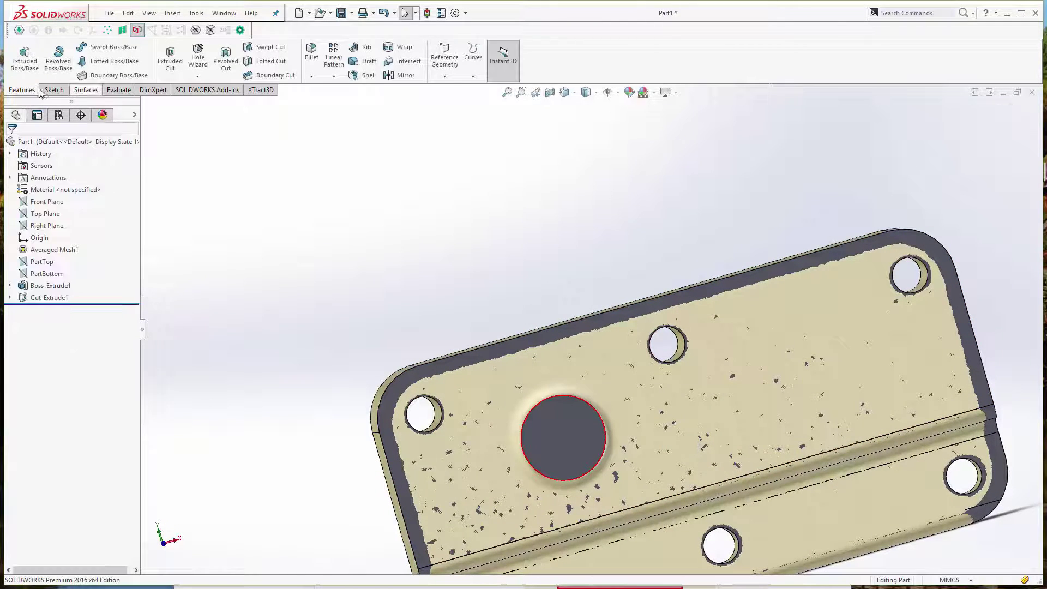
{"action": "left_click", "coordinate": [50, 91]}
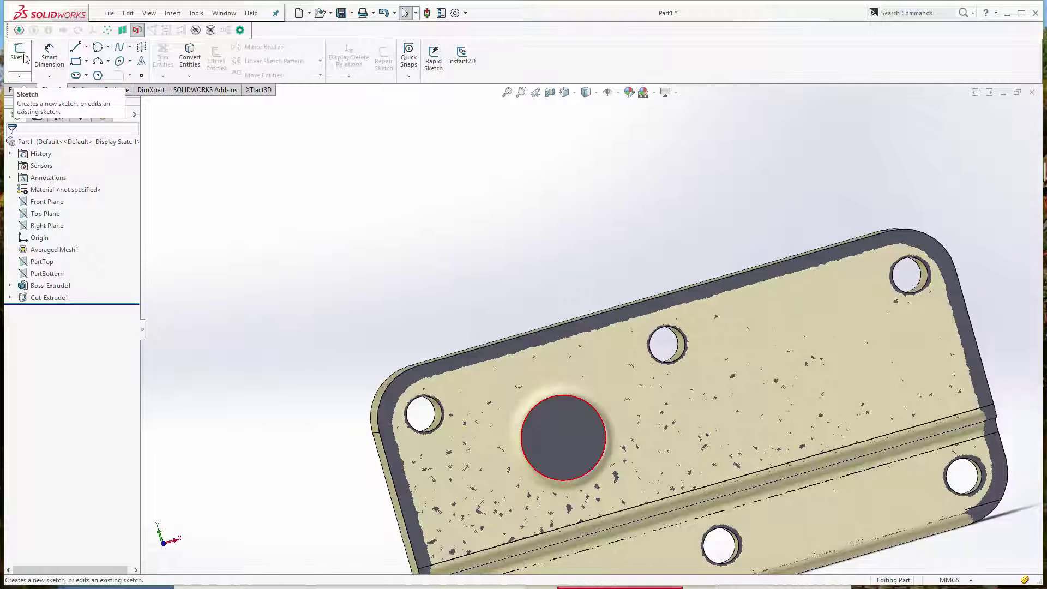
{"action": "left_click", "coordinate": [20, 53]}
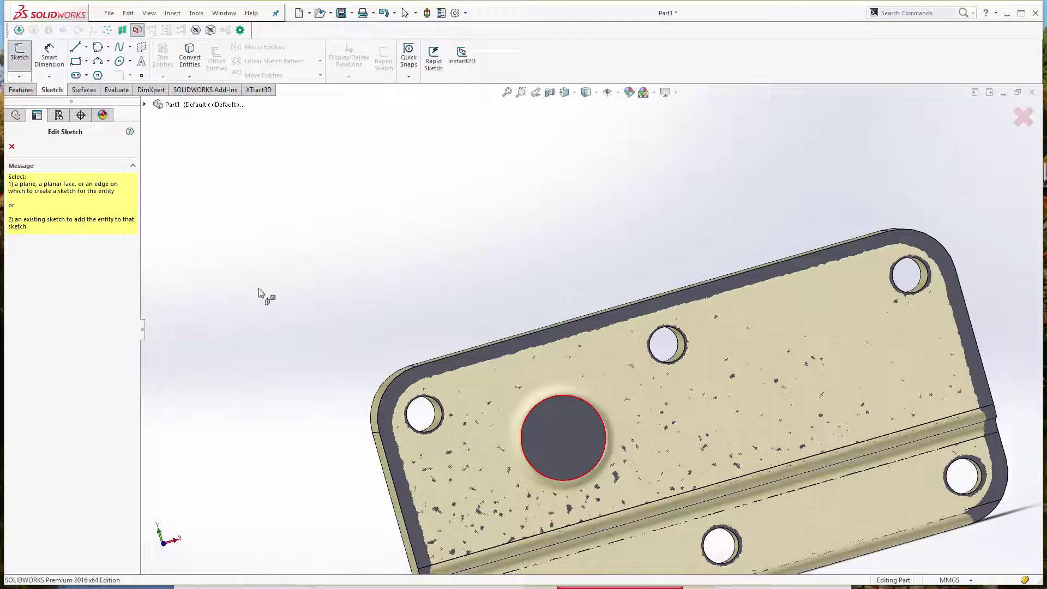
{"action": "left_click", "coordinate": [12, 147]}
Step: Start a sketch on the PartTop plane and flip the view to face the dome side of the plate
{"action": "left_click", "coordinate": [42, 261]}
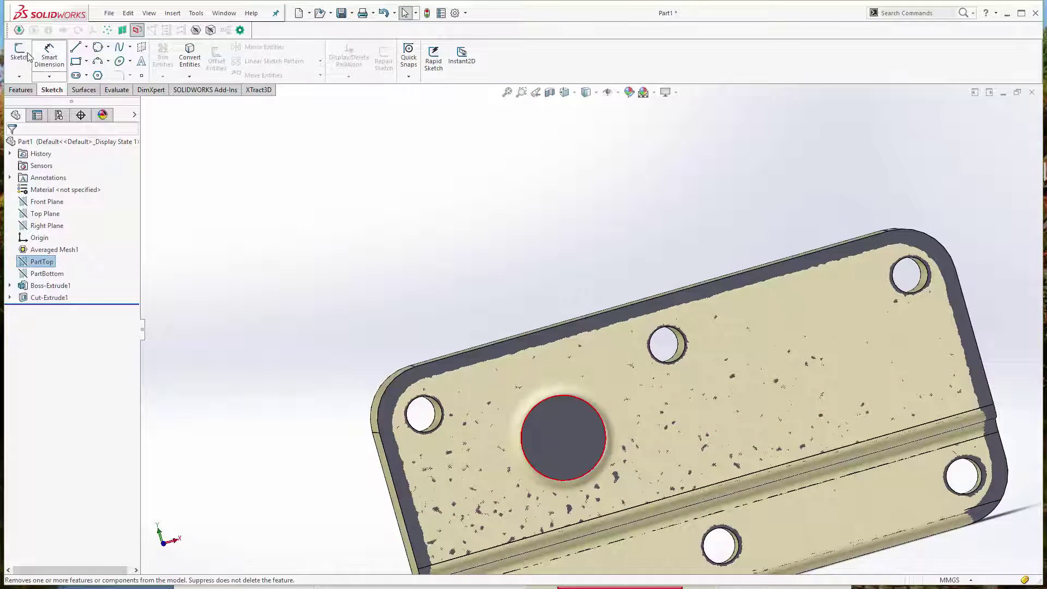
{"action": "right_click", "coordinate": [45, 274]}
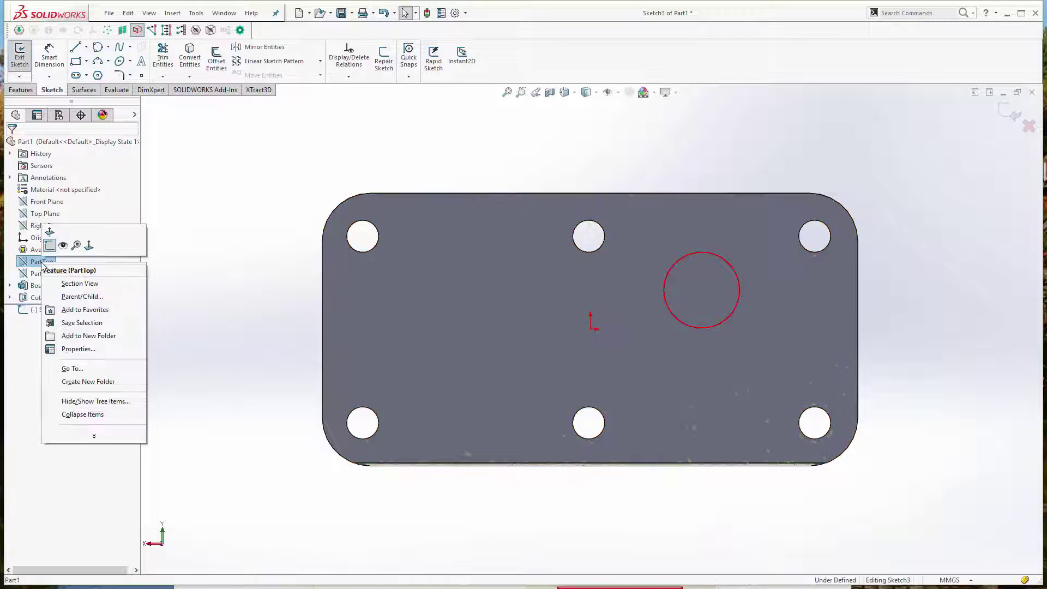
{"action": "right_click", "coordinate": [33, 309]}
{"action": "left_click", "coordinate": [52, 295]}
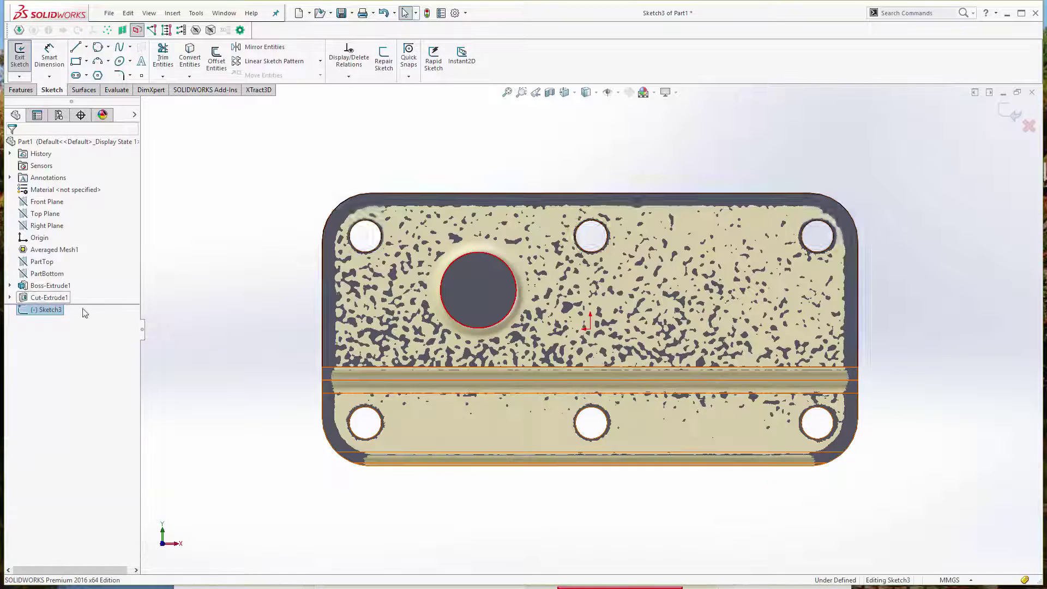
Step: Sketch a three-point perimeter circle of about 1.36 mm radius along the dome's slice outline
{"action": "scroll", "coordinate": [498, 333], "scroll_direction": "down", "scroll_amount": 4}
{"action": "scroll", "coordinate": [578, 310], "scroll_direction": "up", "scroll_amount": 4}
{"action": "scroll", "coordinate": [583, 312], "scroll_direction": "down", "scroll_amount": 3}
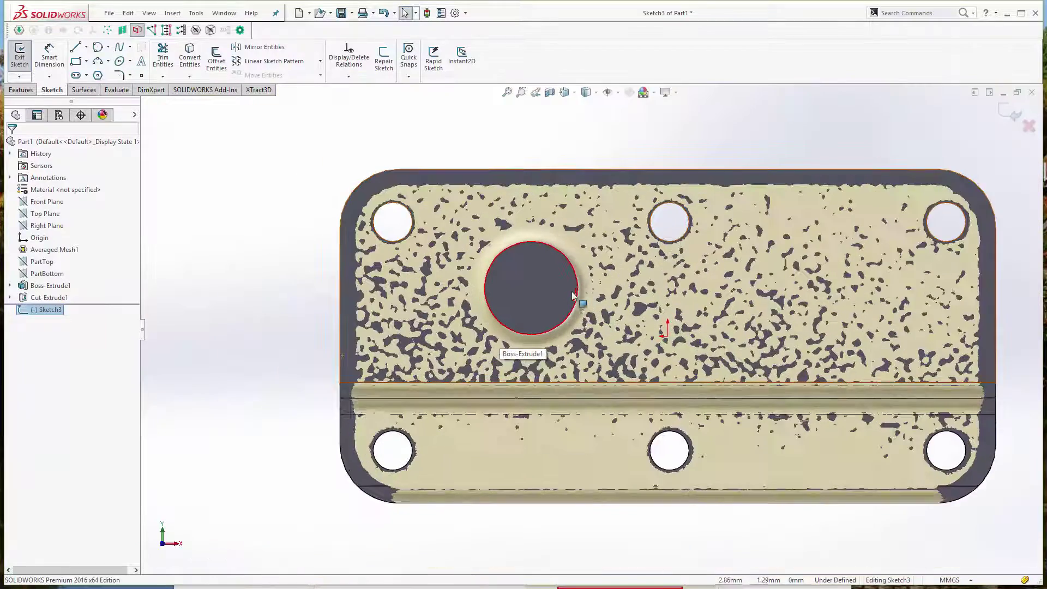
{"action": "left_click", "coordinate": [98, 48]}
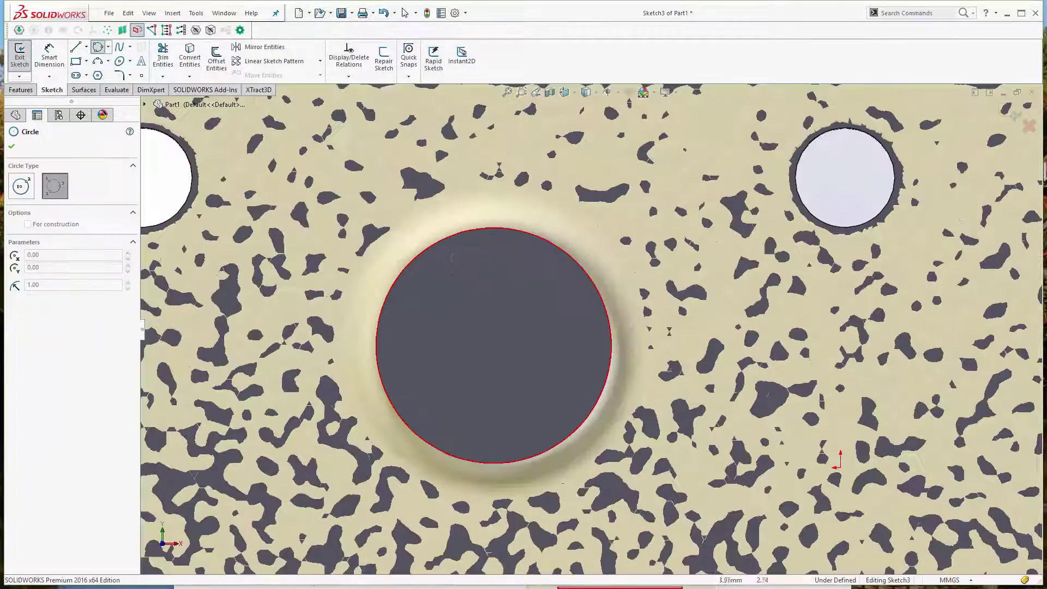
{"action": "left_click", "coordinate": [445, 256]}
{"action": "left_click", "coordinate": [616, 298]}
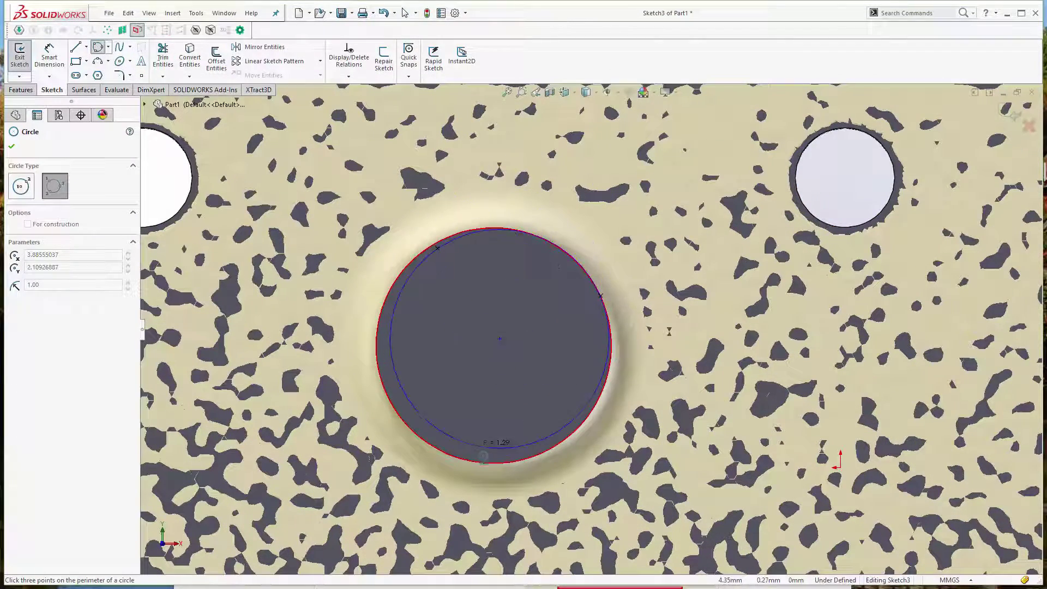
{"action": "left_click", "coordinate": [508, 469]}
{"action": "key", "text": "Escape"}
Step: Fit the sketched circle to the dome's slice outline and show the result in an angled 3D view
{"action": "left_click", "coordinate": [572, 433]}
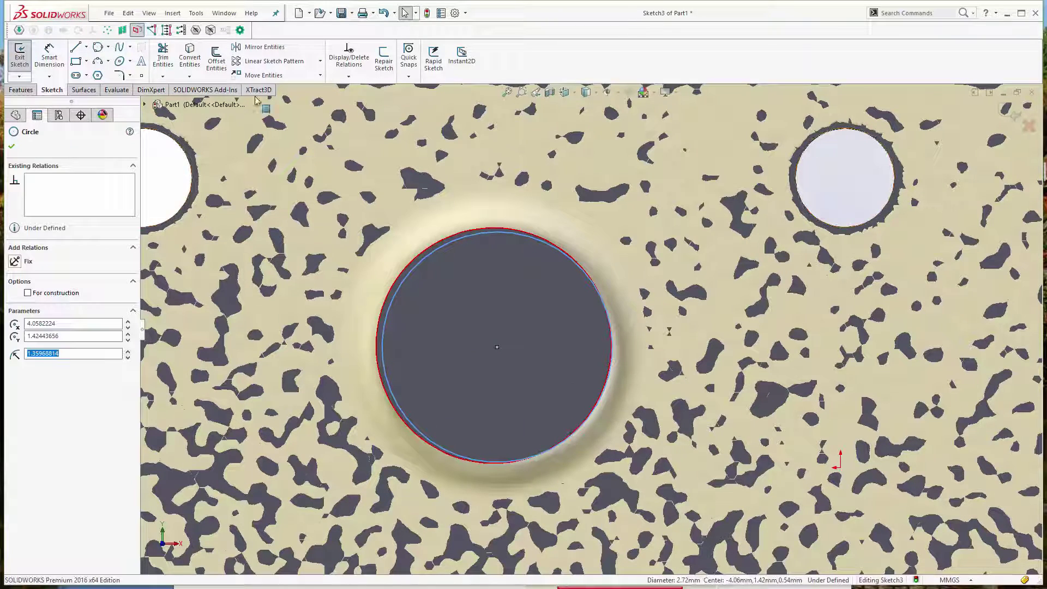
{"action": "left_click", "coordinate": [169, 32]}
{"action": "scroll", "coordinate": [533, 287], "scroll_direction": "up", "scroll_amount": 5}
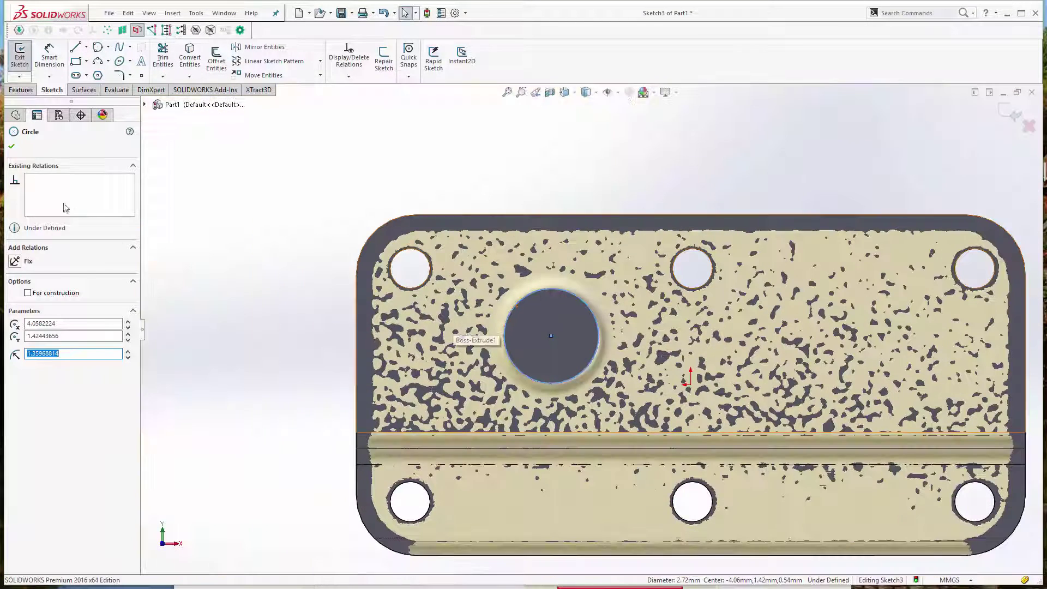
{"action": "left_click", "coordinate": [18, 148]}
{"action": "left_click", "coordinate": [20, 148]}
{"action": "mouse_move", "coordinate": [306, 131]}
{"action": "middle_mouse_down"}
{"action": "mouse_move", "coordinate": [485, 261]}
{"action": "mouse_move", "coordinate": [500, 325]}
{"action": "mouse_move", "coordinate": [501, 274]}
{"action": "mouse_move", "coordinate": [477, 293]}
{"action": "mouse_move", "coordinate": [491, 358]}
{"action": "middle_mouse_up"}
{"action": "middle_click_drag", "start_coordinate": [686, 366], "coordinate": [689, 367]}
{"action": "middle_click_drag", "start_coordinate": [521, 350], "coordinate": [509, 363]}
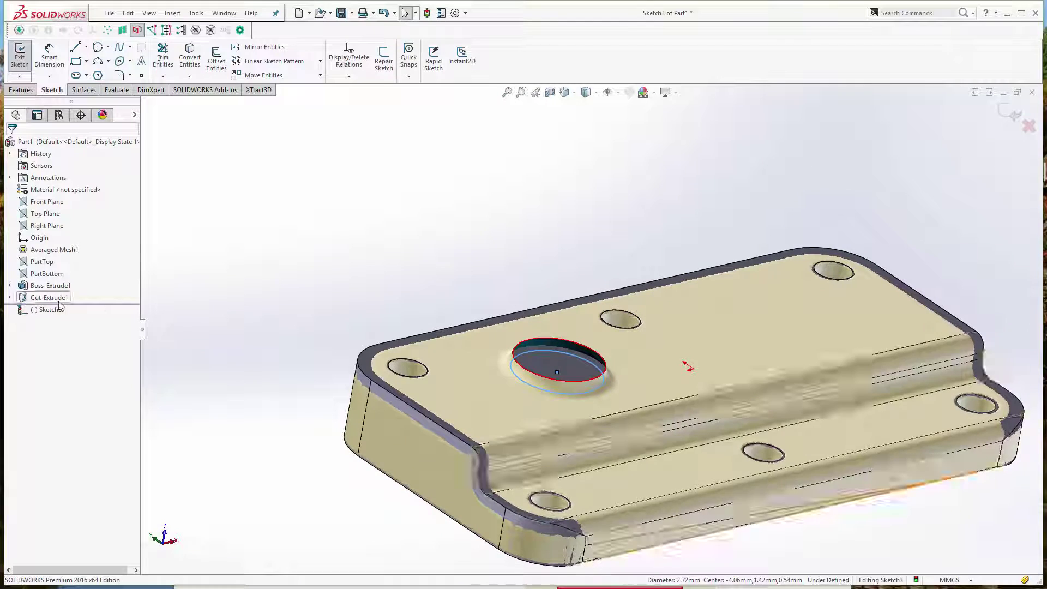
Step: Exit the sketch and create a reference axis through the dome circle's centre point, perpendicular to the PartBottom plane
{"action": "left_click", "coordinate": [20, 59]}
{"action": "left_click", "coordinate": [21, 90]}
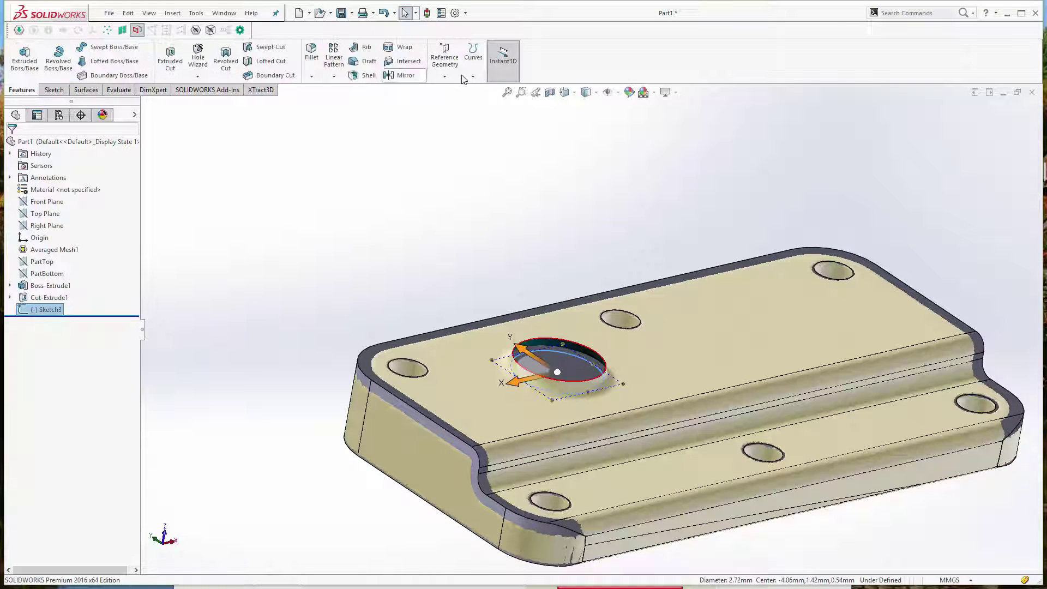
{"action": "left_click", "coordinate": [445, 59]}
{"action": "left_click", "coordinate": [464, 103]}
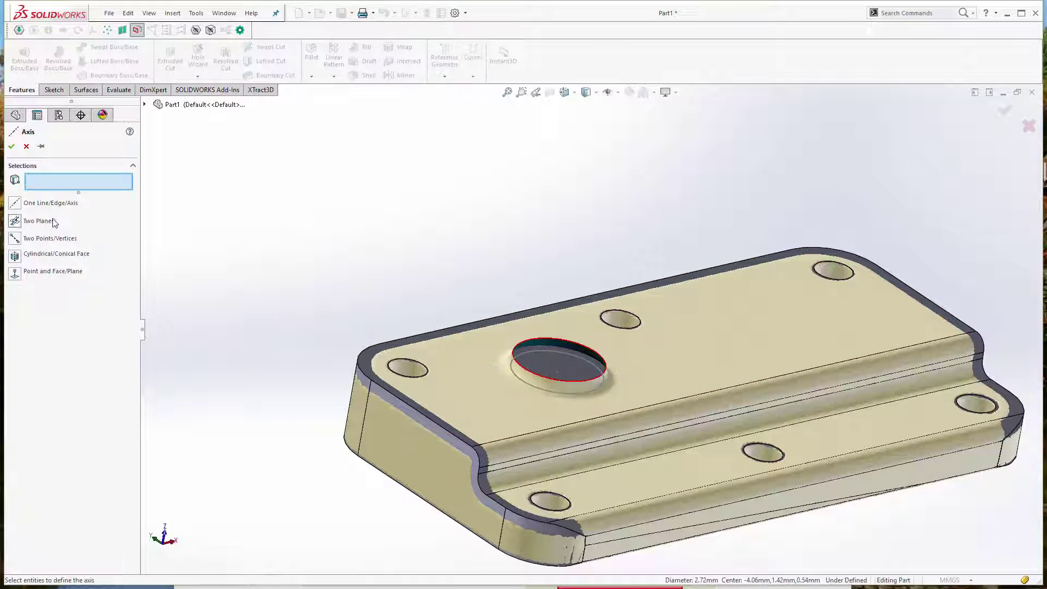
{"action": "left_click", "coordinate": [144, 104]}
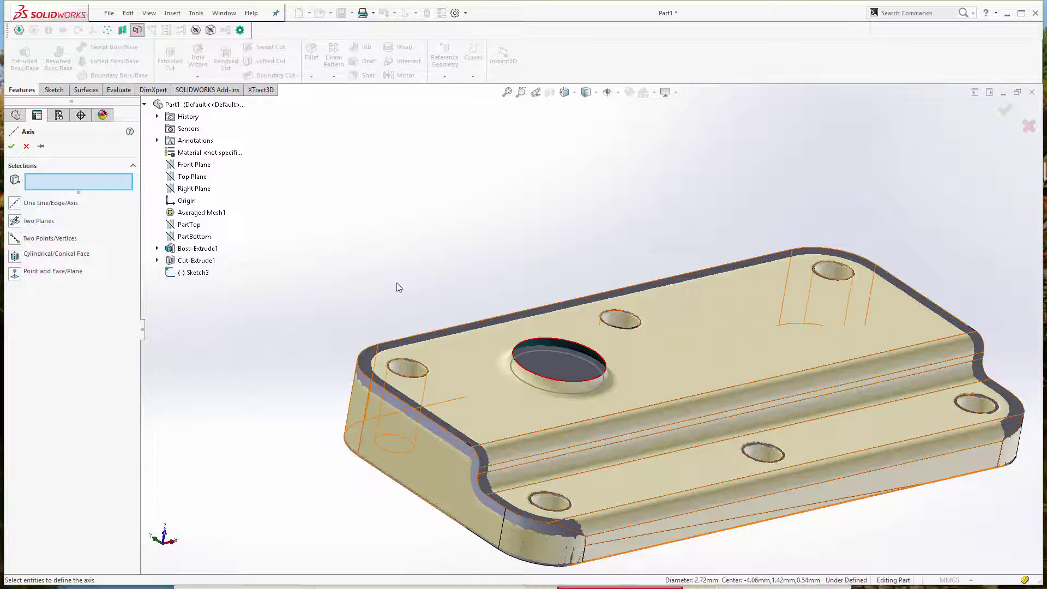
{"action": "left_click", "coordinate": [558, 375]}
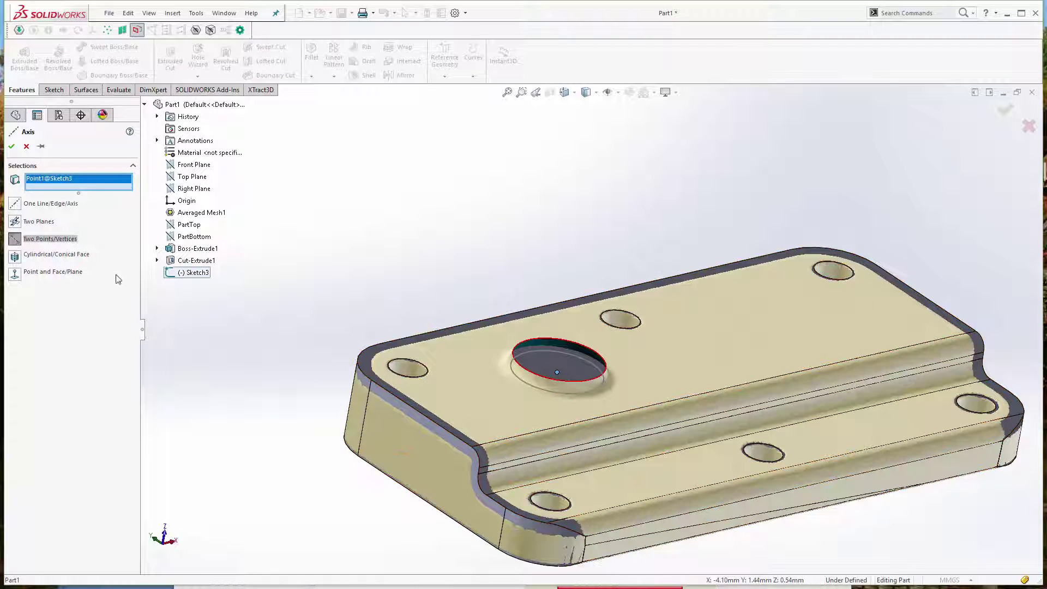
{"action": "left_click", "coordinate": [194, 236]}
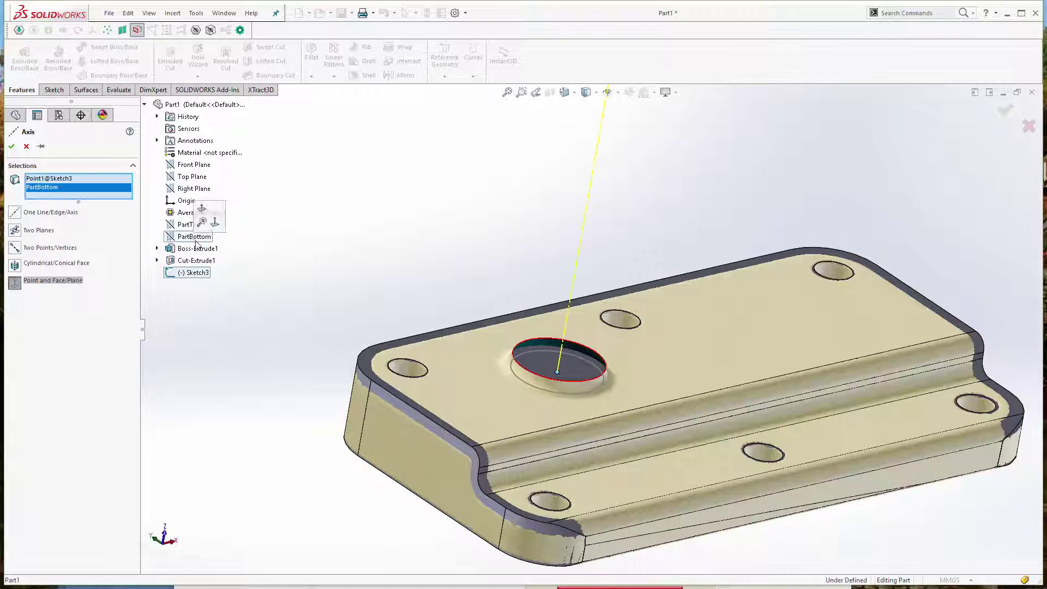
{"action": "middle_click_drag", "start_coordinate": [436, 265], "coordinate": [443, 229]}
{"action": "scroll", "coordinate": [444, 229], "scroll_direction": "up", "scroll_amount": 4}
{"action": "scroll", "coordinate": [571, 224], "scroll_direction": "up", "scroll_amount": 11}
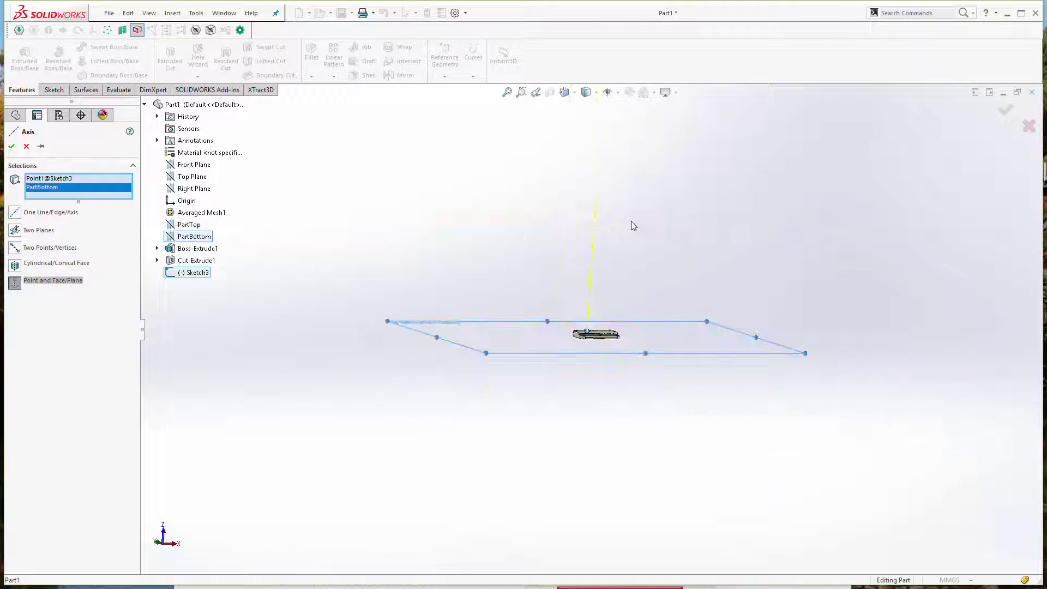
{"action": "scroll", "coordinate": [630, 222], "scroll_direction": "down", "scroll_amount": 3}
{"action": "scroll", "coordinate": [568, 385], "scroll_direction": "down", "scroll_amount": 4}
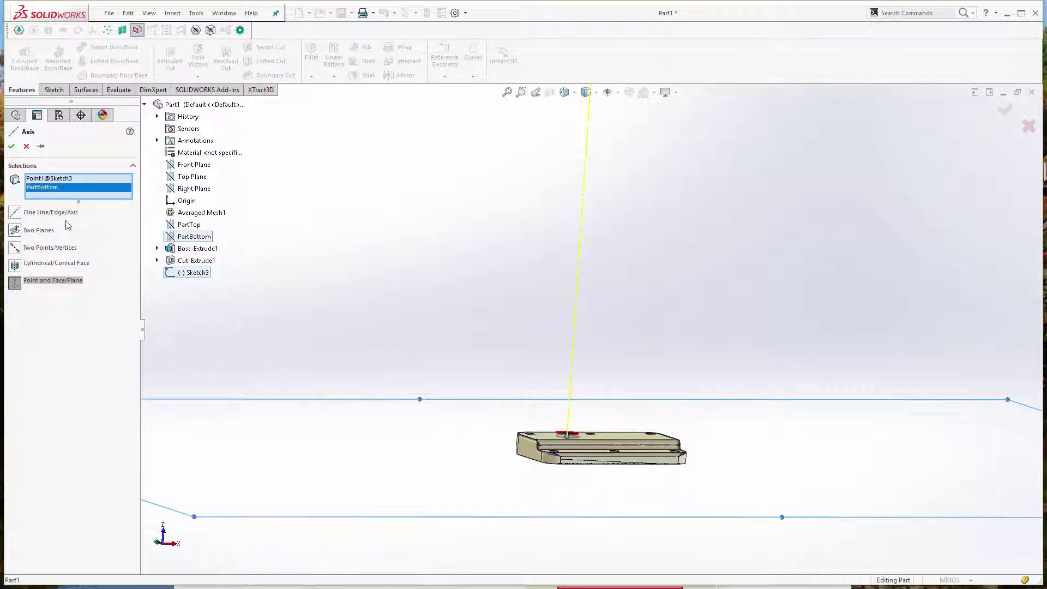
{"action": "left_click", "coordinate": [12, 146]}
Step: Shorten the displayed length of the dome's axis at both ends so it extends only slightly beyond the dome
{"action": "scroll", "coordinate": [607, 241], "scroll_direction": "up", "scroll_amount": 6}
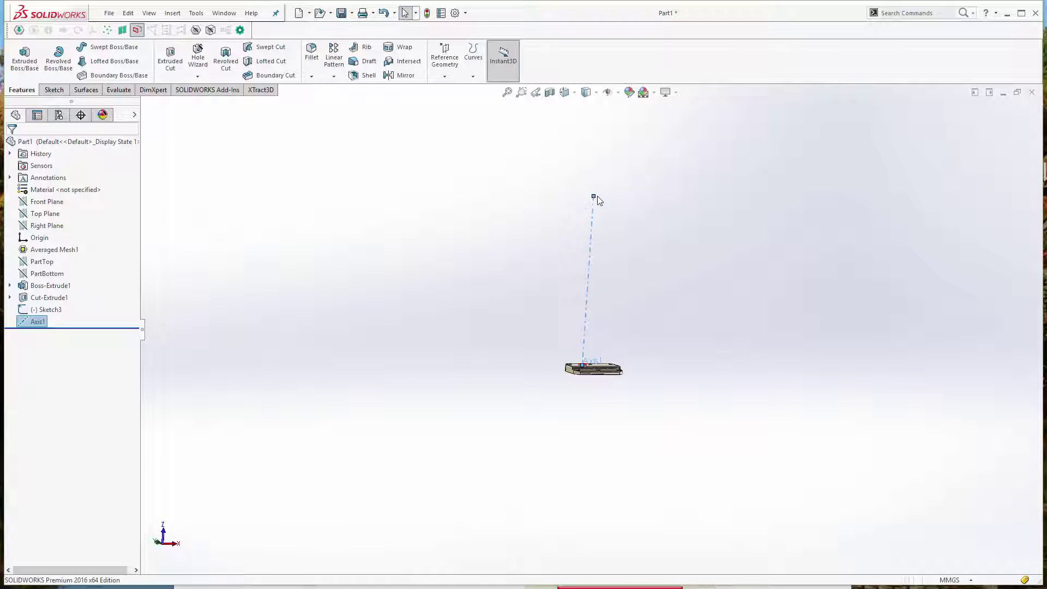
{"action": "scroll", "coordinate": [585, 354], "scroll_direction": "down", "scroll_amount": 5}
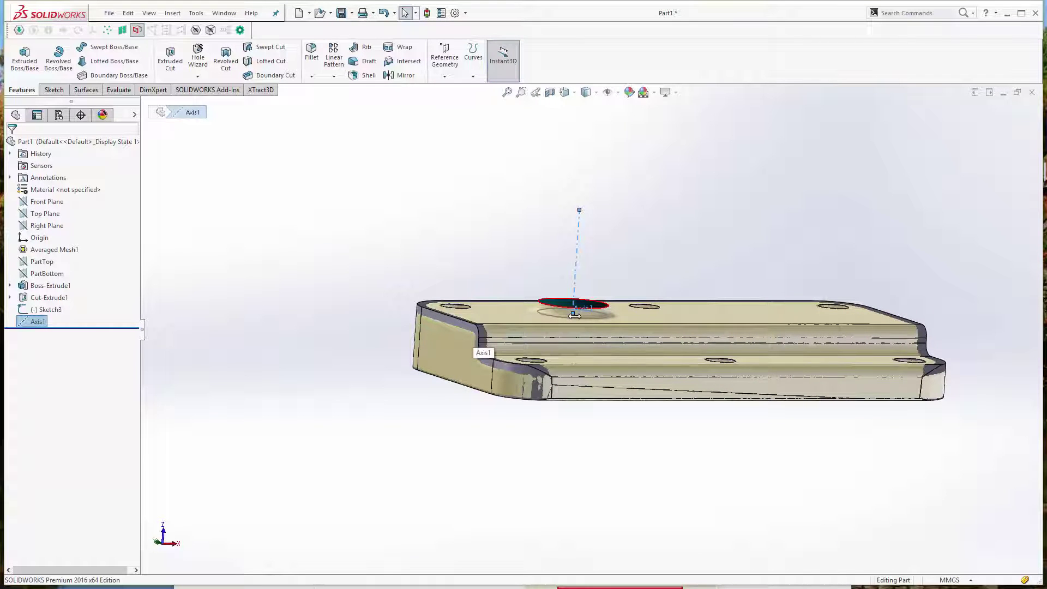
{"action": "scroll", "coordinate": [586, 269], "scroll_direction": "down", "scroll_amount": 4}
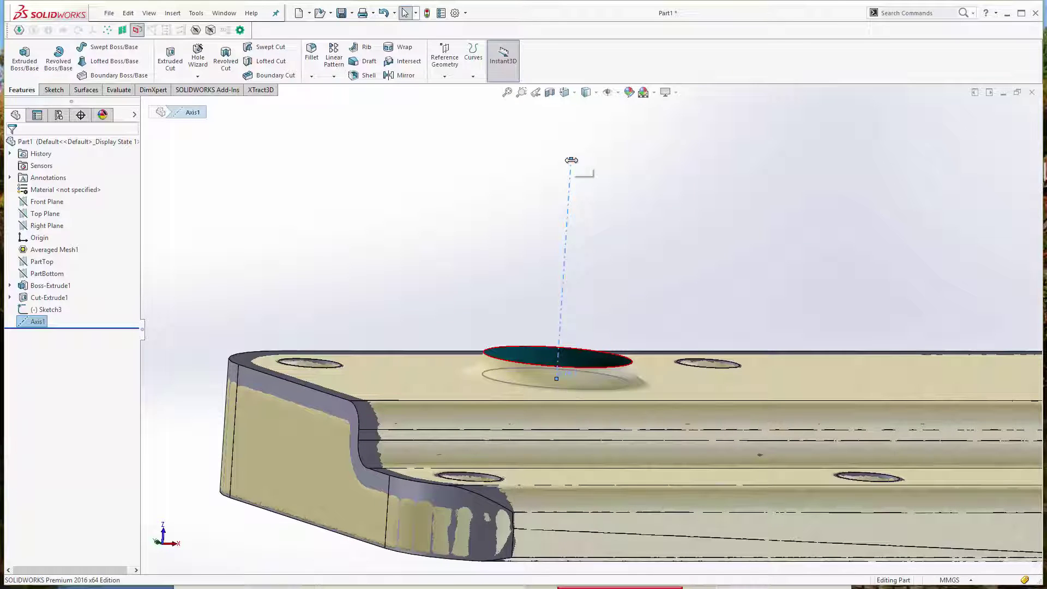
{"action": "scroll", "coordinate": [584, 433], "scroll_direction": "up", "scroll_amount": 4}
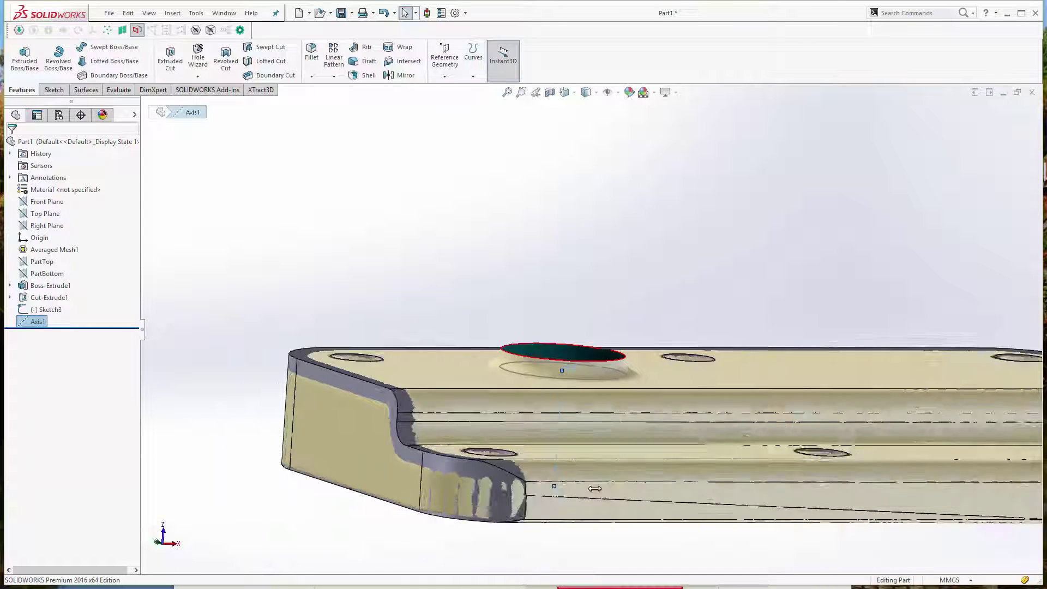
{"action": "scroll", "coordinate": [617, 327], "scroll_direction": "down", "scroll_amount": 5}
{"action": "middle_click_drag", "start_coordinate": [589, 376], "coordinate": [567, 450]}
{"action": "scroll", "coordinate": [572, 407], "scroll_direction": "up", "scroll_amount": 5}
{"action": "middle_click_drag", "start_coordinate": [571, 409], "coordinate": [568, 470]}
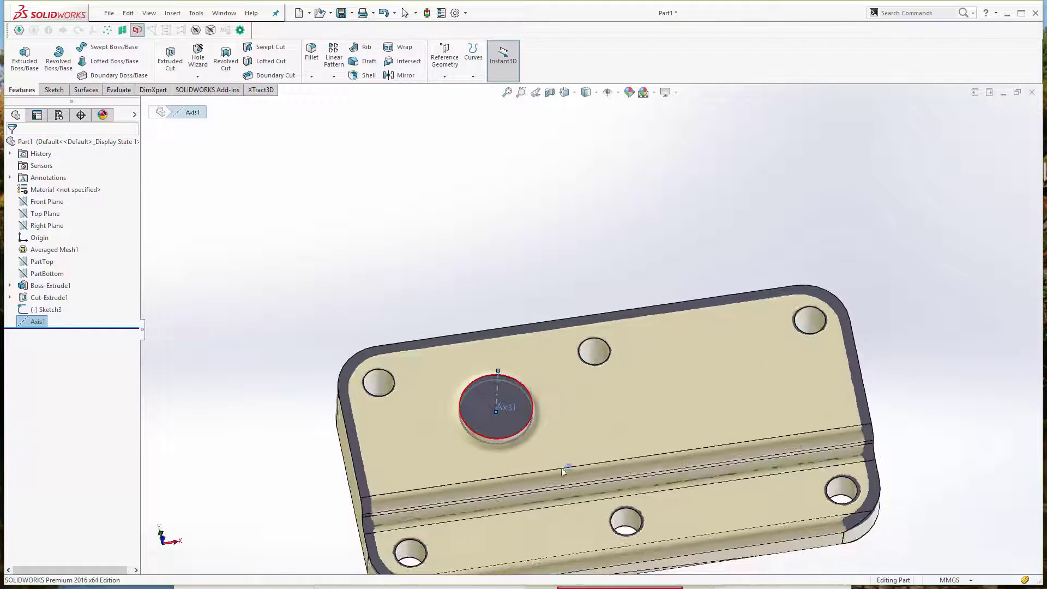
{"action": "middle_click_drag", "start_coordinate": [415, 395], "coordinate": [513, 396]}
{"action": "scroll", "coordinate": [567, 433], "scroll_direction": "up", "scroll_amount": 5}
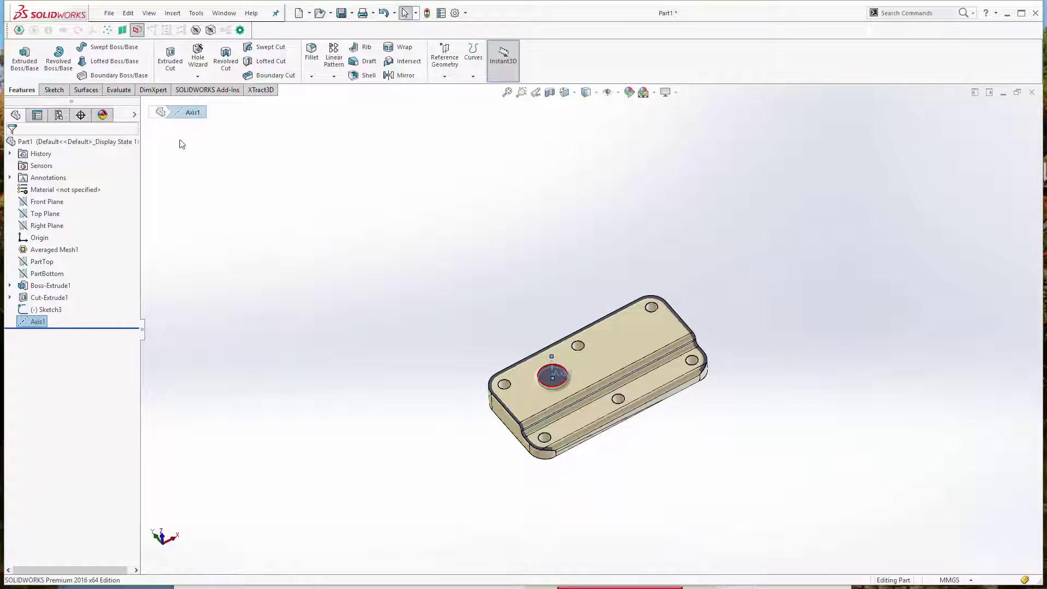
Step: Create a reference plane coincident with the dome's axis and at 90 degrees to the Right Plane
{"action": "left_click", "coordinate": [444, 60]}
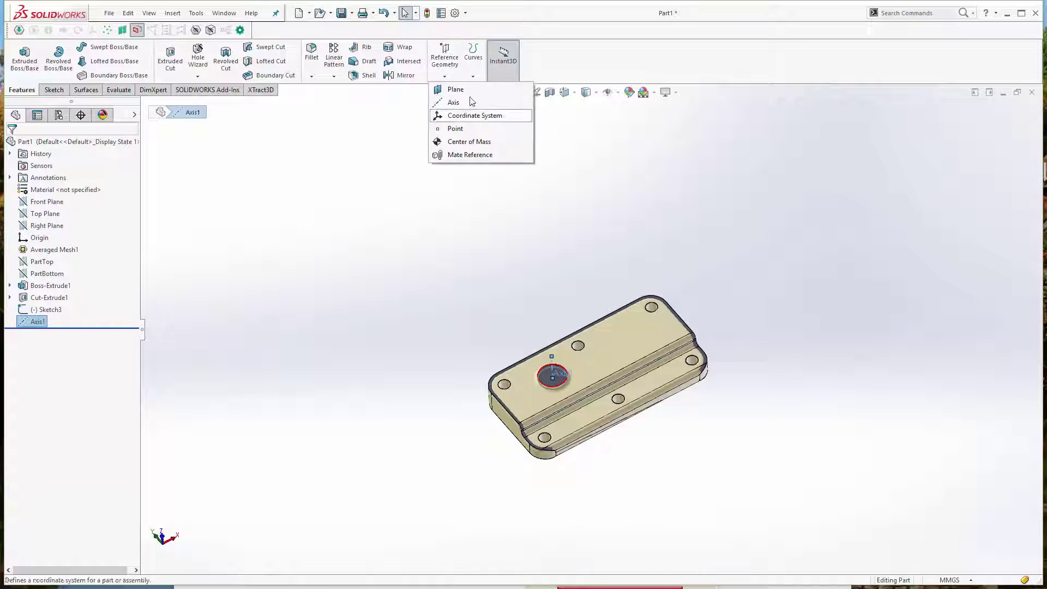
{"action": "left_click", "coordinate": [453, 90]}
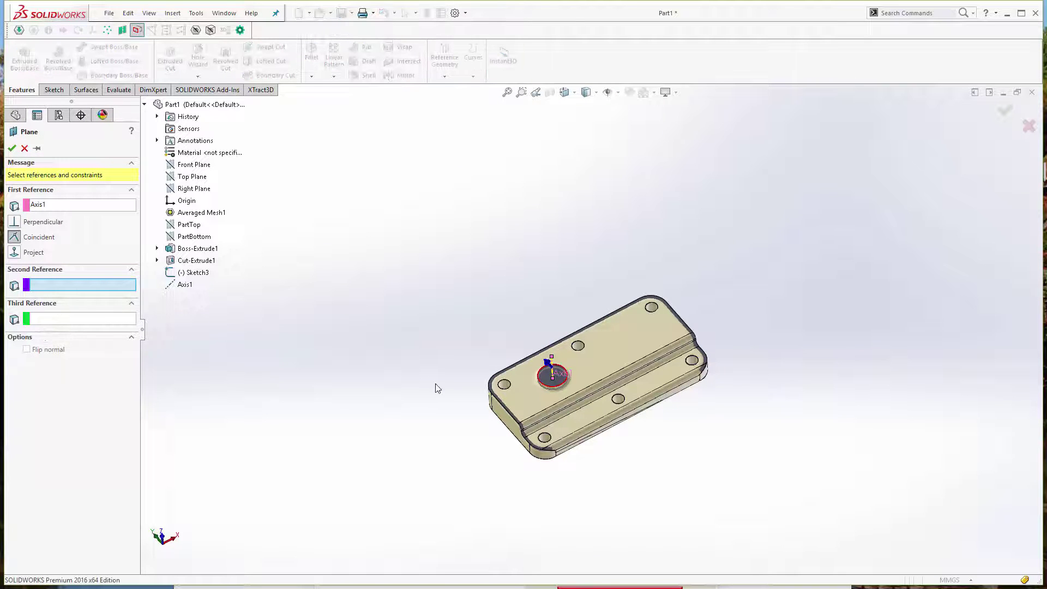
{"action": "middle_click_drag", "start_coordinate": [436, 389], "coordinate": [503, 299]}
{"action": "scroll", "coordinate": [503, 299], "scroll_direction": "down", "scroll_amount": 3}
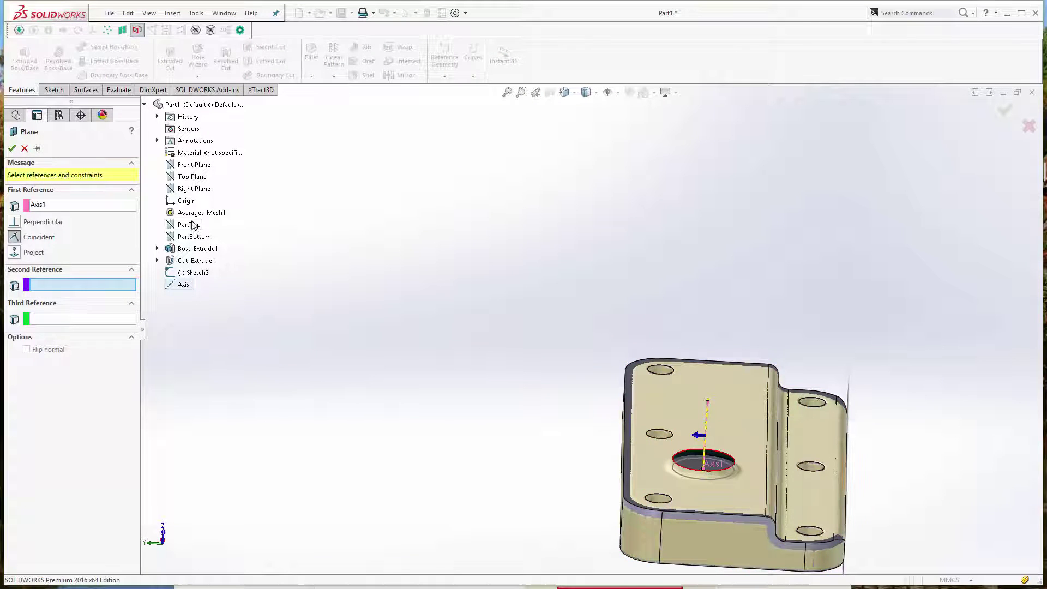
{"action": "left_click", "coordinate": [196, 188]}
{"action": "middle_click_drag", "start_coordinate": [633, 299], "coordinate": [634, 437]}
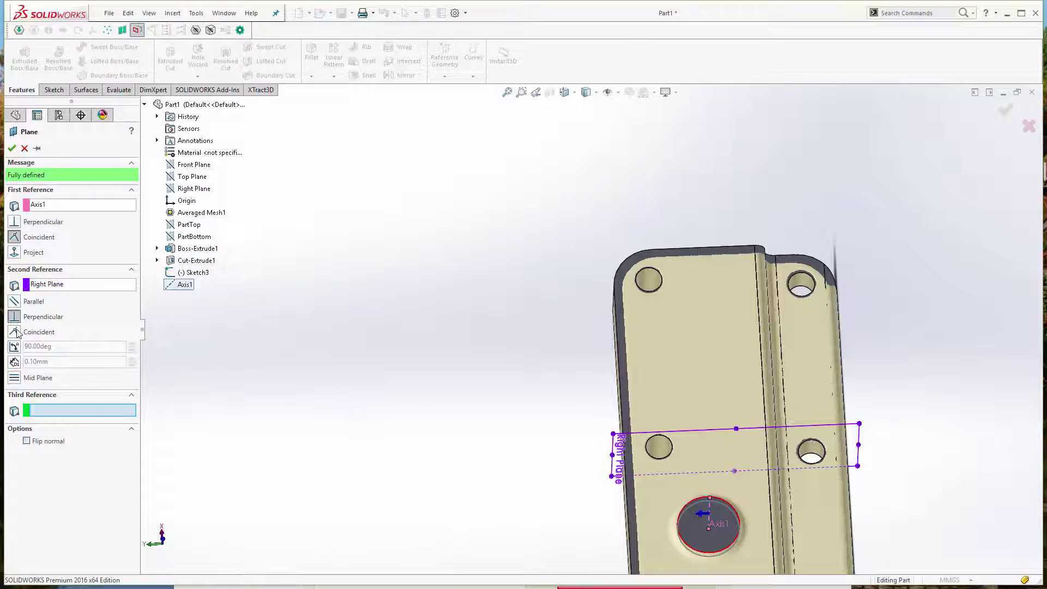
{"action": "left_click", "coordinate": [14, 347]}
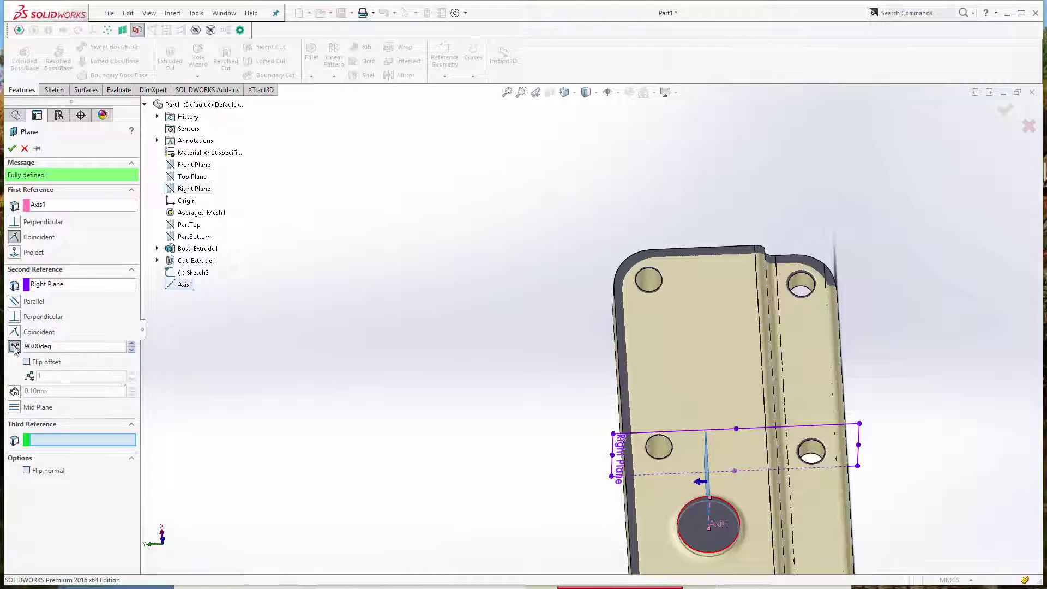
{"action": "scroll", "coordinate": [677, 382], "scroll_direction": "up", "scroll_amount": 5}
{"action": "middle_click_drag", "start_coordinate": [589, 447], "coordinate": [699, 428]}
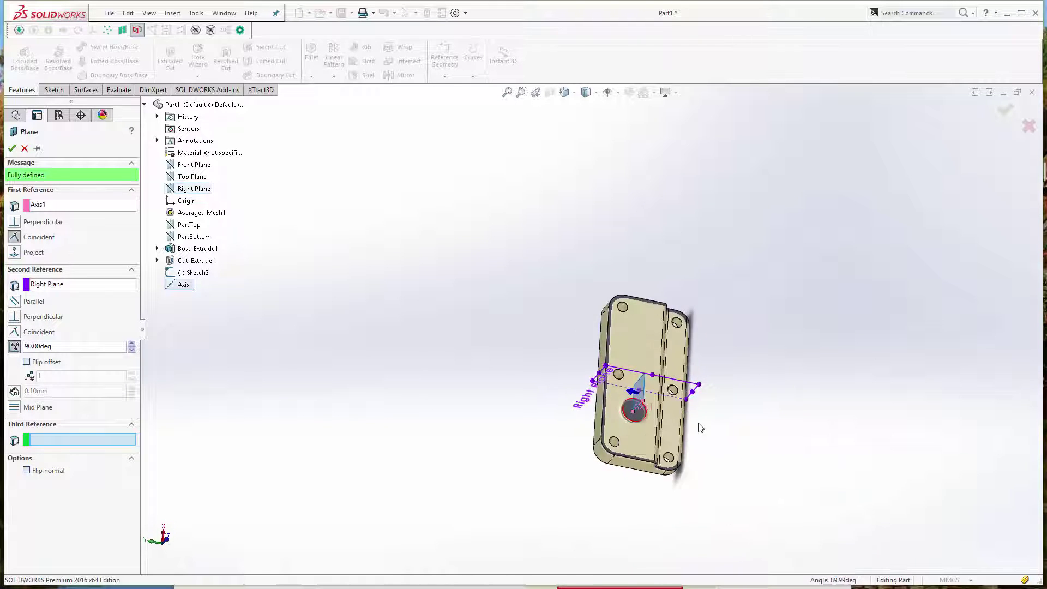
{"action": "scroll", "coordinate": [699, 428], "scroll_direction": "down", "scroll_amount": 6}
{"action": "middle_click_drag", "start_coordinate": [588, 407], "coordinate": [710, 305]}
{"action": "left_click", "coordinate": [12, 148]}
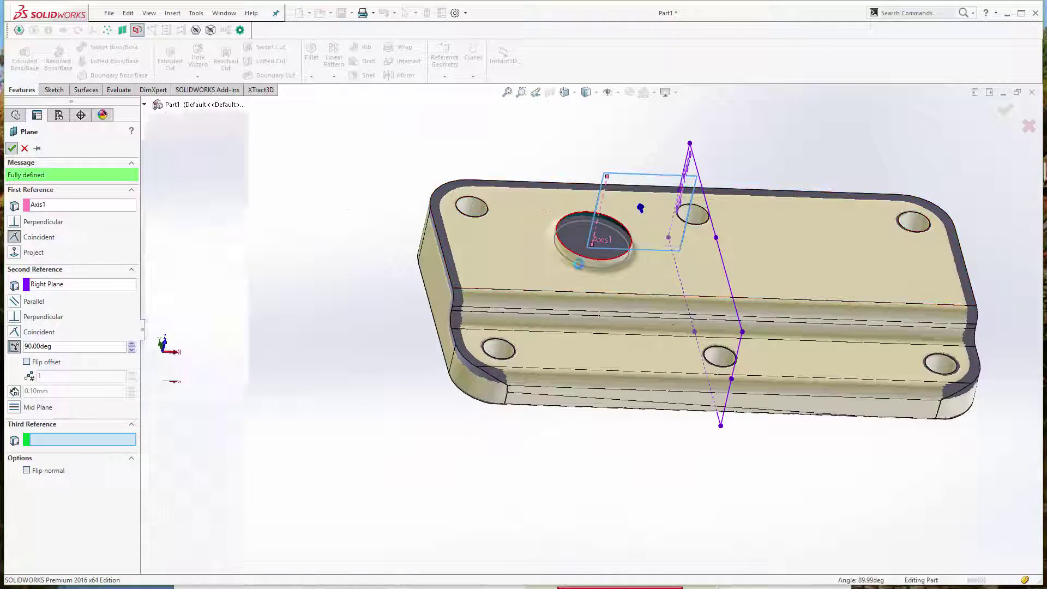
Step: Replace the previous mesh slice with a slice along the new plane through the dome's axis, and accept it
{"action": "scroll", "coordinate": [622, 215], "scroll_direction": "down", "scroll_amount": 5}
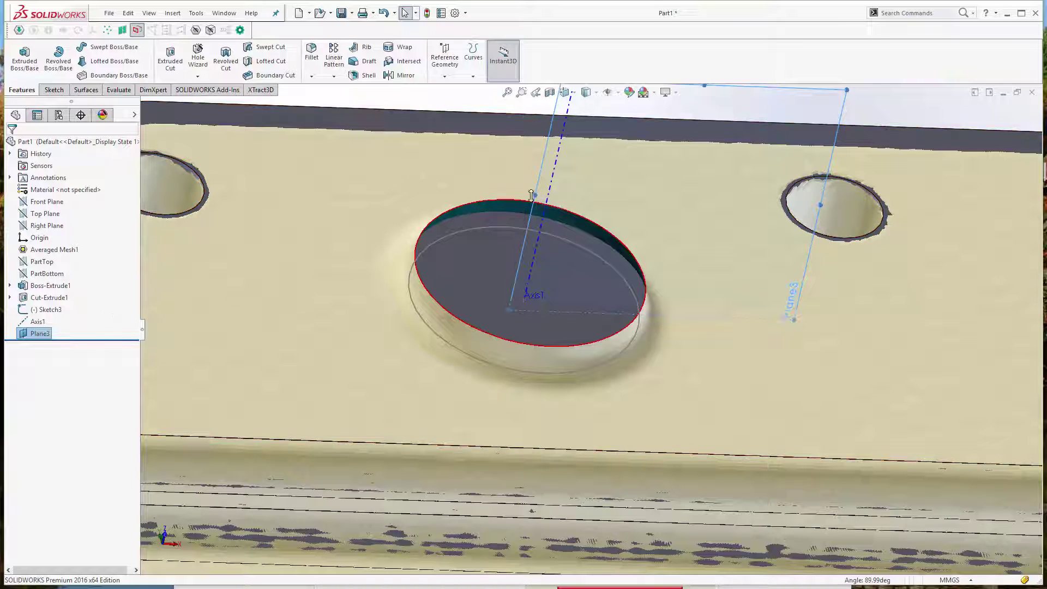
{"action": "left_click", "coordinate": [138, 29]}
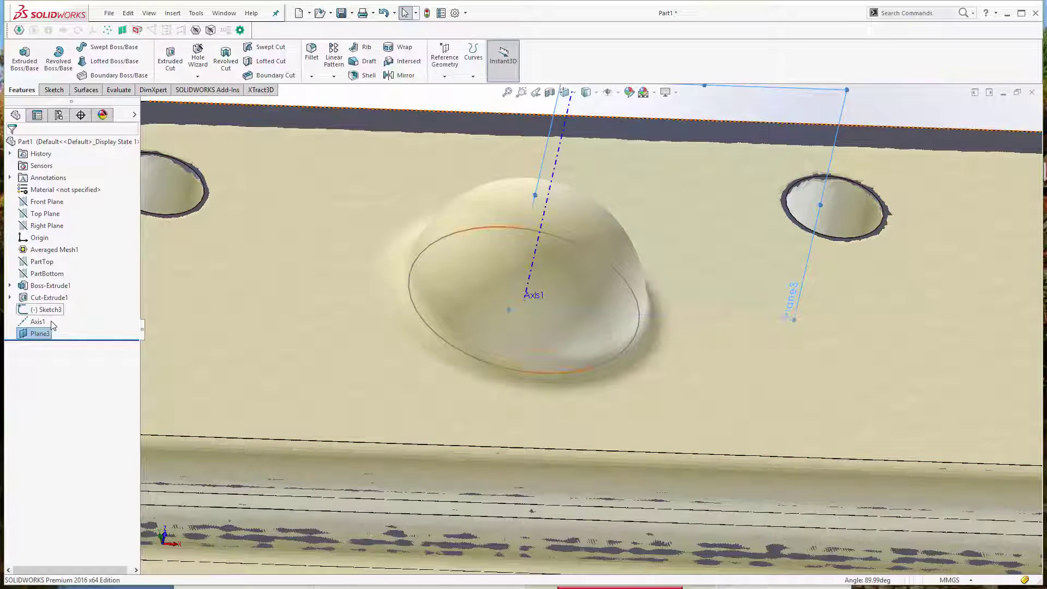
{"action": "left_click", "coordinate": [140, 35]}
{"action": "scroll", "coordinate": [541, 262], "scroll_direction": "up", "scroll_amount": 3}
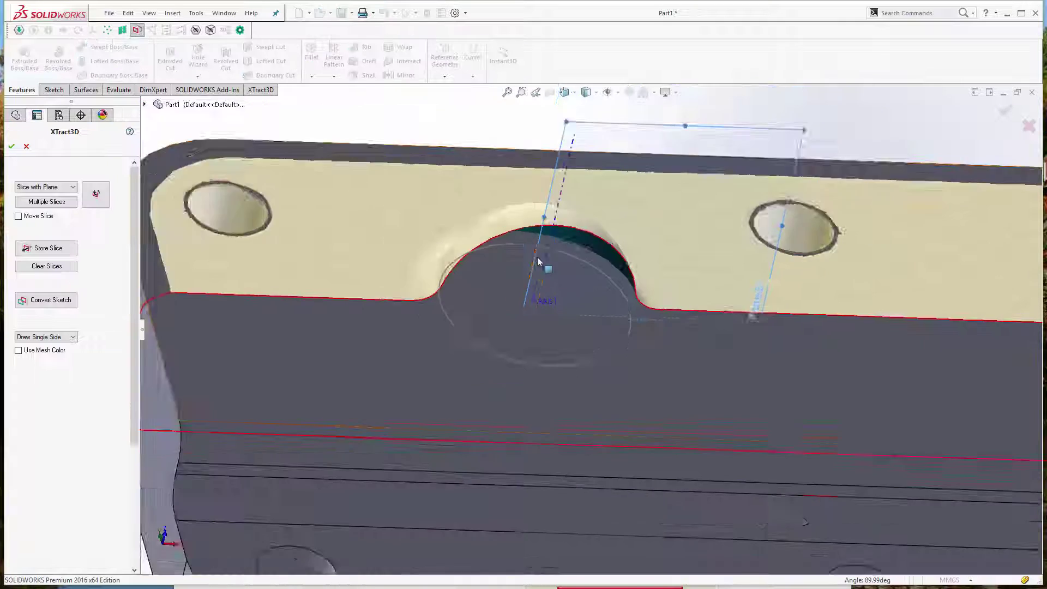
{"action": "middle_click_drag", "start_coordinate": [542, 262], "coordinate": [532, 224]}
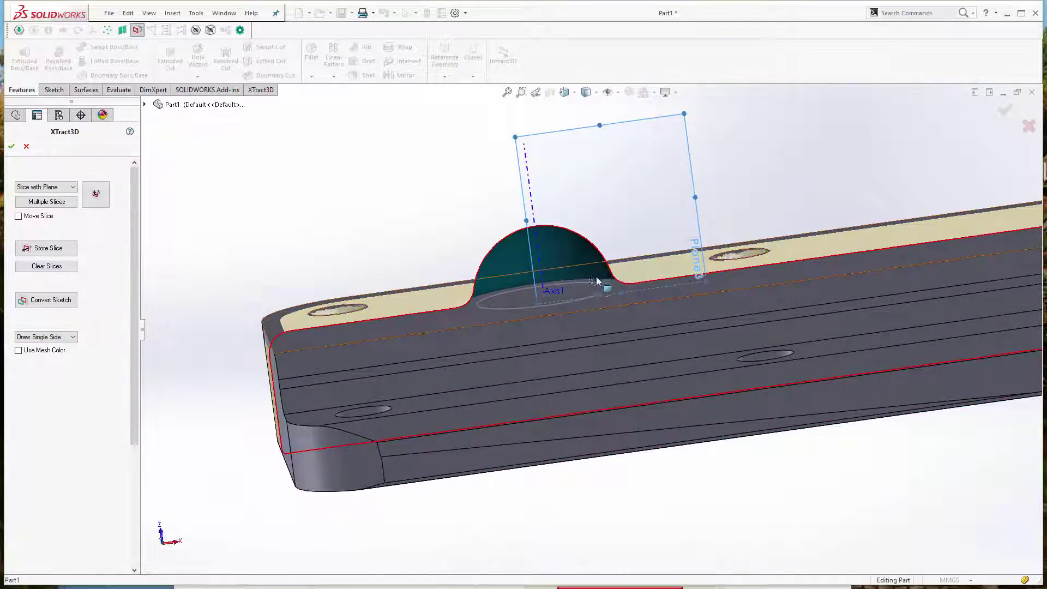
{"action": "scroll", "coordinate": [604, 271], "scroll_direction": "down", "scroll_amount": 5}
{"action": "scroll", "coordinate": [603, 271], "scroll_direction": "up", "scroll_amount": 3}
{"action": "middle_click_drag", "start_coordinate": [604, 267], "coordinate": [595, 291]}
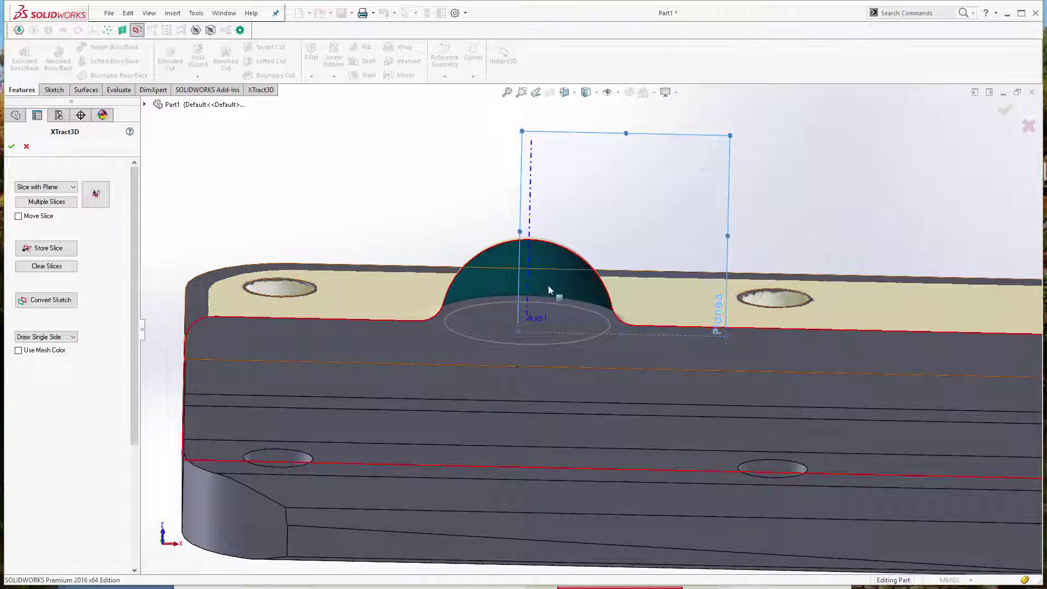
{"action": "scroll", "coordinate": [570, 285], "scroll_direction": "down", "scroll_amount": 2}
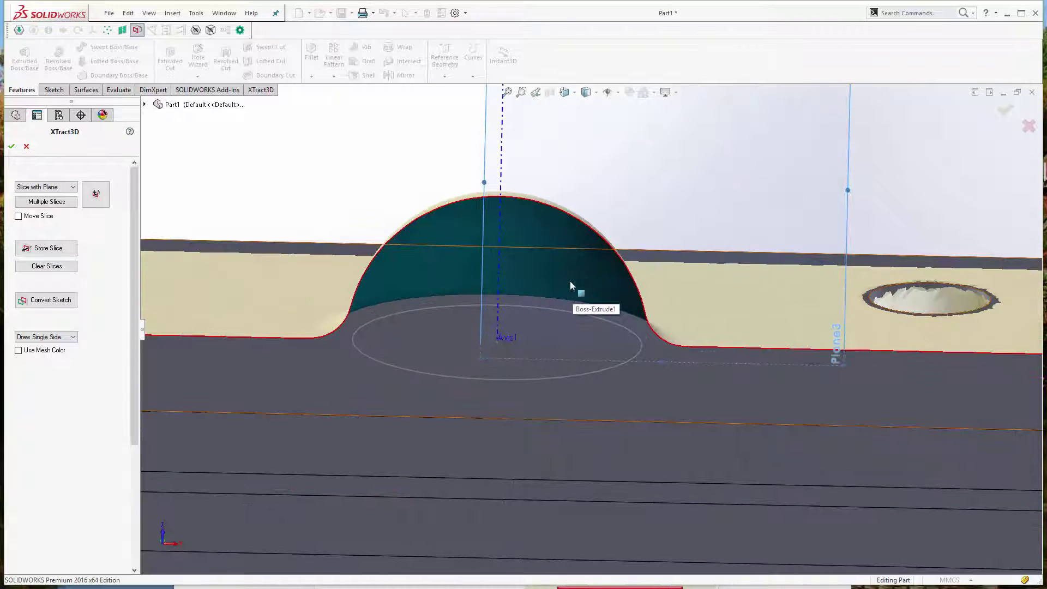
{"action": "scroll", "coordinate": [570, 283], "scroll_direction": "up", "scroll_amount": 2}
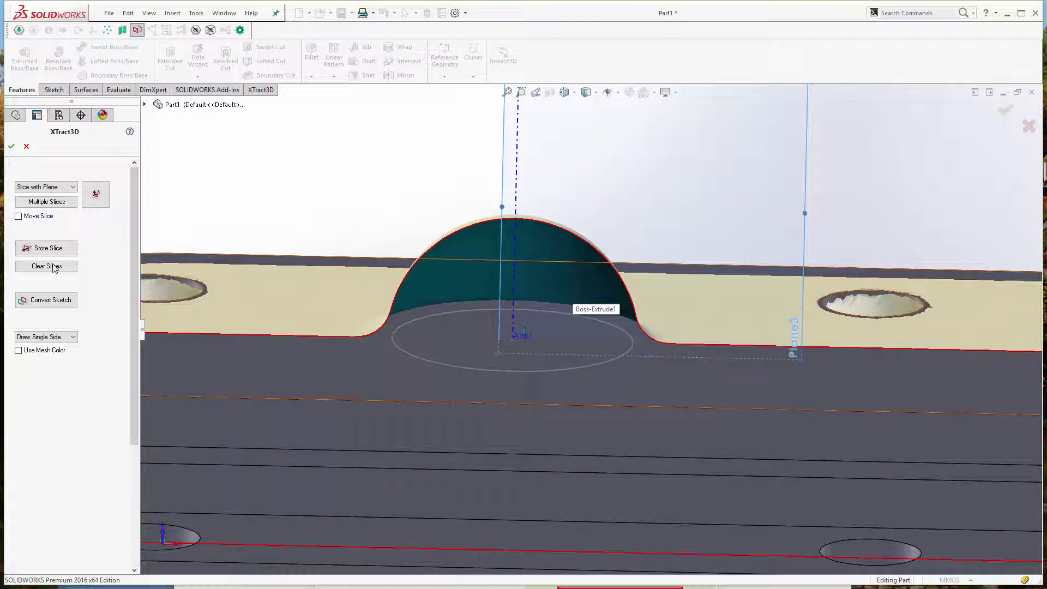
{"action": "left_click", "coordinate": [11, 148]}
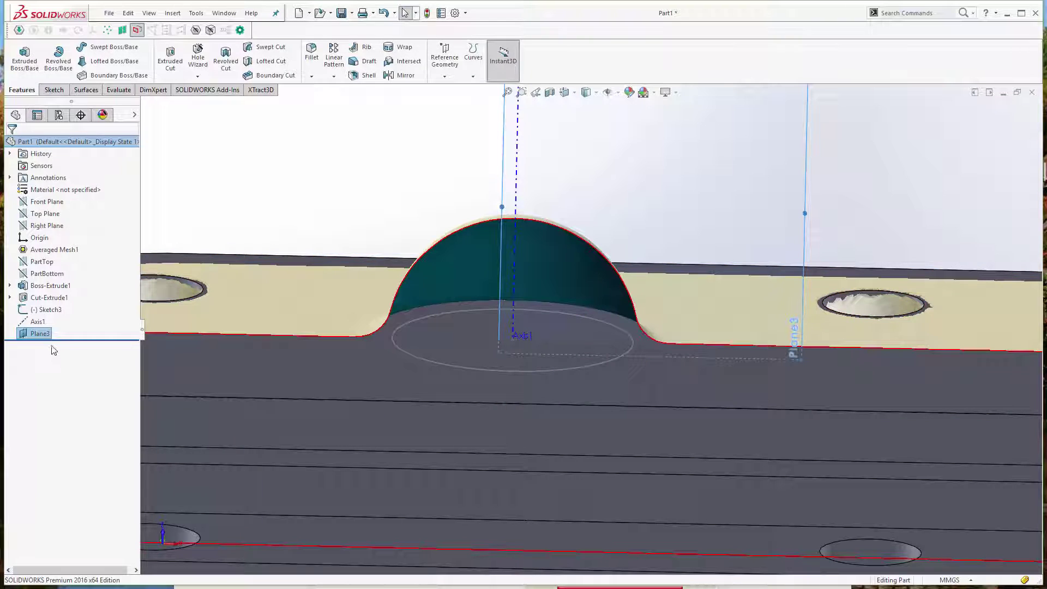
{"action": "left_click", "coordinate": [54, 90]}
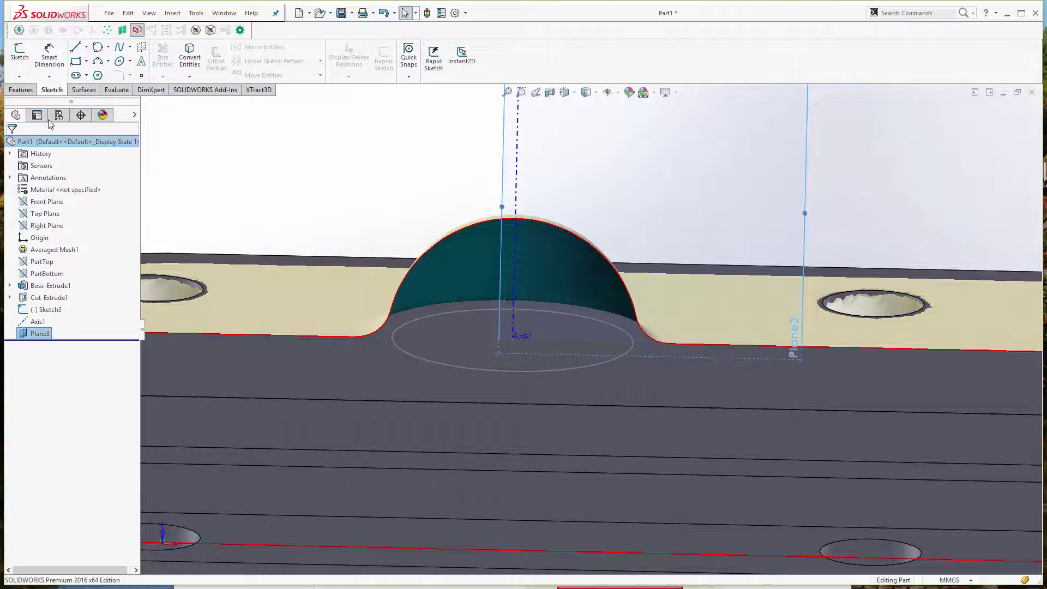
{"action": "left_click", "coordinate": [29, 65]}
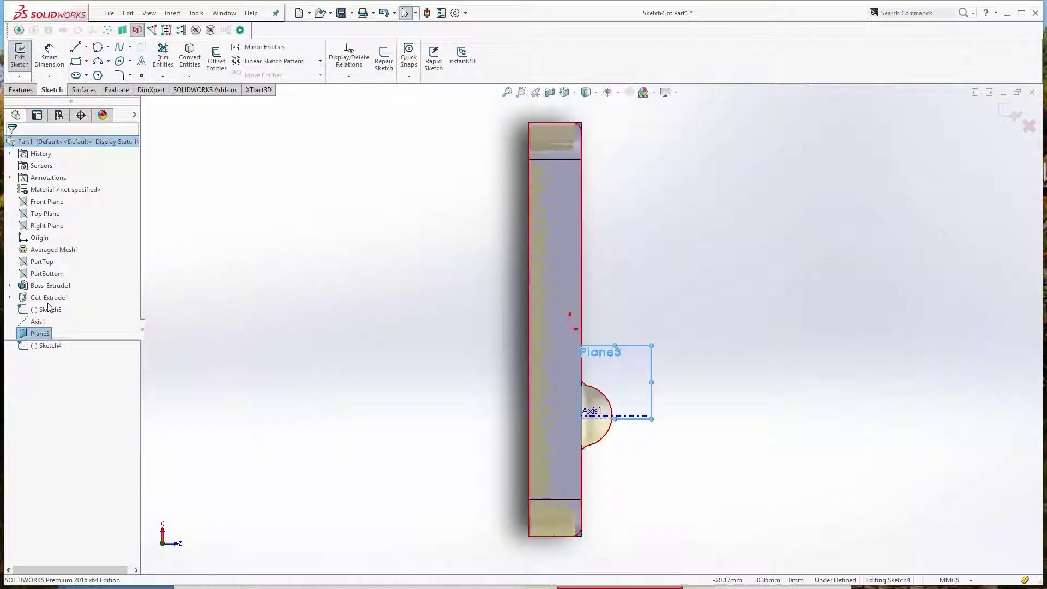
{"action": "right_click", "coordinate": [40, 352]}
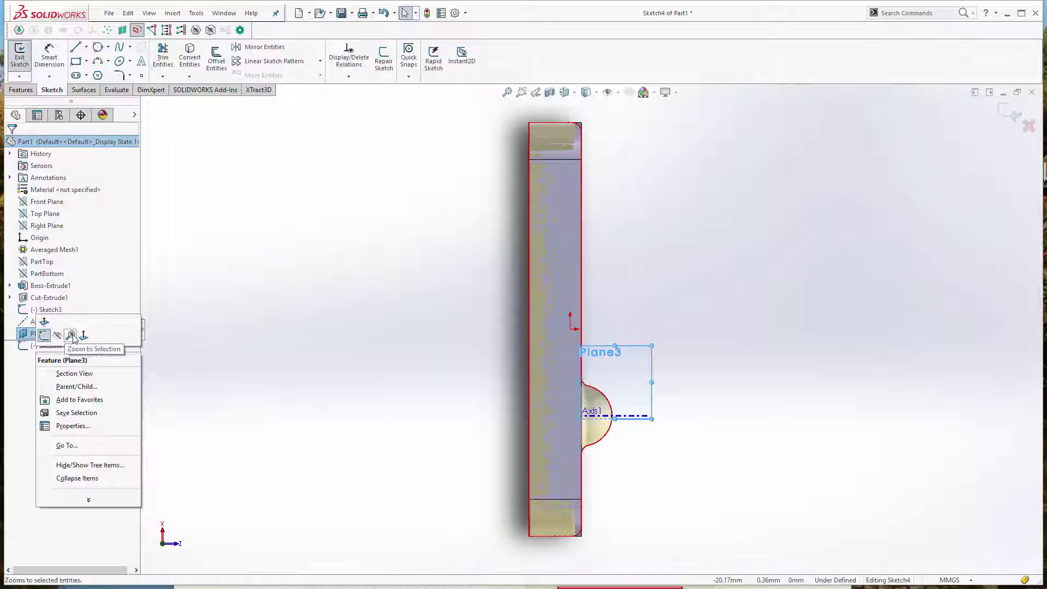
{"action": "left_click", "coordinate": [44, 327]}
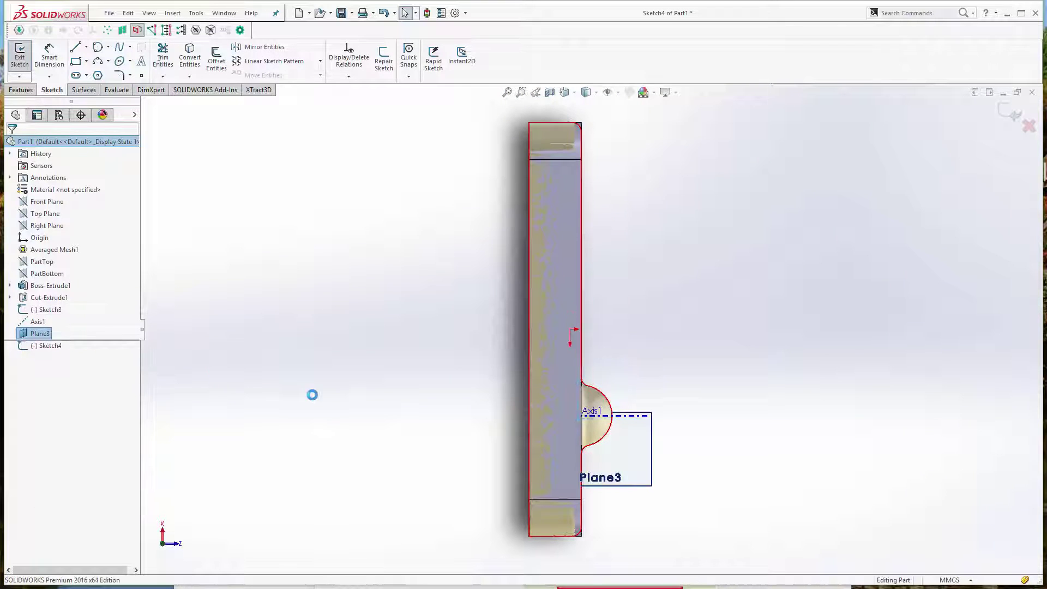
Step: Face the new plane squarely from the cut side of the mesh and show the dome's sliced profile up close
{"action": "right_click", "coordinate": [51, 334]}
{"action": "left_click", "coordinate": [95, 319]}
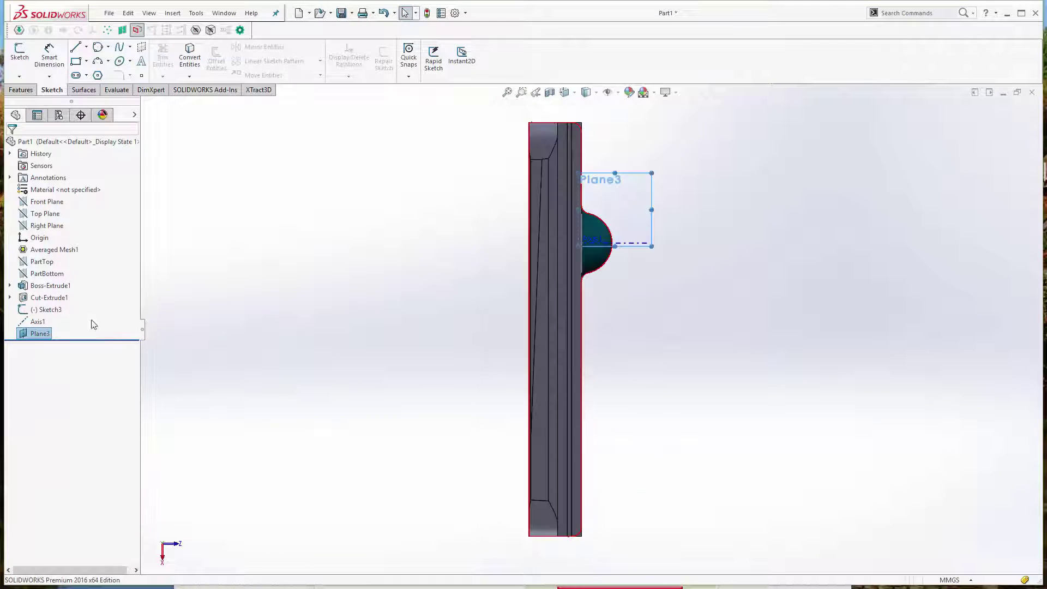
{"action": "scroll", "coordinate": [674, 309], "scroll_direction": "down", "scroll_amount": 3}
{"action": "scroll", "coordinate": [590, 251], "scroll_direction": "up", "scroll_amount": 1}
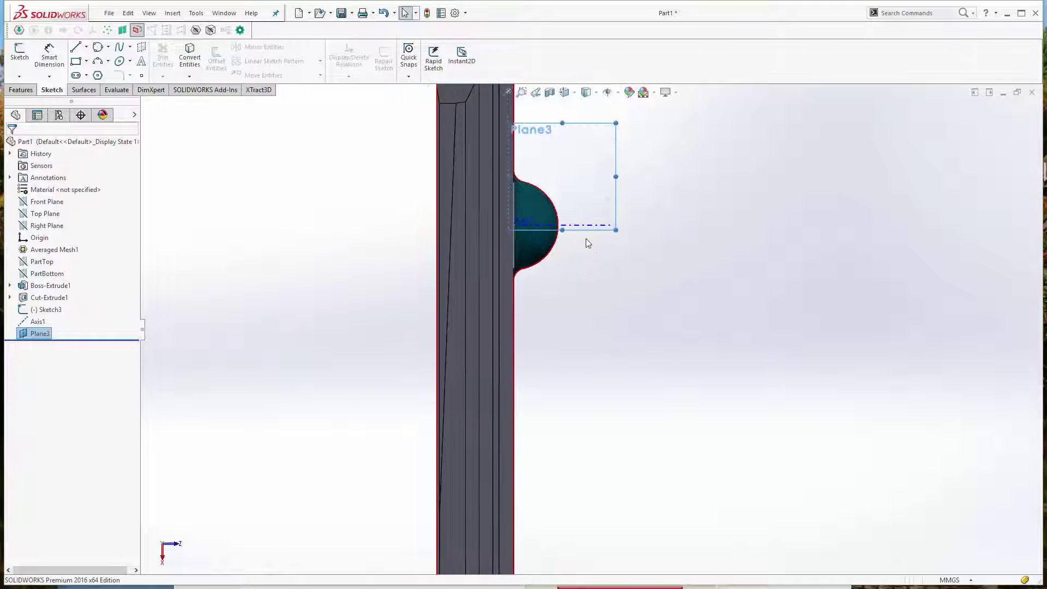
{"action": "scroll", "coordinate": [581, 220], "scroll_direction": "down", "scroll_amount": 2}
{"action": "scroll", "coordinate": [569, 170], "scroll_direction": "up", "scroll_amount": 2}
{"action": "scroll", "coordinate": [567, 124], "scroll_direction": "down", "scroll_amount": 3}
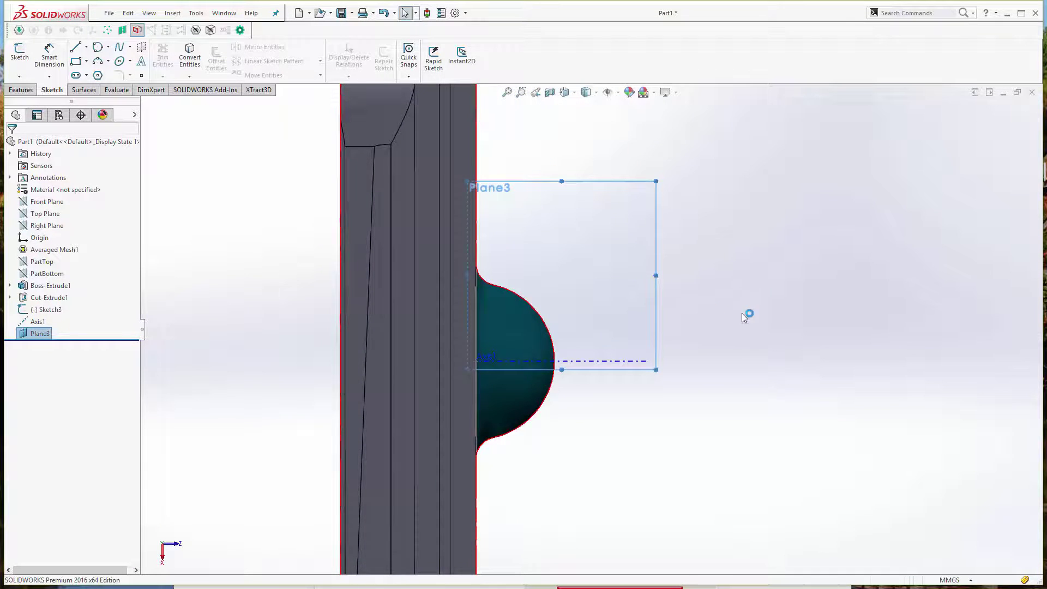
Step: Hide the plate's solid body and the scanned mesh, leaving the red slice curve around the dome visible up close
{"action": "middle_click_drag", "start_coordinate": [742, 313], "coordinate": [412, 330]}
{"action": "scroll", "coordinate": [411, 336], "scroll_direction": "down", "scroll_amount": 2}
{"action": "right_click", "coordinate": [37, 301]}
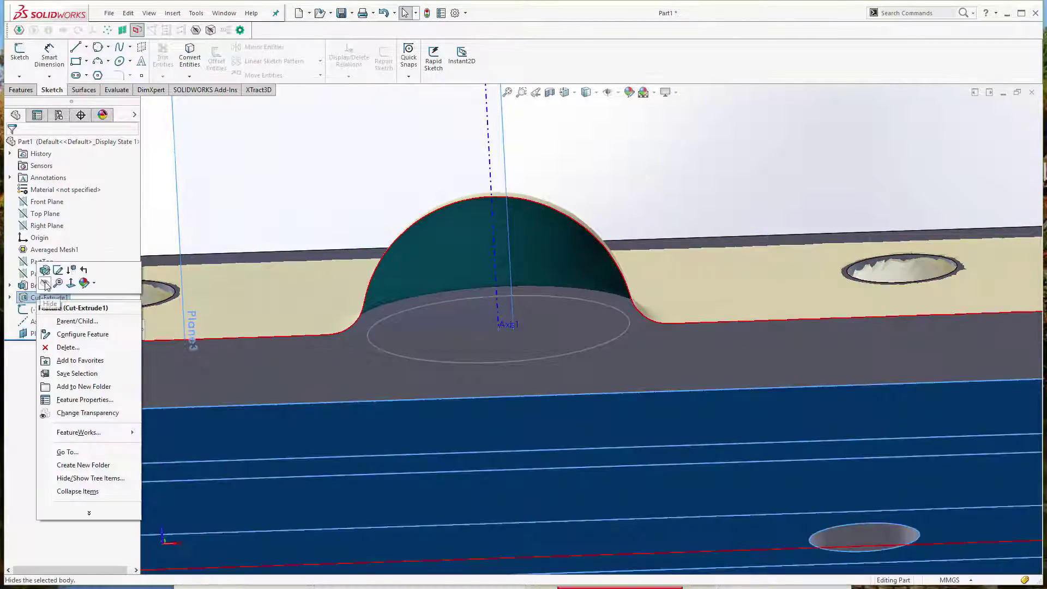
{"action": "left_click", "coordinate": [46, 284]}
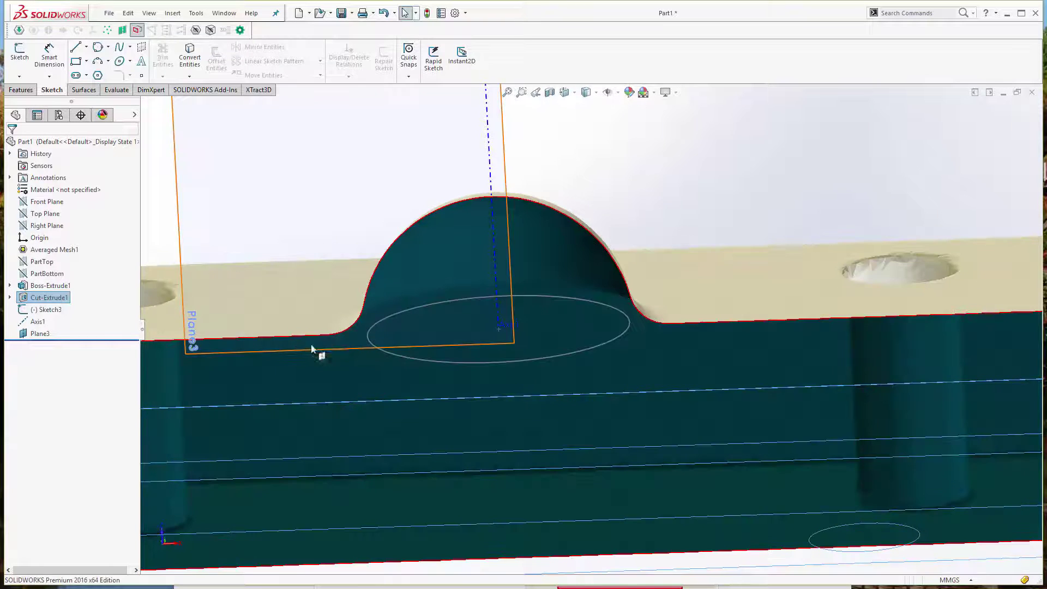
{"action": "middle_click_drag", "start_coordinate": [316, 350], "coordinate": [306, 126]}
{"action": "left_click", "coordinate": [196, 31]}
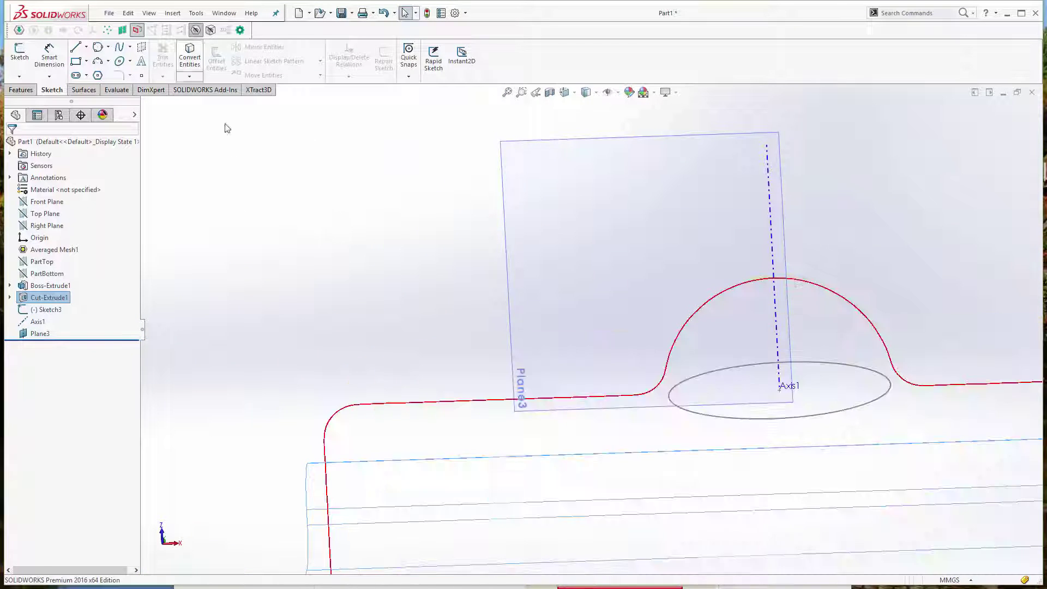
{"action": "left_click", "coordinate": [358, 294]}
{"action": "middle_click_drag", "start_coordinate": [361, 300], "coordinate": [365, 258]}
{"action": "middle_click_drag", "start_coordinate": [728, 405], "coordinate": [788, 370]}
{"action": "scroll", "coordinate": [789, 371], "scroll_direction": "down", "scroll_amount": 2}
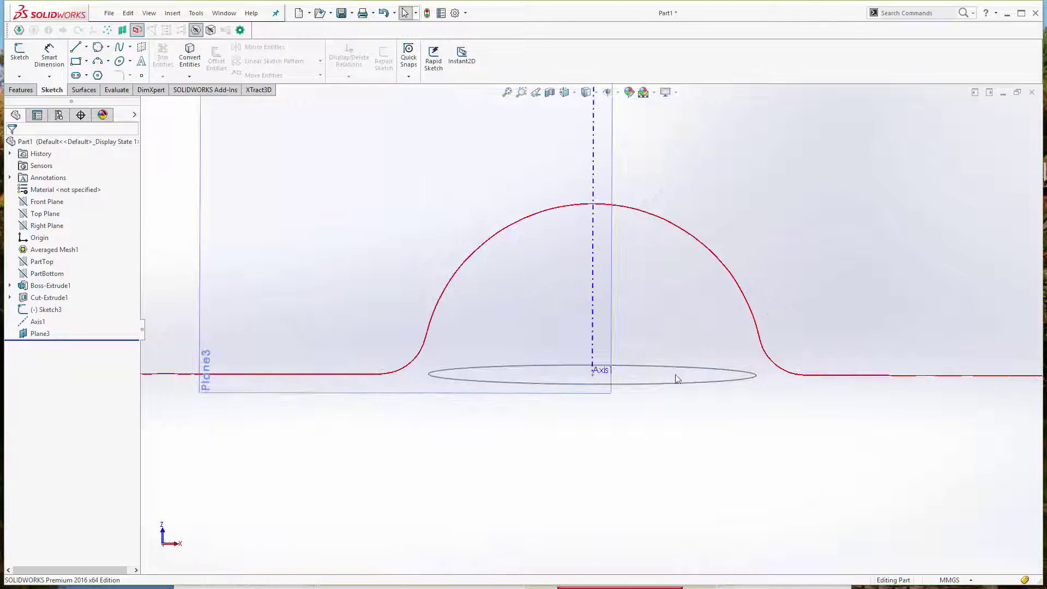
Step: Start a sketch on Plane3 and draw a line about 2.34 mm long along the dome's axis from the dome's base
{"action": "left_click", "coordinate": [75, 48]}
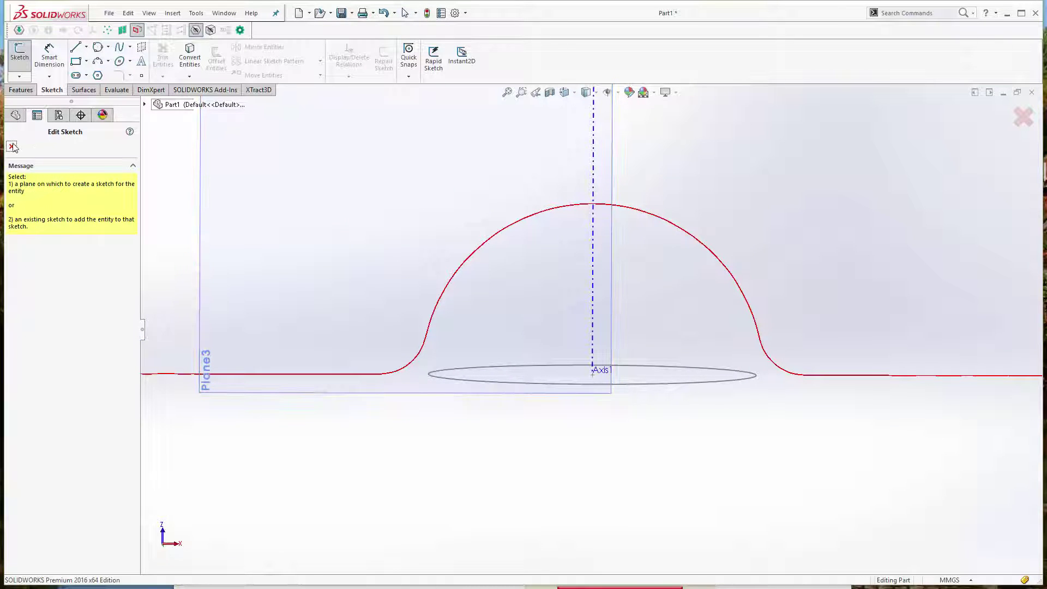
{"action": "left_click", "coordinate": [12, 147]}
{"action": "left_click", "coordinate": [39, 333]}
{"action": "left_click", "coordinate": [74, 48]}
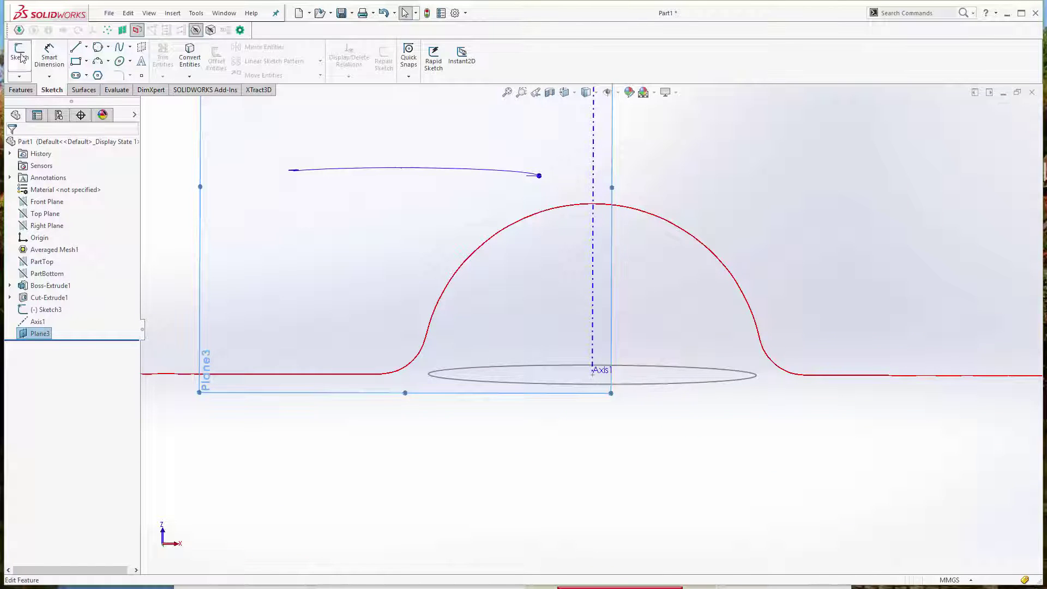
{"action": "scroll", "coordinate": [604, 241], "scroll_direction": "down", "scroll_amount": 6}
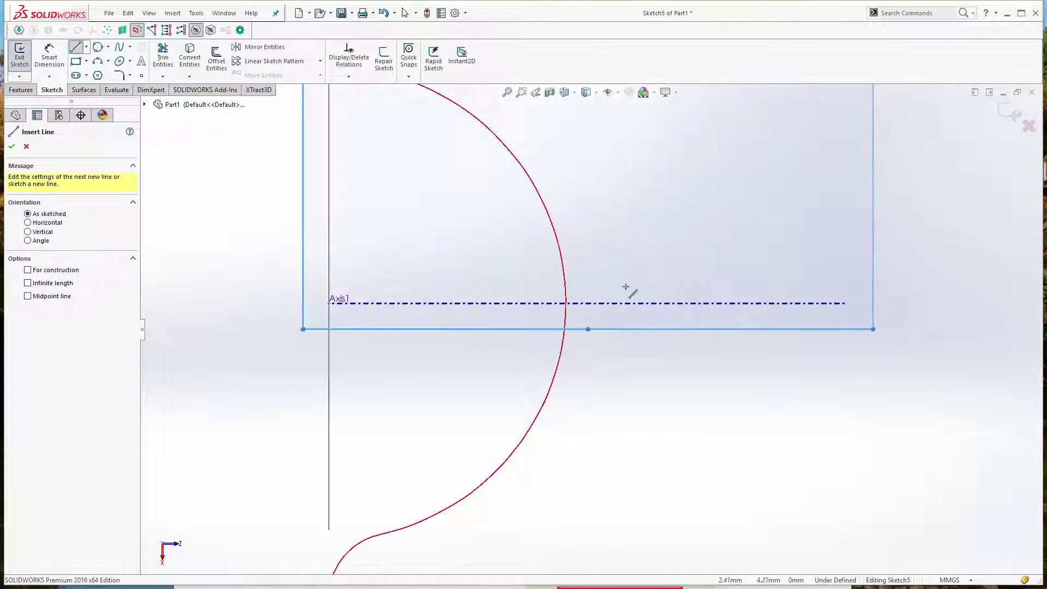
{"action": "scroll", "coordinate": [645, 295], "scroll_direction": "up", "scroll_amount": 3}
{"action": "scroll", "coordinate": [595, 298], "scroll_direction": "down", "scroll_amount": 2}
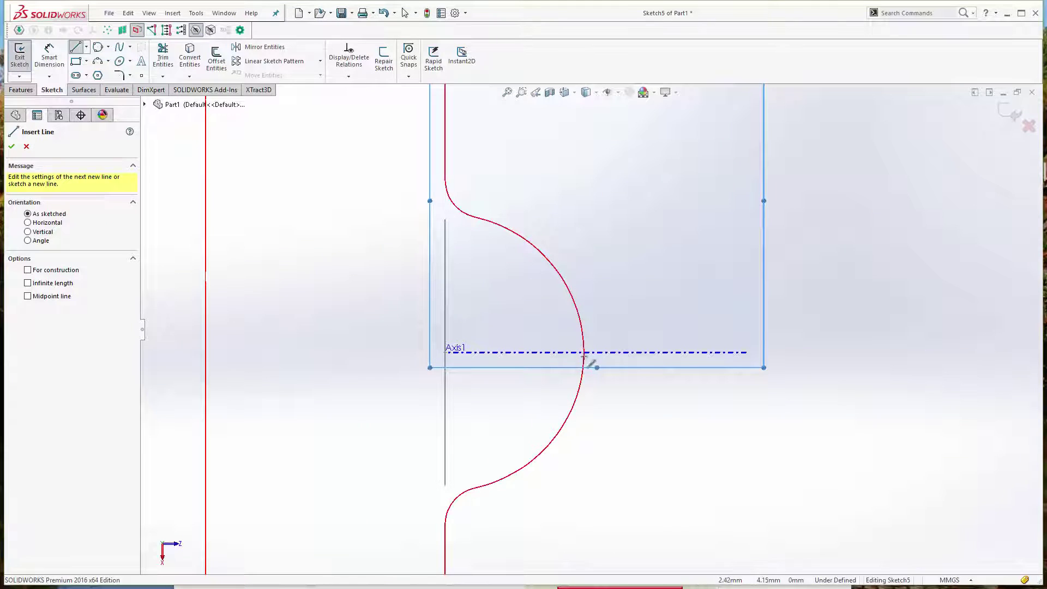
{"action": "left_click", "coordinate": [448, 352]}
{"action": "left_click", "coordinate": [673, 352]}
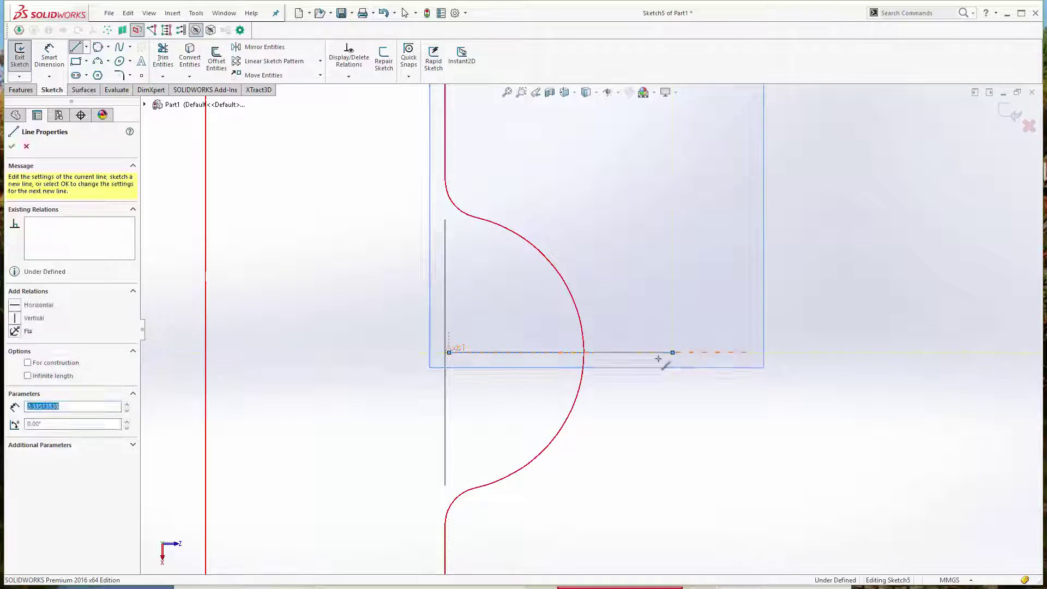
Step: Make the axis line construction geometry and lengthen it at both ends beyond the dome's base and apex
{"action": "key", "text": "Escape"}
{"action": "left_click", "coordinate": [591, 353]}
{"action": "double_click", "coordinate": [49, 363]}
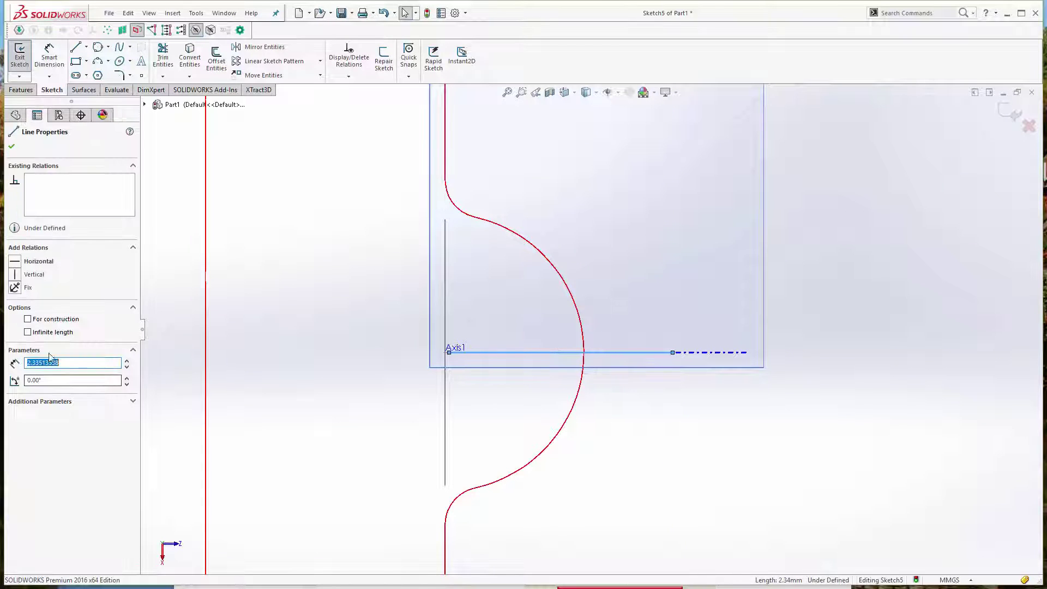
{"action": "left_click", "coordinate": [27, 320]}
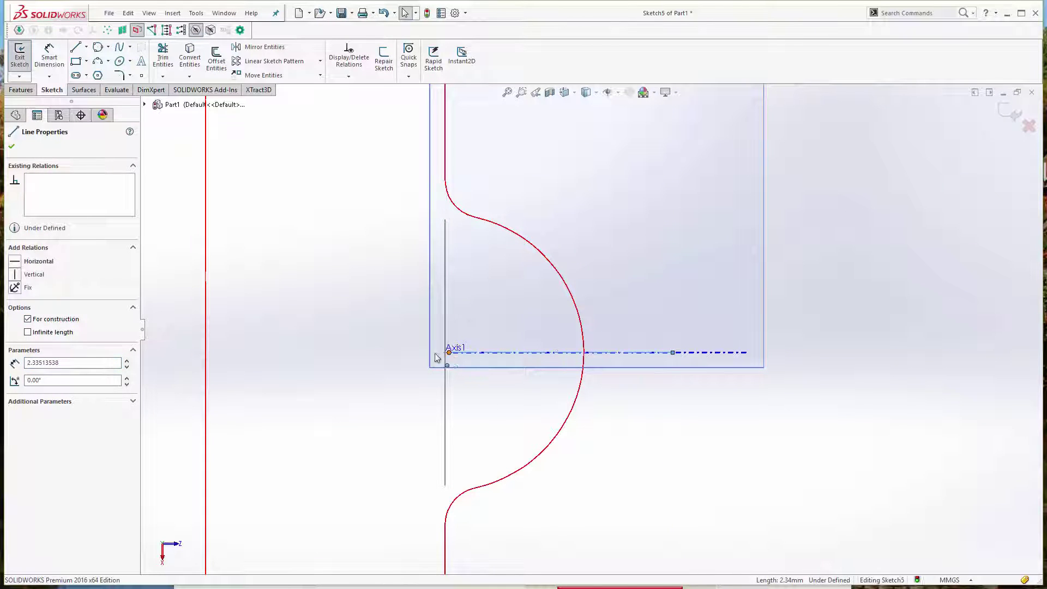
{"action": "left_click_drag", "start_coordinate": [448, 353], "coordinate": [362, 352]}
{"action": "left_click_drag", "start_coordinate": [674, 353], "coordinate": [706, 353]}
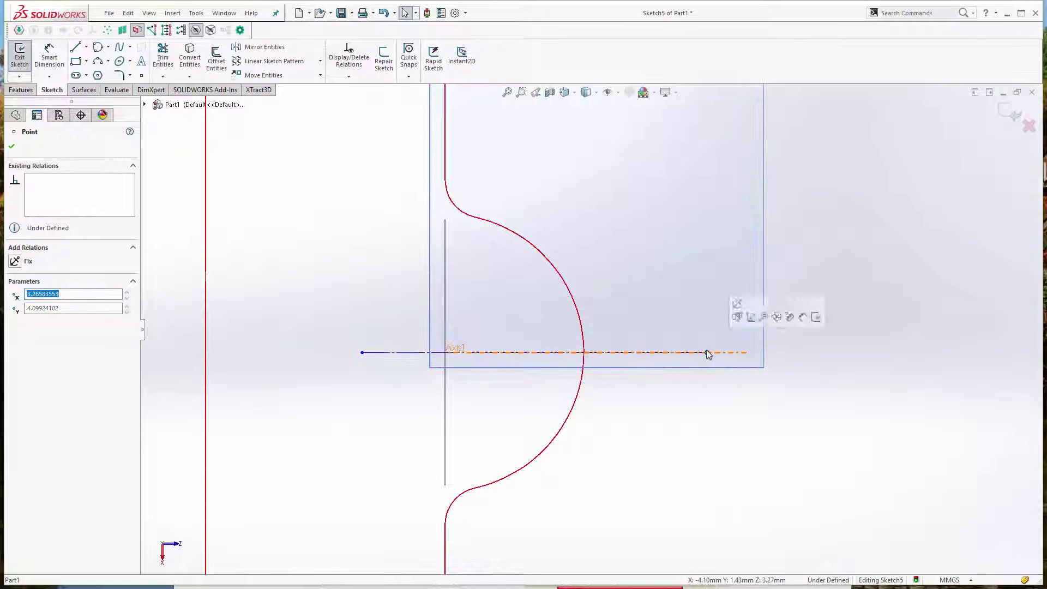
{"action": "scroll", "coordinate": [600, 324], "scroll_direction": "up", "scroll_amount": 3}
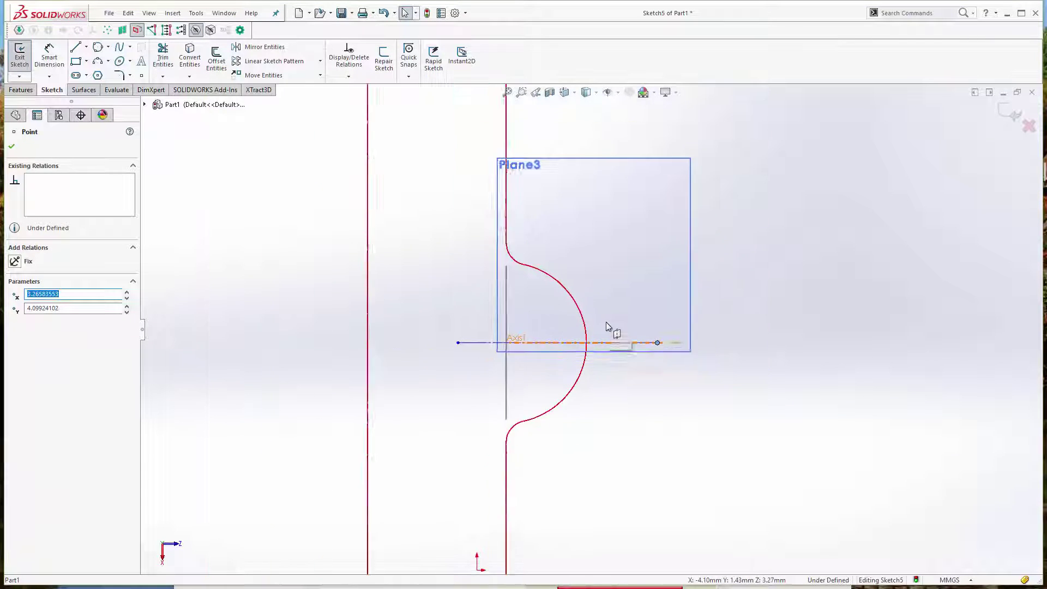
{"action": "scroll", "coordinate": [567, 327], "scroll_direction": "down", "scroll_amount": 3}
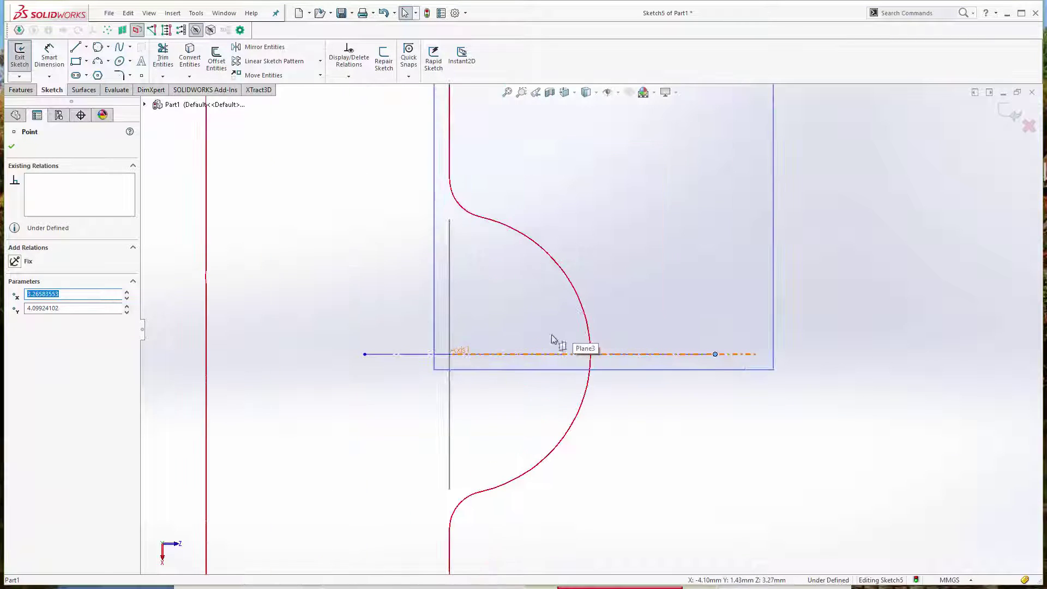
{"action": "left_click", "coordinate": [11, 147]}
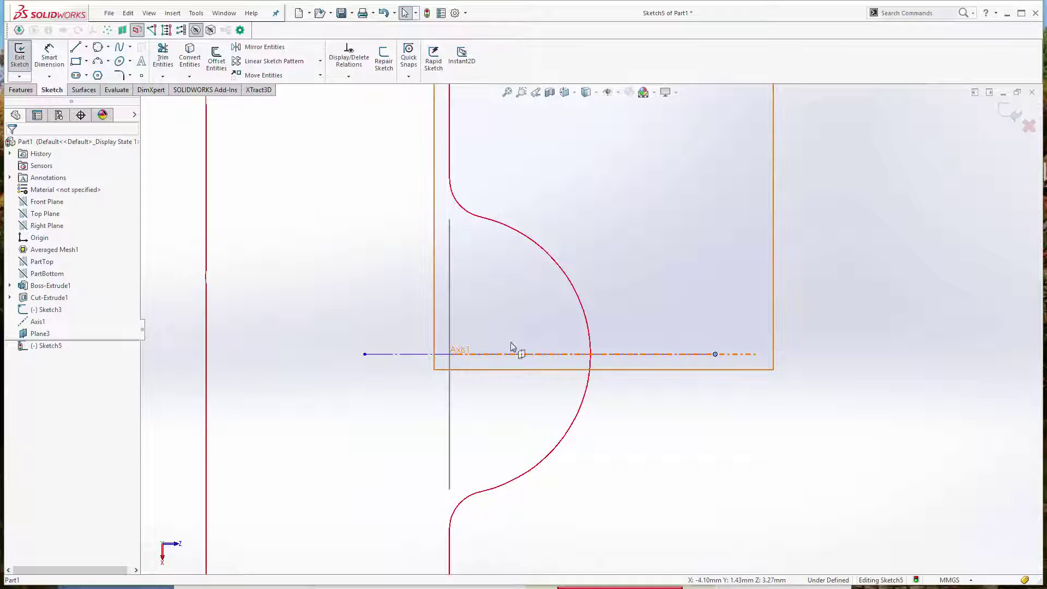
Step: Sketch a three-point arc of about 1.5 mm radius along the dome's slice, from the apex on the axis to the fillet
{"action": "scroll", "coordinate": [568, 330], "scroll_direction": "up", "scroll_amount": 2}
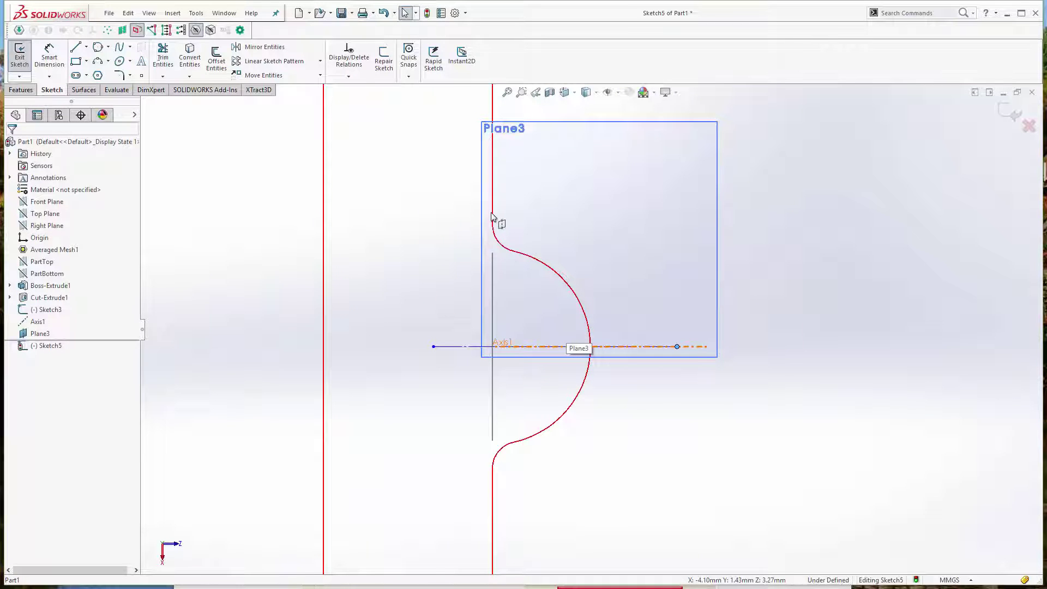
{"action": "scroll", "coordinate": [519, 240], "scroll_direction": "down", "scroll_amount": 3}
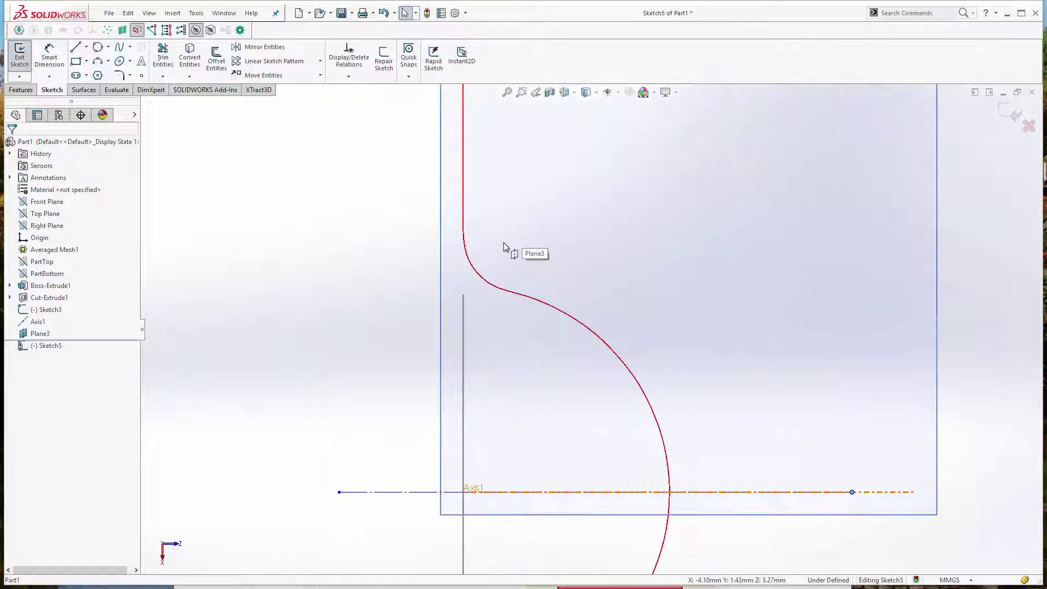
{"action": "left_click", "coordinate": [106, 64]}
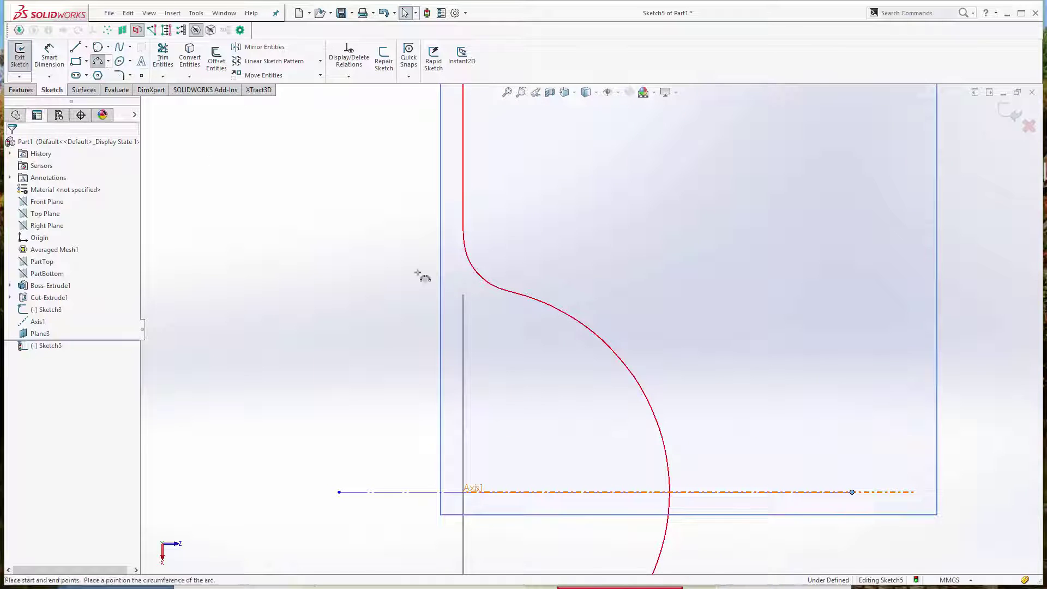
{"action": "scroll", "coordinate": [488, 210], "scroll_direction": "down", "scroll_amount": 2}
{"action": "scroll", "coordinate": [671, 398], "scroll_direction": "up", "scroll_amount": 3}
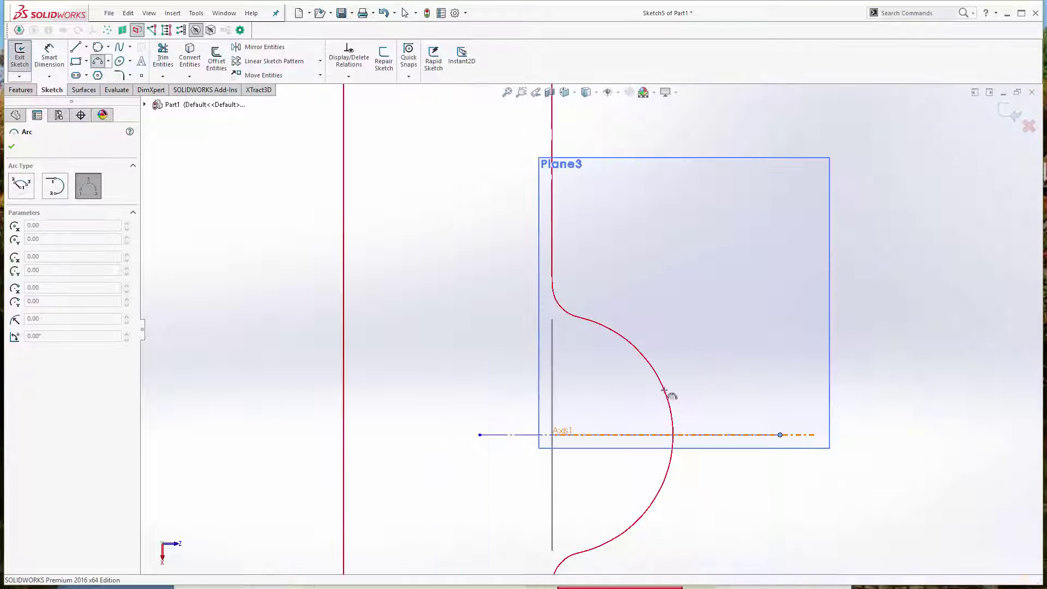
{"action": "scroll", "coordinate": [679, 434], "scroll_direction": "down", "scroll_amount": 3}
{"action": "left_click", "coordinate": [648, 402]}
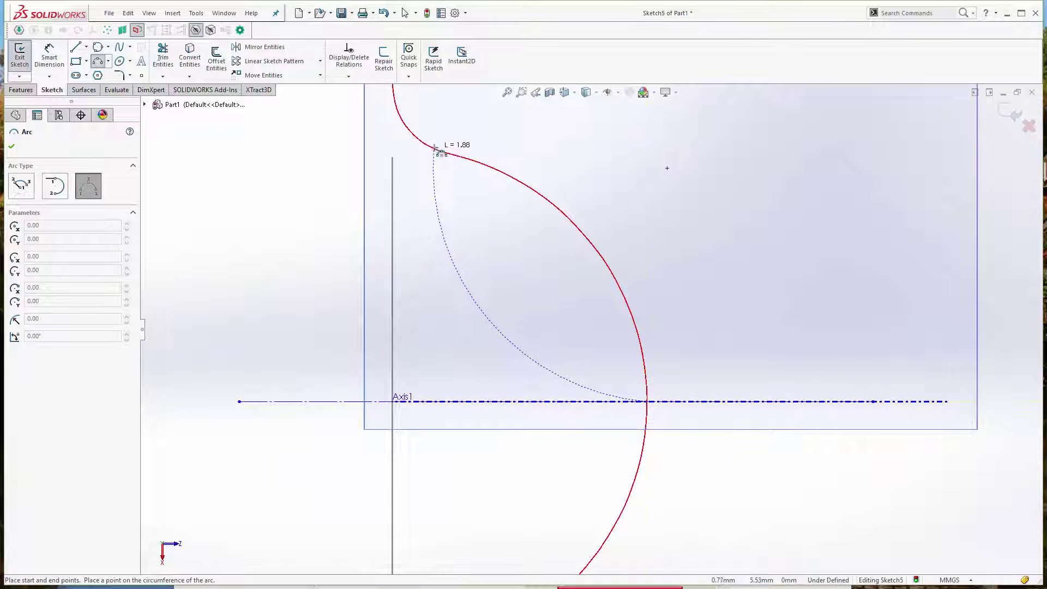
{"action": "left_click", "coordinate": [436, 151]}
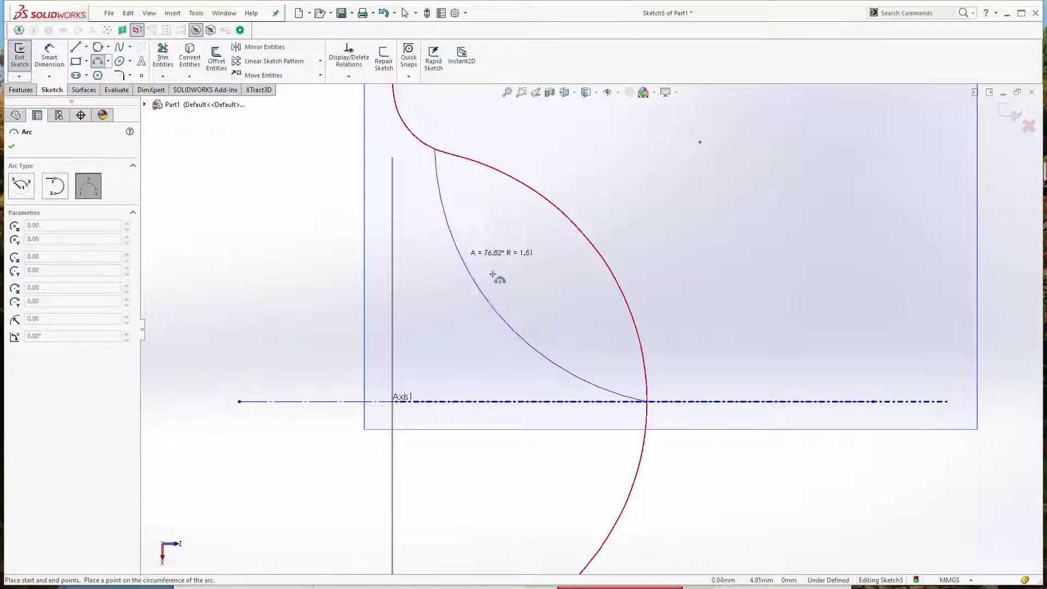
{"action": "left_click", "coordinate": [604, 261]}
Step: Shorten the dome arc's far end to where the fillet begins and fit the arc to the mesh slice
{"action": "key", "text": "Escape"}
{"action": "left_click_drag", "start_coordinate": [435, 149], "coordinate": [461, 157]}
{"action": "left_click", "coordinate": [621, 298]}
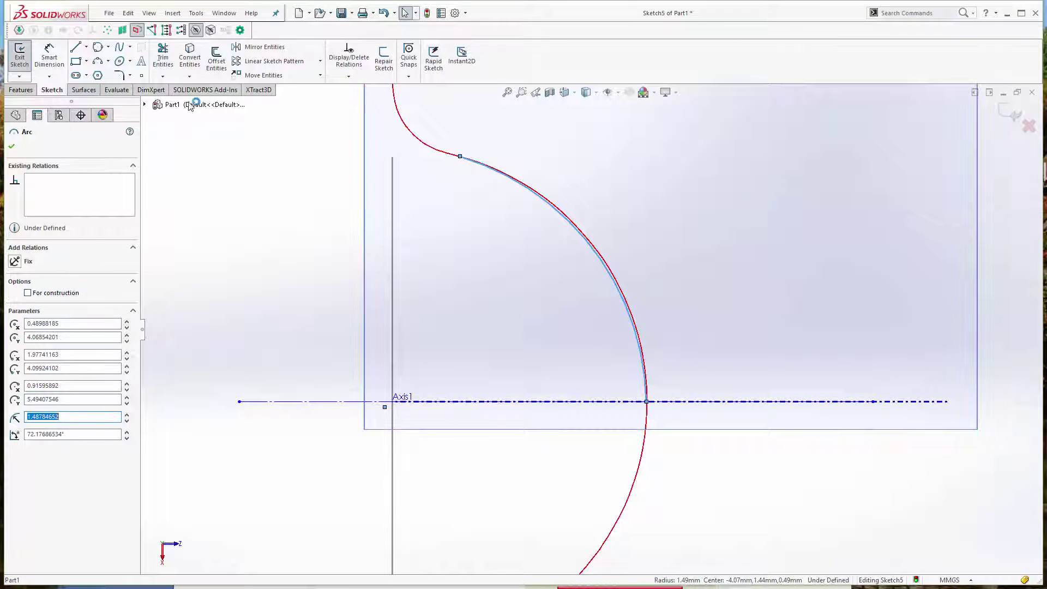
{"action": "scroll", "coordinate": [565, 293], "scroll_direction": "up", "scroll_amount": 5}
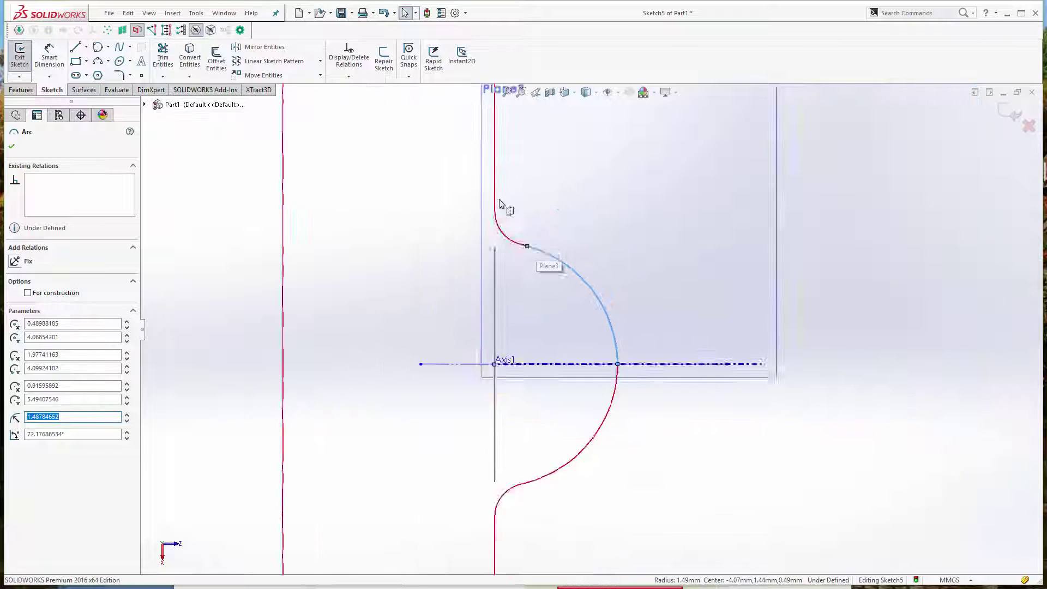
Step: Sketch a three-point fillet arc of about 0.45 mm radius along the slice, from the dome arc's end to the straight plate edge
{"action": "scroll", "coordinate": [523, 218], "scroll_direction": "down", "scroll_amount": 3}
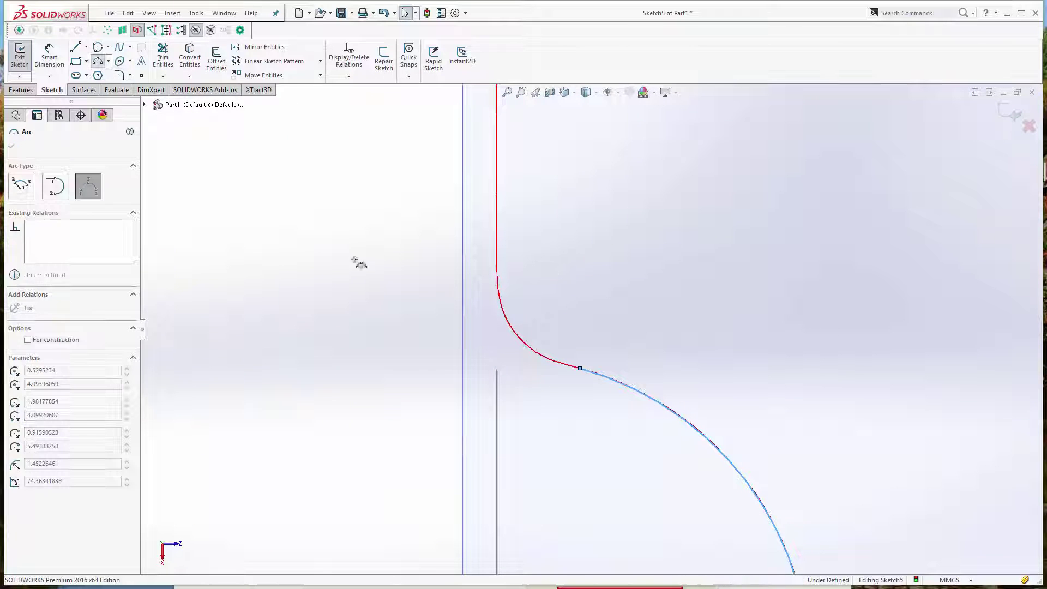
{"action": "left_click", "coordinate": [579, 368]}
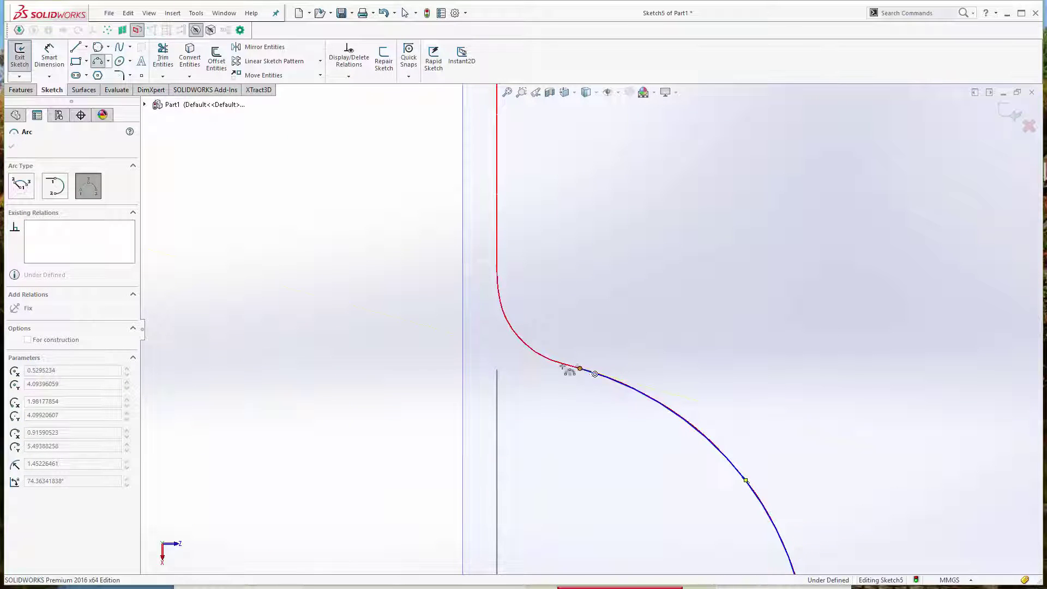
{"action": "left_click", "coordinate": [498, 260]}
{"action": "left_click", "coordinate": [532, 339]}
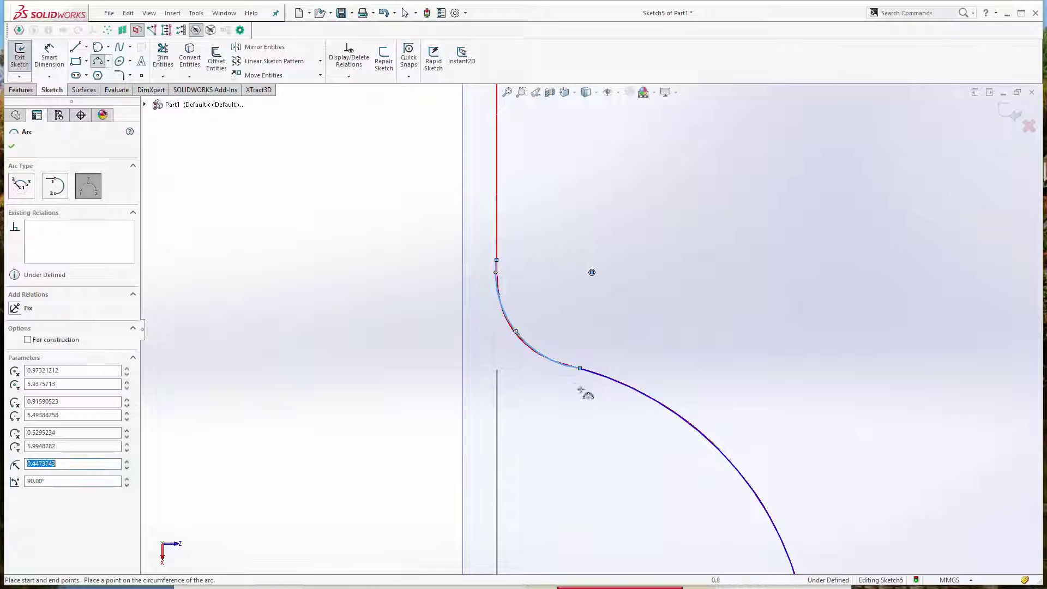
{"action": "key", "text": "Escape"}
Step: Fit the fillet arc to the mesh slice and make it tangent to the dome arc
{"action": "left_click", "coordinate": [546, 362]}
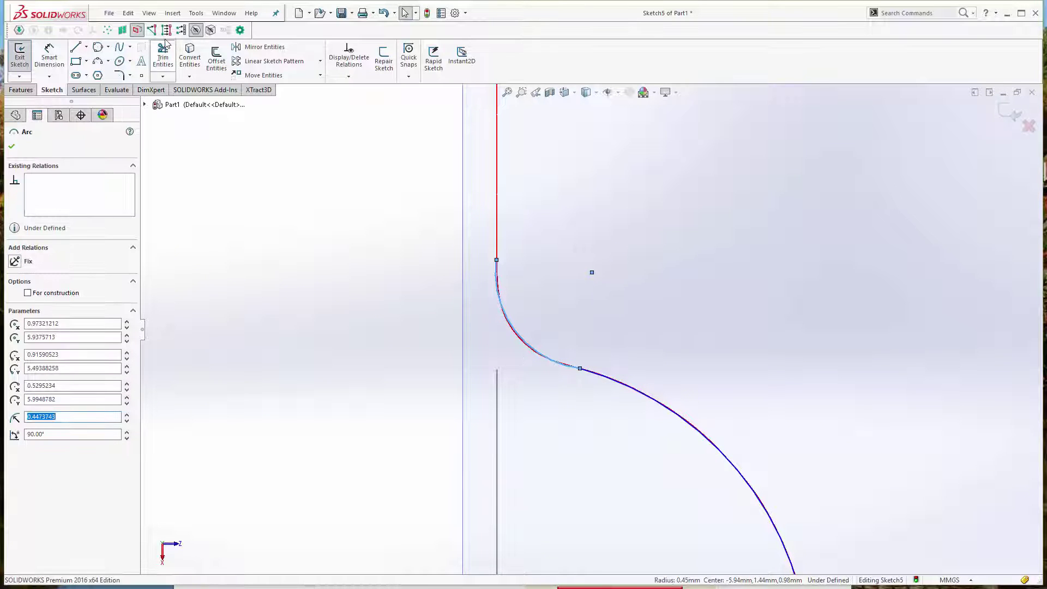
{"action": "left_click", "coordinate": [631, 390], "text": "ctrl"}
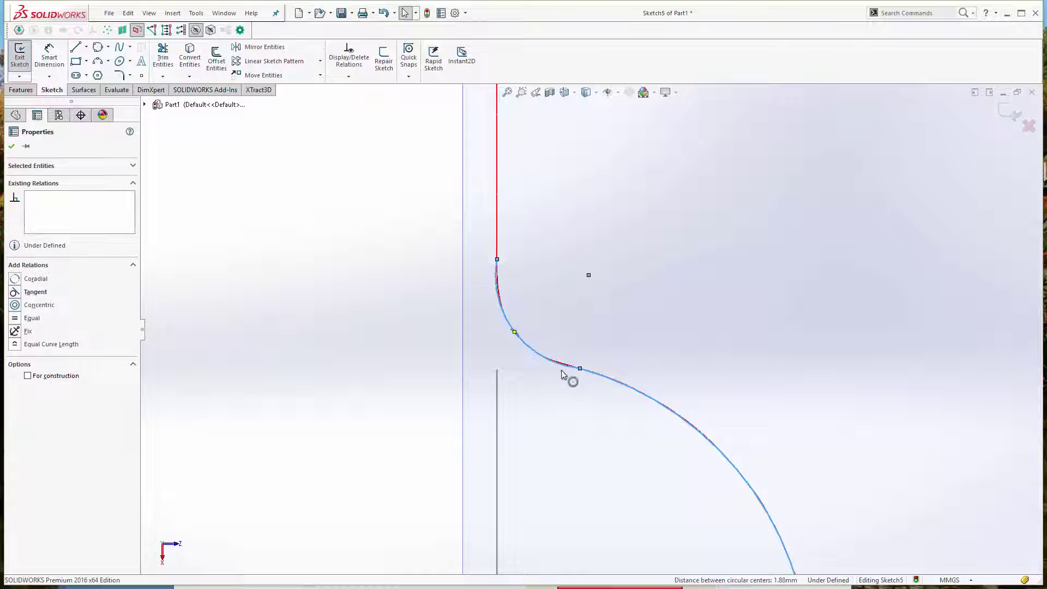
{"action": "left_click", "coordinate": [14, 293]}
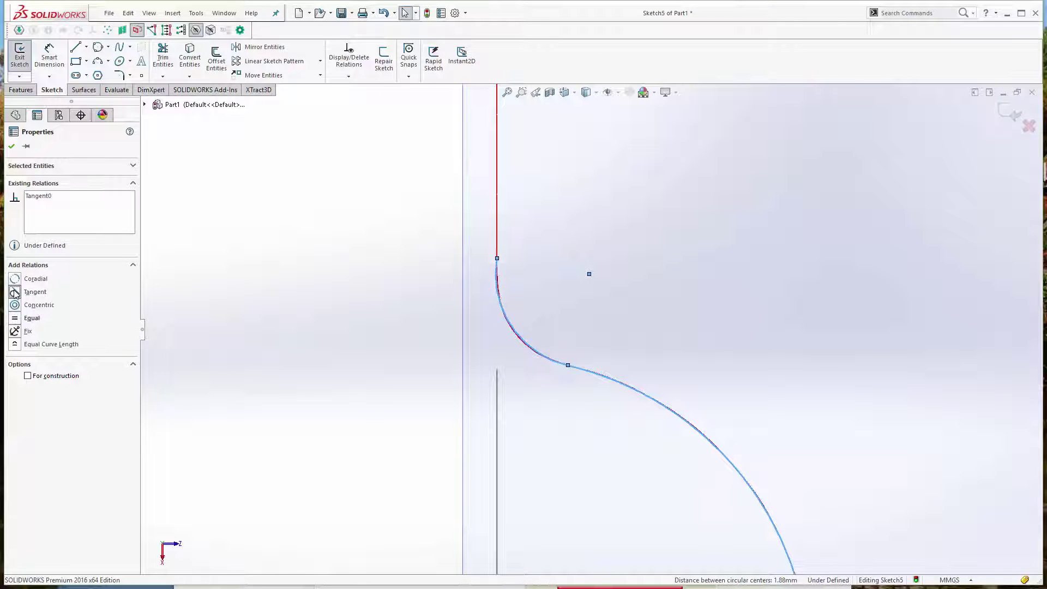
{"action": "left_click", "coordinate": [430, 333]}
Step: Shorten the fillet arc at its free end along the mesh slice and refit the arc to the slice
{"action": "scroll", "coordinate": [444, 326], "scroll_direction": "up", "scroll_amount": 3}
{"action": "scroll", "coordinate": [568, 316], "scroll_direction": "down", "scroll_amount": 5}
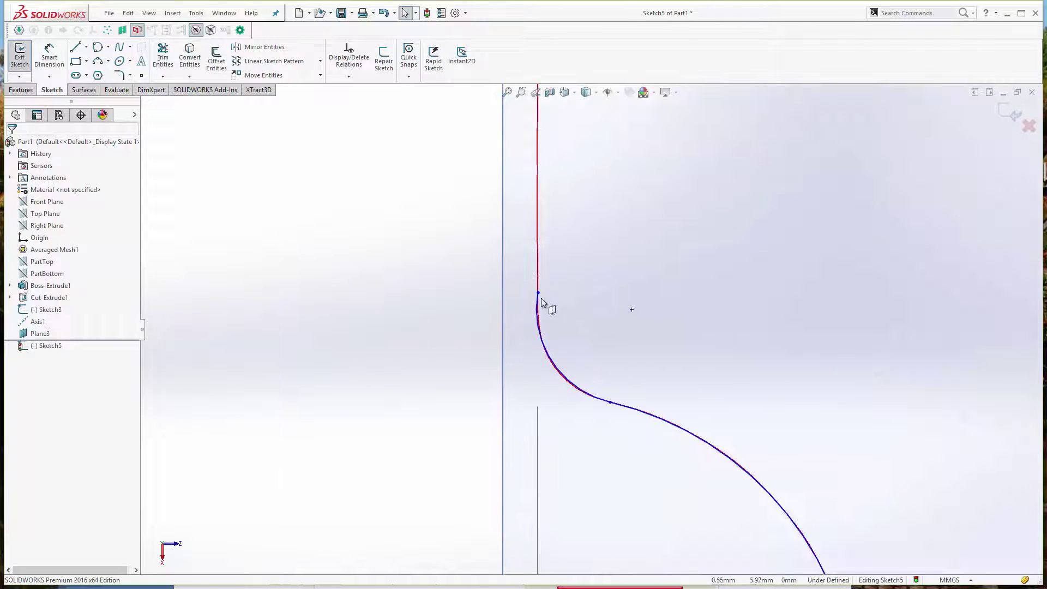
{"action": "left_click_drag", "start_coordinate": [552, 267], "coordinate": [560, 383]}
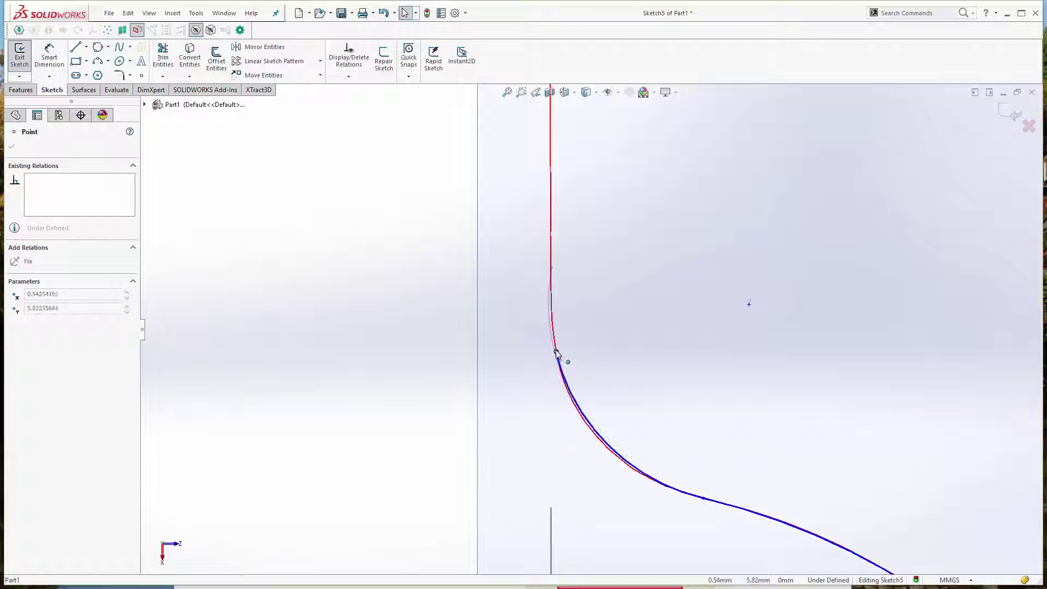
{"action": "left_click_drag", "start_coordinate": [556, 345], "coordinate": [556, 344]}
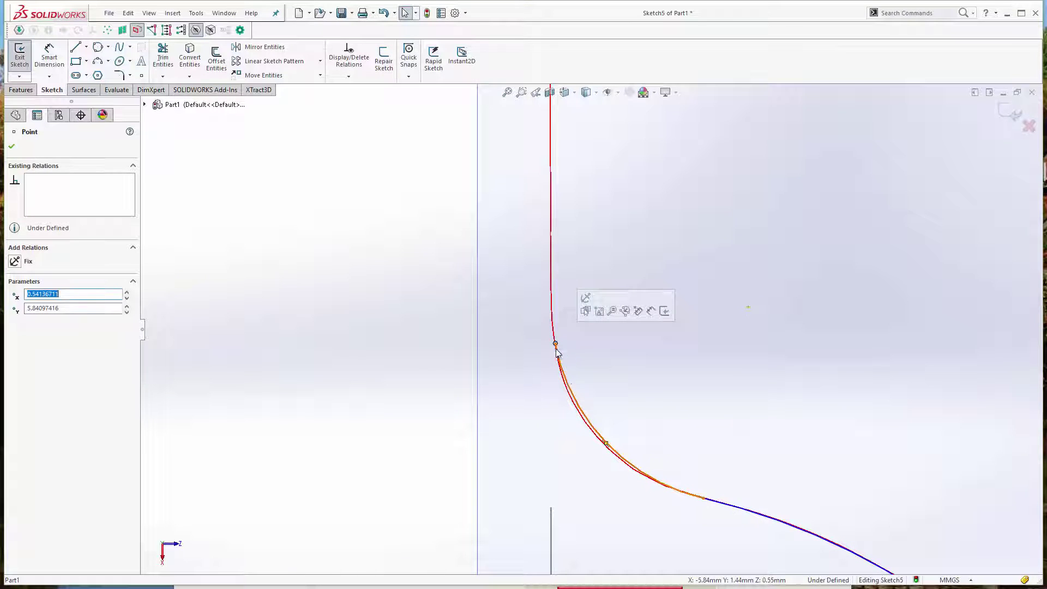
{"action": "left_click", "coordinate": [570, 390]}
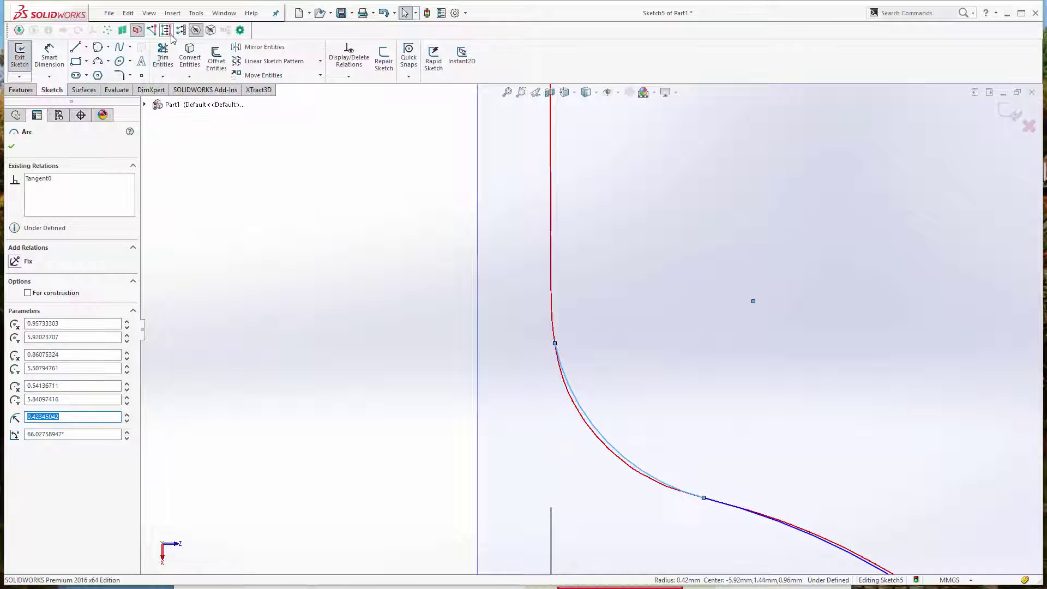
{"action": "left_click_drag", "start_coordinate": [607, 443], "coordinate": [615, 452]}
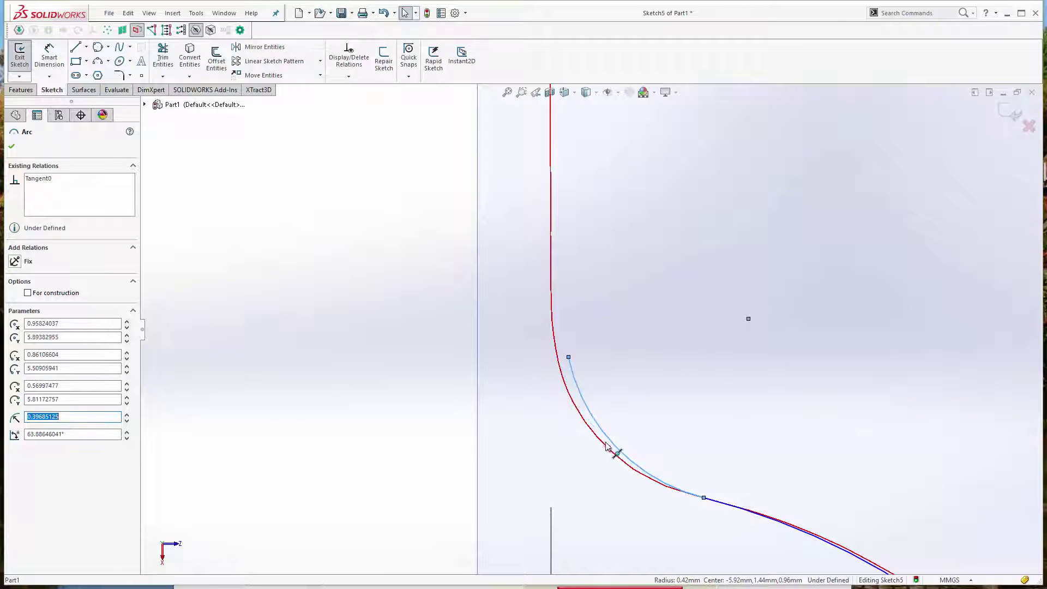
{"action": "left_click_drag", "start_coordinate": [570, 359], "coordinate": [552, 346]}
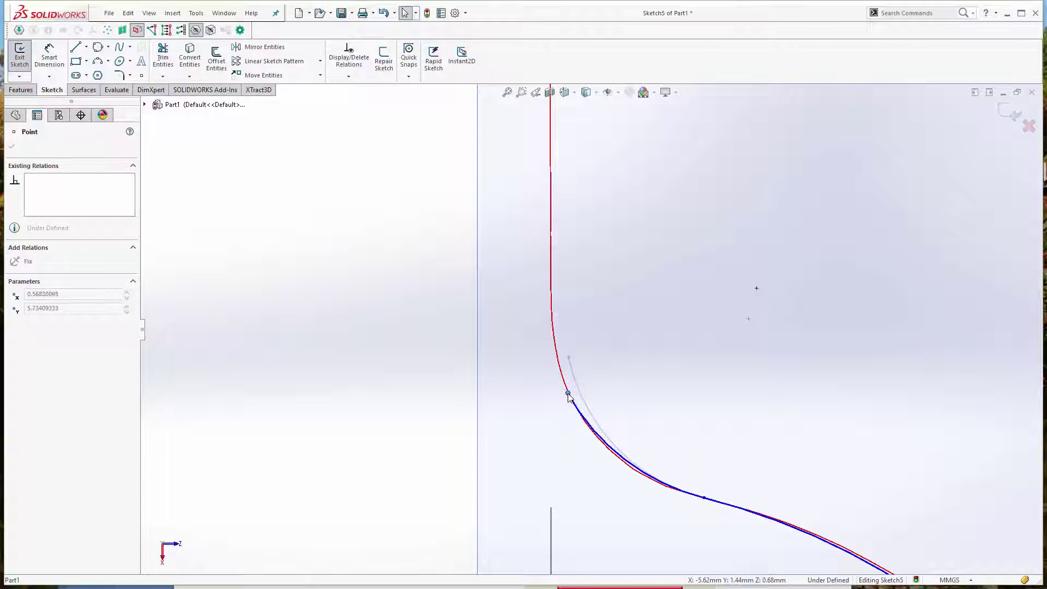
{"action": "left_click_drag", "start_coordinate": [554, 362], "coordinate": [561, 368]}
{"action": "left_click_drag", "start_coordinate": [578, 412], "coordinate": [573, 402]}
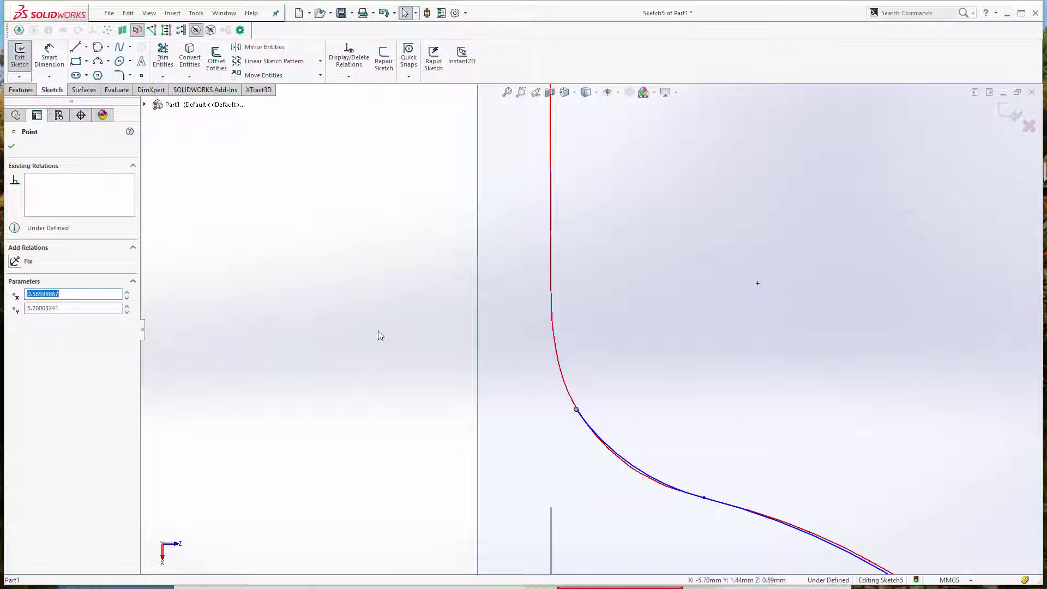
Step: Revolve the dome's profile sketch 360° as a boss about the sketched axis line, with the result merged
{"action": "scroll", "coordinate": [497, 384], "scroll_direction": "up", "scroll_amount": 5}
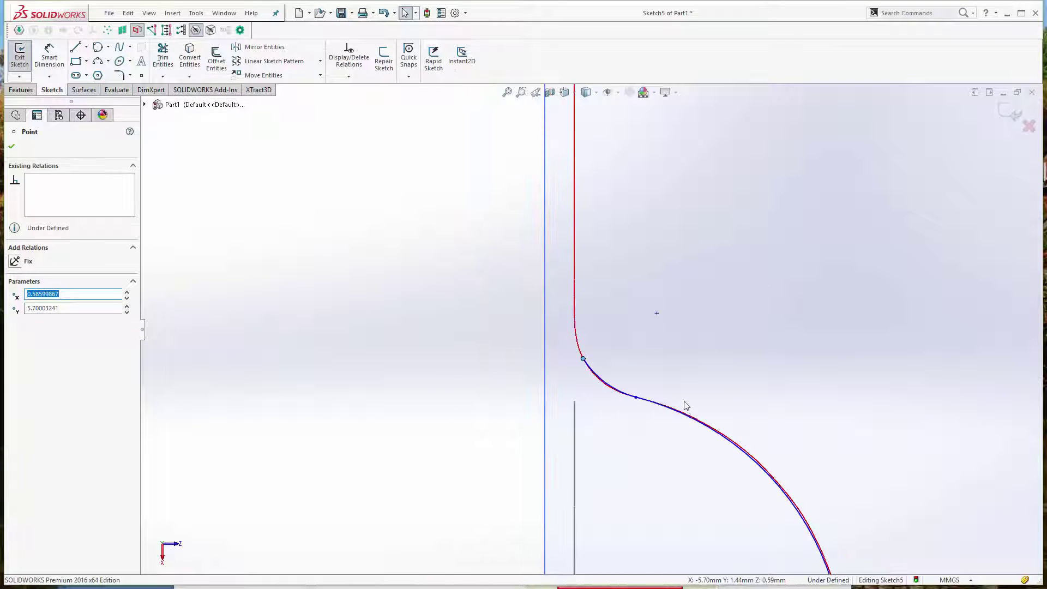
{"action": "middle_click_drag", "start_coordinate": [533, 402], "coordinate": [475, 495]}
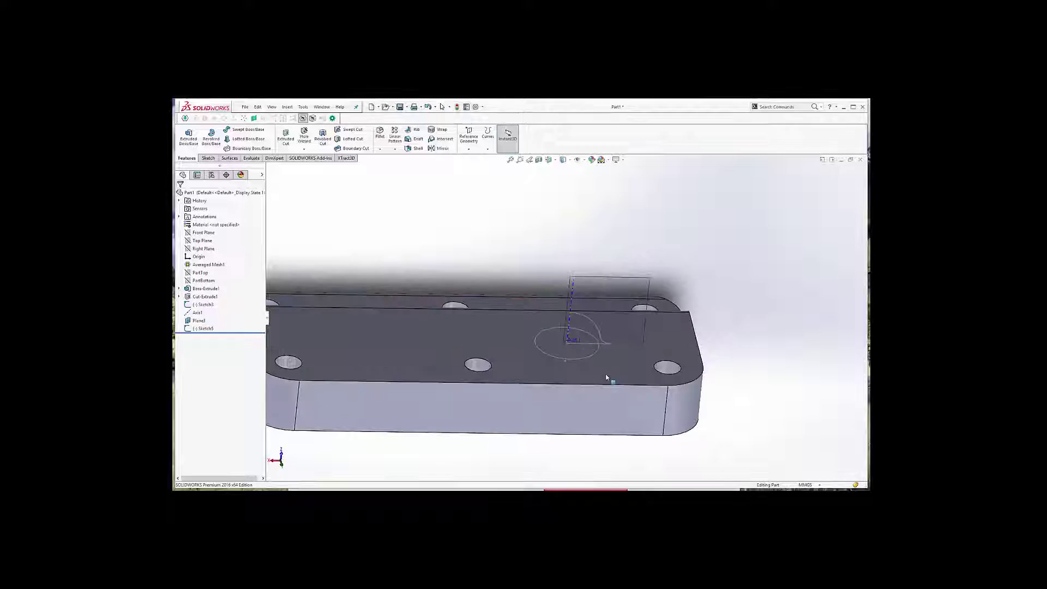
{"action": "scroll", "coordinate": [581, 328], "scroll_direction": "down", "scroll_amount": 2}
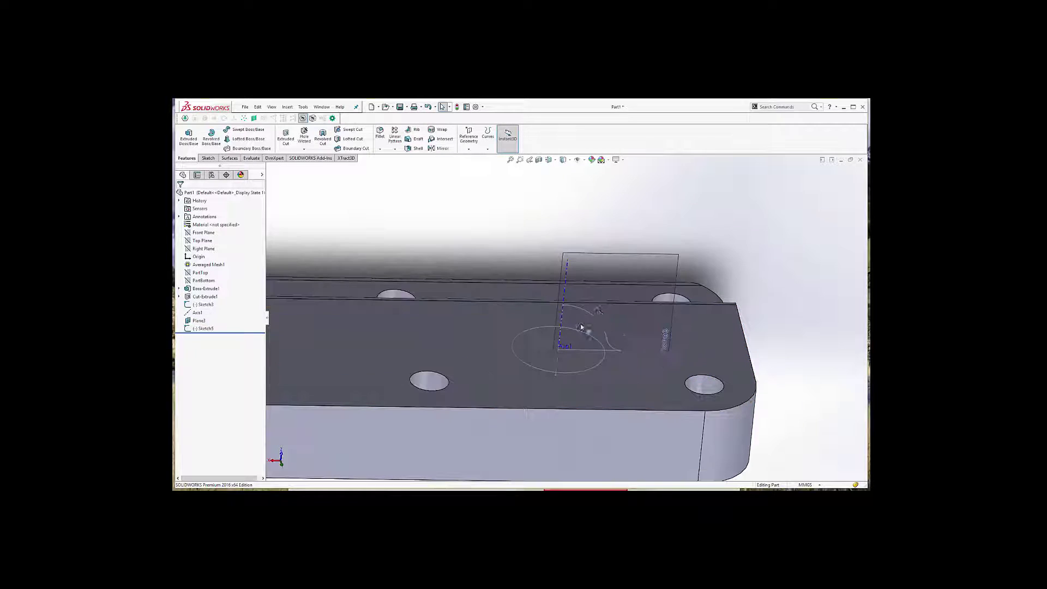
{"action": "left_click", "coordinate": [593, 315]}
{"action": "left_click", "coordinate": [204, 328]}
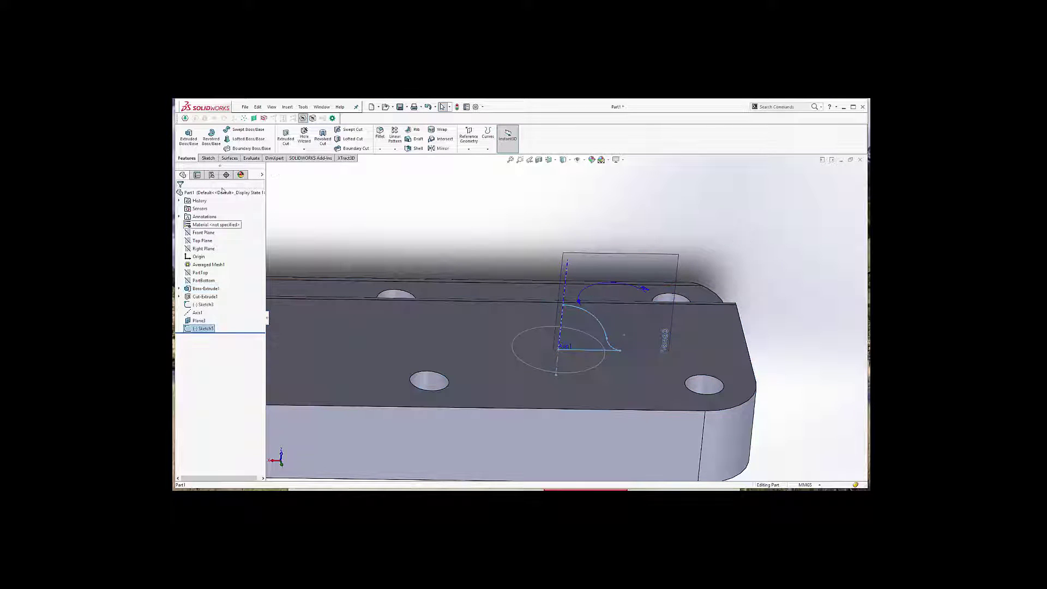
{"action": "middle_click_drag", "start_coordinate": [487, 323], "coordinate": [516, 324]}
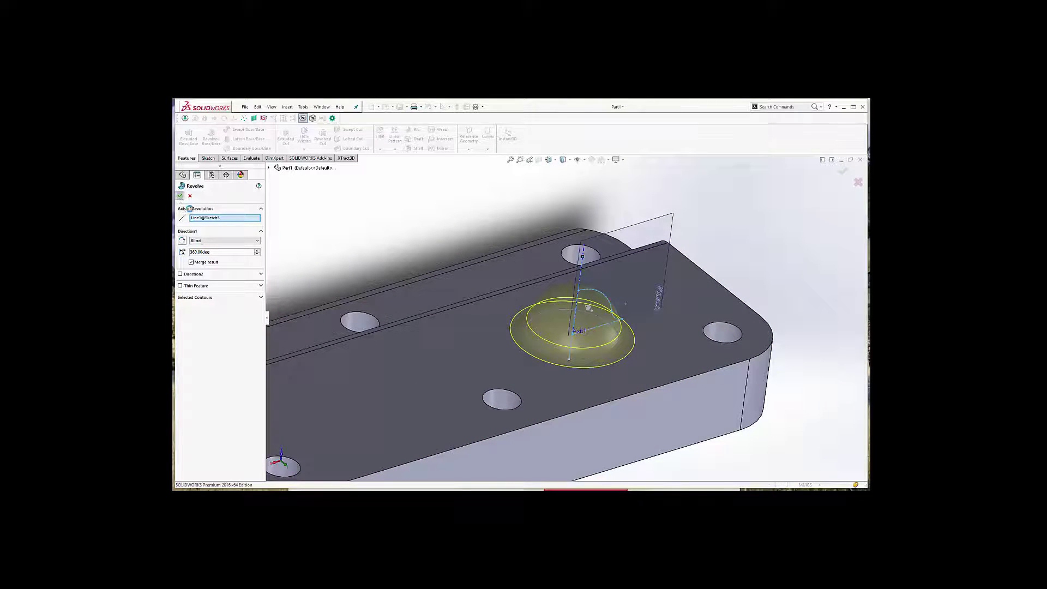
{"action": "middle_click_drag", "start_coordinate": [422, 231], "coordinate": [404, 363]}
{"action": "scroll", "coordinate": [417, 292], "scroll_direction": "up", "scroll_amount": 5}
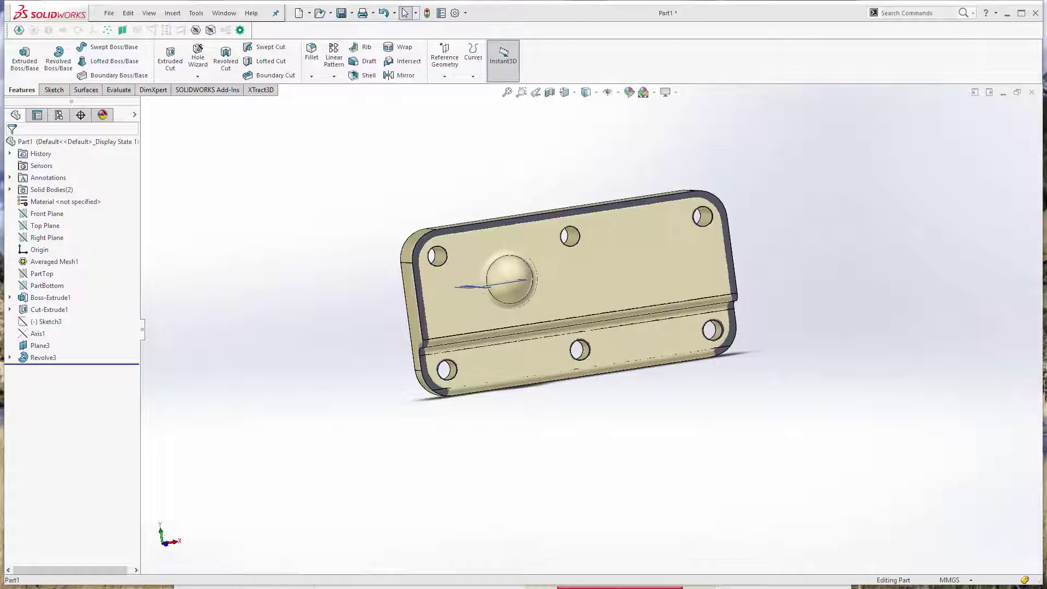
Step: Fillet the outer top edge of the plate's raised section with a 0.4 mm radius, symmetric and circular, with tangent propagation
{"action": "middle_click_drag", "start_coordinate": [619, 502], "coordinate": [577, 432]}
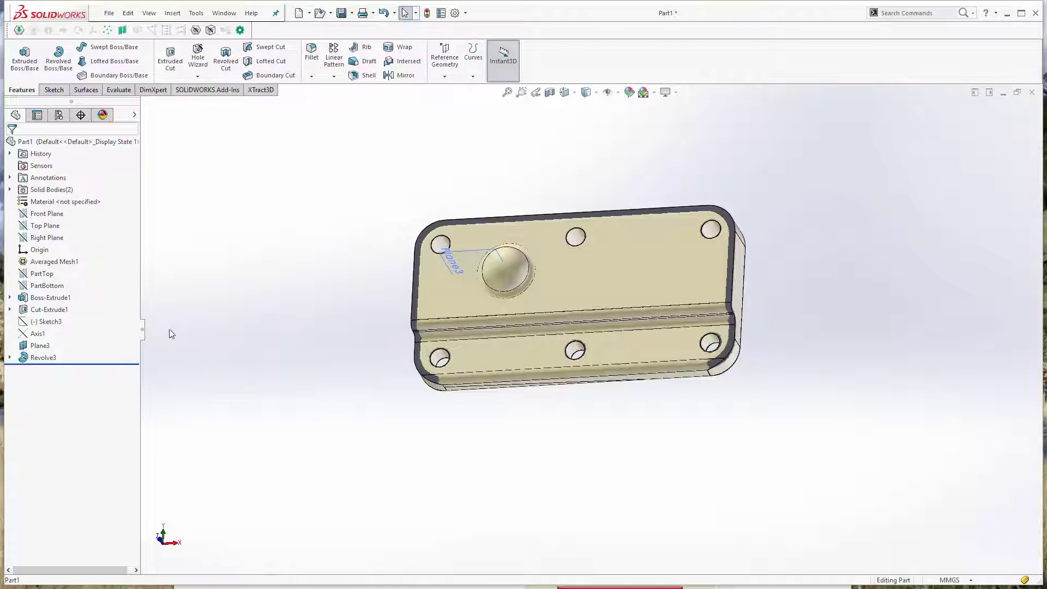
{"action": "middle_click_drag", "start_coordinate": [589, 318], "coordinate": [633, 349], "text": "ctrl"}
{"action": "scroll", "coordinate": [405, 290], "scroll_direction": "down", "scroll_amount": 2}
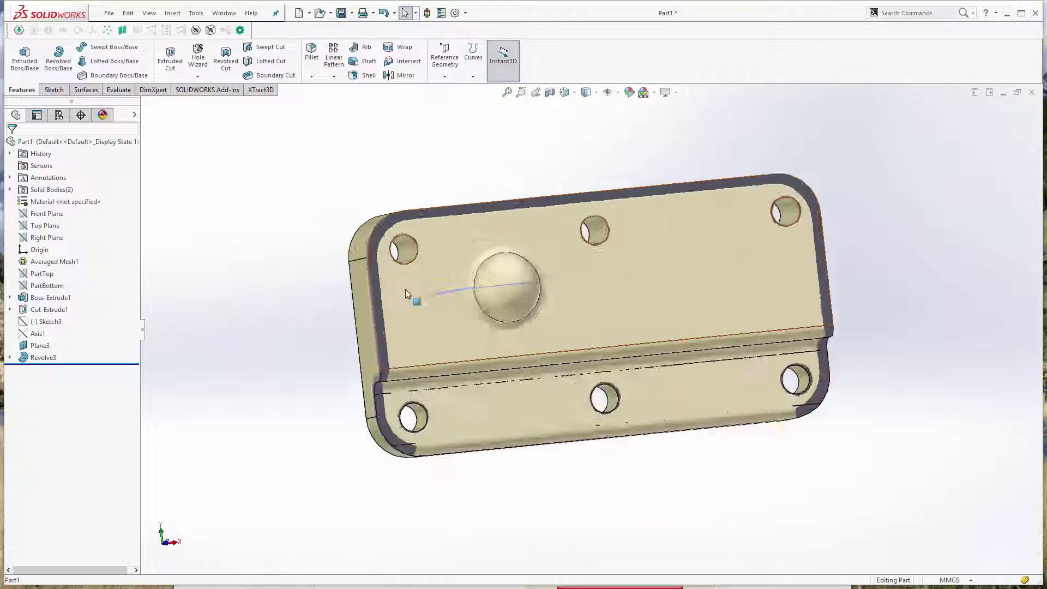
{"action": "scroll", "coordinate": [405, 291], "scroll_direction": "down", "scroll_amount": 2}
{"action": "middle_click_drag", "start_coordinate": [434, 399], "coordinate": [458, 415]}
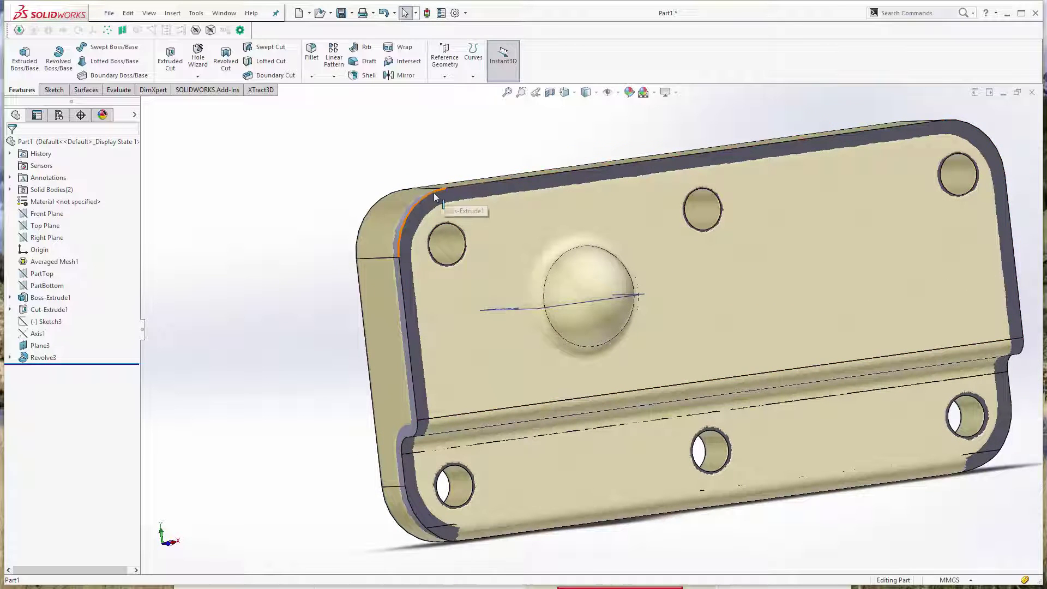
{"action": "middle_click_drag", "start_coordinate": [431, 384], "coordinate": [415, 273]}
{"action": "middle_click_drag", "start_coordinate": [367, 240], "coordinate": [431, 262]}
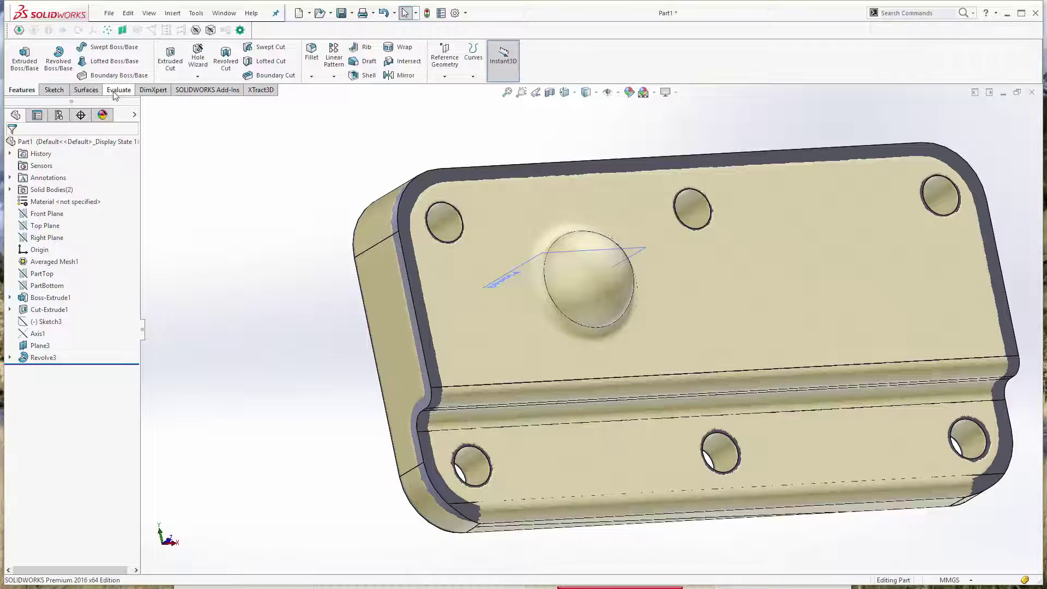
{"action": "left_click", "coordinate": [318, 71]}
{"action": "left_click", "coordinate": [403, 195]}
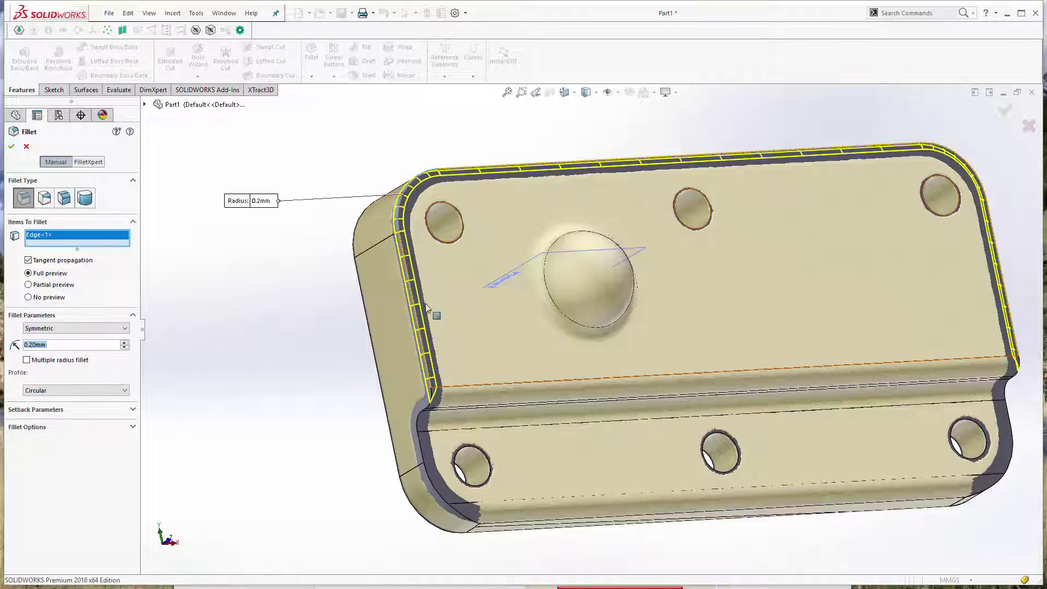
{"action": "middle_click_drag", "start_coordinate": [573, 345], "coordinate": [575, 305]}
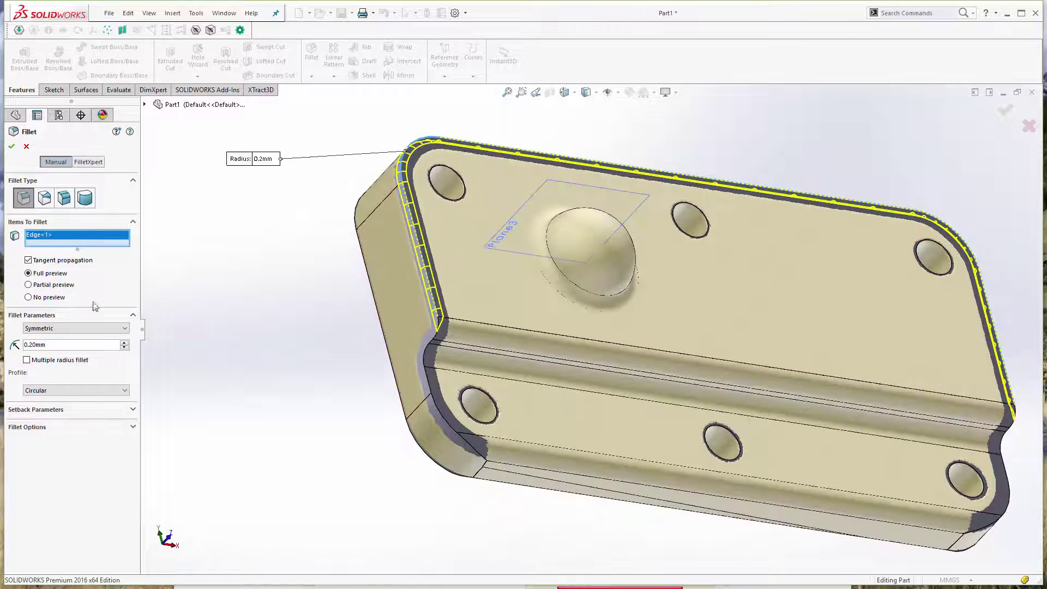
{"action": "left_click", "coordinate": [125, 344]}
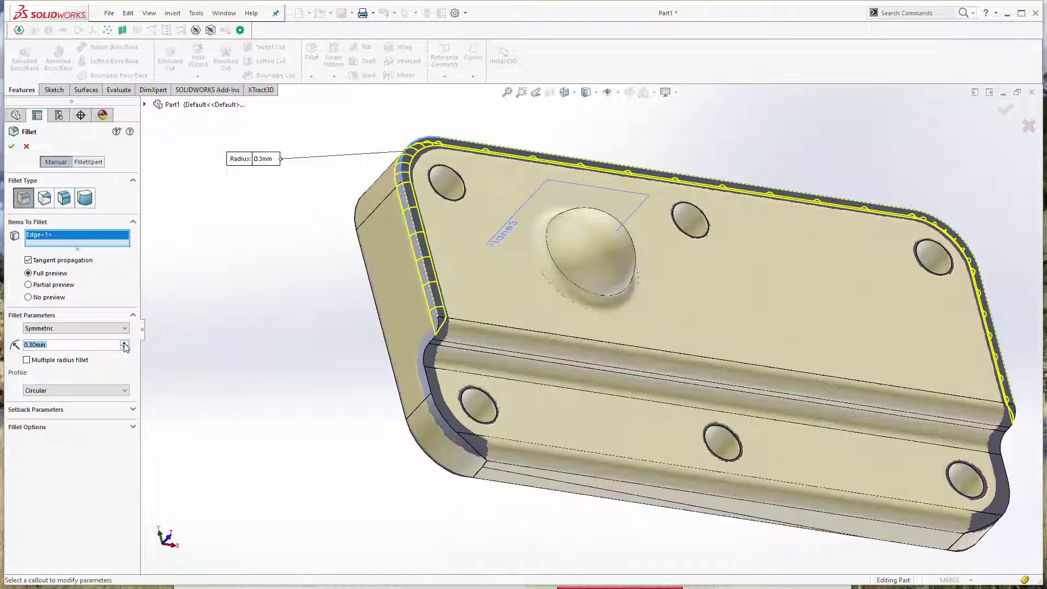
{"action": "left_click", "coordinate": [125, 346]}
{"action": "middle_click_drag", "start_coordinate": [401, 349], "coordinate": [362, 261]}
{"action": "scroll", "coordinate": [364, 264], "scroll_direction": "down", "scroll_amount": 4}
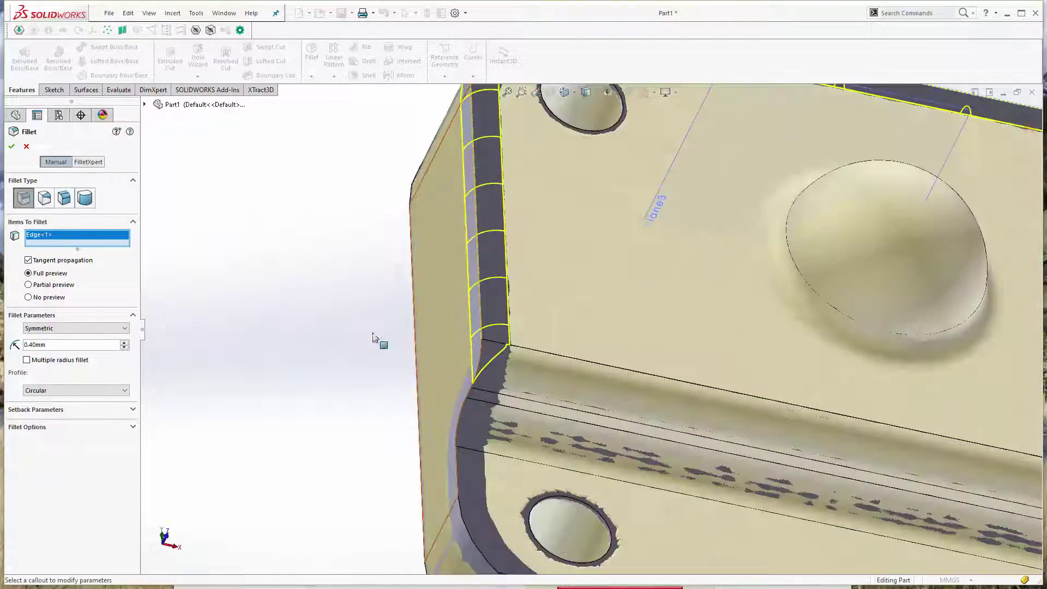
{"action": "middle_click_drag", "start_coordinate": [376, 338], "coordinate": [349, 343]}
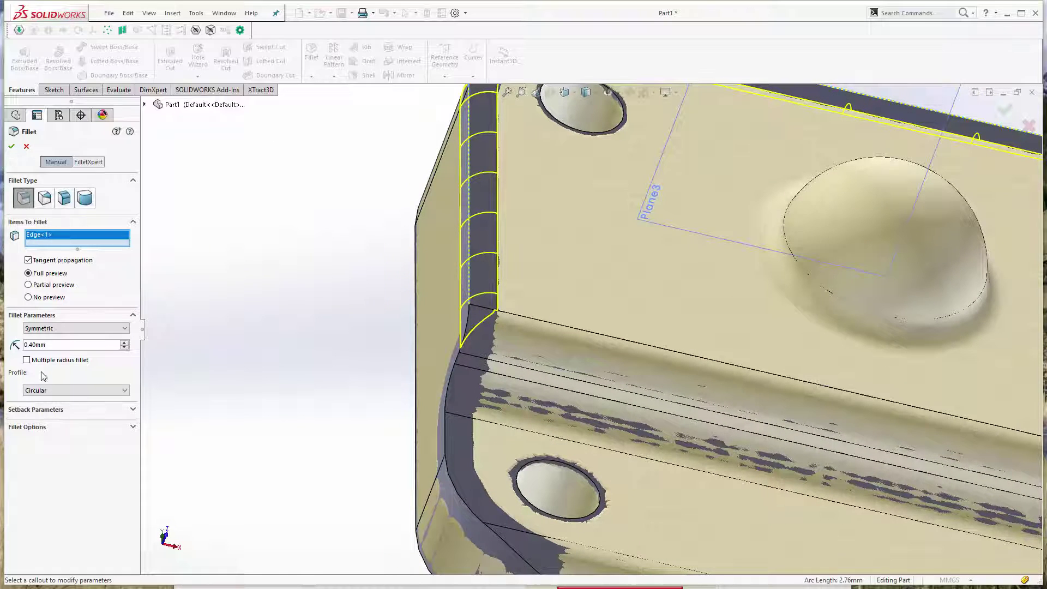
{"action": "left_click", "coordinate": [13, 147]}
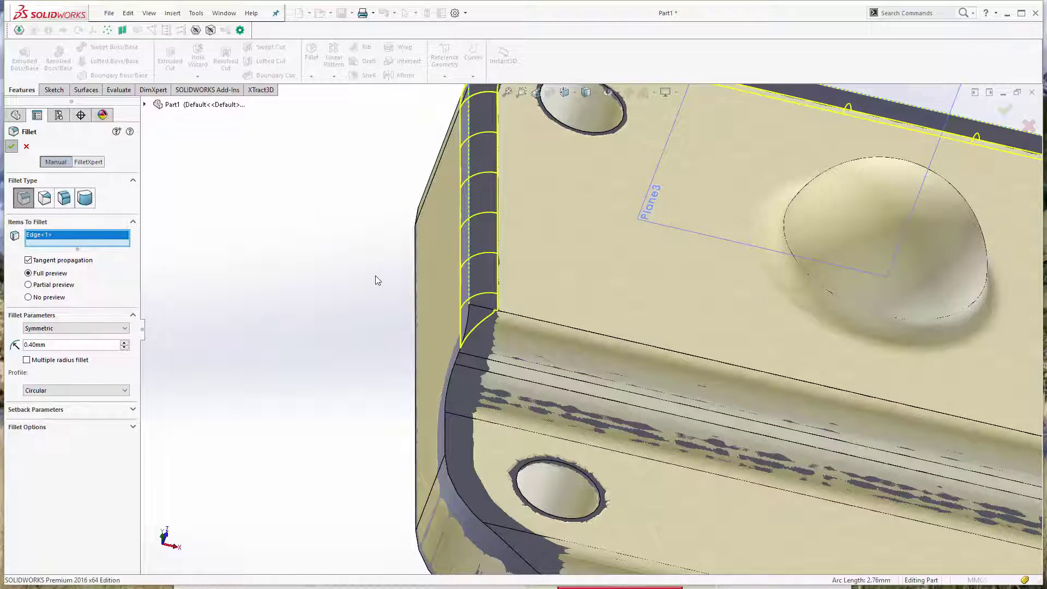
Step: Run a mesh deviation analysis comparing the averaged mesh with the solid model
{"action": "scroll", "coordinate": [592, 316], "scroll_direction": "up", "scroll_amount": 3}
{"action": "middle_click_drag", "start_coordinate": [687, 317], "coordinate": [723, 347]}
{"action": "scroll", "coordinate": [662, 308], "scroll_direction": "up", "scroll_amount": 3}
{"action": "middle_click_drag", "start_coordinate": [431, 304], "coordinate": [428, 276]}
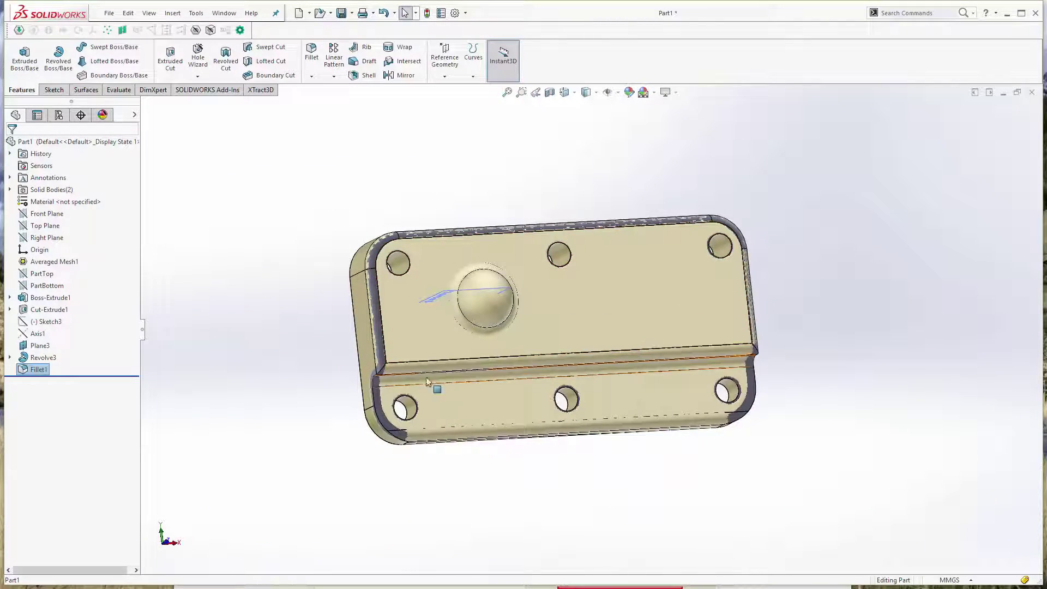
{"action": "middle_click_drag", "start_coordinate": [466, 429], "coordinate": [449, 404]}
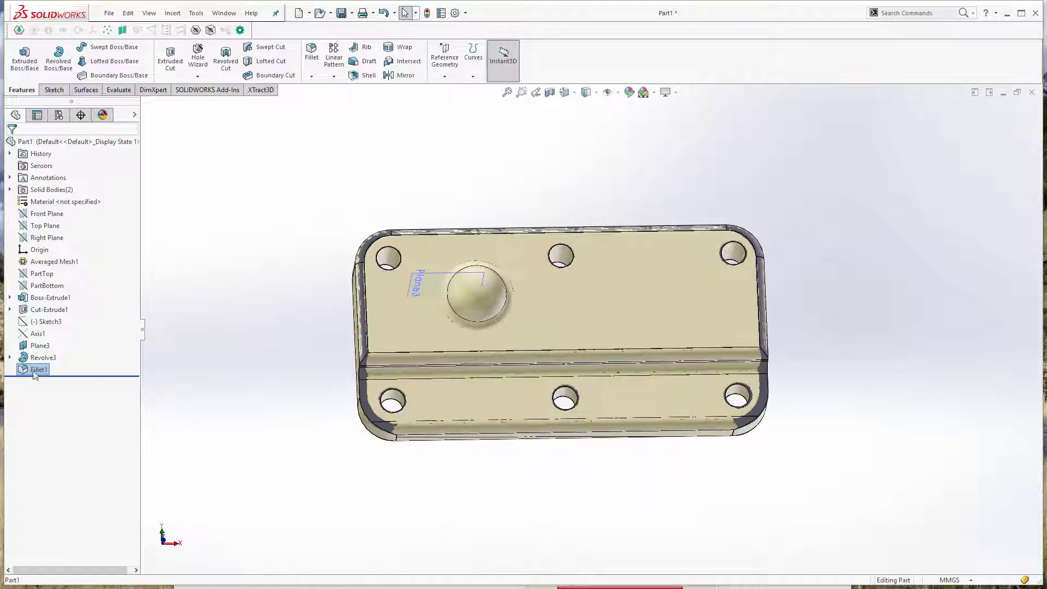
{"action": "middle_click_drag", "start_coordinate": [288, 354], "coordinate": [286, 345]}
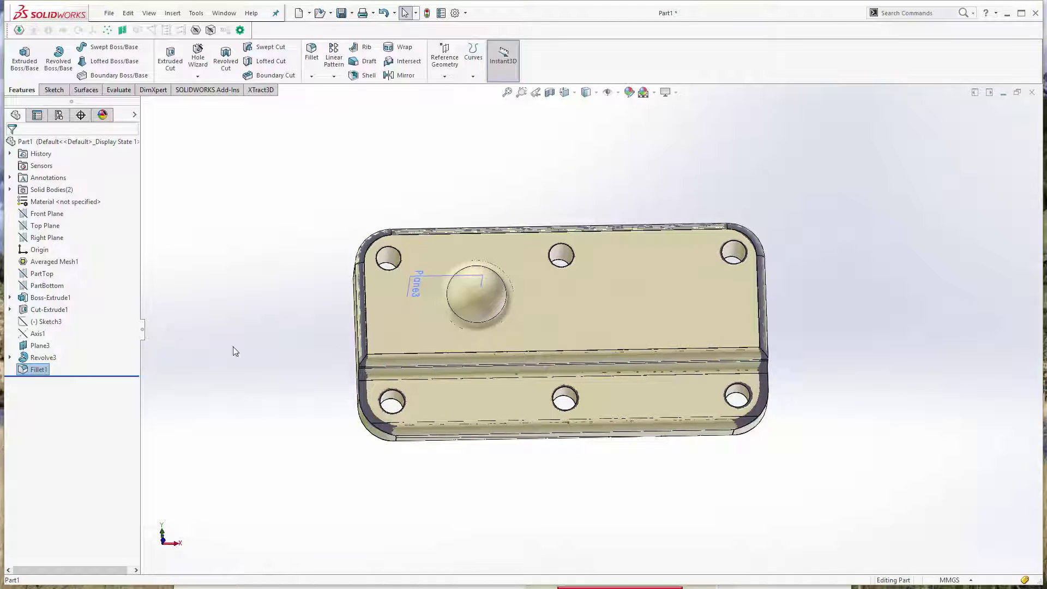
{"action": "left_click", "coordinate": [54, 261]}
{"action": "left_click", "coordinate": [263, 90]}
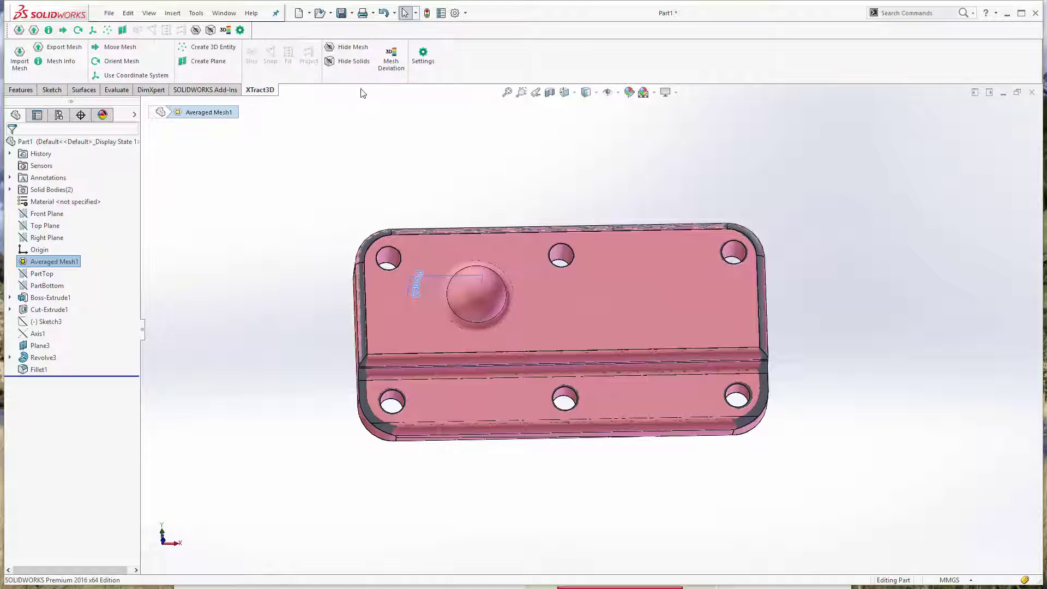
{"action": "left_click", "coordinate": [396, 67]}
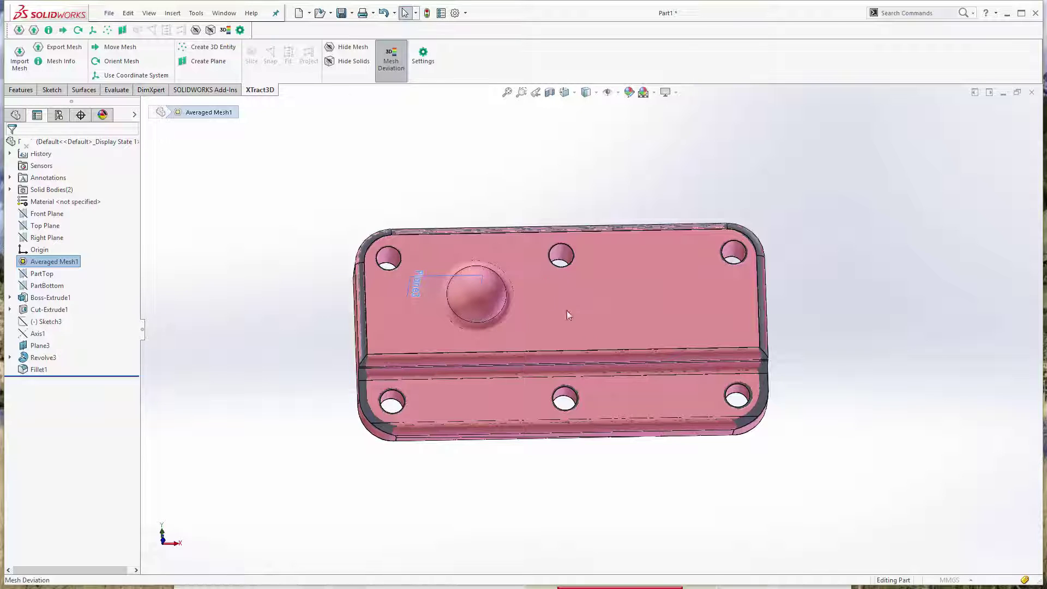
Step: Set the lower limit of the deviation colour scale to 0
{"action": "middle_click_drag", "start_coordinate": [493, 499], "coordinate": [518, 345]}
{"action": "scroll", "coordinate": [519, 346], "scroll_direction": "down", "scroll_amount": 3}
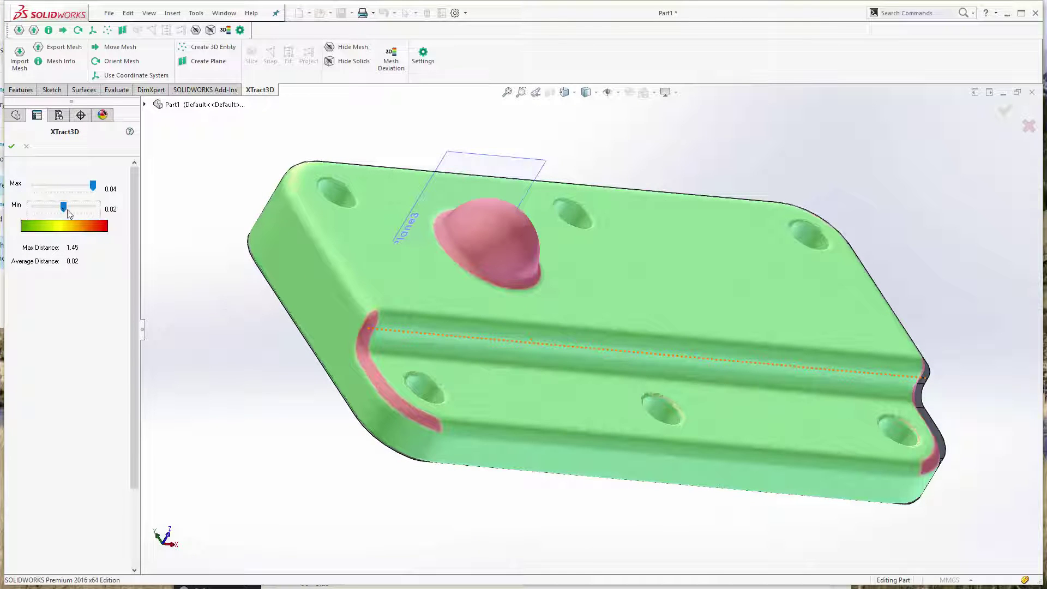
{"action": "left_click_drag", "start_coordinate": [70, 213], "coordinate": [35, 208]}
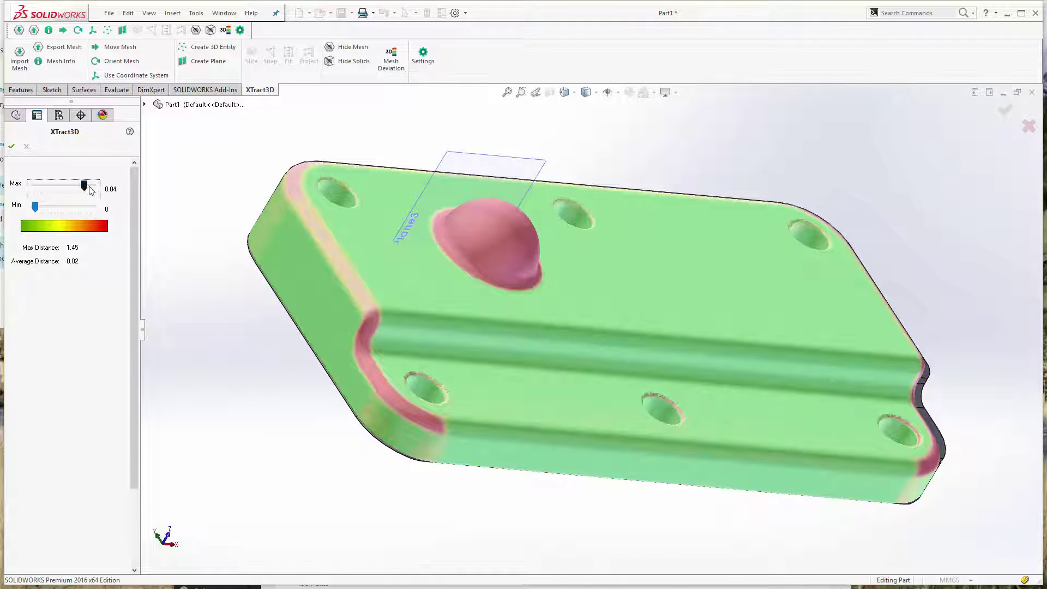
Step: Examine the deviation colour map on the dome, the filleted edges and the unfilleted lower plate edge from several angles
{"action": "middle_click_drag", "start_coordinate": [413, 323], "coordinate": [464, 406]}
{"action": "scroll", "coordinate": [508, 336], "scroll_direction": "up", "scroll_amount": 4}
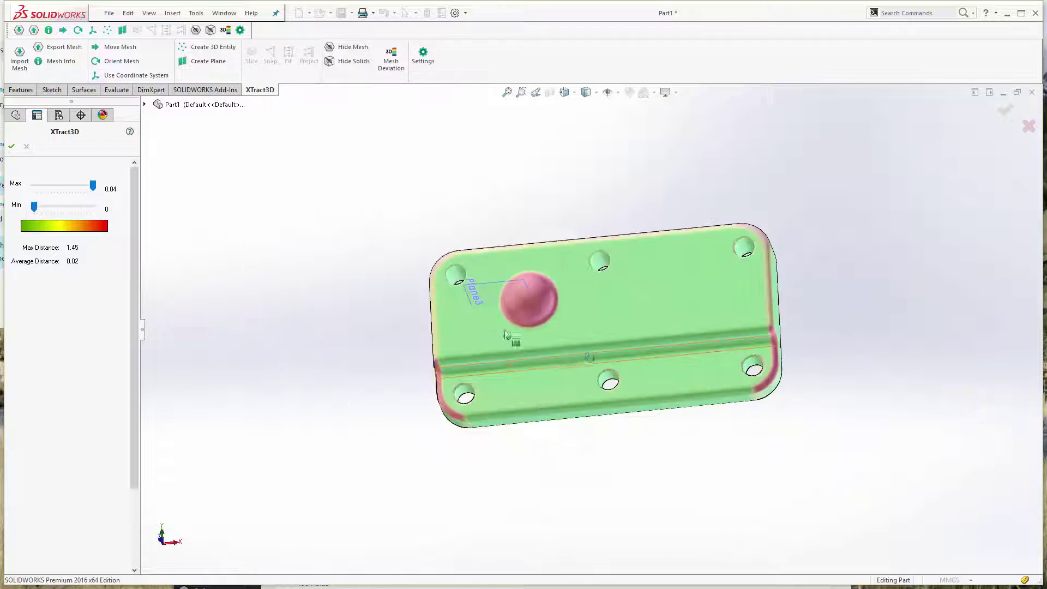
{"action": "middle_click_drag", "start_coordinate": [597, 382], "coordinate": [614, 251]}
{"action": "scroll", "coordinate": [535, 318], "scroll_direction": "down", "scroll_amount": 3}
{"action": "middle_click_drag", "start_coordinate": [548, 354], "coordinate": [686, 524]}
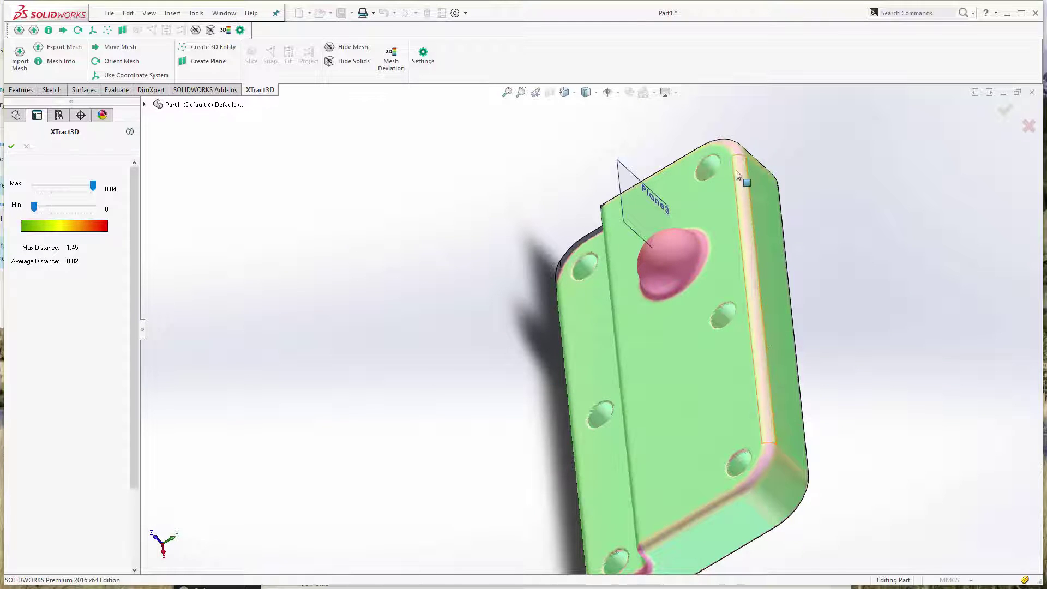
{"action": "middle_click_drag", "start_coordinate": [737, 175], "coordinate": [630, 159]}
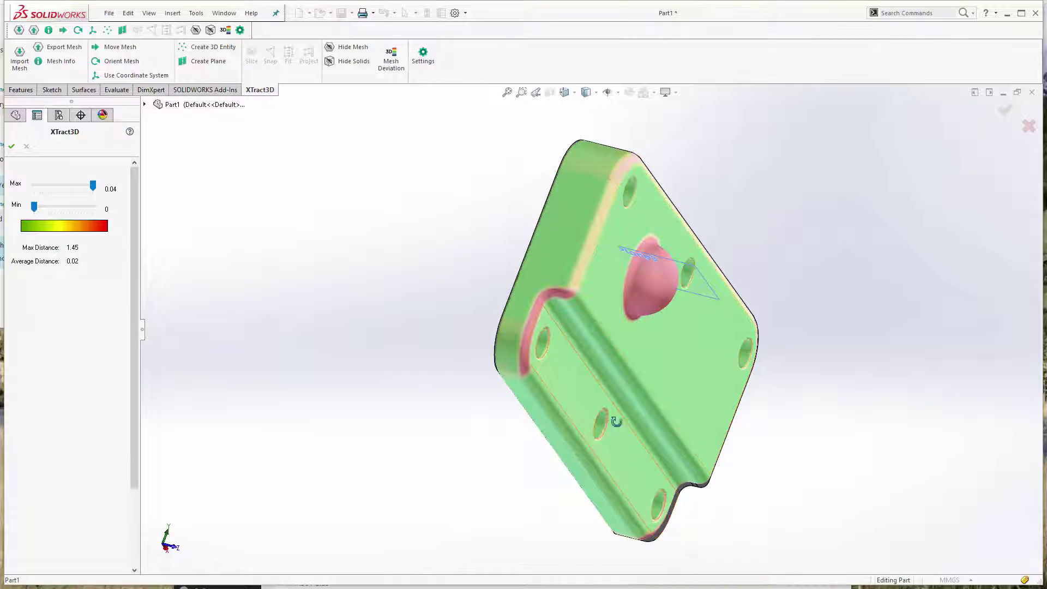
{"action": "middle_click_drag", "start_coordinate": [615, 420], "coordinate": [461, 214]}
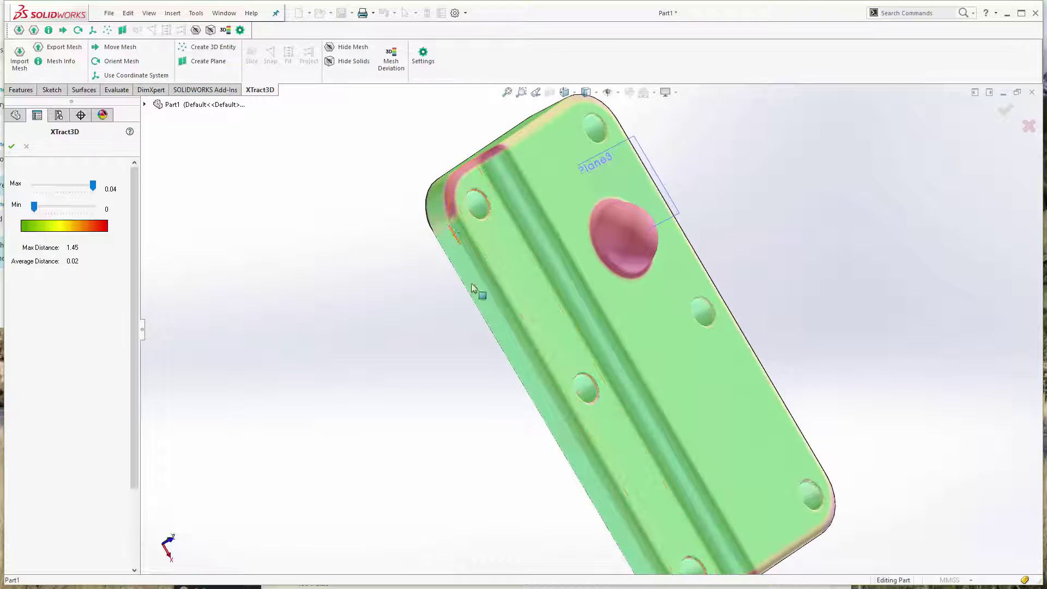
{"action": "middle_click_drag", "start_coordinate": [473, 287], "coordinate": [437, 305]}
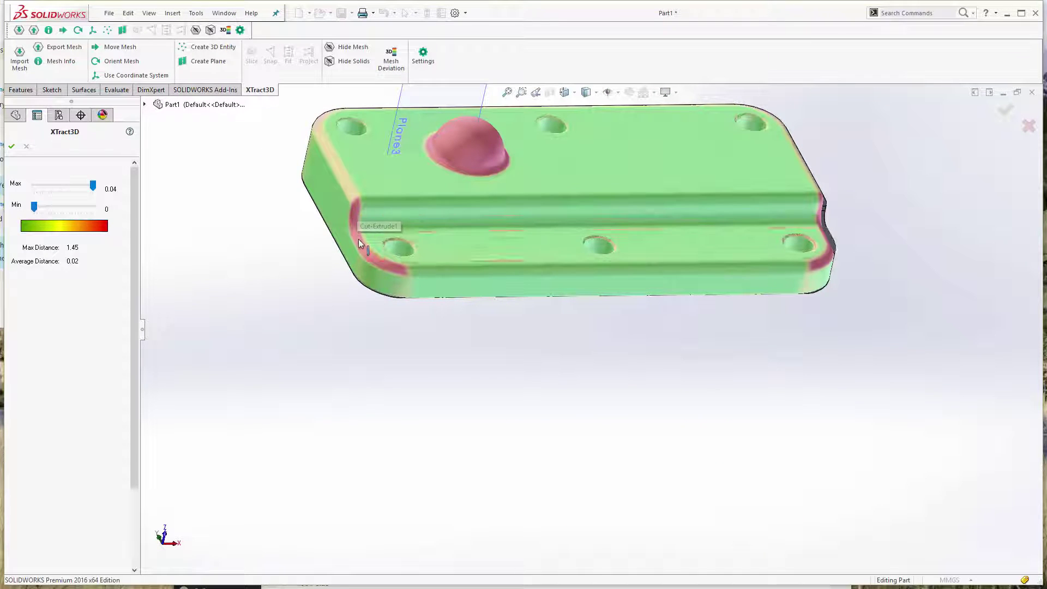
Step: Inspect the deviation colours across the plate's top face, corners and holes from several angles, and close the deviation analysis
{"action": "middle_click_drag", "start_coordinate": [394, 266], "coordinate": [337, 257]}
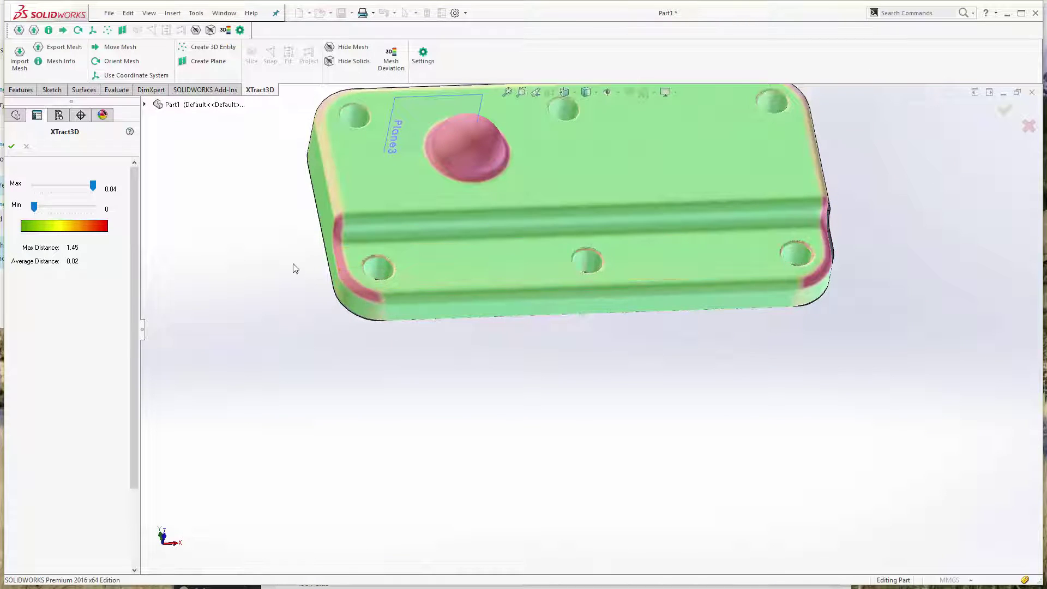
{"action": "middle_click_drag", "start_coordinate": [636, 198], "coordinate": [570, 267]}
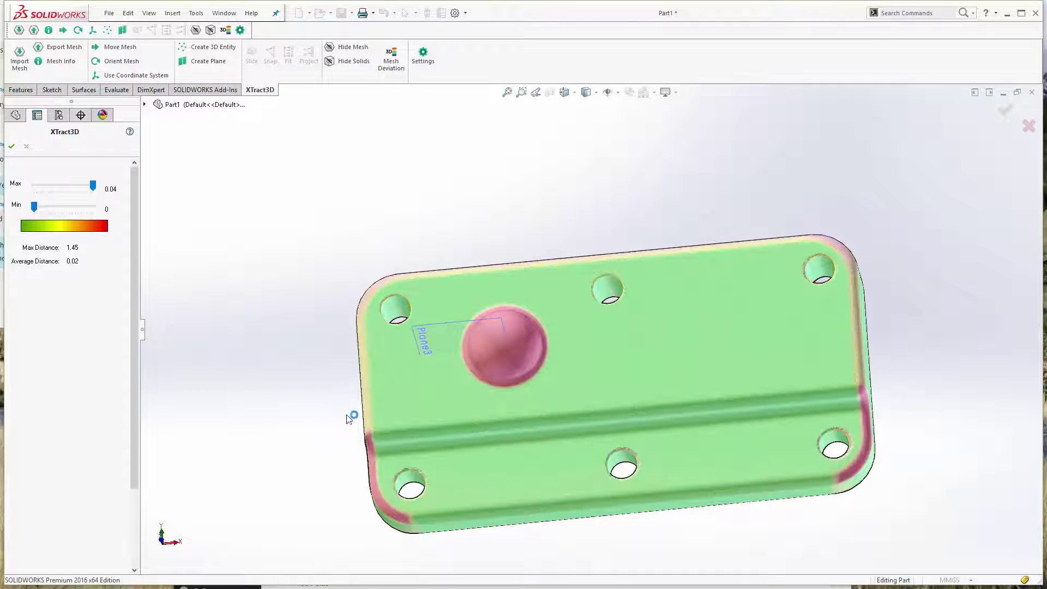
{"action": "middle_click_drag", "start_coordinate": [349, 419], "coordinate": [204, 291]}
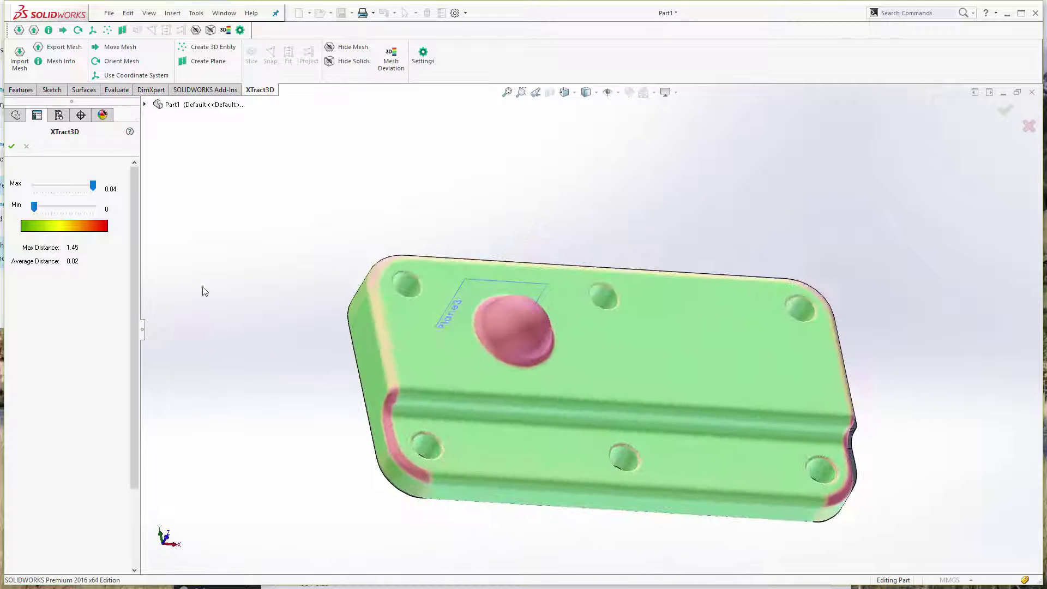
{"action": "left_click", "coordinate": [12, 146]}
Step: Move the filleted plate and revolved dome bodies about 26 mm in the negative X direction, without copying them
{"action": "left_click", "coordinate": [173, 13]}
{"action": "mouse_move", "coordinate": [219, 56]}
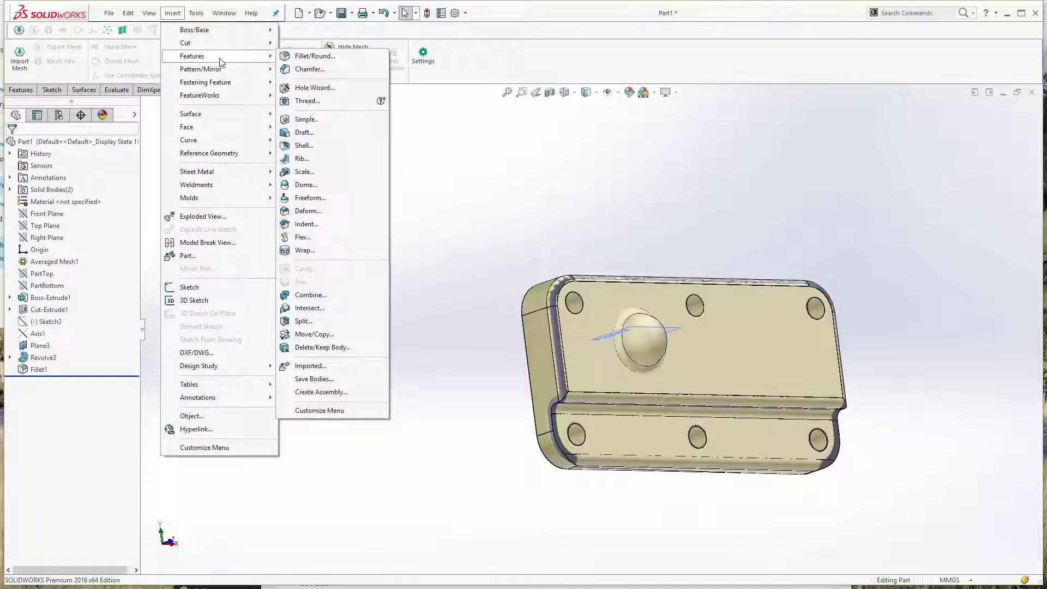
{"action": "left_click", "coordinate": [320, 334]}
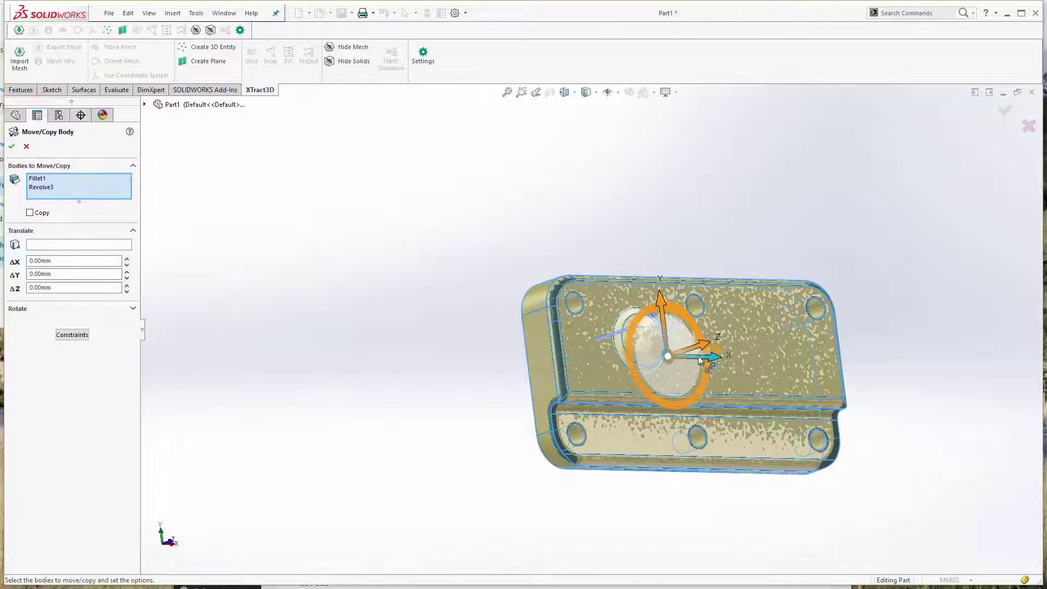
{"action": "left_click_drag", "start_coordinate": [712, 363], "coordinate": [334, 348]}
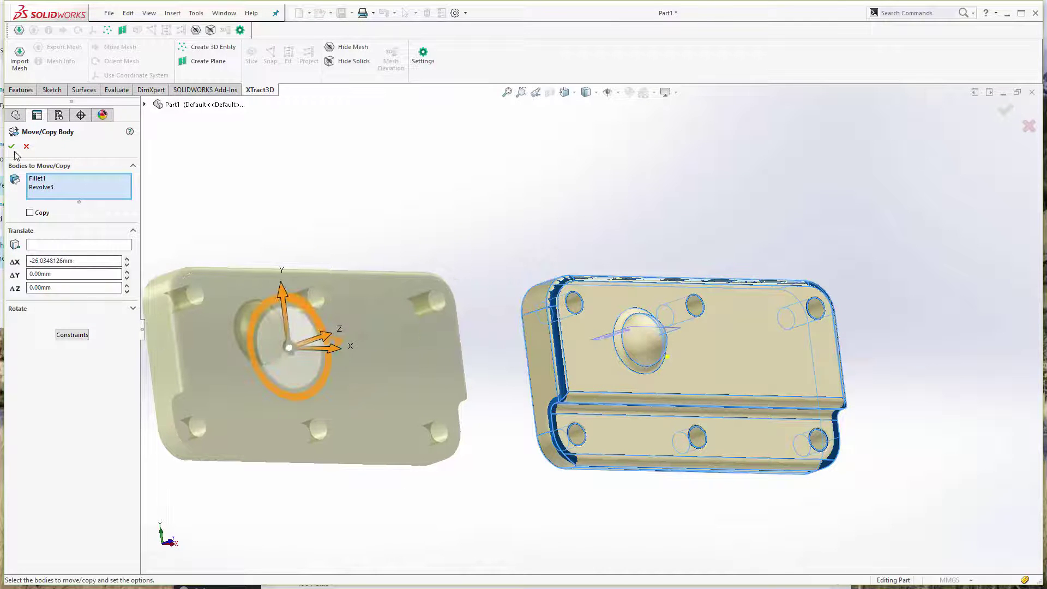
Step: Hide the reference plane Plane3 that crosses the dome on the mesh
{"action": "middle_click_drag", "start_coordinate": [447, 222], "coordinate": [685, 459]}
{"action": "scroll", "coordinate": [466, 276], "scroll_direction": "up", "scroll_amount": 4}
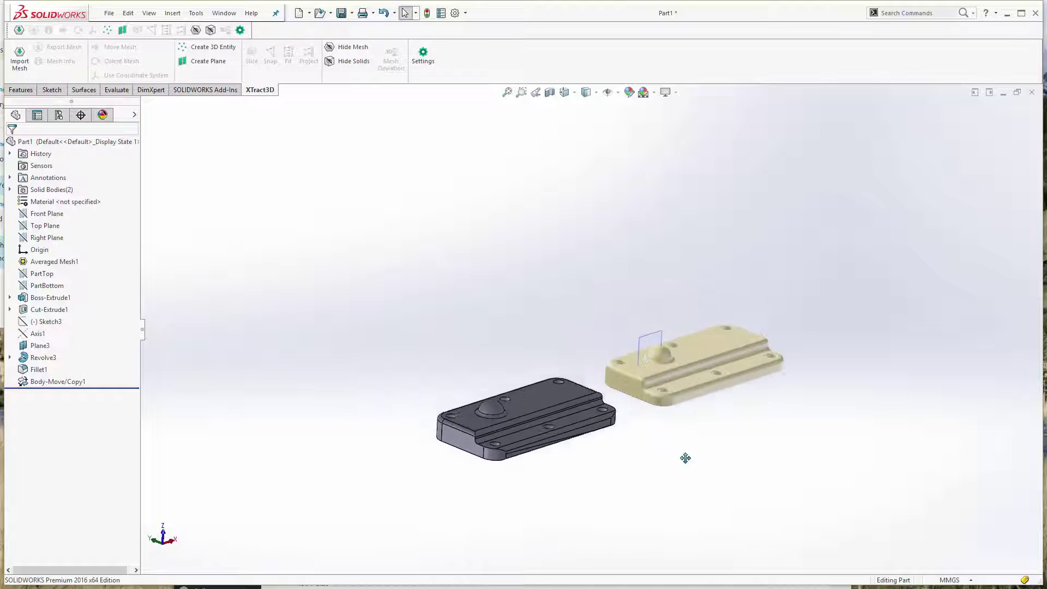
{"action": "scroll", "coordinate": [640, 413], "scroll_direction": "down", "scroll_amount": 5}
{"action": "middle_click_drag", "start_coordinate": [640, 413], "coordinate": [547, 437]}
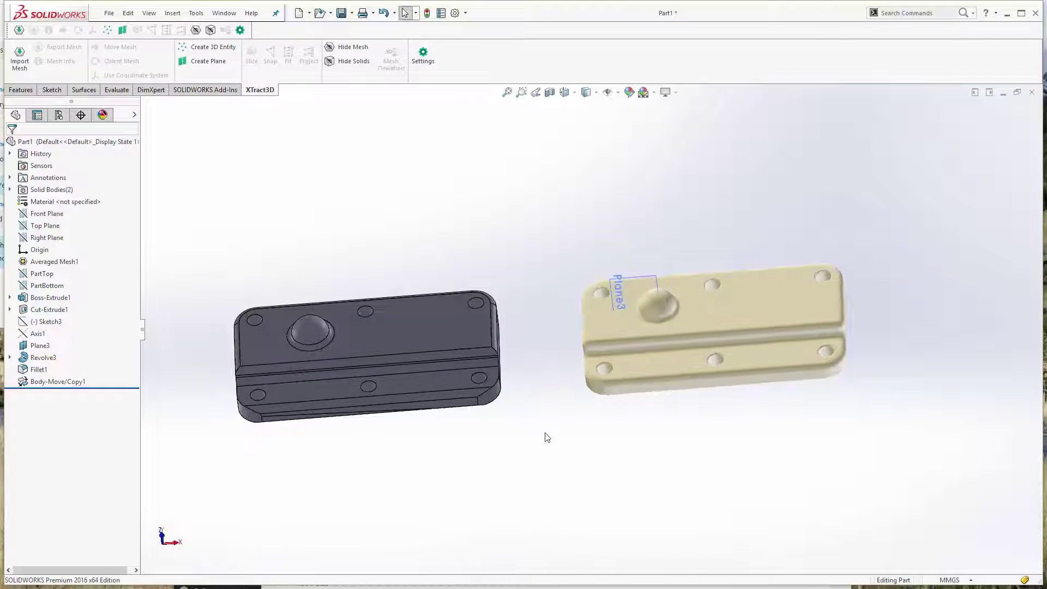
{"action": "right_click", "coordinate": [34, 347]}
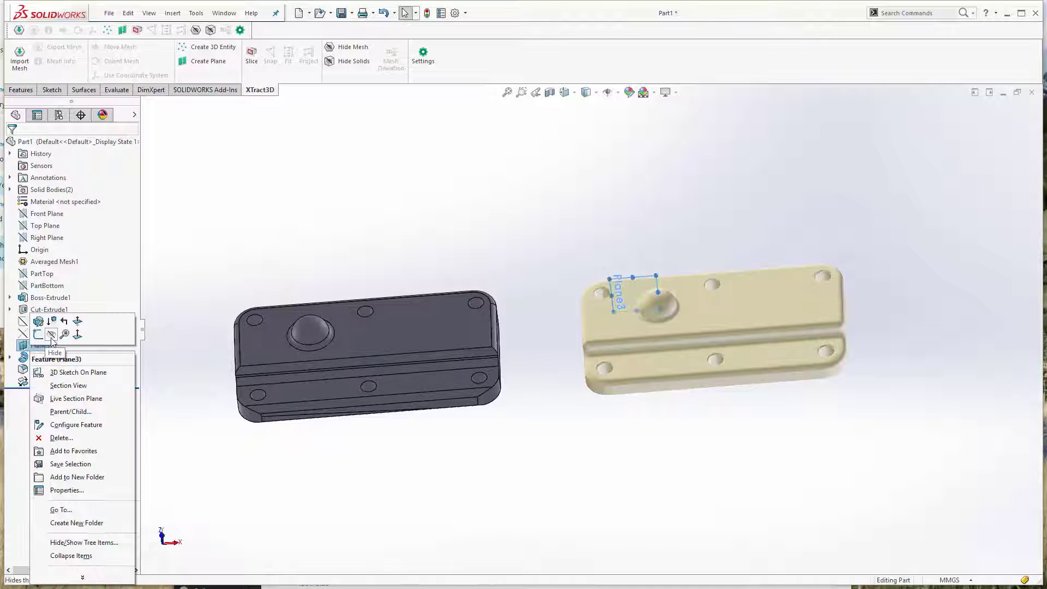
{"action": "left_click", "coordinate": [41, 337]}
Step: Compare the solid model with the scanned mesh side by side from several angles, including the dome, step and rounded edges
{"action": "middle_click_drag", "start_coordinate": [570, 442], "coordinate": [594, 423]}
{"action": "scroll", "coordinate": [515, 389], "scroll_direction": "down", "scroll_amount": 4}
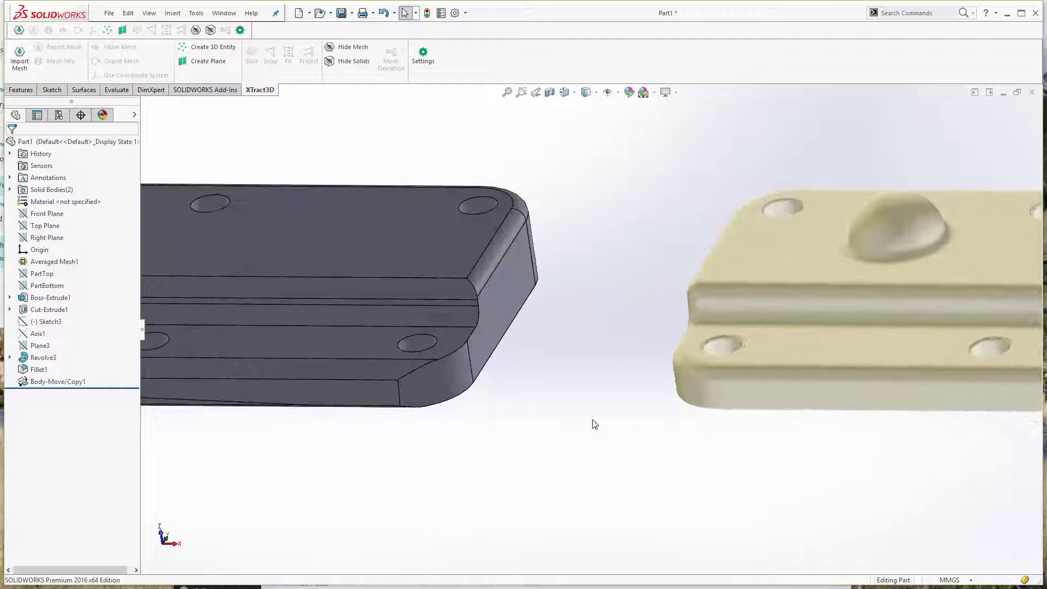
{"action": "scroll", "coordinate": [595, 420], "scroll_direction": "up", "scroll_amount": 2}
{"action": "middle_click_drag", "start_coordinate": [669, 417], "coordinate": [543, 452]}
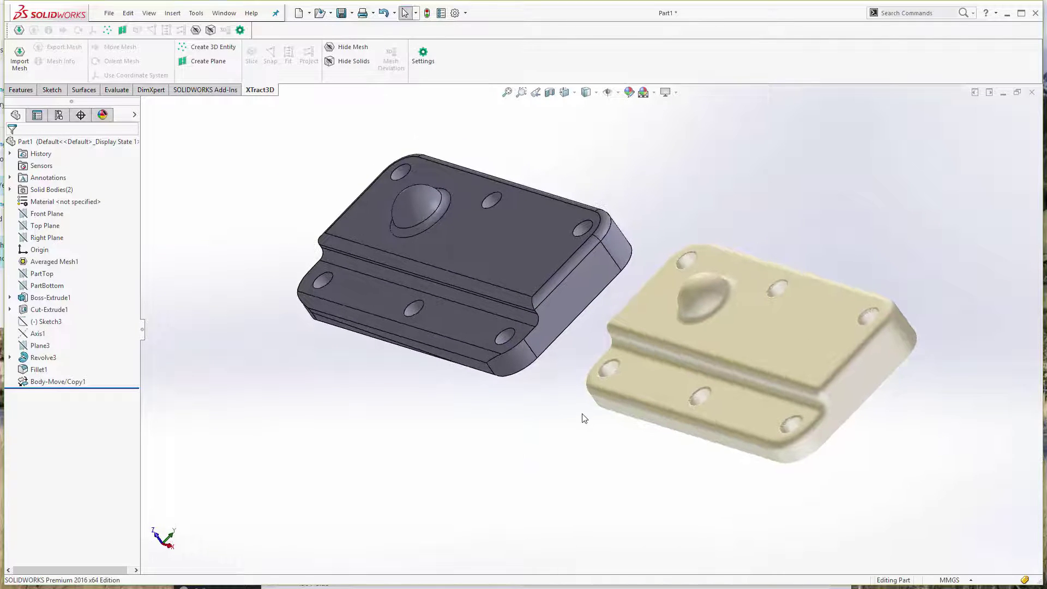
{"action": "middle_click_drag", "start_coordinate": [584, 419], "coordinate": [601, 482]}
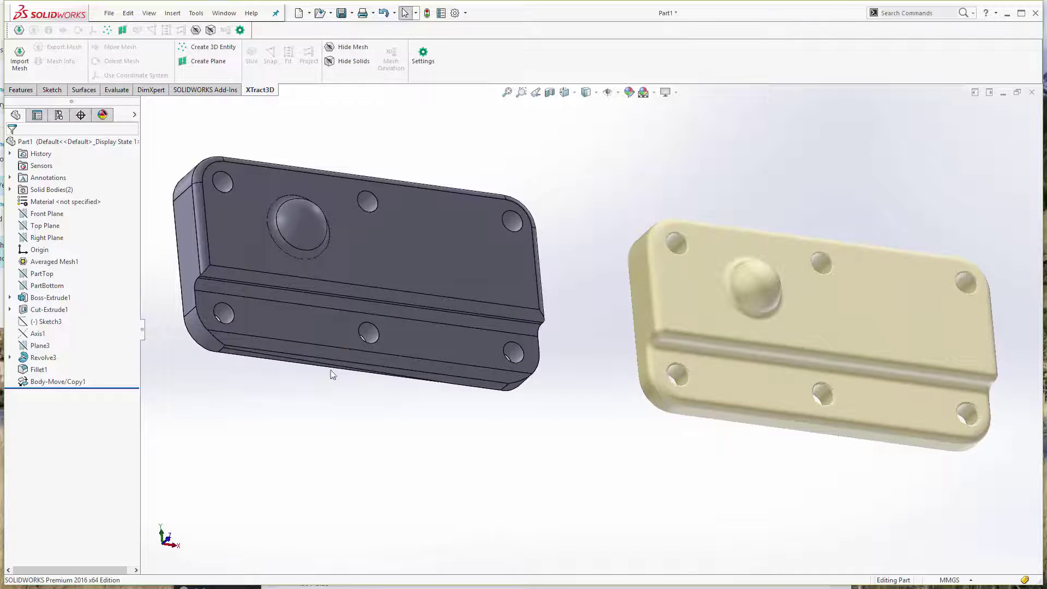
{"action": "middle_click_drag", "start_coordinate": [542, 451], "coordinate": [614, 495]}
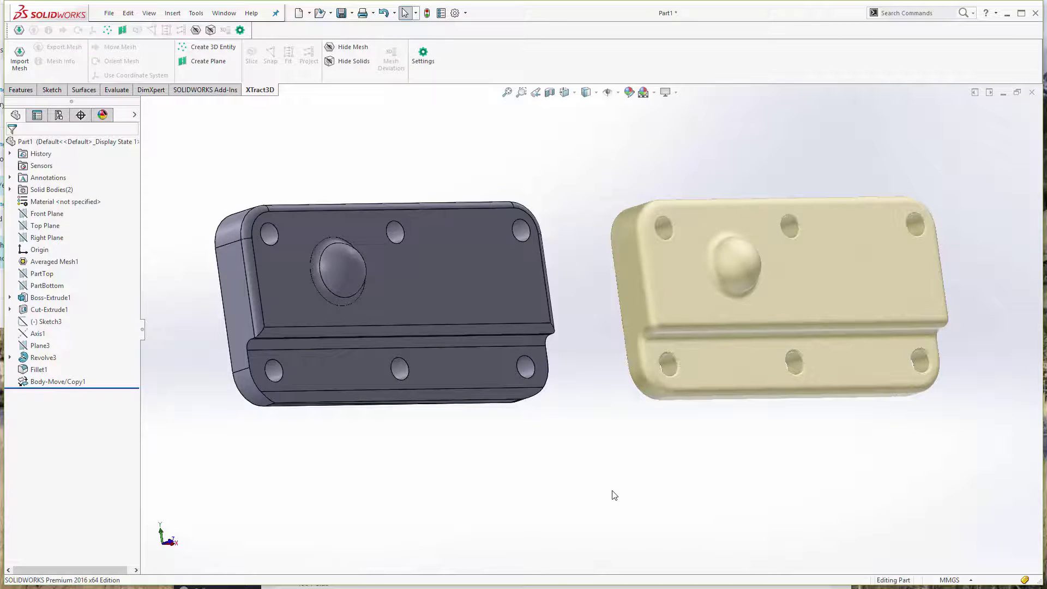
{"action": "key", "text": "ctrl+1"}
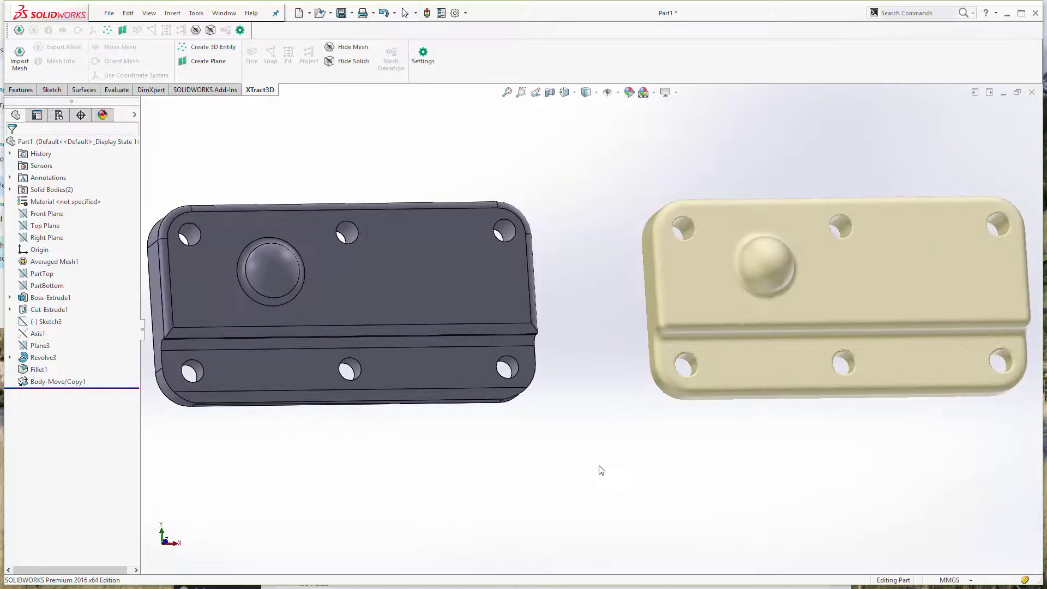